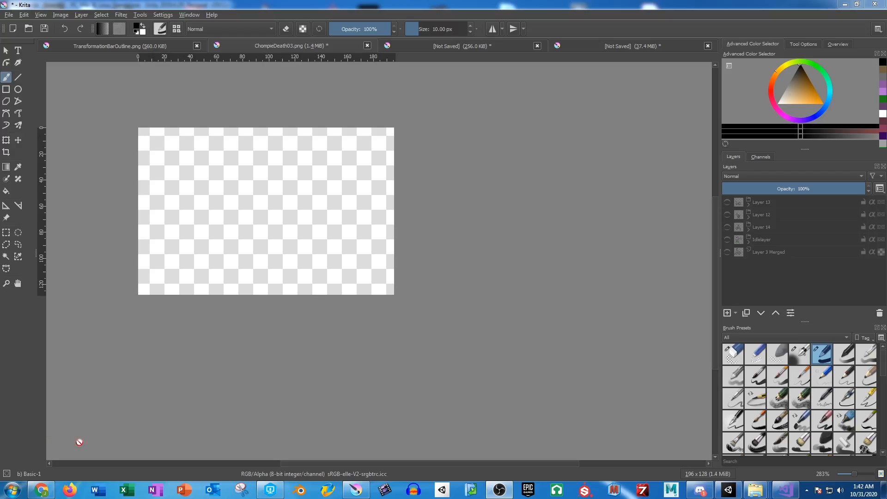
# Open Idle.png from the PlayerSprites folder as a new document in Krita
pyautogui.moveTo(755, 490)
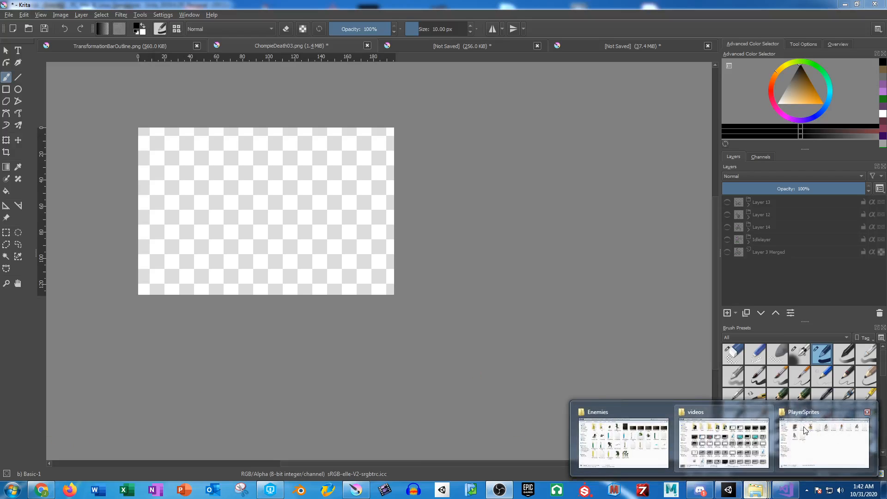
pyautogui.click(790, 433)
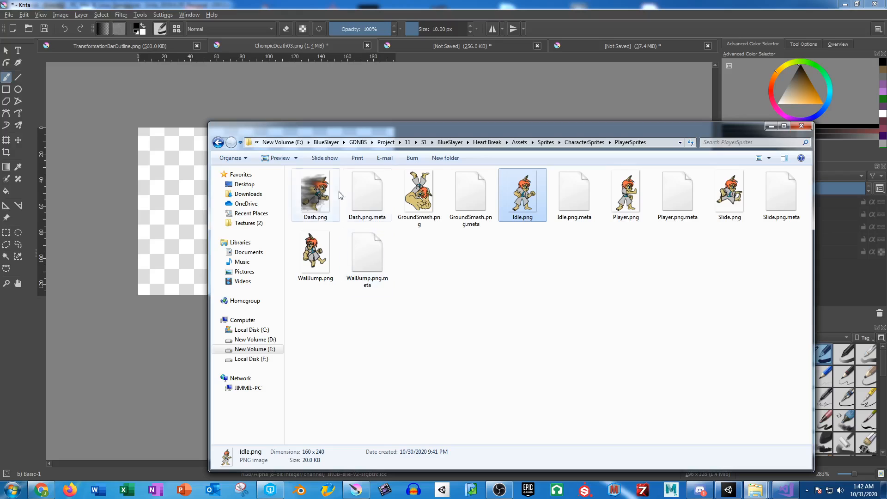
pyautogui.click(586, 293)
pyautogui.moveTo(508, 128); pyautogui.dragTo(659, 125)
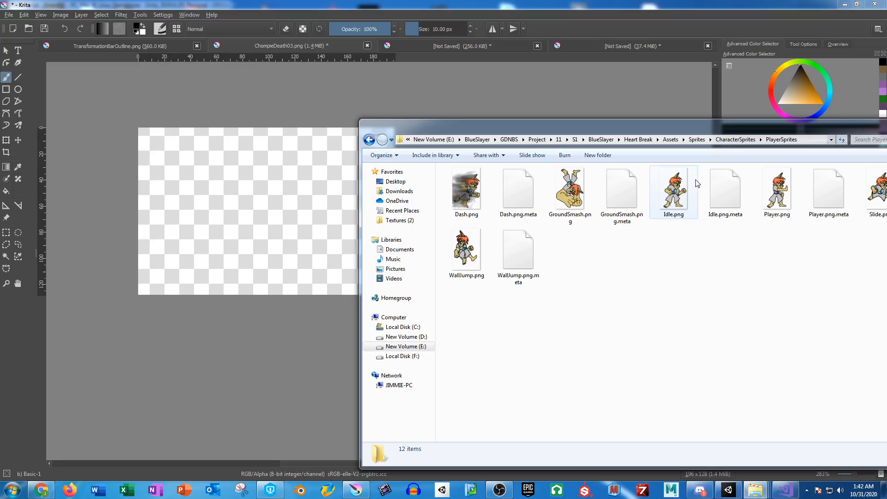
pyautogui.moveTo(674, 192); pyautogui.dragTo(270, 231)
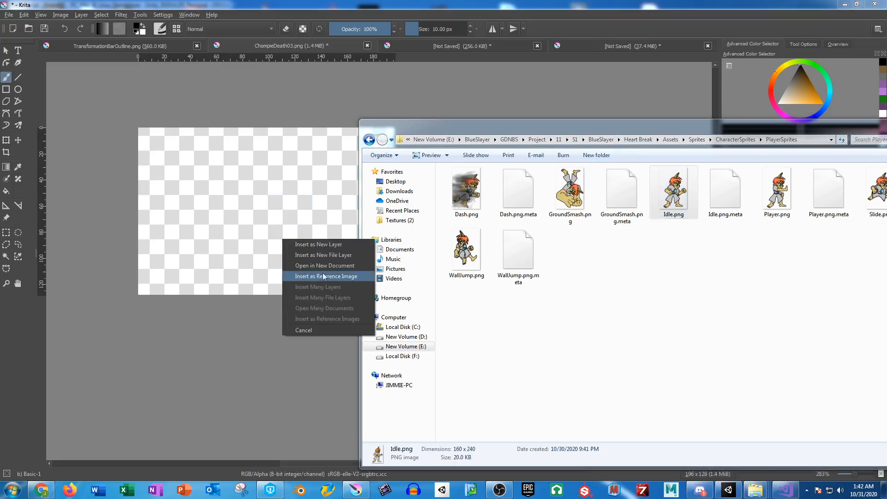
pyautogui.click(339, 264)
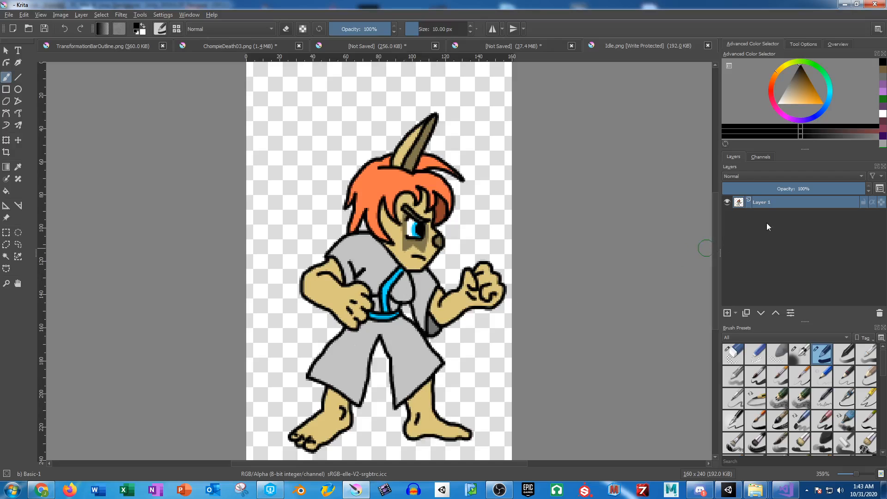
# Add a new paint layer above the sprite and set the brush size to 1 px
pyautogui.click(727, 314)
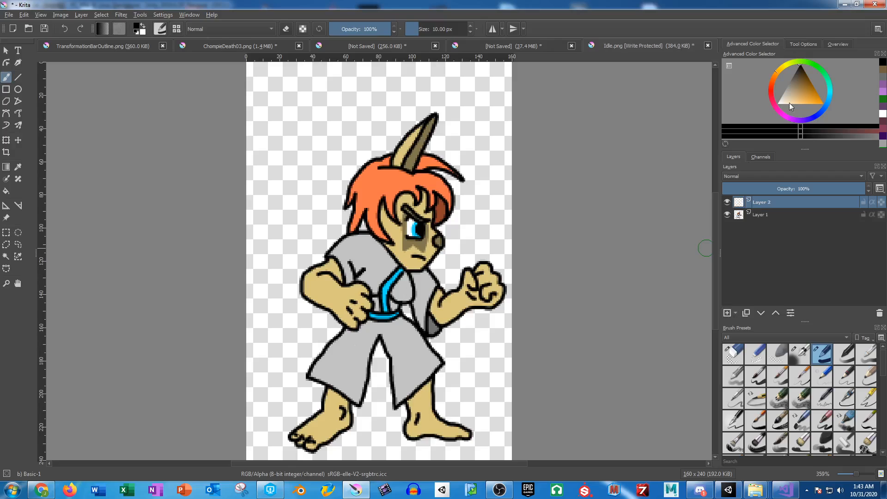
pyautogui.click(434, 30)
pyautogui.write('1')
pyautogui.press('Return')
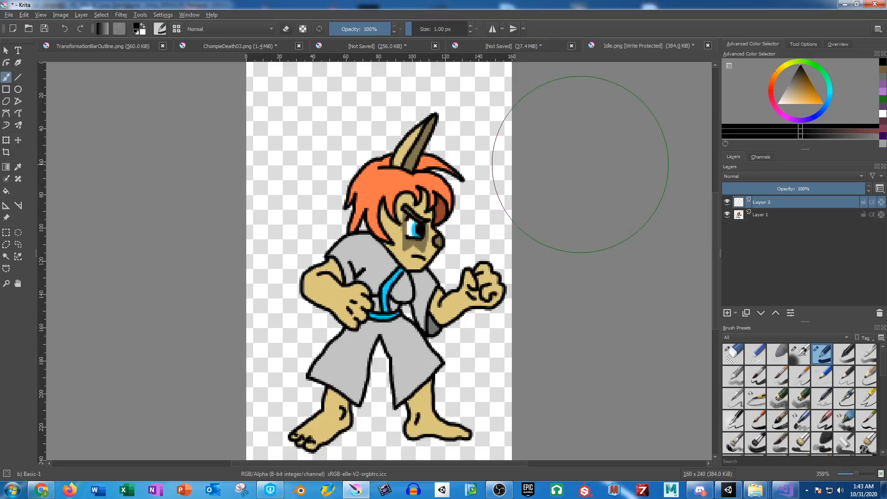
# Rename the new layer ArmUpperFrong
pyautogui.doubleClick(772, 204)
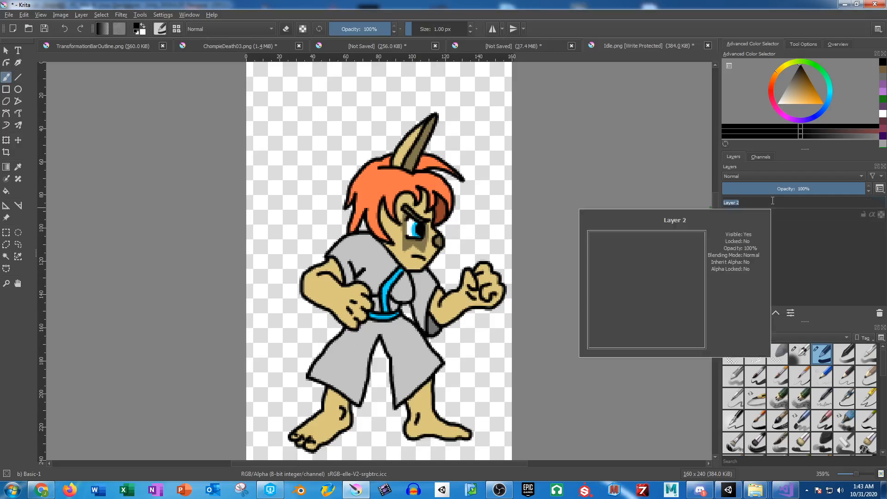
pyautogui.write('Ar')
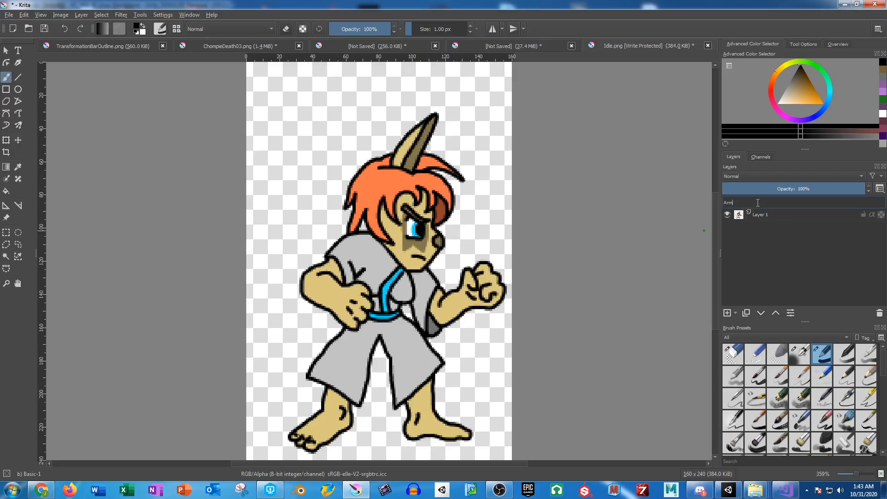
pyautogui.write('mUpperFrong')
pyautogui.press('Return')
# Trace the front upper arm and its sleeve in black, including the sleeve's fold lines and a rounded elbow end
pyautogui.scroll(6, 328, 260)
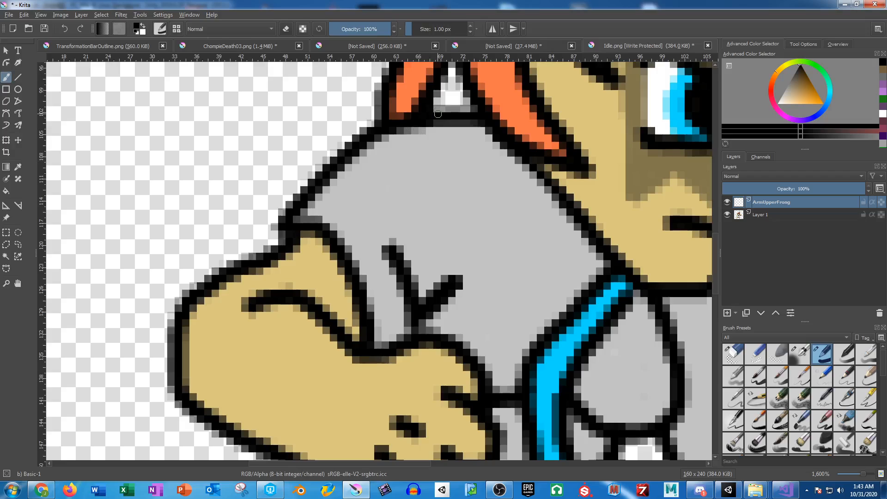
pyautogui.moveTo(486, 118)
pyautogui.mouseDown()
pyautogui.moveTo(394, 119)
pyautogui.moveTo(292, 198)
pyautogui.moveTo(284, 215)
pyautogui.moveTo(337, 226)
pyautogui.moveTo(355, 248)
pyautogui.moveTo(361, 356)
pyautogui.moveTo(338, 361)
pyautogui.moveTo(311, 343)
pyautogui.moveTo(287, 283)
pyautogui.moveTo(287, 226)
pyautogui.mouseUp()
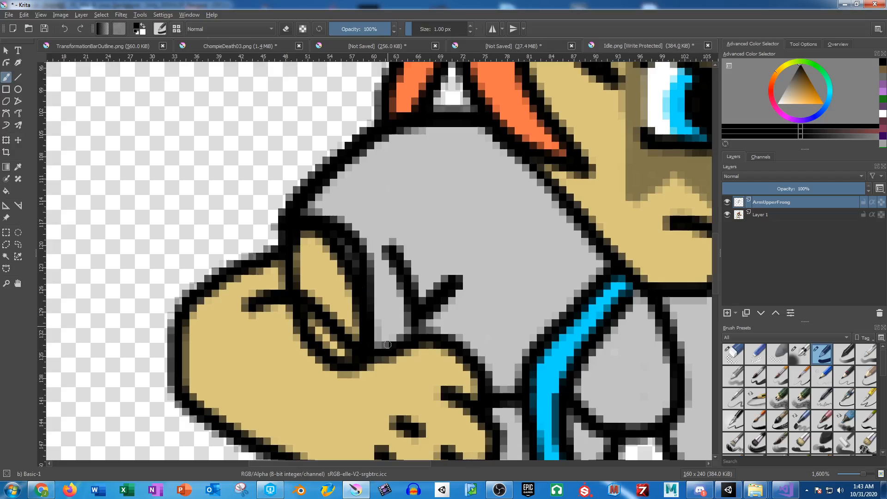
pyautogui.moveTo(363, 364)
pyautogui.mouseDown()
pyautogui.moveTo(399, 356)
pyautogui.moveTo(421, 318)
pyautogui.moveTo(389, 254)
pyautogui.mouseUp()
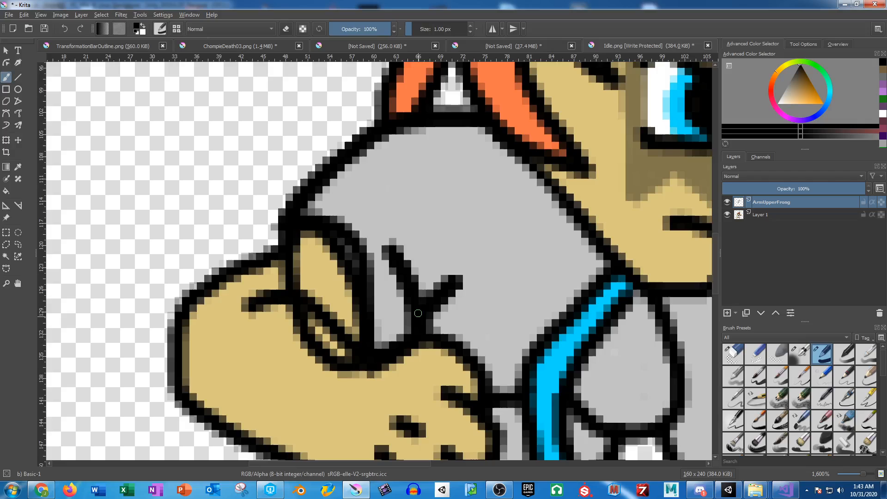
pyautogui.moveTo(415, 313); pyautogui.dragTo(438, 287)
pyautogui.moveTo(415, 315); pyautogui.dragTo(433, 247)
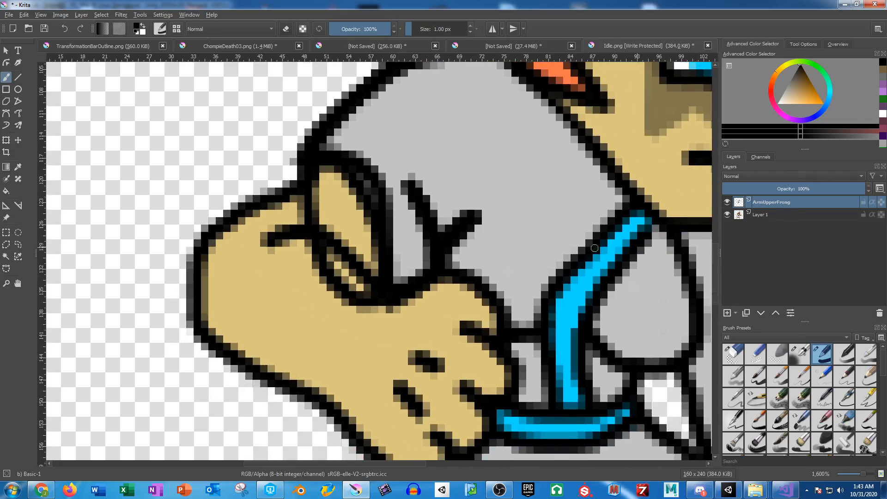
pyautogui.moveTo(321, 165)
pyautogui.mouseDown()
pyautogui.moveTo(233, 216)
pyautogui.moveTo(201, 250)
pyautogui.moveTo(200, 313)
pyautogui.moveTo(222, 346)
pyautogui.moveTo(290, 351)
pyautogui.moveTo(318, 337)
pyautogui.moveTo(362, 287)
pyautogui.moveTo(376, 216)
pyautogui.moveTo(364, 183)
pyautogui.moveTo(332, 164)
pyautogui.mouseUp()
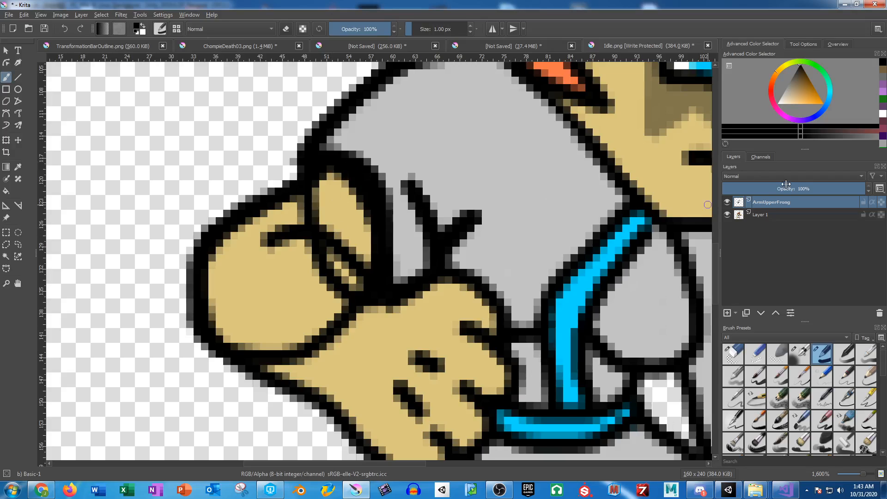
# Hide the original sprite layer and fill the gaps in the traced outline where the sleeve meets the arm
pyautogui.click(727, 214)
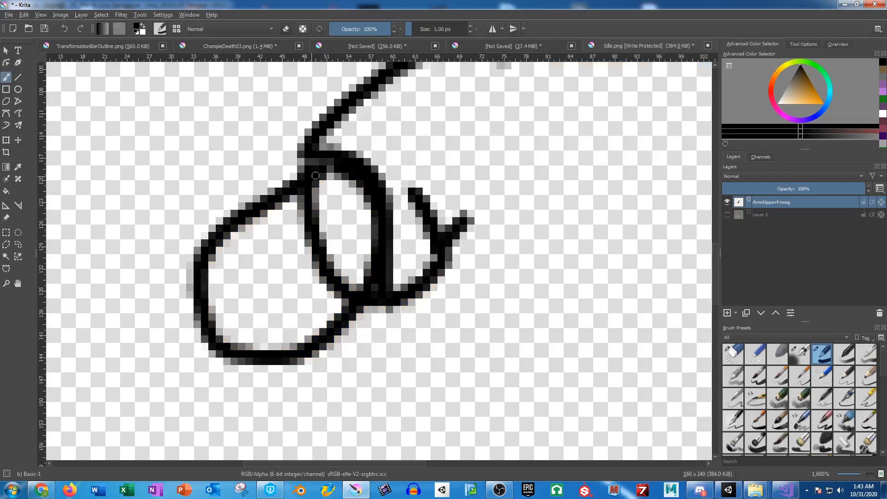
pyautogui.moveTo(338, 162); pyautogui.dragTo(312, 162)
pyautogui.click(312, 196)
# Correct the layer name to ArmUpperFront and erase the inner curve inside the arm outline with the Eraser Circle brush
pyautogui.doubleClick(780, 203)
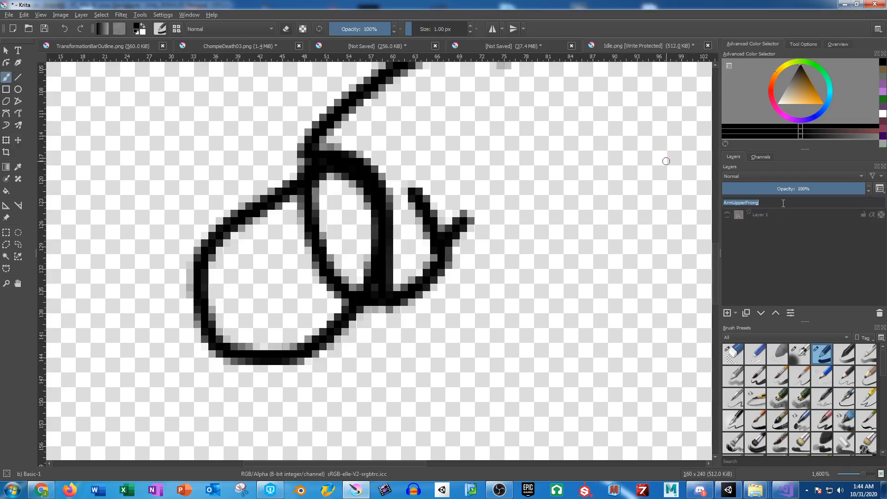
pyautogui.press('Return')
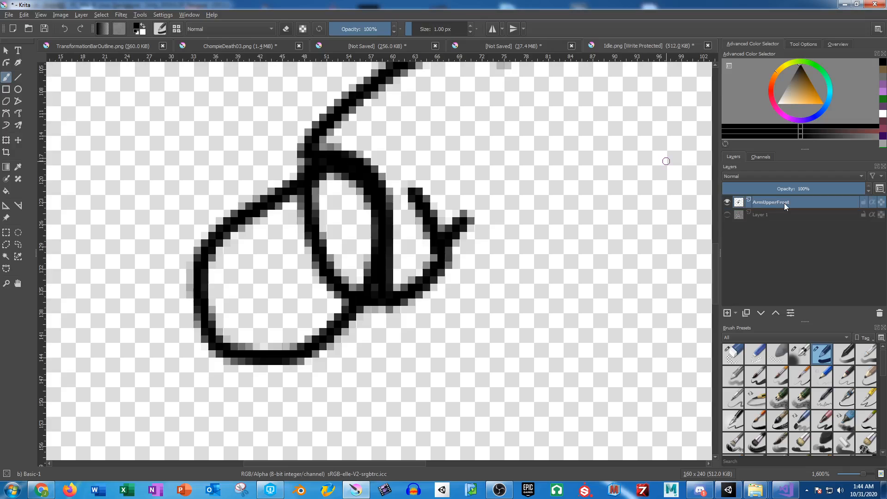
pyautogui.click(733, 350)
pyautogui.moveTo(347, 207)
pyautogui.mouseDown()
pyautogui.moveTo(311, 218)
pyautogui.moveTo(318, 206)
pyautogui.moveTo(304, 205)
pyautogui.moveTo(311, 243)
pyautogui.moveTo(339, 266)
pyautogui.moveTo(333, 285)
pyautogui.moveTo(346, 282)
pyautogui.moveTo(335, 293)
pyautogui.moveTo(343, 273)
pyautogui.mouseUp()
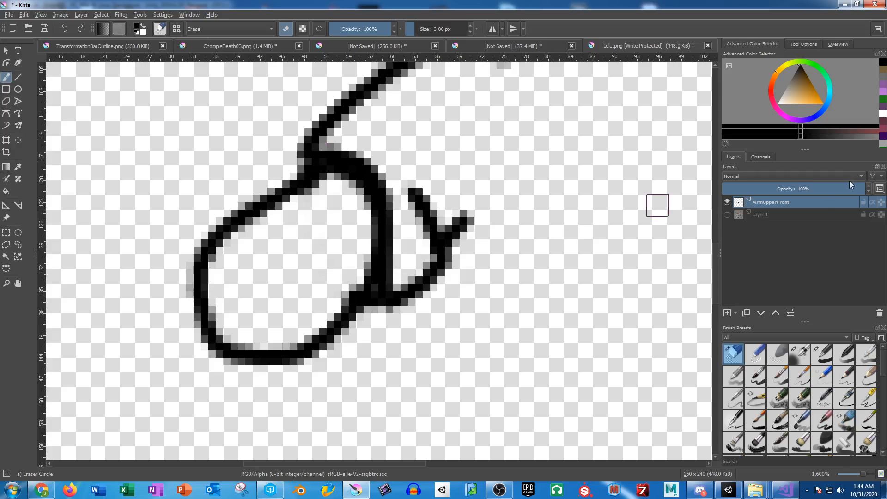
# Rename the arm outline layer ArmUpperFrontOutLine
pyautogui.doubleClick(796, 201)
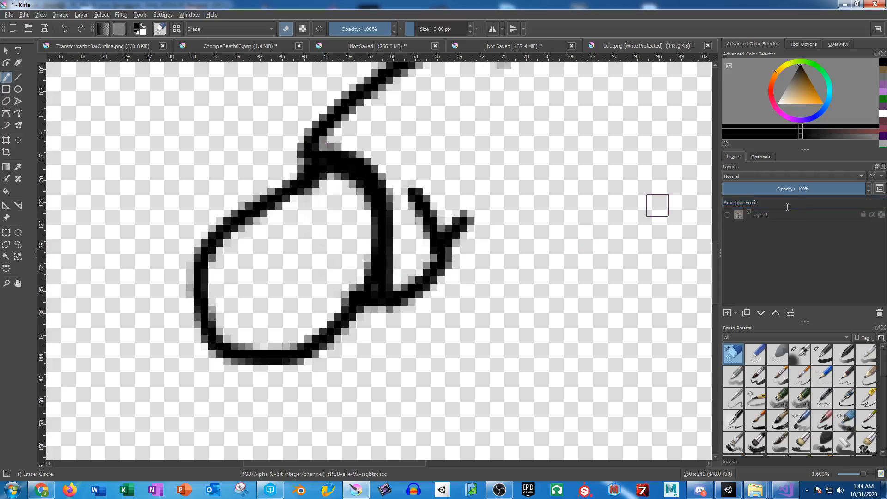
pyautogui.write('OutLine')
pyautogui.press('Return')
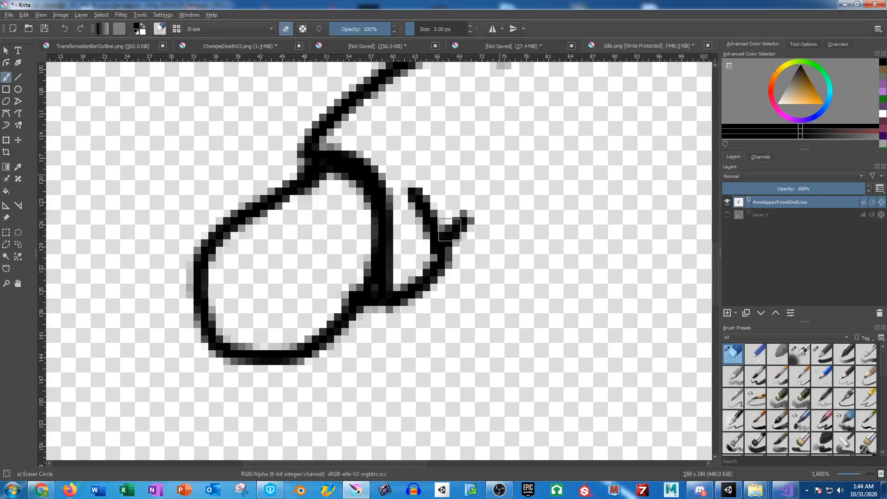
# Show the original sprite layer, sample the tan skin colour from the arm, and hide that layer again
pyautogui.click(727, 214)
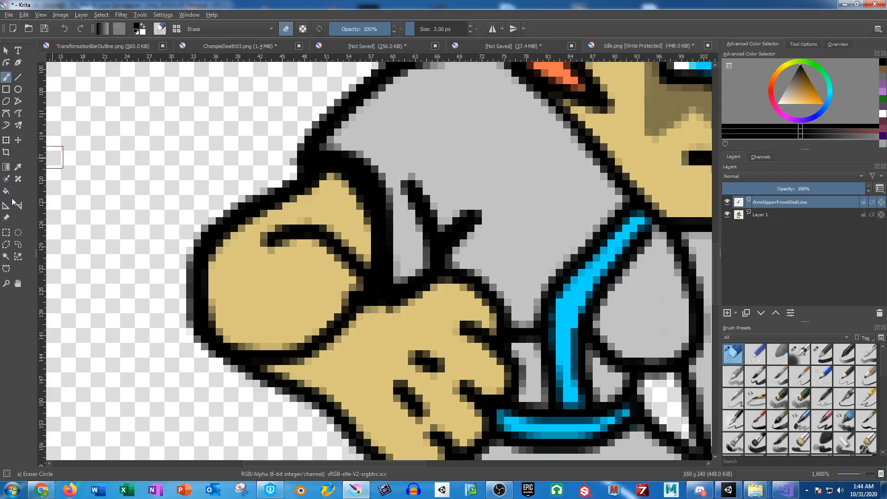
pyautogui.click(18, 168)
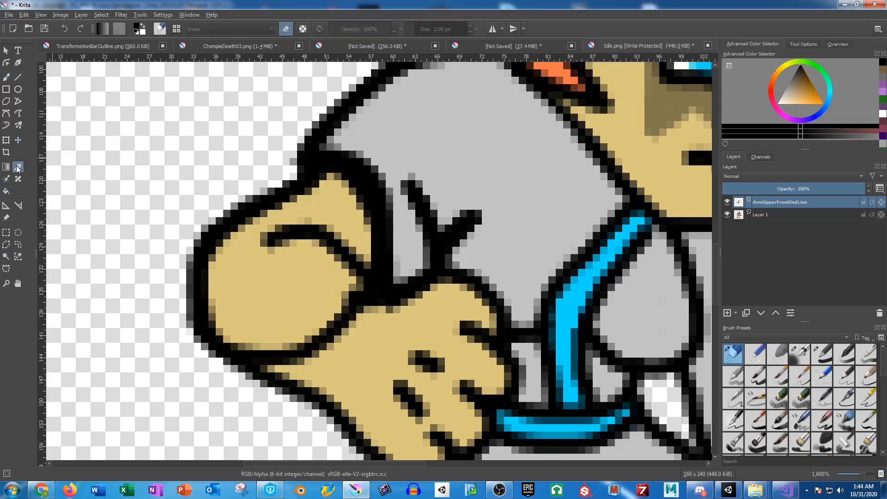
pyautogui.click(276, 294)
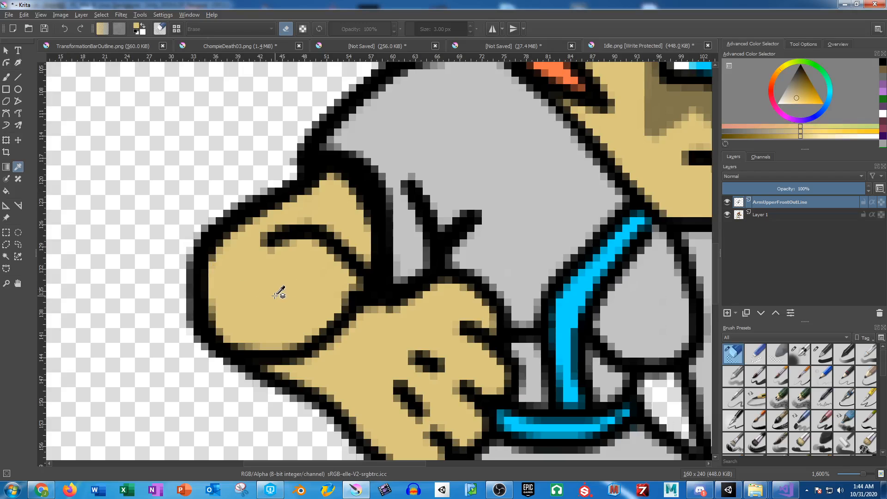
pyautogui.click(727, 214)
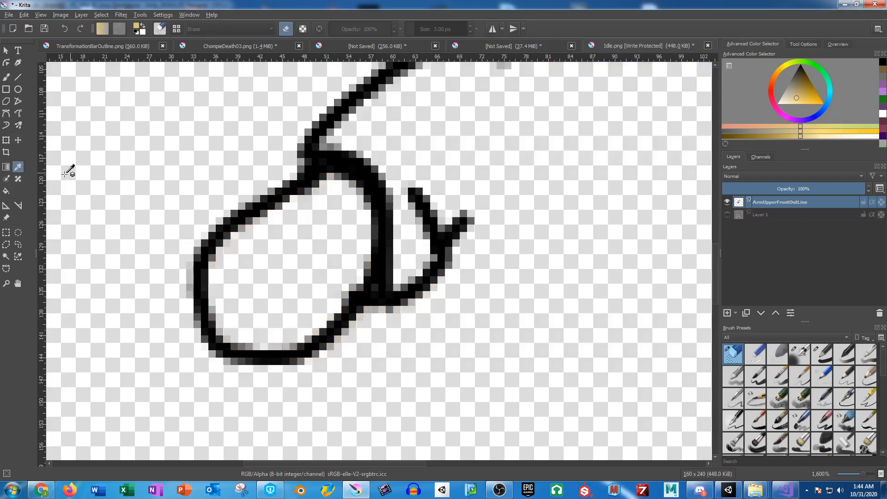
# Select the enclosed area inside the arm outline and grow the selection into the black line
pyautogui.click(6, 256)
pyautogui.click(284, 242)
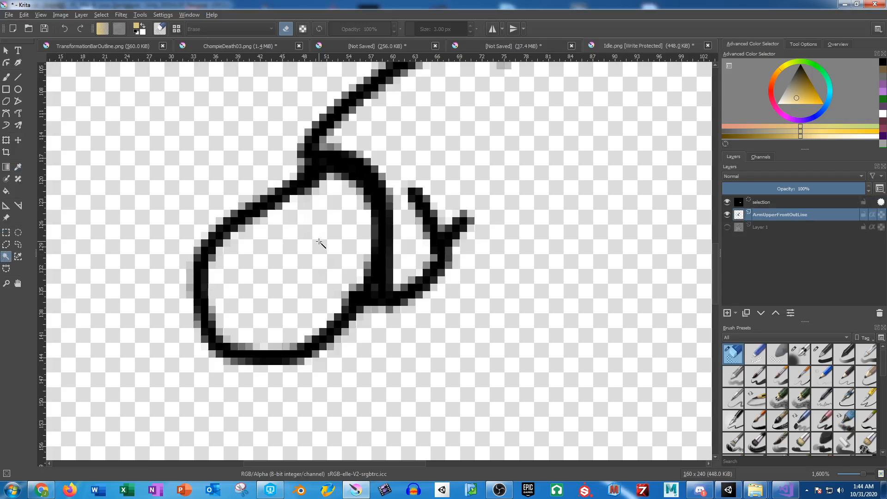
pyautogui.click(102, 14)
pyautogui.click(143, 188)
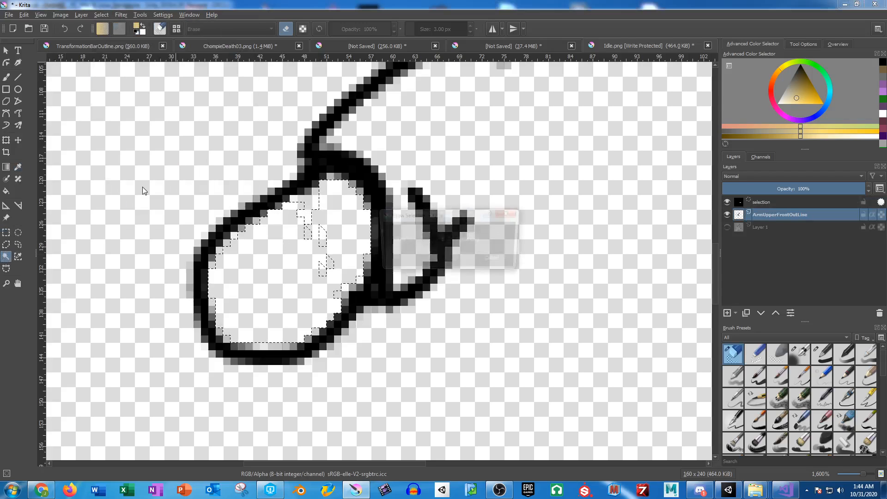
pyautogui.click(414, 268)
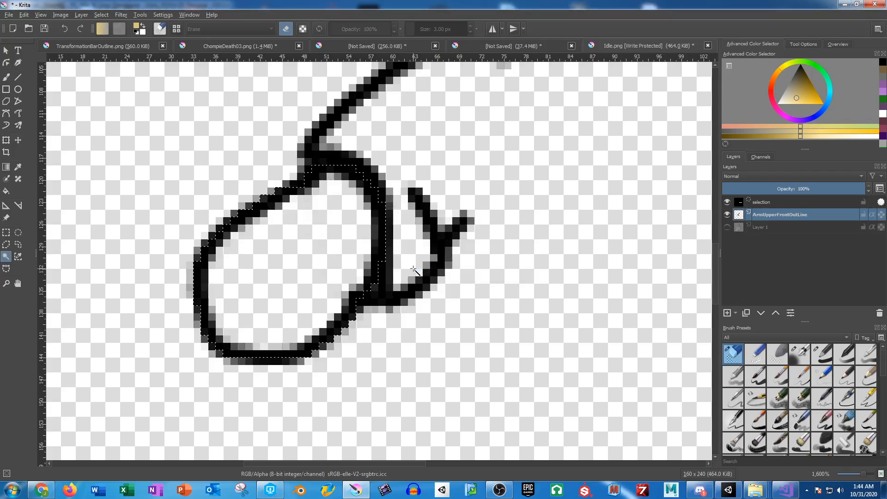
pyautogui.click(6, 77)
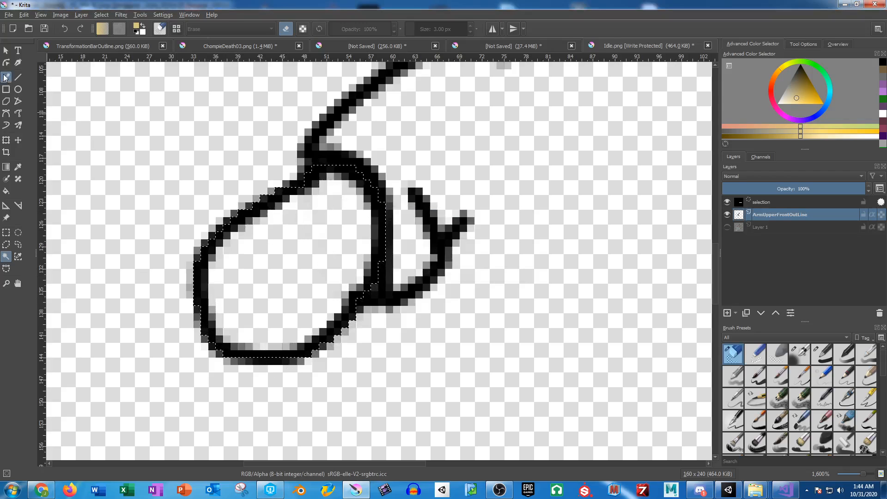
pyautogui.click(434, 29)
pyautogui.moveTo(354, 161); pyautogui.dragTo(328, 206)
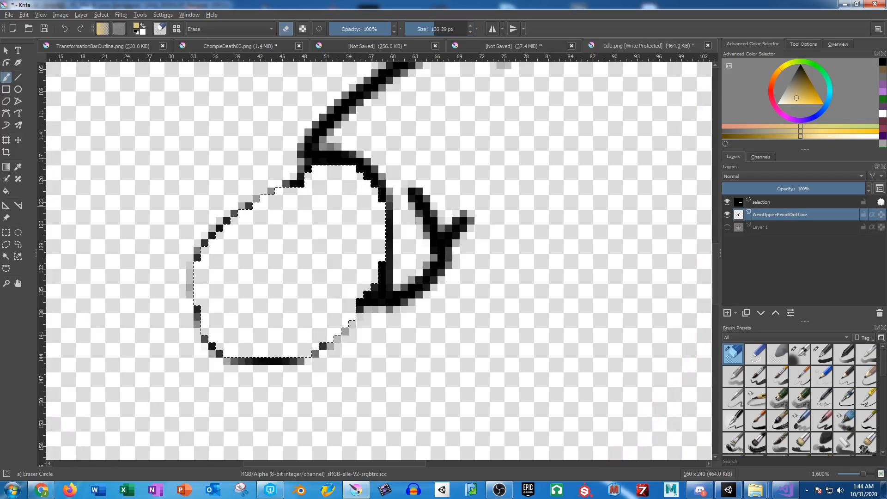
pyautogui.hotkey('ctrl', 'z')
# Choose the Basic-1 brush at about 53 px, try painting the selection on the outline layer, and undo the stroke
pyautogui.click(822, 354)
pyautogui.click(428, 26)
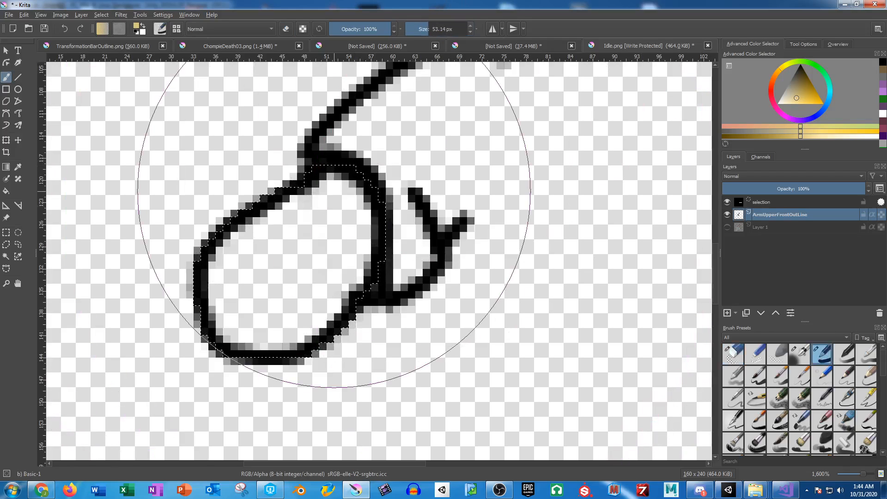
pyautogui.moveTo(334, 192); pyautogui.dragTo(254, 300)
pyautogui.hotkey('ctrl', 'z')
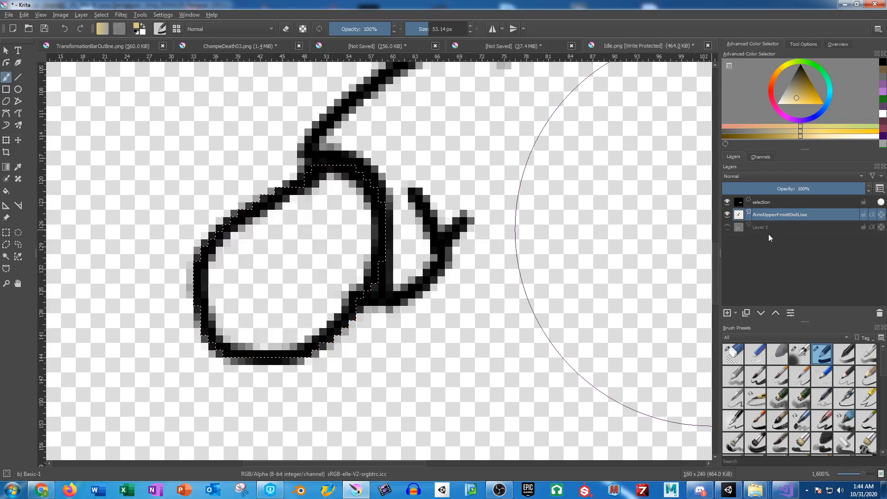
# Add a layer beneath the outline layer, paint the selected arm area tan, and reduce the brush size to about 11 px
pyautogui.click(767, 229)
pyautogui.press('Insert')
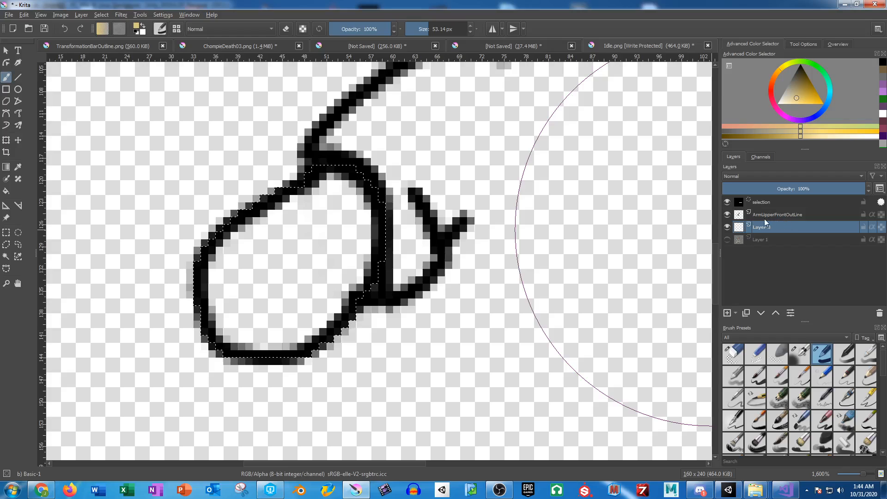
pyautogui.moveTo(301, 222); pyautogui.dragTo(293, 248)
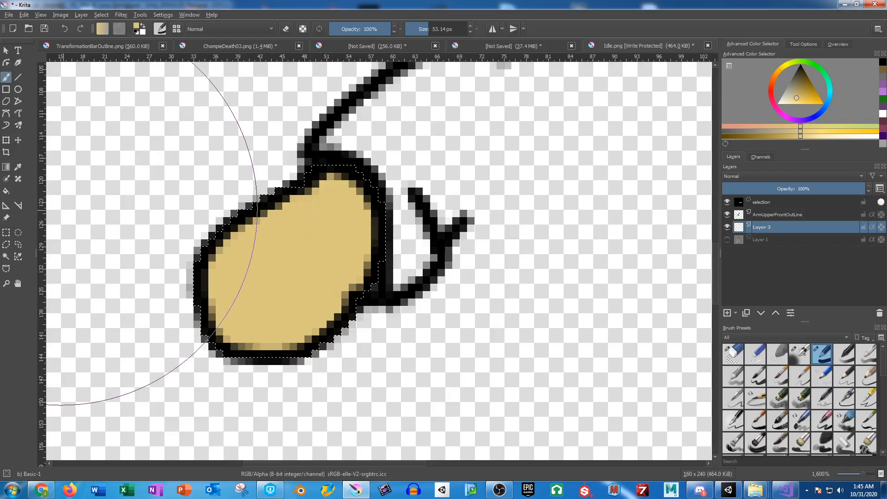
pyautogui.moveTo(430, 29); pyautogui.dragTo(418, 29)
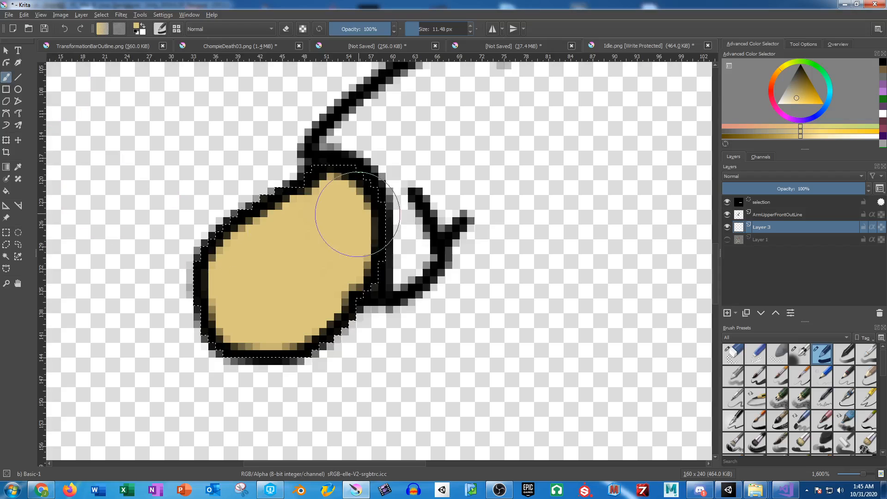
# Rename the tan fill layer beneath the outline layer as ArmUpperFrontColor
pyautogui.doubleClick(772, 228)
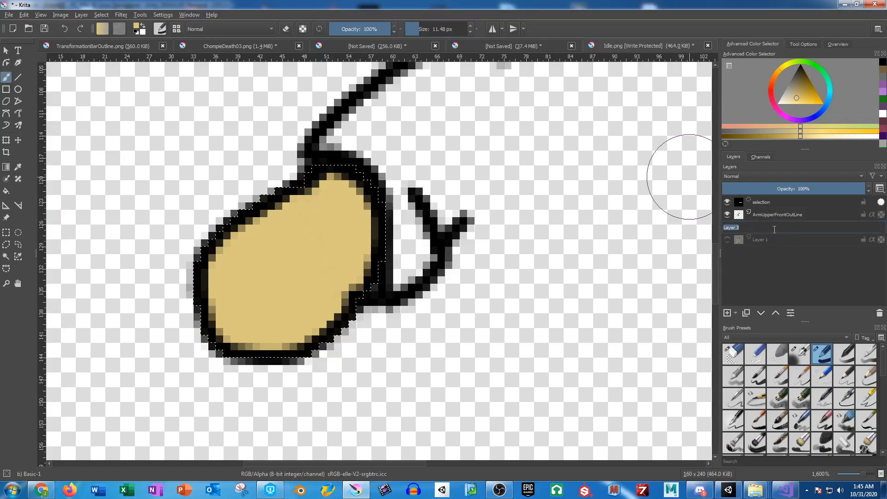
pyautogui.write('ArmUpperFrontColor')
pyautogui.press('Return')
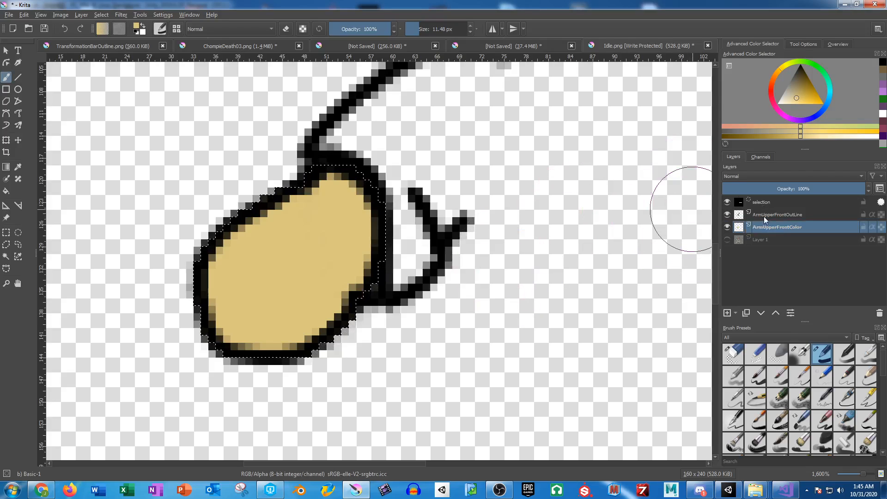
# Move the ArmUpperFrontColor layer above the outline layer and return it beneath
pyautogui.click(764, 217)
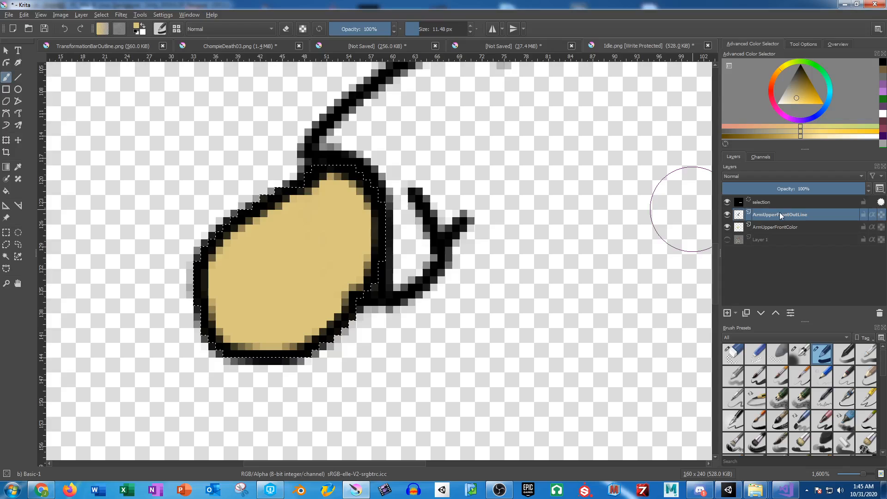
pyautogui.click(777, 227)
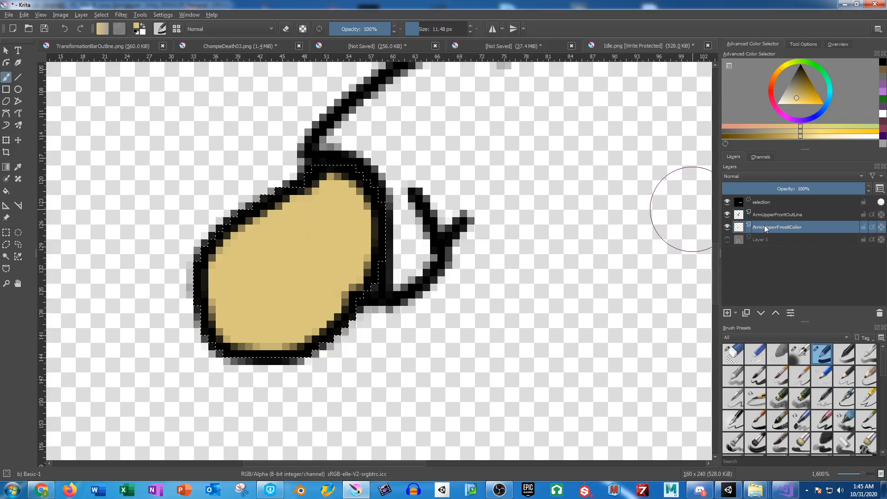
pyautogui.hotkey('ctrl', 'pageup')
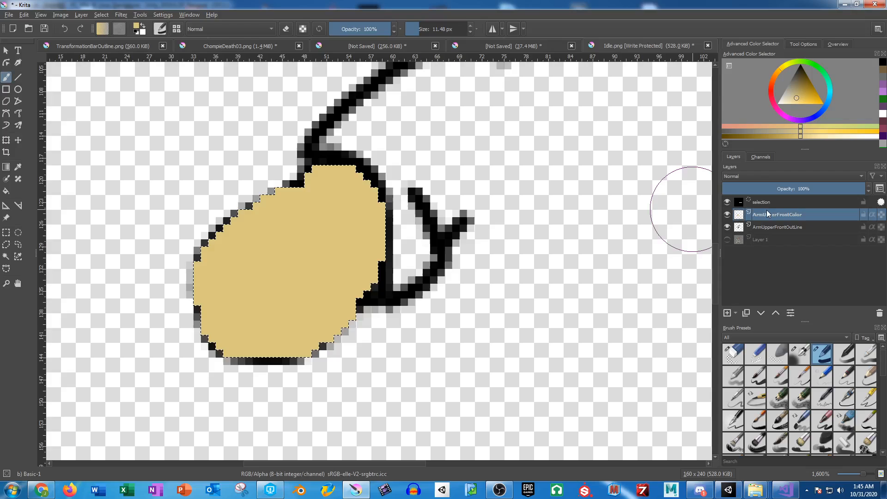
pyautogui.moveTo(767, 215); pyautogui.dragTo(769, 231)
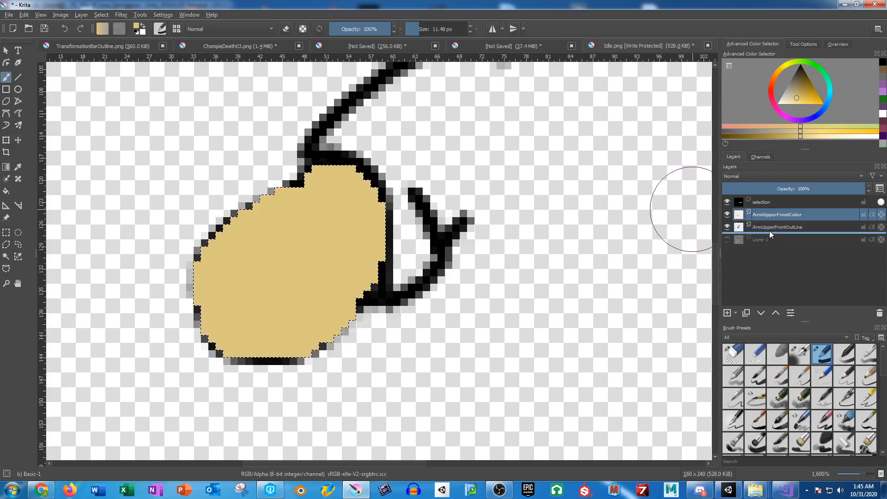
# Clear the arm selection, and sample the light grey shirt colour from the temporarily shown original sprite layer
pyautogui.click(8, 232)
pyautogui.click(230, 135)
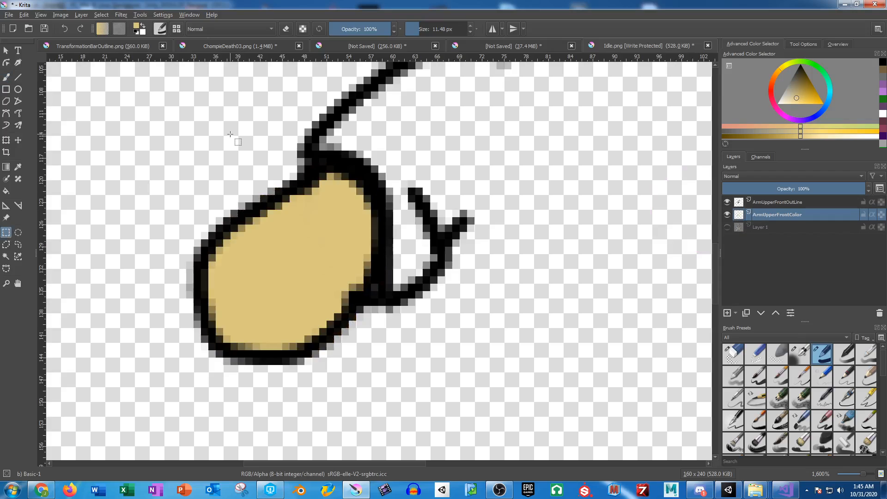
pyautogui.click(727, 227)
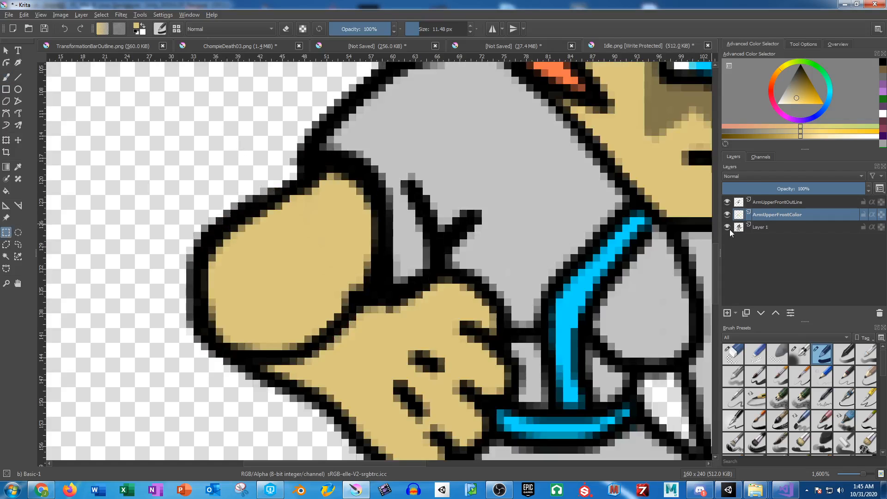
pyautogui.click(18, 166)
pyautogui.click(463, 133)
pyautogui.click(7, 77)
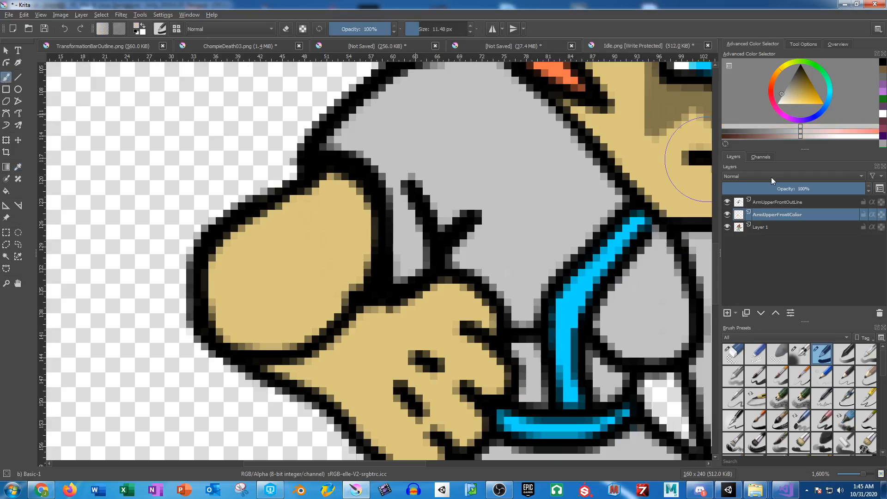
pyautogui.click(727, 227)
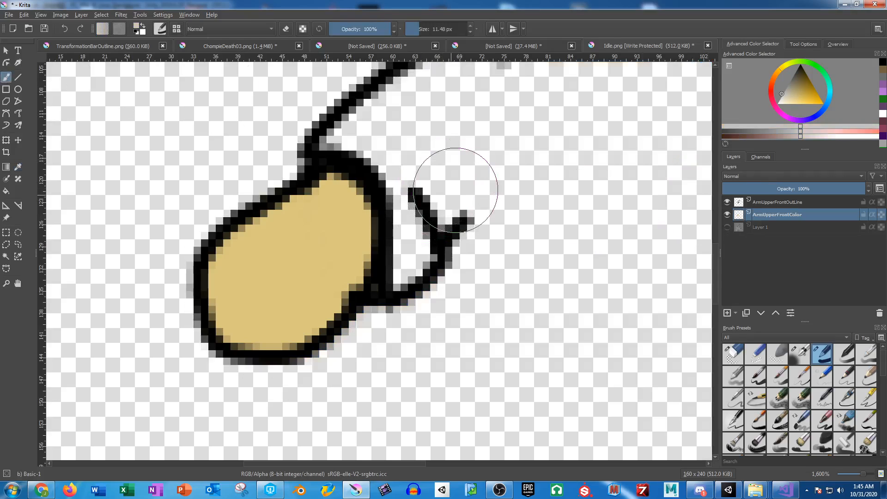
# Paint the sleeve and shoulder area light grey on the ArmUpperFrontColor layer with the brush at about 11 px
pyautogui.moveTo(443, 187)
pyautogui.mouseDown()
pyautogui.moveTo(436, 158)
pyautogui.moveTo(411, 161)
pyautogui.moveTo(434, 174)
pyautogui.moveTo(439, 196)
pyautogui.moveTo(395, 127)
pyautogui.moveTo(428, 106)
pyautogui.moveTo(439, 147)
pyautogui.mouseUp()
pyautogui.moveTo(436, 163); pyautogui.dragTo(365, 240)
pyautogui.moveTo(354, 180)
pyautogui.mouseDown()
pyautogui.moveTo(378, 166)
pyautogui.moveTo(420, 171)
pyautogui.moveTo(431, 196)
pyautogui.moveTo(420, 229)
pyautogui.moveTo(364, 218)
pyautogui.moveTo(416, 247)
pyautogui.moveTo(391, 233)
pyautogui.moveTo(441, 247)
pyautogui.moveTo(439, 219)
pyautogui.moveTo(351, 185)
pyautogui.moveTo(362, 166)
pyautogui.moveTo(410, 203)
pyautogui.moveTo(424, 194)
pyautogui.moveTo(379, 222)
pyautogui.mouseUp()
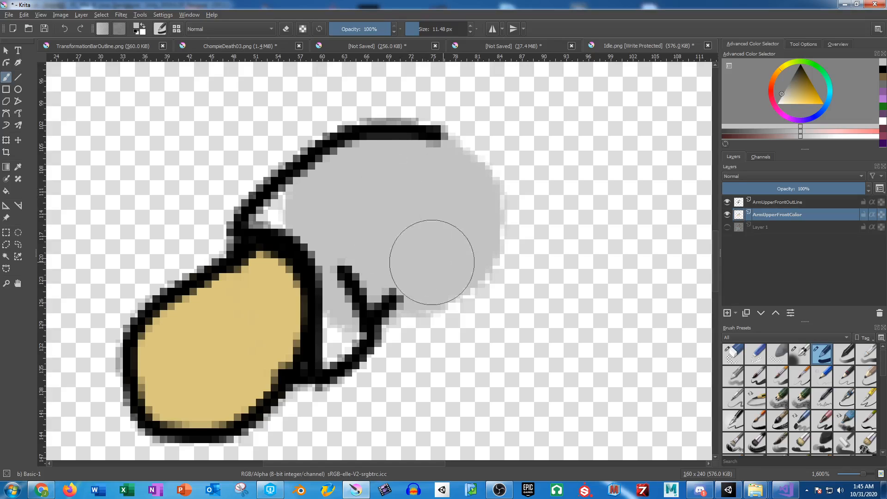
# Set the brush size to 2 px and fill the remaining unpainted gaps along the inside of the sleeve outline with grey
pyautogui.click(433, 30)
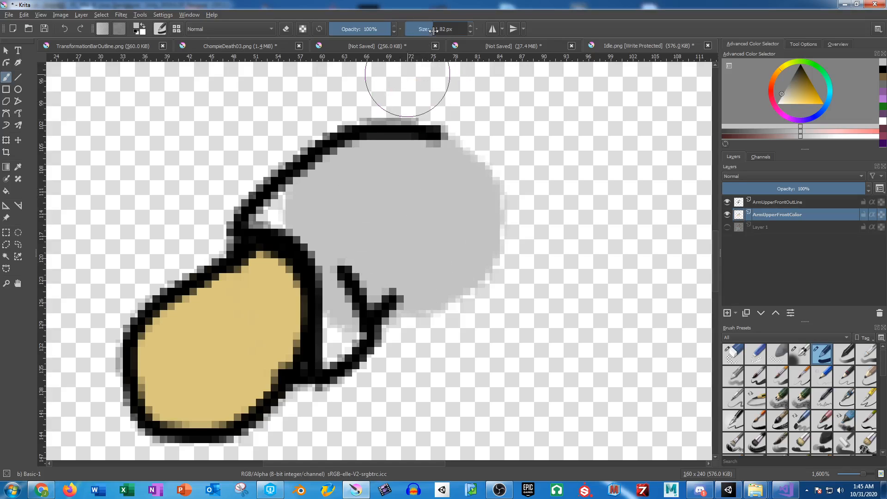
pyautogui.write('2')
pyautogui.press('Return')
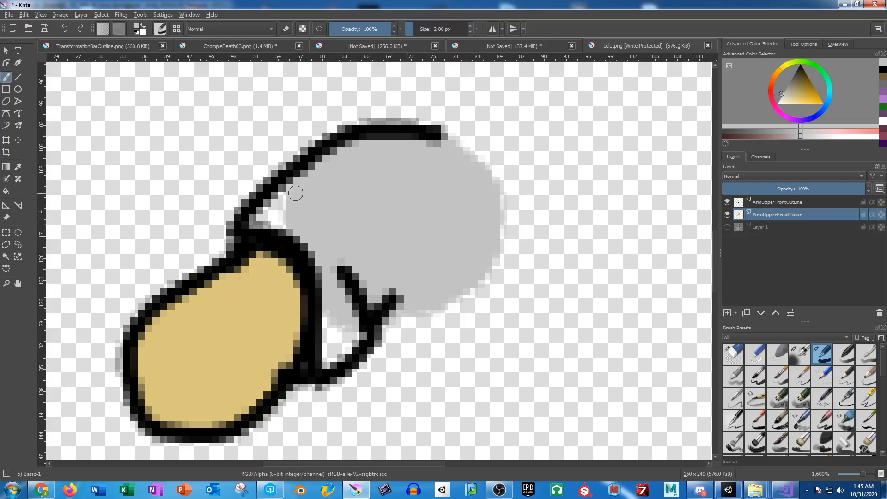
pyautogui.moveTo(296, 184)
pyautogui.mouseDown()
pyautogui.moveTo(255, 215)
pyautogui.moveTo(291, 220)
pyautogui.moveTo(279, 210)
pyautogui.mouseUp()
pyautogui.moveTo(330, 275)
pyautogui.mouseDown()
pyautogui.moveTo(324, 360)
pyautogui.moveTo(328, 293)
pyautogui.moveTo(343, 348)
pyautogui.moveTo(358, 324)
pyautogui.moveTo(350, 270)
pyautogui.mouseUp()
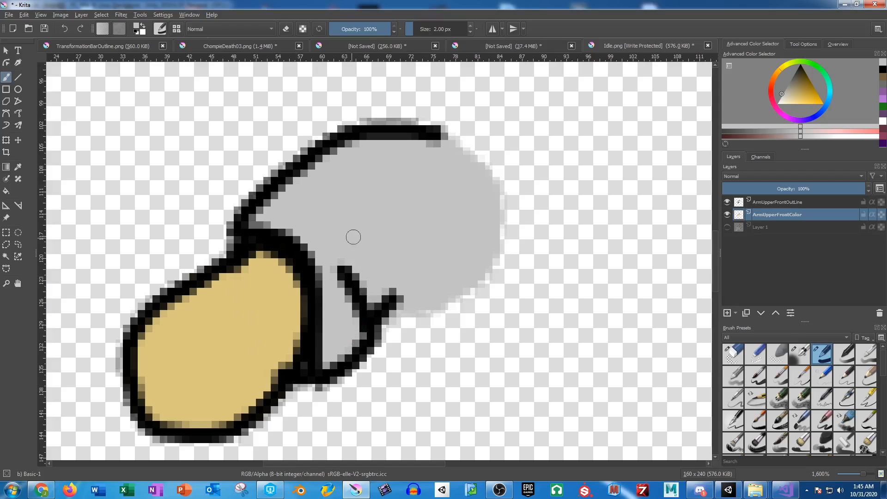
pyautogui.moveTo(253, 212)
pyautogui.mouseDown()
pyautogui.moveTo(295, 226)
pyautogui.moveTo(301, 240)
pyautogui.moveTo(280, 233)
pyautogui.moveTo(330, 272)
pyautogui.moveTo(325, 287)
pyautogui.moveTo(335, 276)
pyautogui.moveTo(319, 258)
pyautogui.moveTo(320, 360)
pyautogui.moveTo(307, 362)
pyautogui.moveTo(341, 353)
pyautogui.moveTo(371, 312)
pyautogui.mouseUp()
# Erase the excess grey beyond the shoulder with the Eraser Circle at 10 px, comparing against the original sprite layer and leaving that layer hidden
pyautogui.click(727, 227)
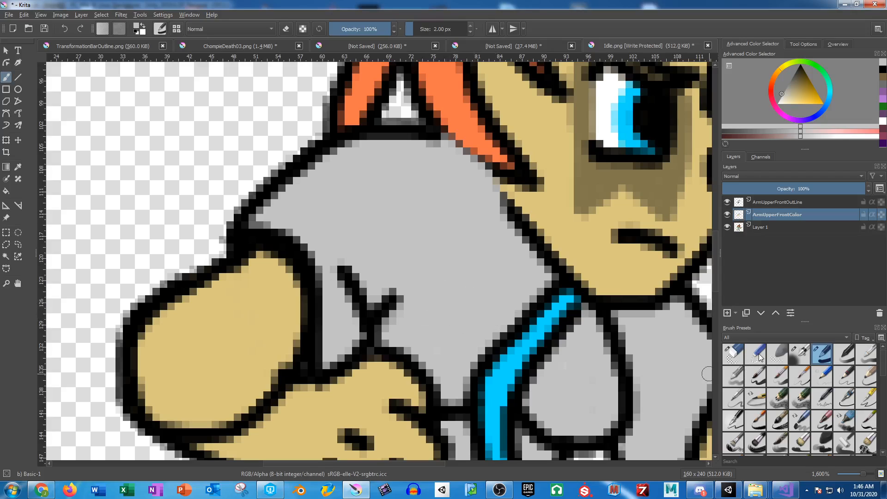
pyautogui.click(732, 354)
pyautogui.click(442, 29)
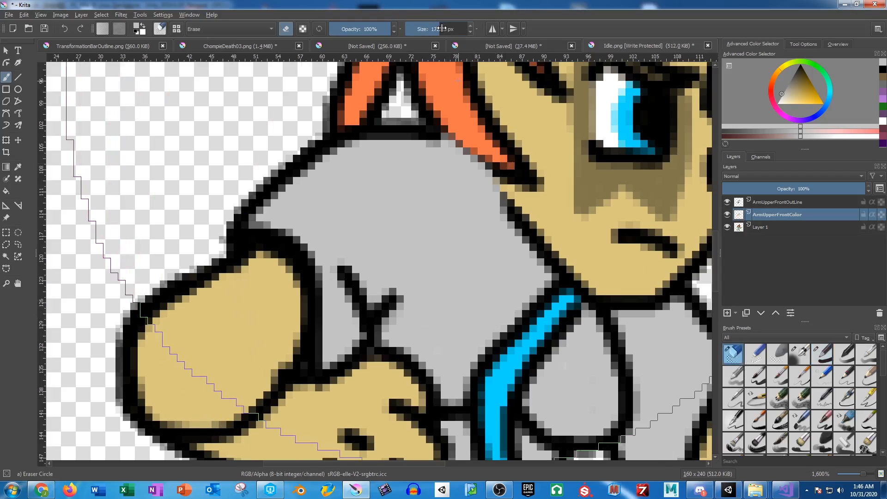
pyautogui.moveTo(442, 28); pyautogui.dragTo(418, 29)
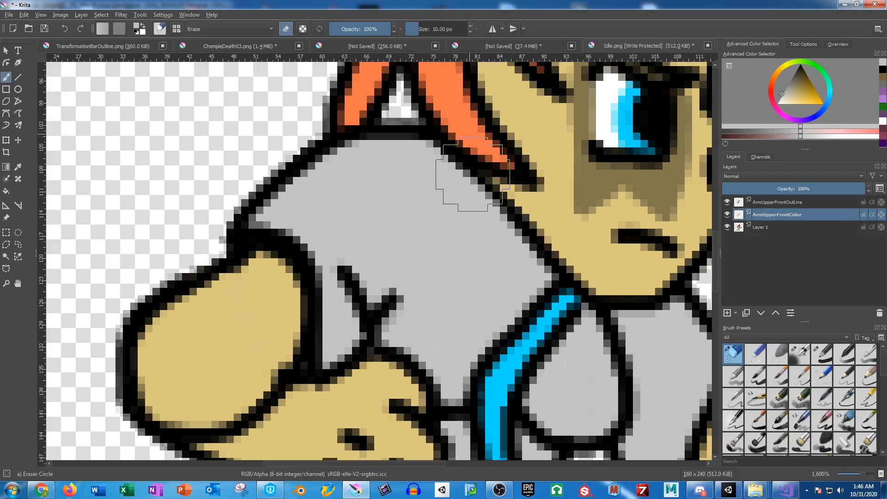
pyautogui.moveTo(412, 303); pyautogui.dragTo(419, 319)
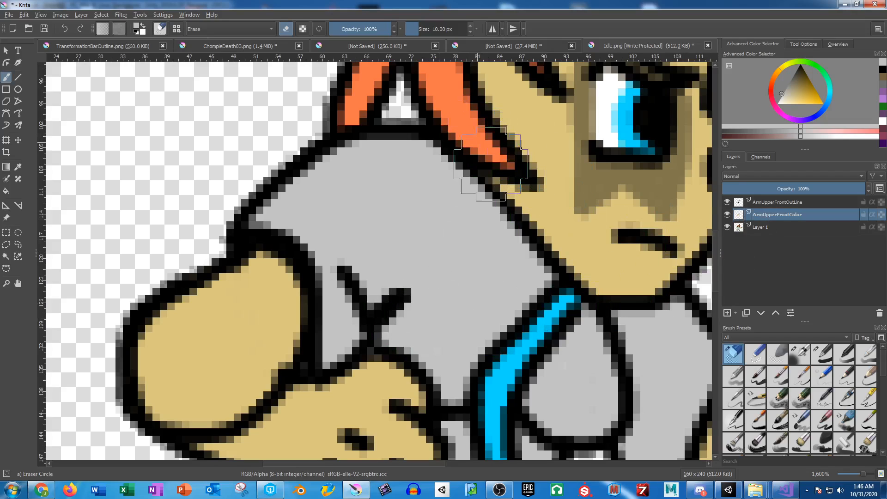
pyautogui.click(727, 227)
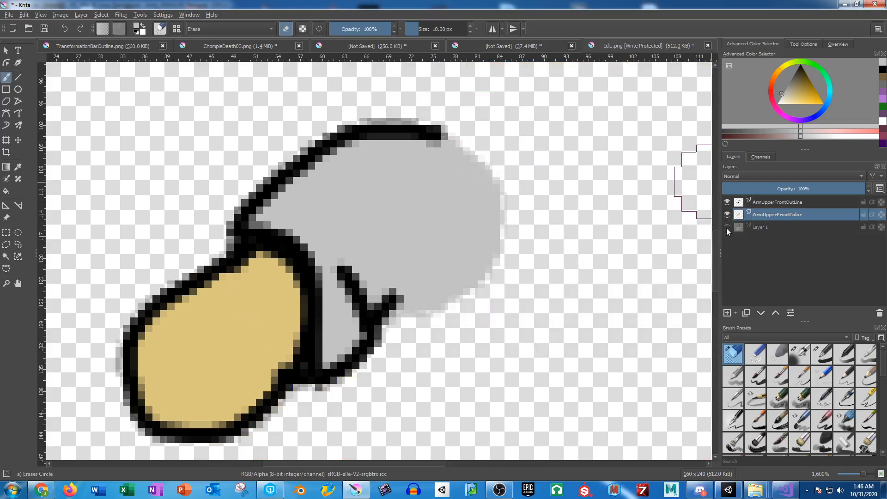
pyautogui.click(727, 227)
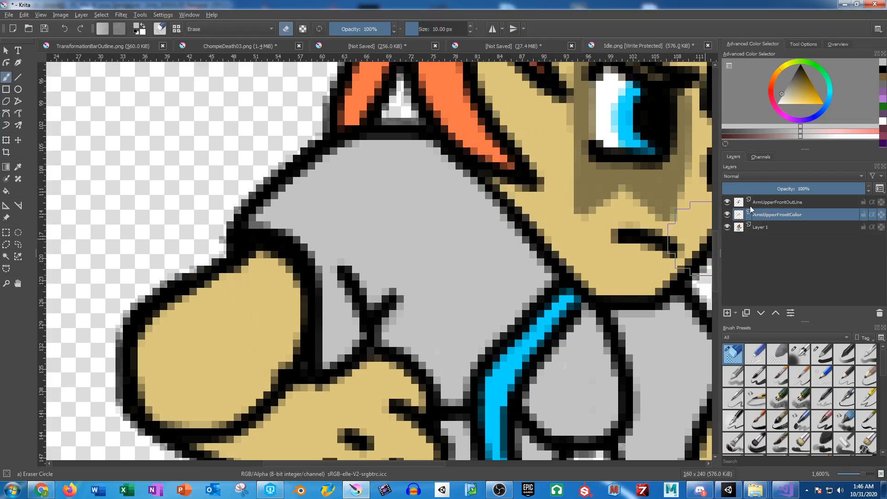
pyautogui.click(727, 227)
pyautogui.scroll(-3, 479, 172)
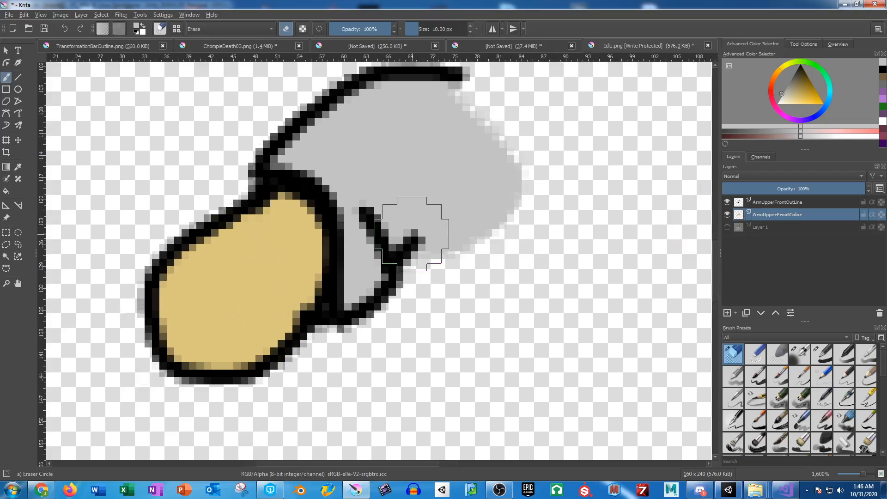
pyautogui.scroll(4, 425, 258)
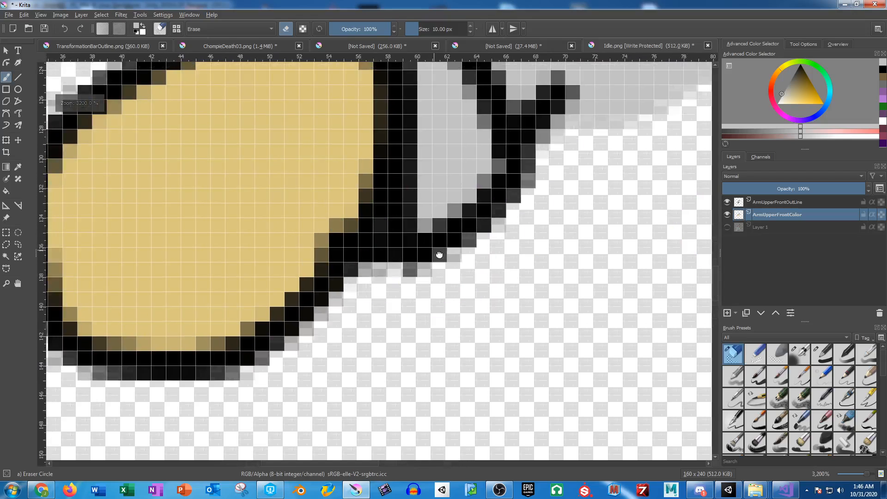
pyautogui.scroll(-3, 462, 255)
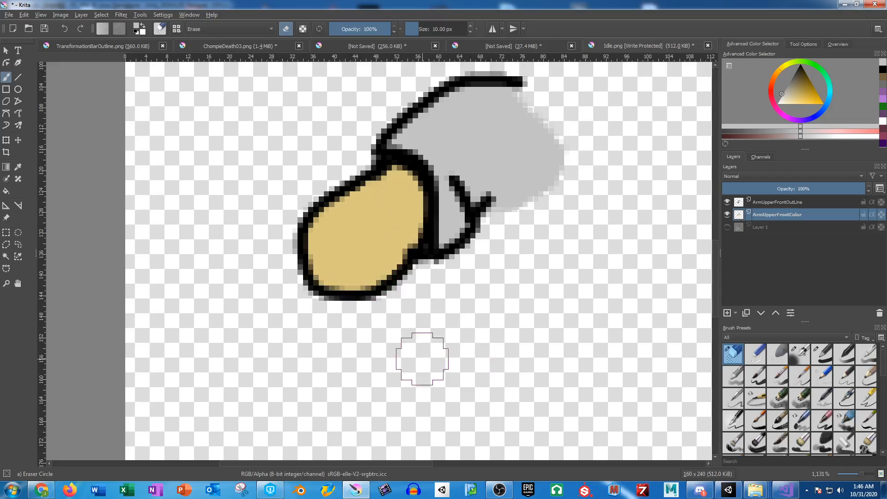
# Group the ArmUpperFrontOutLine and ArmUpperFrontColor layers, name the group ArmUpperFront, and collapse it
pyautogui.keyDown('ctrl'); pyautogui.click(794, 205); pyautogui.keyUp('ctrl')
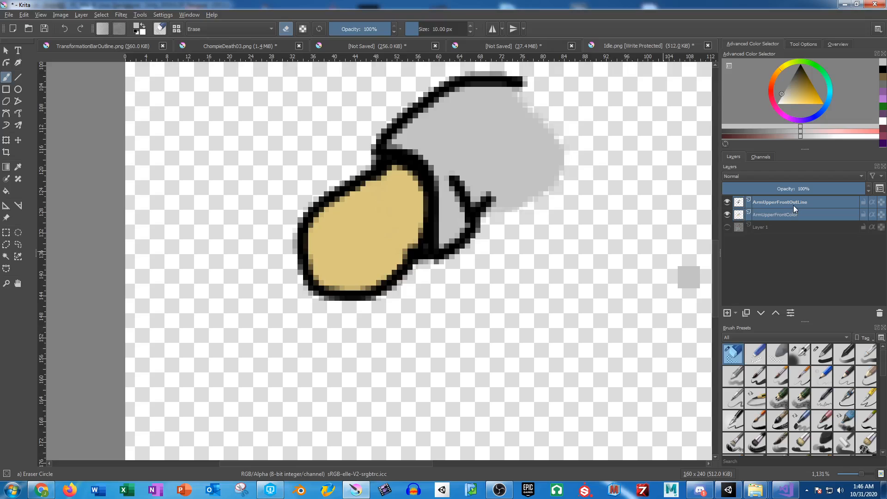
pyautogui.hotkey('ctrl', 'g')
pyautogui.doubleClick(758, 201)
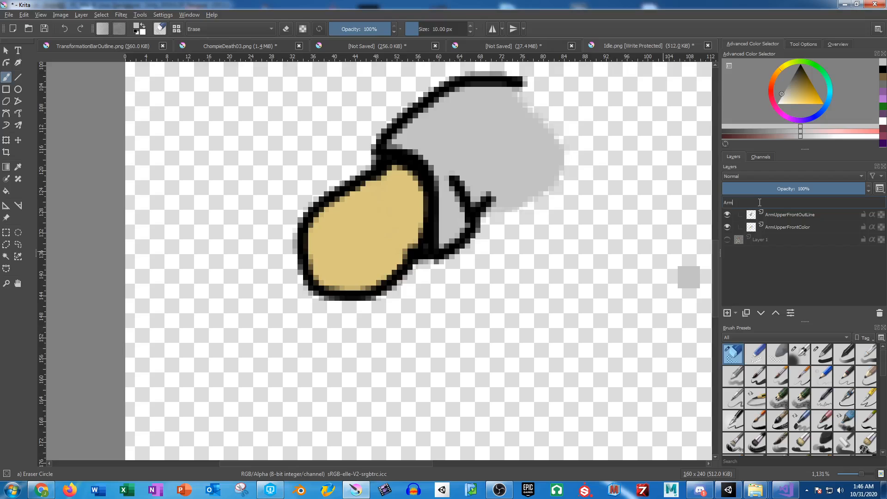
pyautogui.write('ArmUpperFront')
pyautogui.press('Return')
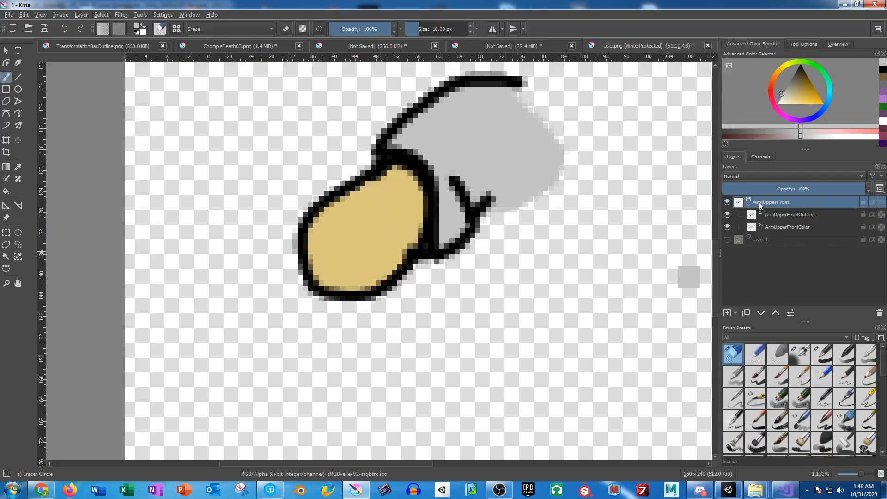
pyautogui.click(746, 204)
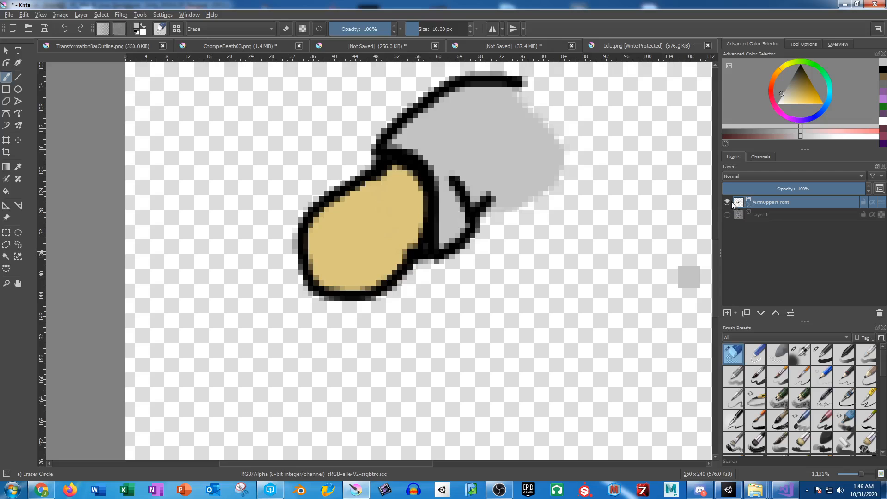
# Show the original sprite in place of the ArmUpperFront group, and set the Basic-1 brush to black at 1 px
pyautogui.click(727, 202)
pyautogui.click(727, 214)
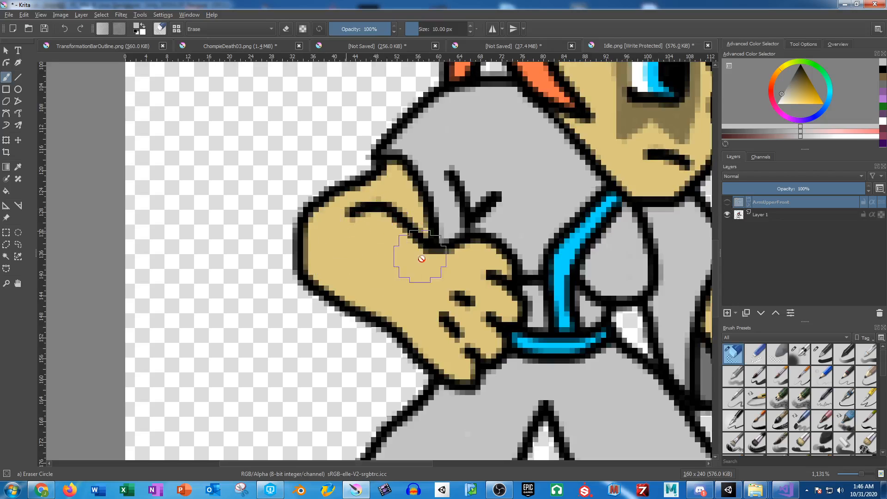
pyautogui.click(829, 356)
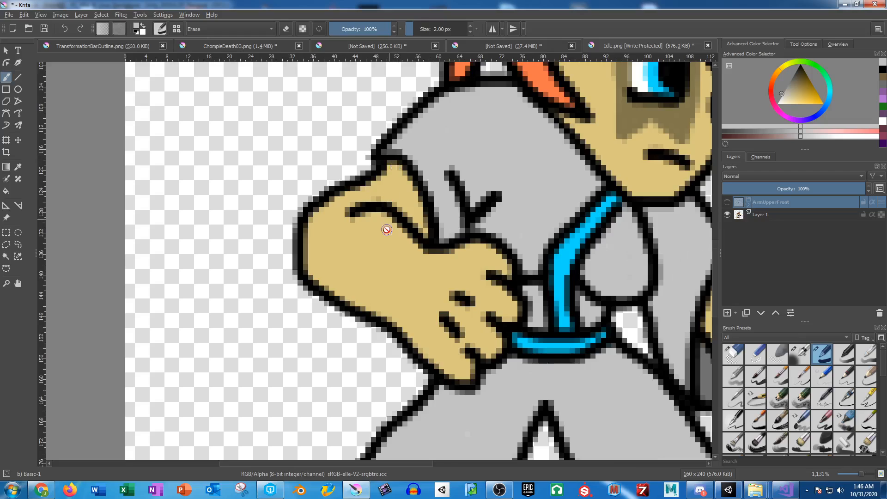
pyautogui.scroll(2, 386, 228)
pyautogui.moveTo(789, 86); pyautogui.dragTo(813, 49)
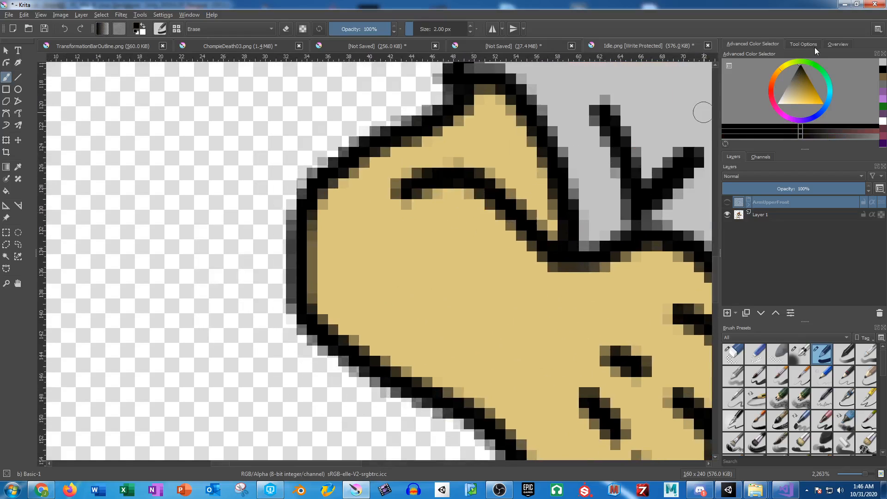
pyautogui.click(443, 25)
pyautogui.write('1')
pyautogui.press('Return')
# Add a layer above the ArmUpperFront group and trace the forearm and fist outline in black, showing the group again as reference
pyautogui.click(725, 317)
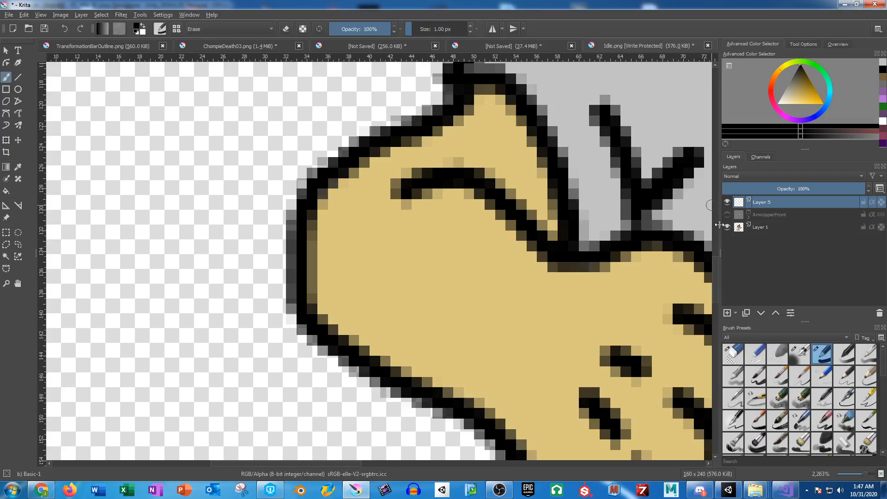
pyautogui.moveTo(400, 191)
pyautogui.mouseDown()
pyautogui.moveTo(435, 179)
pyautogui.moveTo(479, 185)
pyautogui.moveTo(534, 244)
pyautogui.moveTo(564, 257)
pyautogui.moveTo(690, 236)
pyautogui.mouseUp()
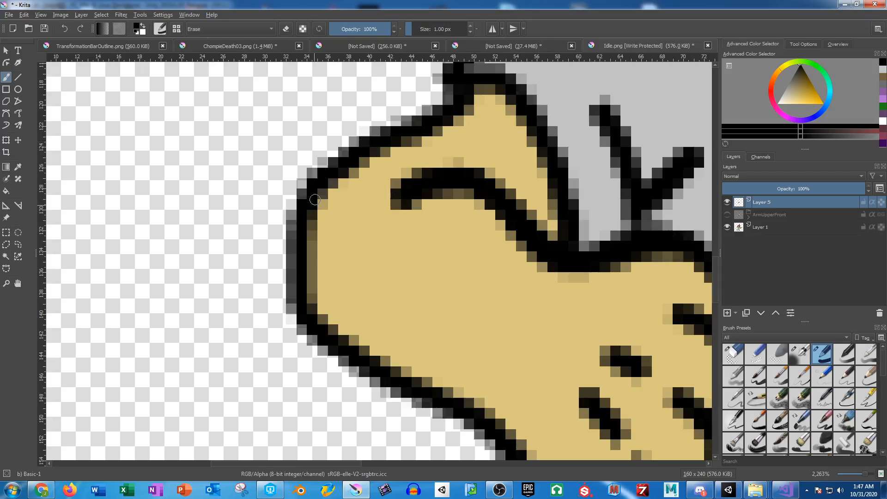
pyautogui.moveTo(440, 254)
pyautogui.mouseDown()
pyautogui.moveTo(459, 182)
pyautogui.moveTo(354, 196)
pyautogui.mouseUp()
pyautogui.scroll(-2, 379, 198)
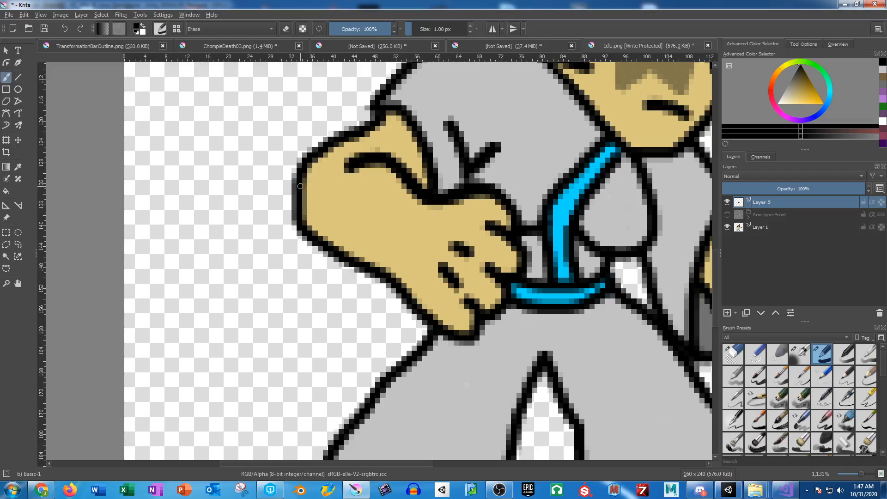
pyautogui.click(727, 215)
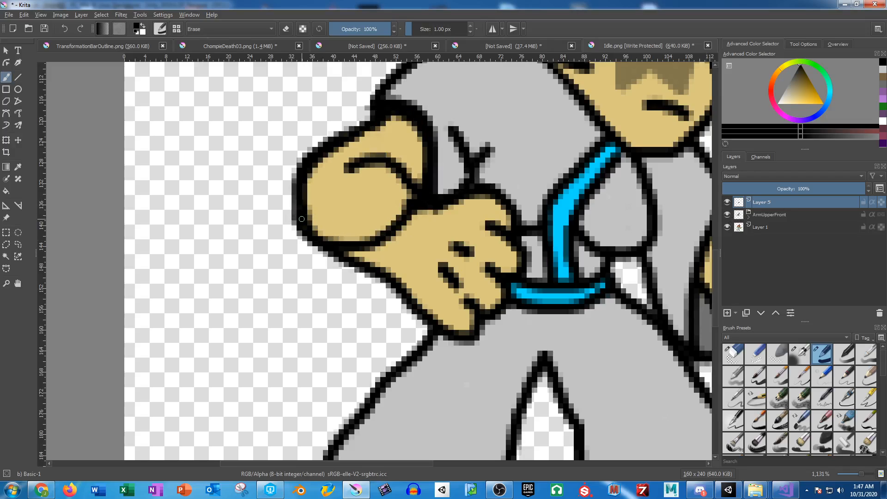
pyautogui.moveTo(305, 228)
pyautogui.mouseDown()
pyautogui.moveTo(390, 274)
pyautogui.moveTo(454, 333)
pyautogui.moveTo(475, 335)
pyautogui.moveTo(485, 323)
pyautogui.moveTo(470, 299)
pyautogui.moveTo(487, 314)
pyautogui.moveTo(496, 310)
pyautogui.moveTo(503, 295)
pyautogui.moveTo(485, 269)
pyautogui.moveTo(500, 282)
pyautogui.moveTo(520, 271)
pyautogui.moveTo(523, 257)
pyautogui.moveTo(489, 228)
pyautogui.moveTo(517, 246)
pyautogui.moveTo(516, 207)
pyautogui.moveTo(490, 179)
pyautogui.moveTo(437, 198)
pyautogui.moveTo(386, 160)
pyautogui.moveTo(346, 165)
pyautogui.mouseUp()
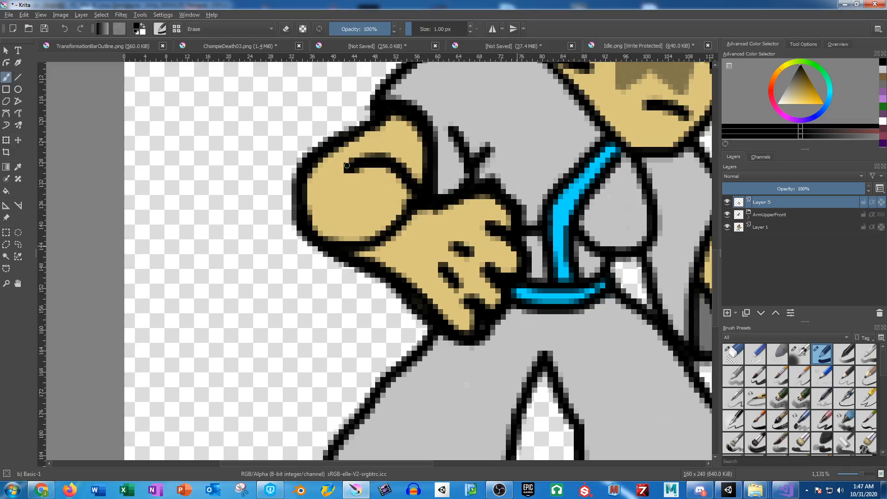
# Hide the original sprite and the ArmUpperFront group to isolate the forearm outline, and rename its layer ArmFrontLower
pyautogui.click(727, 227)
pyautogui.click(727, 215)
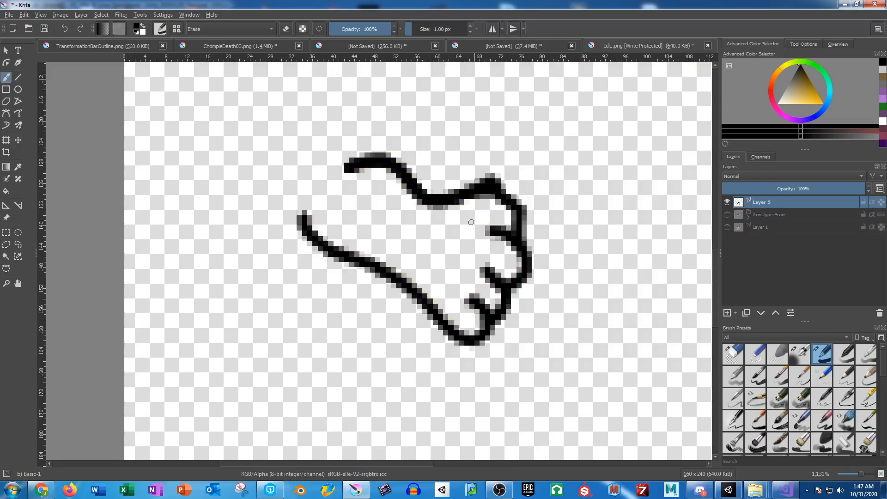
pyautogui.scroll(4, 471, 222)
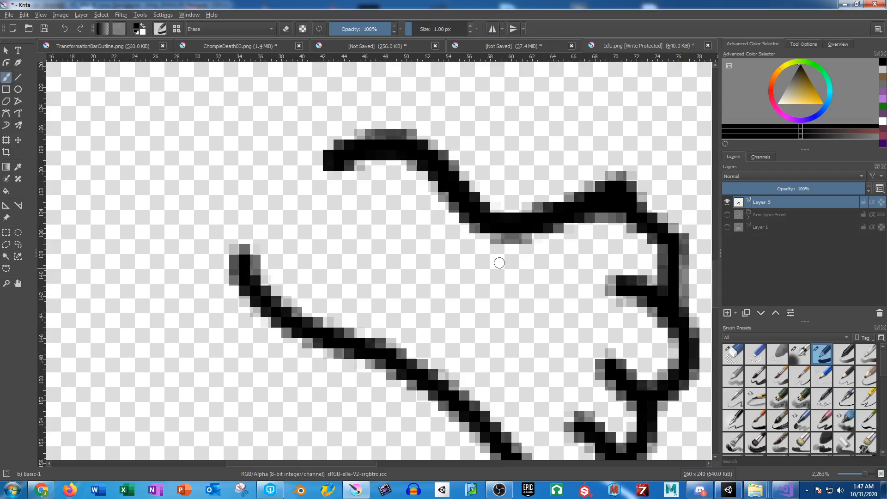
pyautogui.scroll(-1, 500, 263)
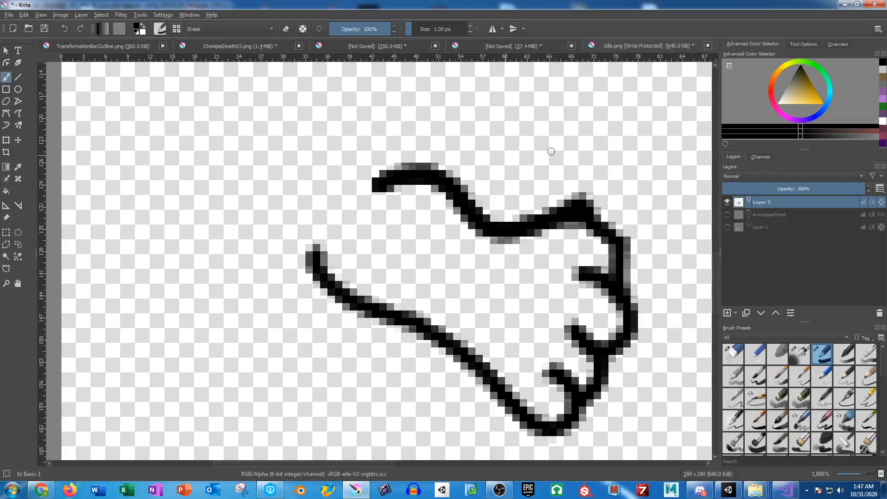
pyautogui.doubleClick(769, 203)
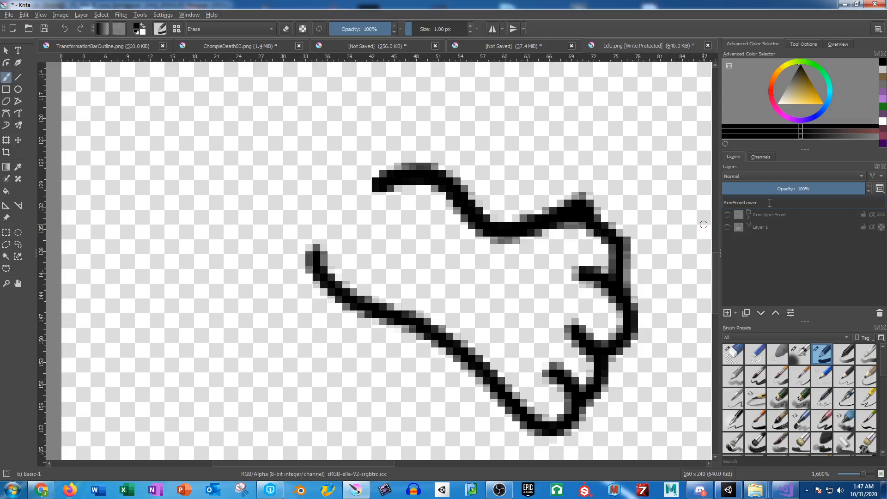
pyautogui.press('Return')
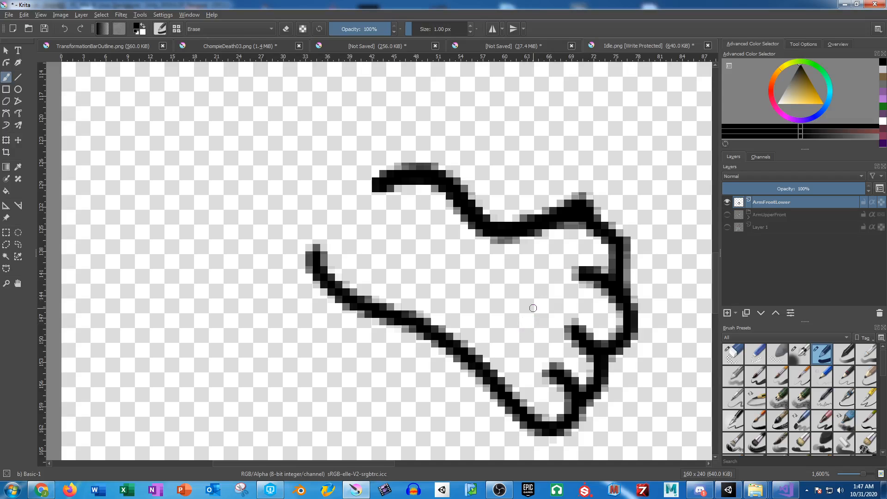
# Show the ArmUpperFront group, sample its tan skin colour, and add a layer named ArmFrontLowerColor between the group and the outline
pyautogui.click(727, 214)
pyautogui.click(17, 166)
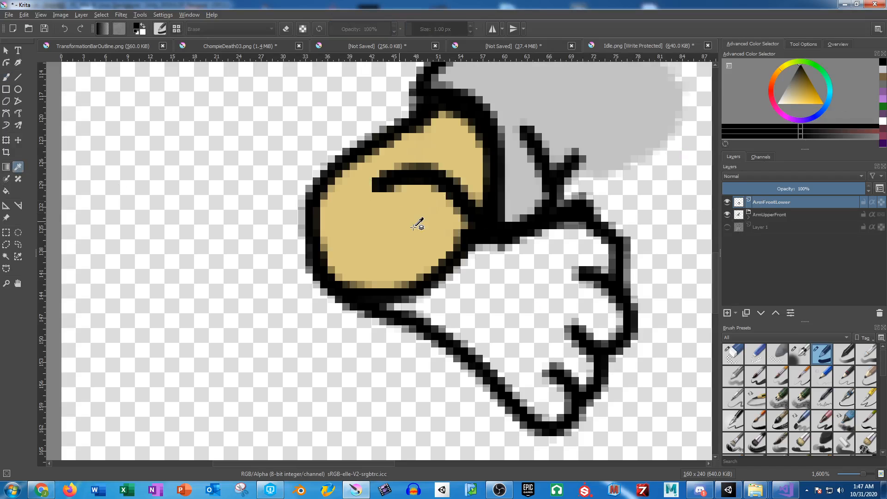
pyautogui.click(418, 222)
pyautogui.click(771, 215)
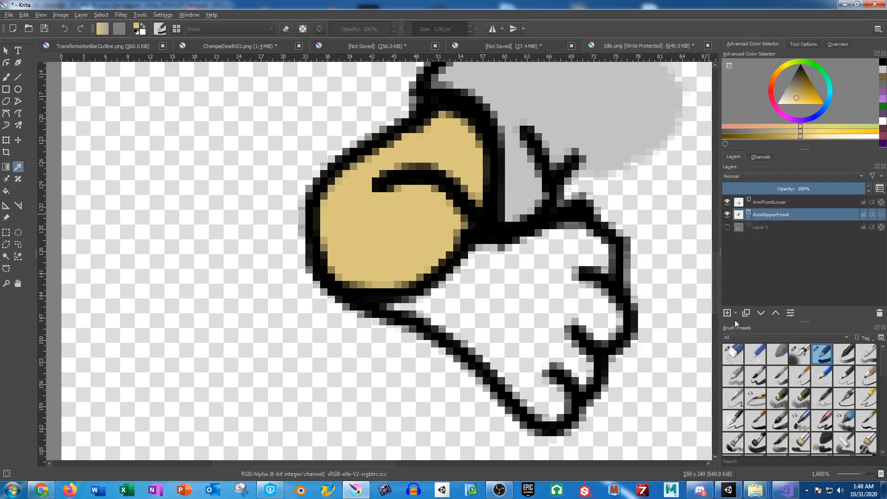
pyautogui.press('Insert')
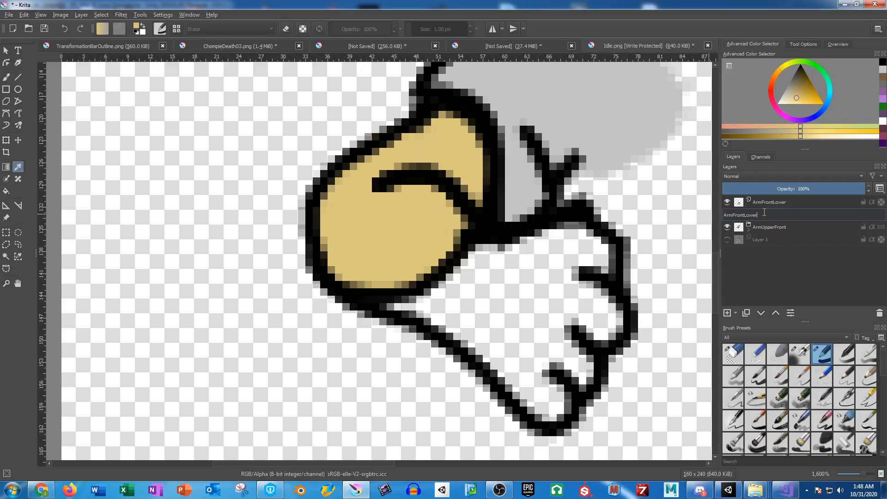
pyautogui.write('ArmFrontLowerColor')
pyautogui.press('Return')
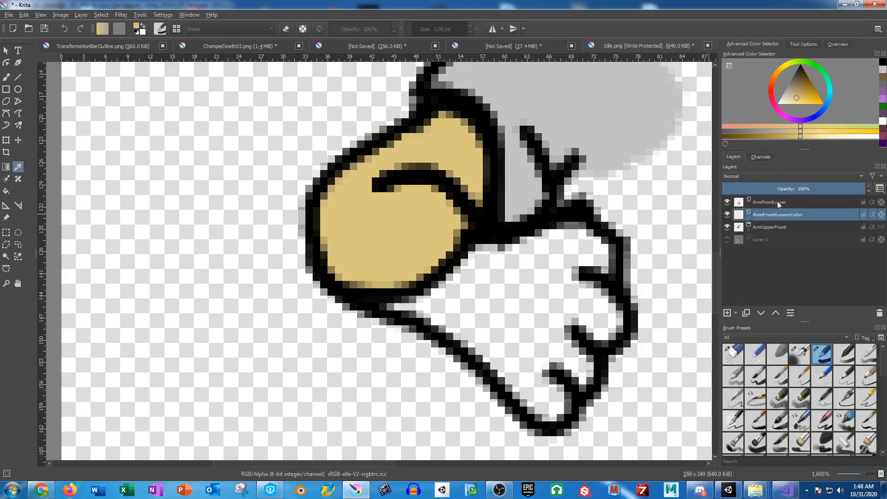
# Rename the ArmFrontLower outline layer as ArmFrontLowerOutLine
pyautogui.doubleClick(777, 202)
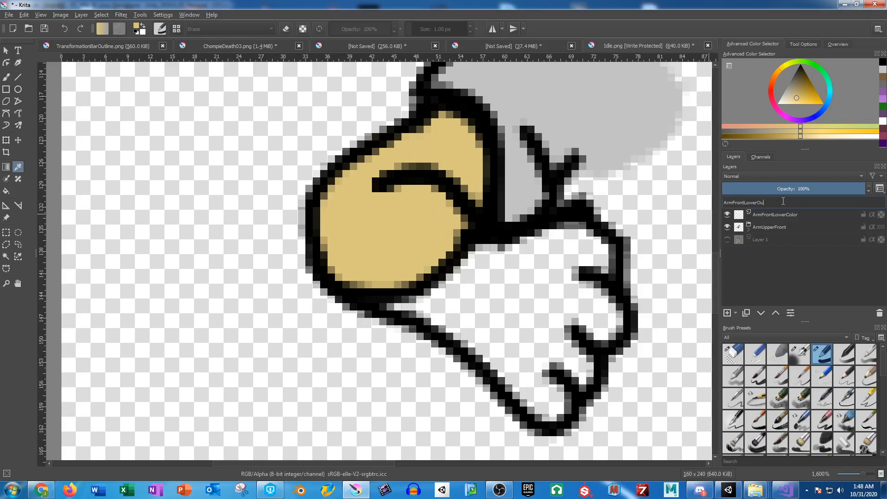
pyautogui.write('OutLine')
pyautogui.press('Return')
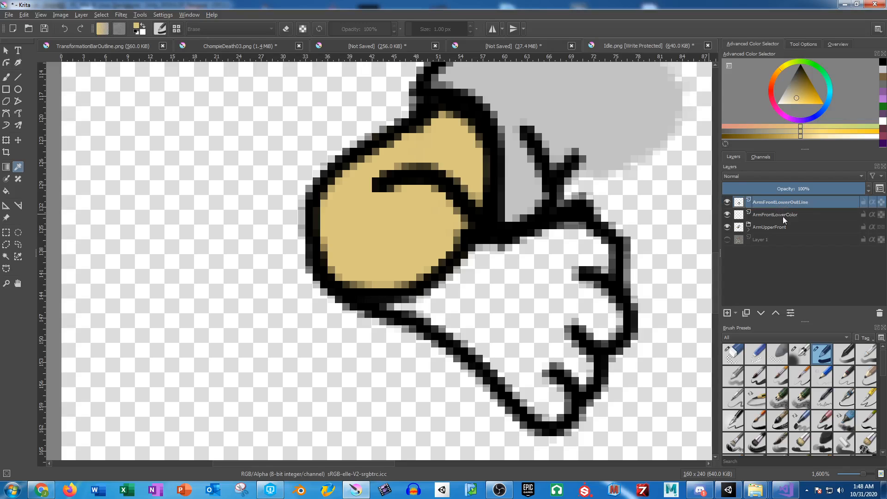
# Hide the ArmUpperFront group and paint the forearm and fist tan on ArmFrontLowerColor, setting the brush to 3 px
pyautogui.click(782, 217)
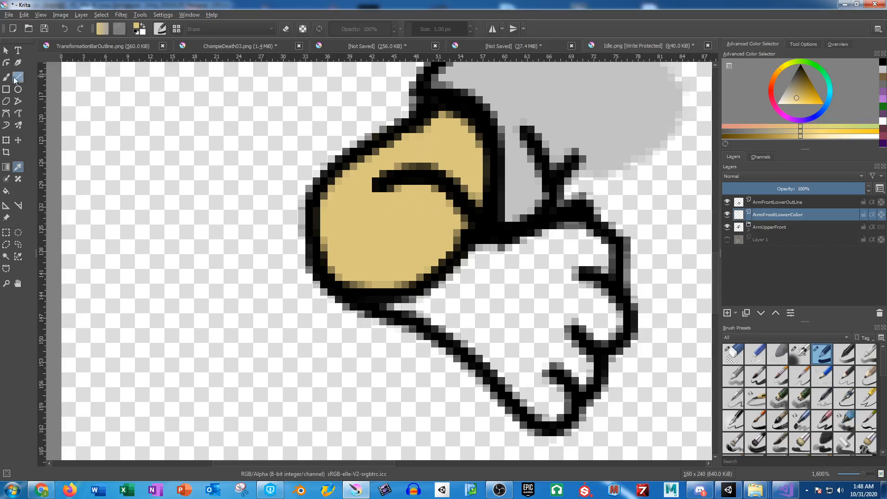
pyautogui.press('b')
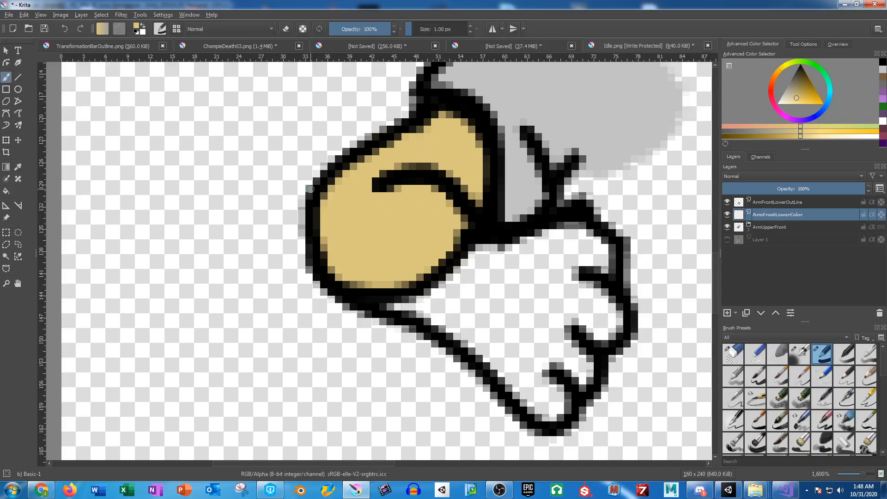
pyautogui.click(727, 227)
pyautogui.moveTo(370, 219); pyautogui.dragTo(376, 204)
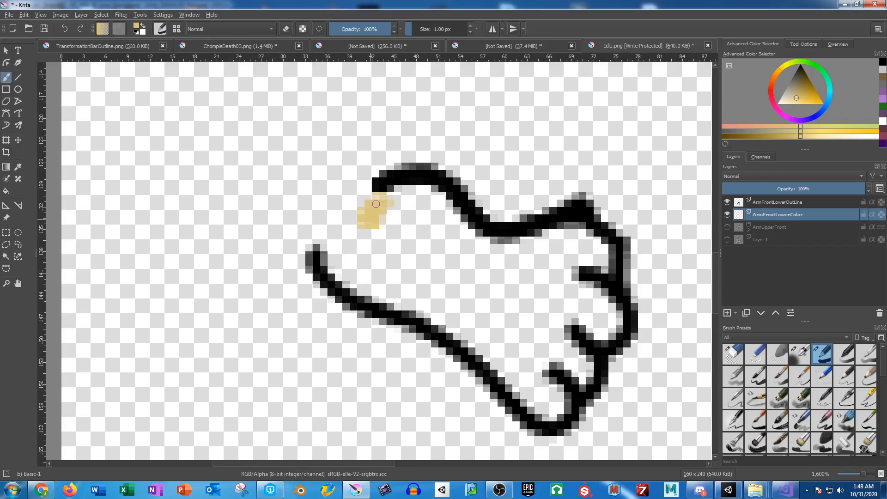
pyautogui.click(439, 30)
pyautogui.write('3')
pyautogui.press('Return')
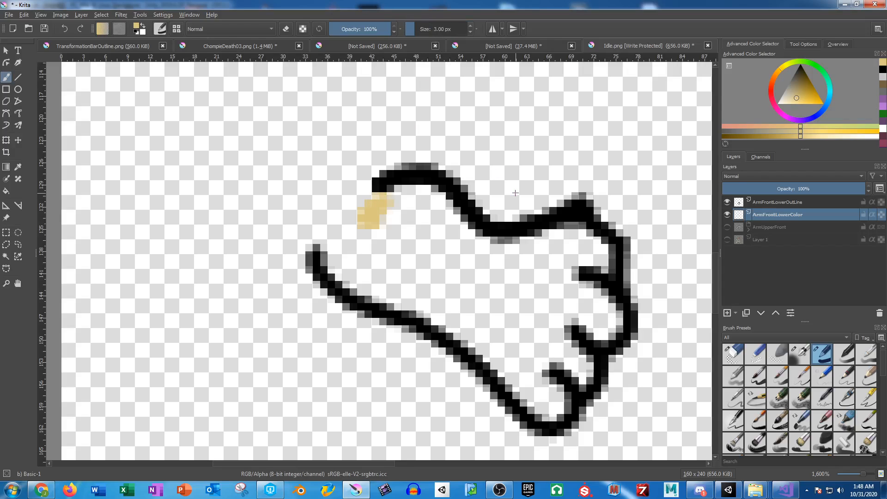
pyautogui.moveTo(439, 200)
pyautogui.mouseDown()
pyautogui.moveTo(408, 192)
pyautogui.moveTo(365, 206)
pyautogui.moveTo(330, 242)
pyautogui.moveTo(334, 271)
pyautogui.moveTo(429, 308)
pyautogui.moveTo(518, 393)
pyautogui.moveTo(550, 408)
pyautogui.moveTo(559, 395)
pyautogui.moveTo(543, 368)
pyautogui.moveTo(584, 376)
pyautogui.moveTo(567, 331)
pyautogui.moveTo(606, 326)
pyautogui.moveTo(581, 285)
pyautogui.moveTo(579, 273)
pyautogui.moveTo(592, 266)
pyautogui.moveTo(589, 242)
pyautogui.moveTo(574, 228)
pyautogui.moveTo(492, 241)
pyautogui.moveTo(461, 228)
pyautogui.moveTo(432, 195)
pyautogui.moveTo(405, 198)
pyautogui.moveTo(357, 239)
pyautogui.moveTo(354, 257)
pyautogui.moveTo(405, 275)
pyautogui.moveTo(472, 323)
pyautogui.moveTo(377, 274)
pyautogui.moveTo(390, 235)
pyautogui.moveTo(419, 213)
pyautogui.moveTo(458, 236)
pyautogui.moveTo(525, 252)
pyautogui.moveTo(574, 242)
pyautogui.moveTo(582, 260)
pyautogui.moveTo(560, 285)
pyautogui.moveTo(569, 309)
pyautogui.moveTo(575, 302)
pyautogui.moveTo(522, 273)
pyautogui.moveTo(446, 253)
pyautogui.moveTo(419, 237)
pyautogui.moveTo(557, 296)
pyautogui.moveTo(414, 224)
pyautogui.moveTo(405, 251)
pyautogui.moveTo(447, 282)
pyautogui.moveTo(473, 283)
pyautogui.moveTo(395, 240)
pyautogui.moveTo(380, 241)
pyautogui.moveTo(545, 339)
pyautogui.moveTo(540, 397)
pyautogui.moveTo(481, 326)
pyautogui.moveTo(516, 339)
pyautogui.mouseUp()
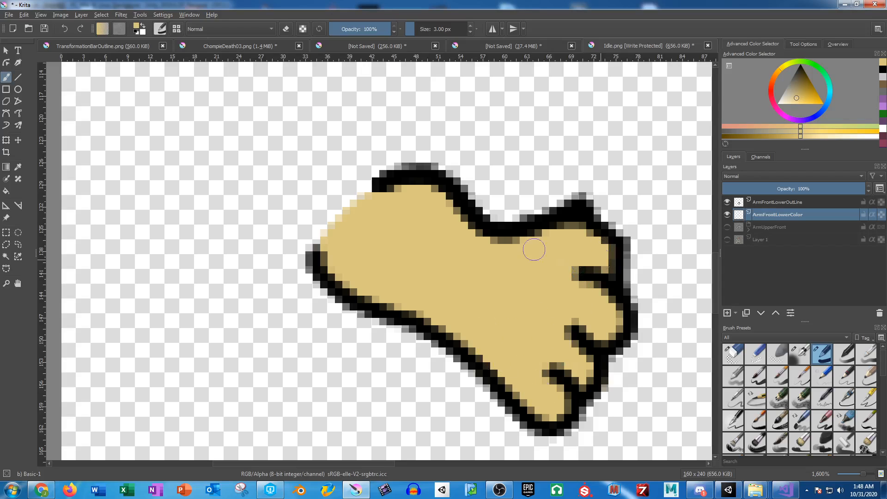
# Select the empty area around the forearm, invert the selection to the arm itself, and shrink it
pyautogui.click(6, 257)
pyautogui.click(240, 210)
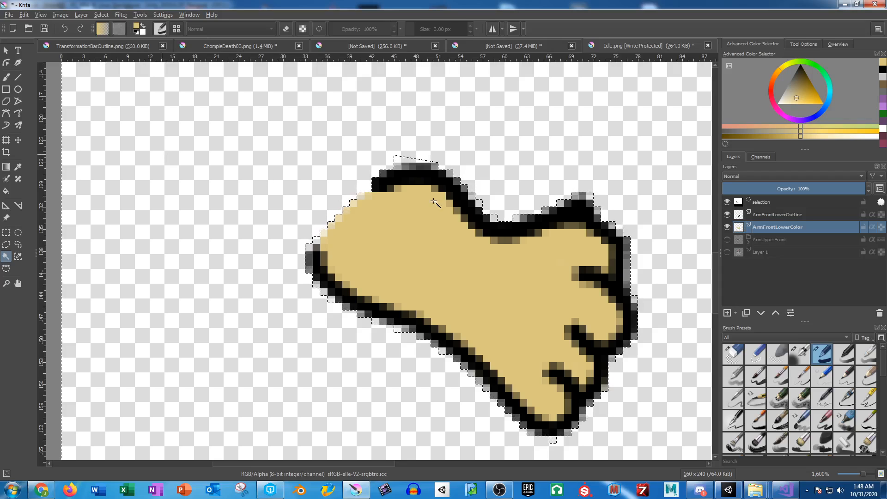
pyautogui.click(101, 14)
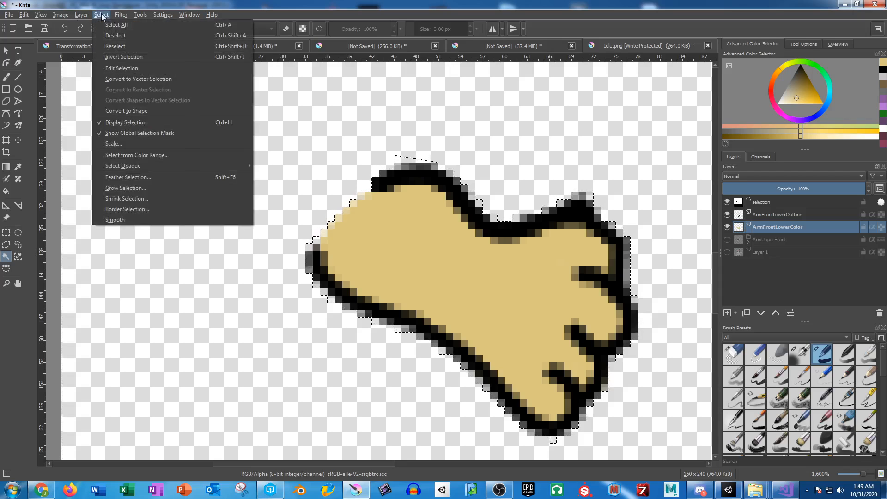
pyautogui.click(133, 57)
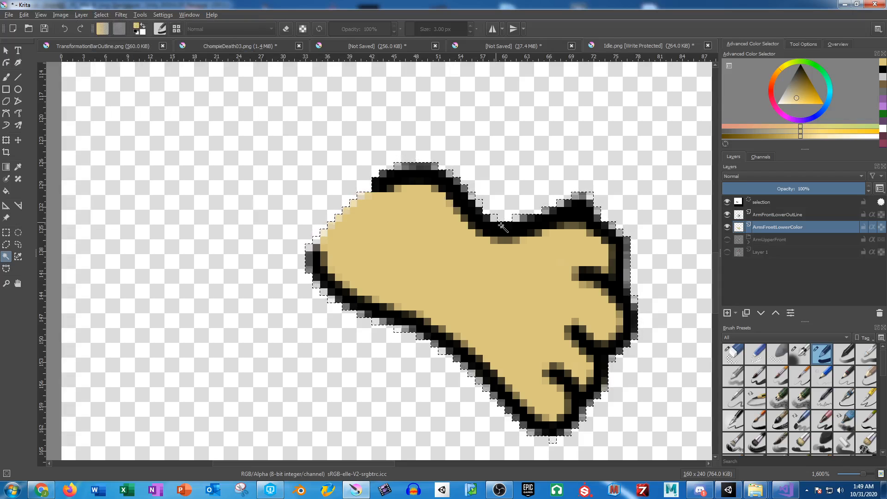
pyautogui.press('b')
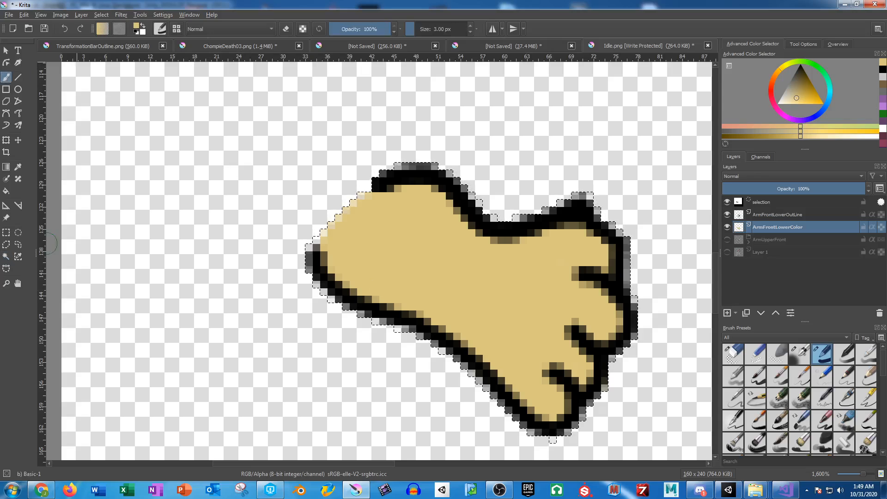
pyautogui.click(98, 16)
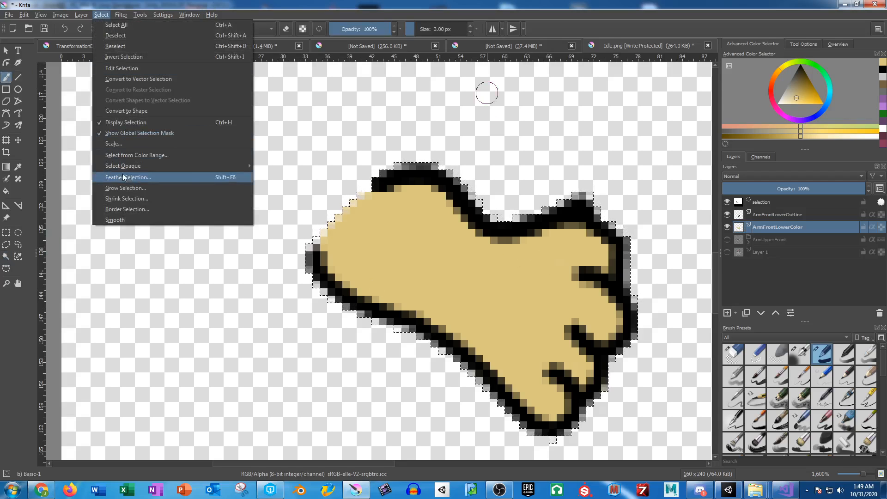
pyautogui.click(125, 199)
pyautogui.press('Return')
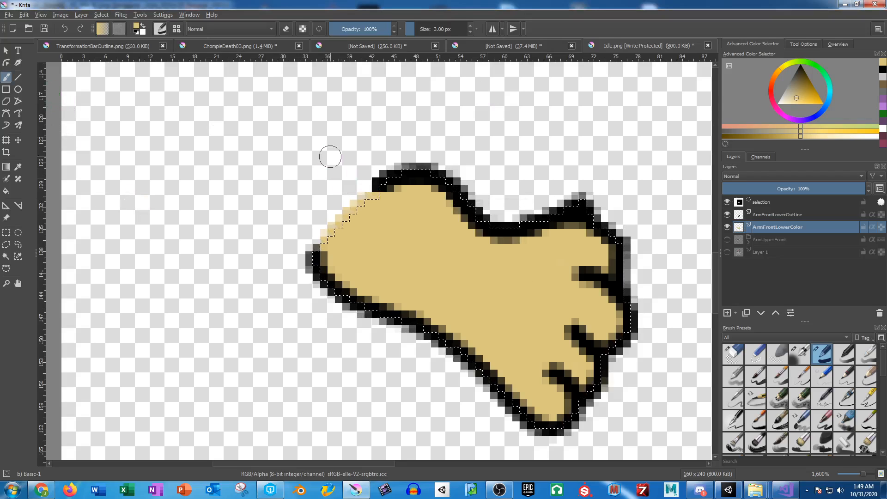
# Go over the selected forearm area with the tan brush enlarged to 66.94 px, and reset the brush to 1 px
pyautogui.moveTo(419, 27); pyautogui.dragTo(440, 32)
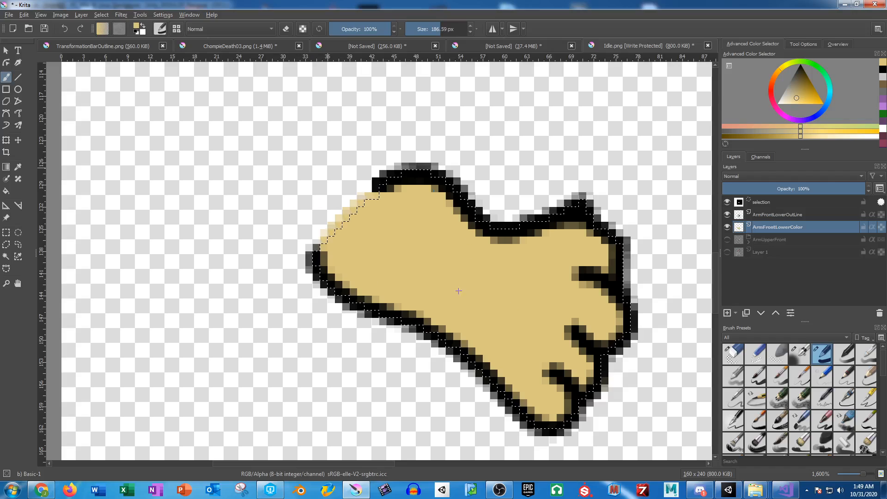
pyautogui.scroll(-4, 465, 242)
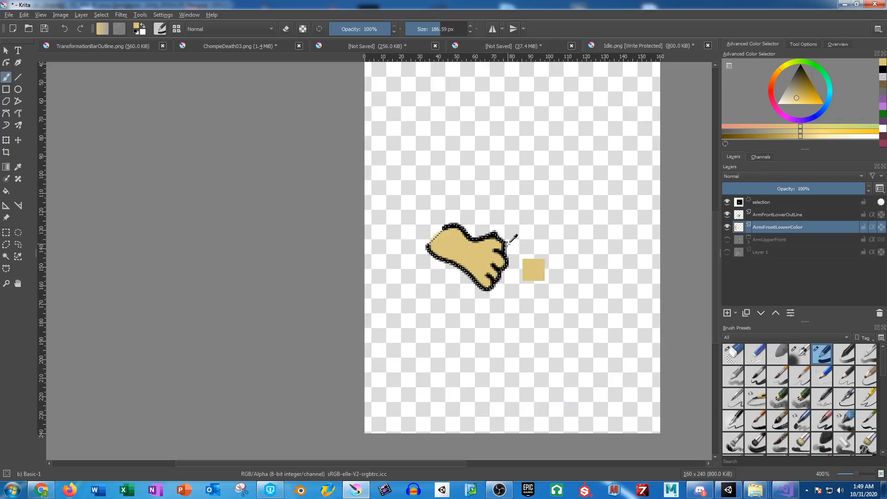
pyautogui.click(437, 28)
pyautogui.moveTo(437, 28); pyautogui.dragTo(430, 28)
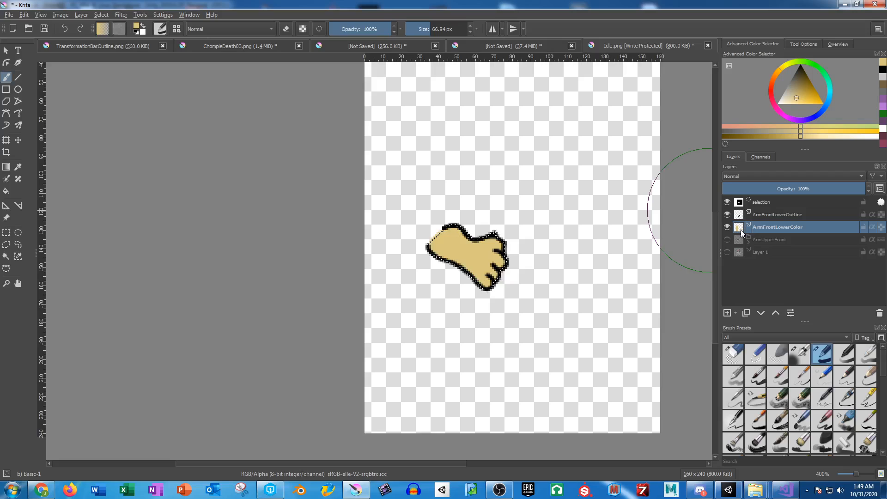
pyautogui.moveTo(741, 229)
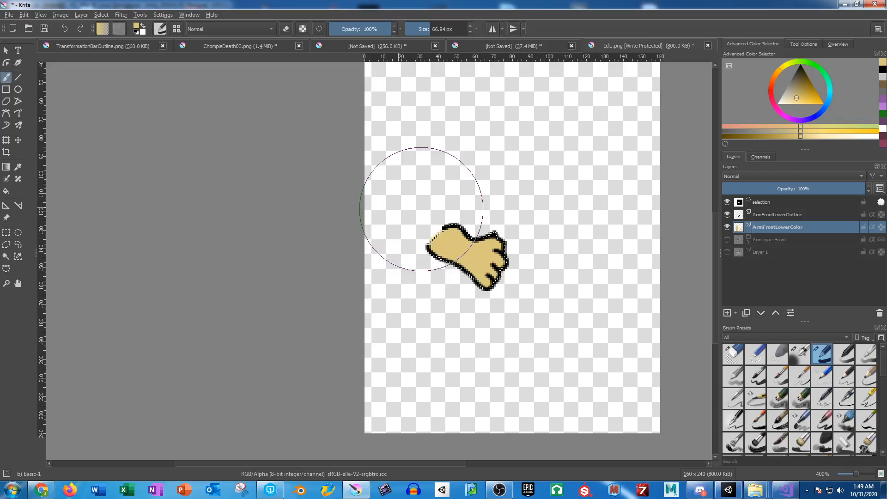
pyautogui.moveTo(474, 264); pyautogui.dragTo(421, 248)
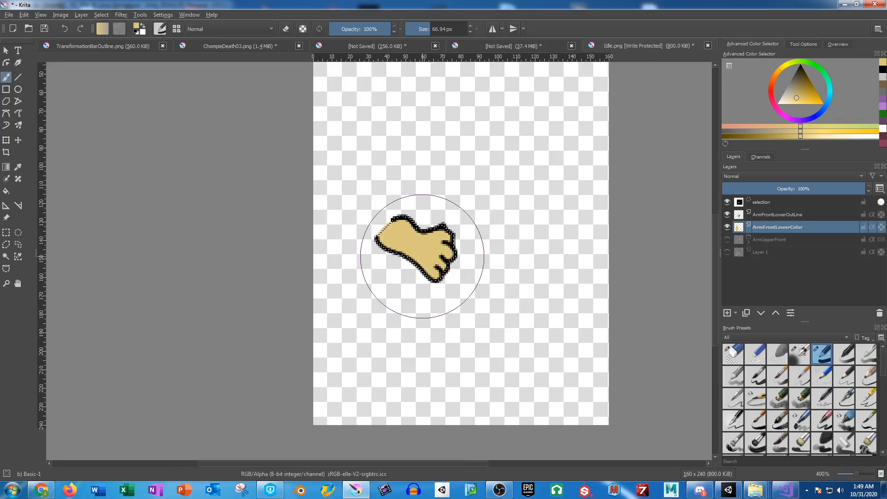
pyautogui.scroll(2, 442, 255)
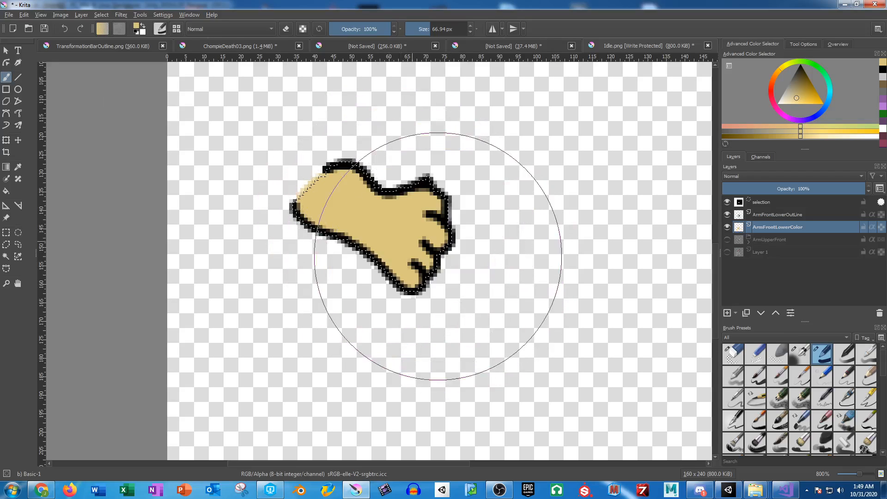
pyautogui.click(439, 27)
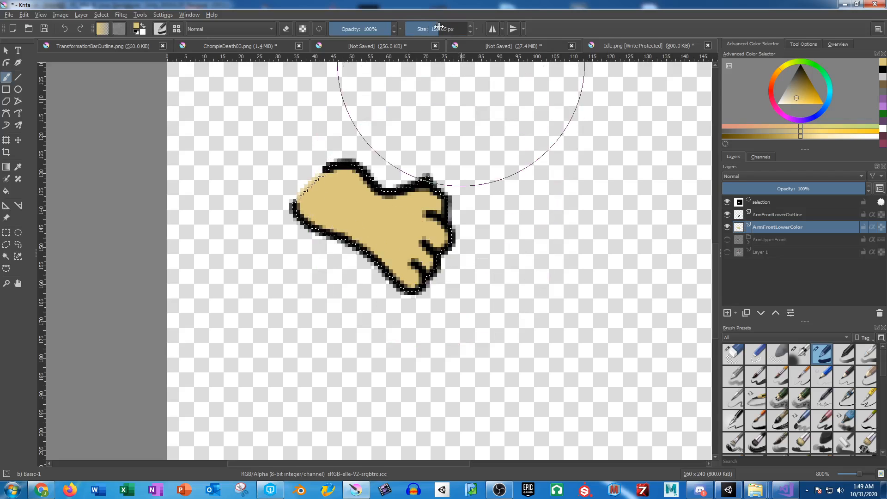
pyautogui.moveTo(439, 26); pyautogui.dragTo(409, 27)
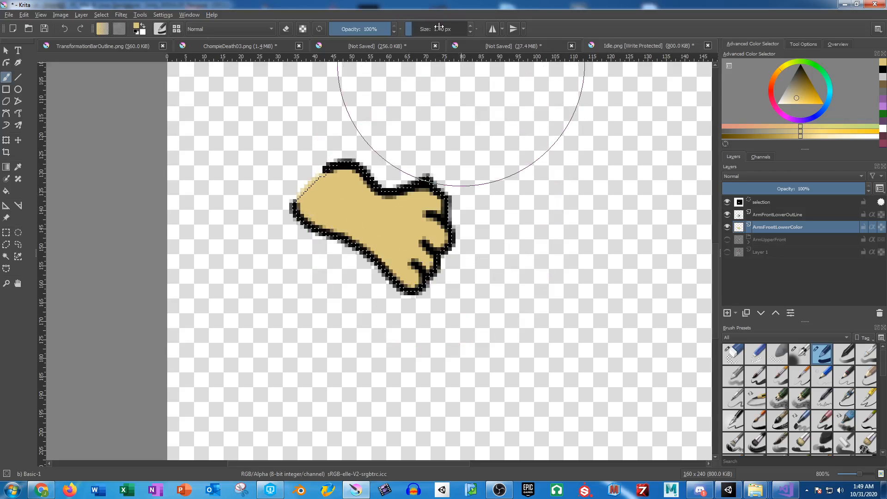
# Show the ArmUpperFront group again and clear the forearm selection
pyautogui.click(727, 240)
pyautogui.click(6, 231)
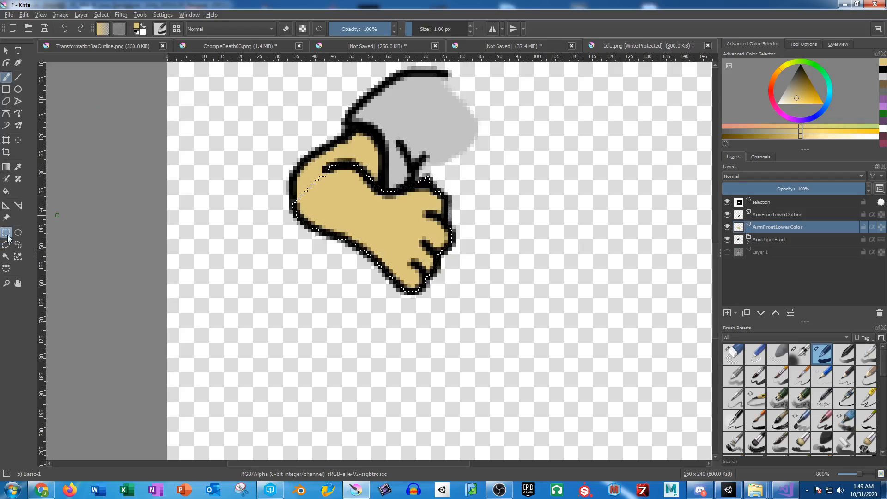
pyautogui.click(302, 272)
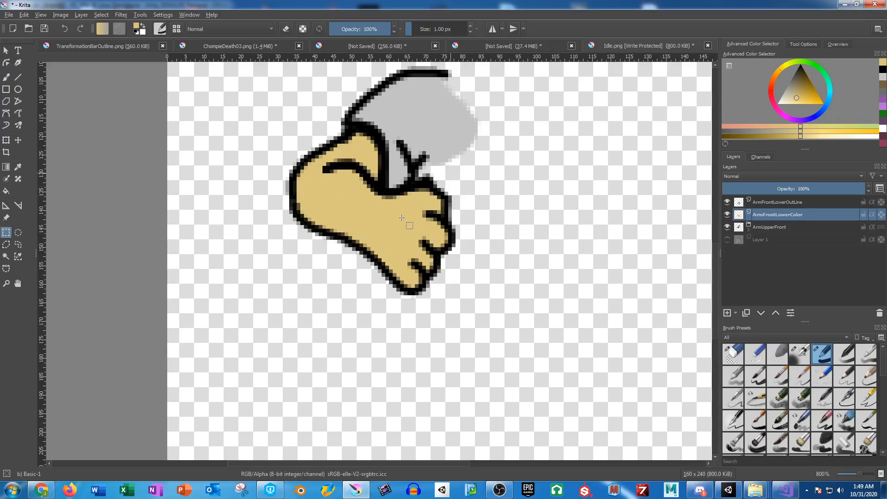
# Compare the redrawn arm with the original sprite, leaving the original visible and ArmFrontLowerColor hidden to expose the hand's inner lines
pyautogui.click(727, 239)
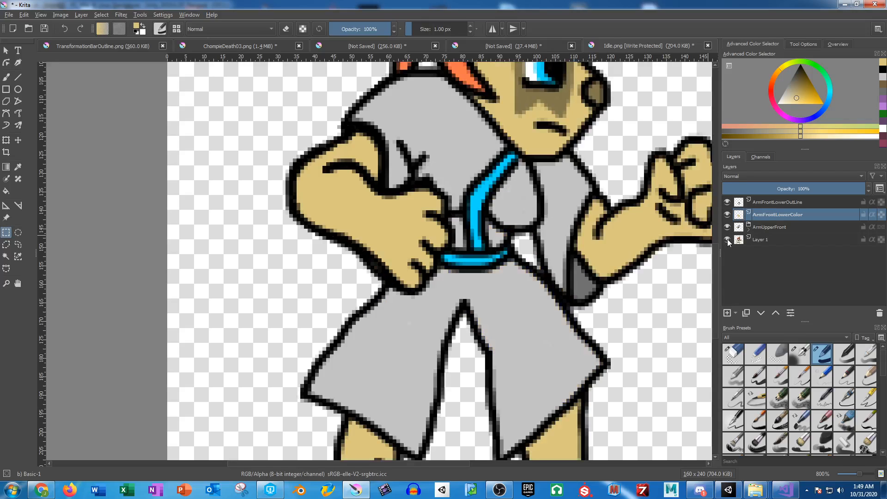
pyautogui.click(727, 239)
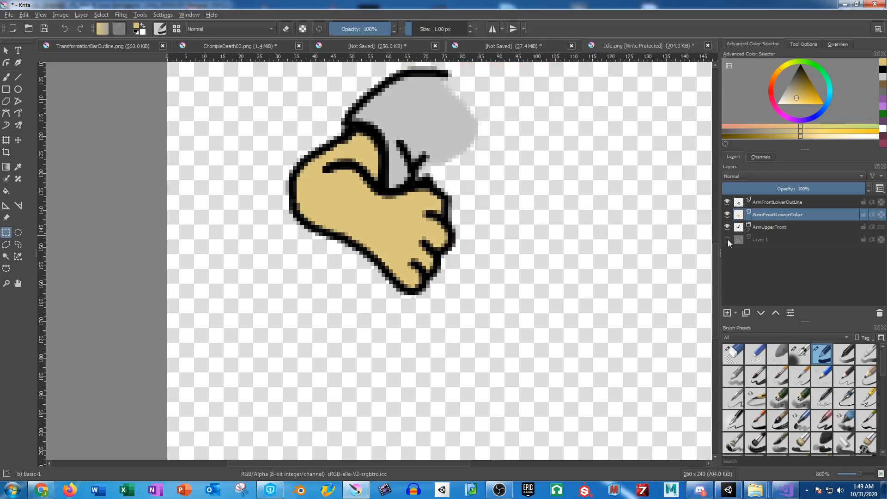
pyautogui.click(727, 240)
pyautogui.click(727, 214)
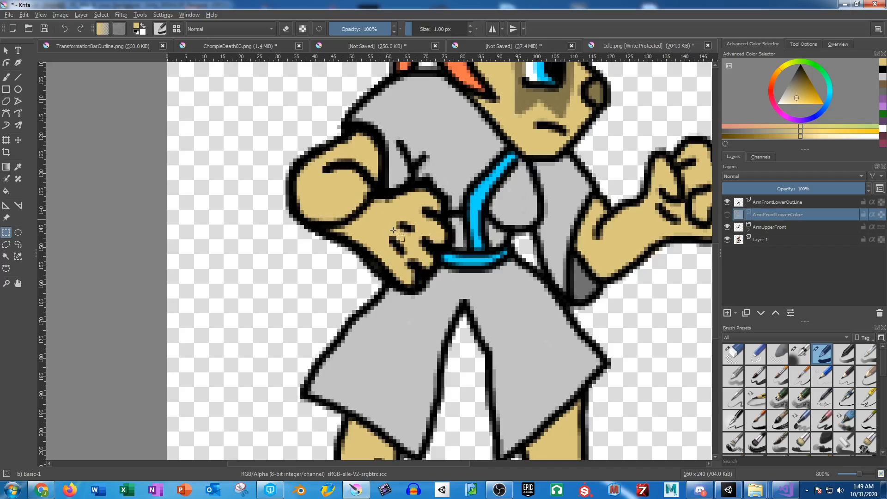
# Draw the two short knuckle lines on the front hand in black on the ArmFrontLowerOutLine layer
pyautogui.click(772, 202)
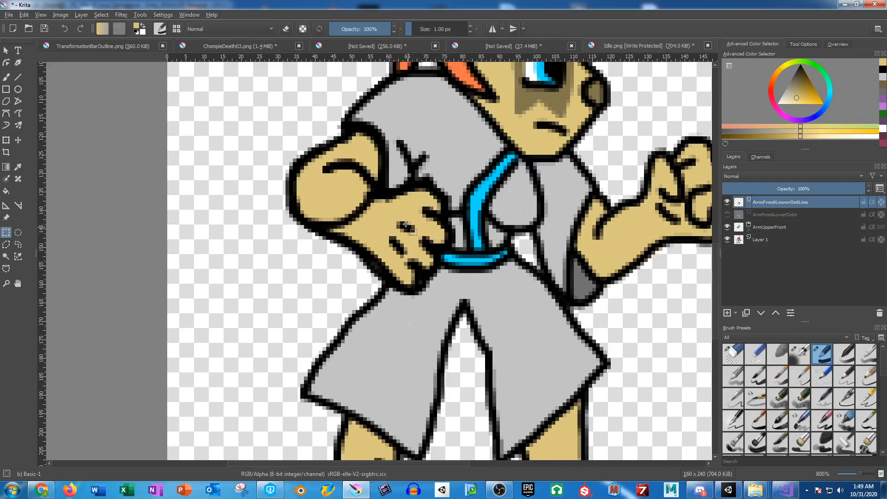
pyautogui.click(6, 78)
pyautogui.scroll(3, 341, 205)
pyautogui.moveTo(502, 258); pyautogui.dragTo(375, 228)
pyautogui.moveTo(808, 83); pyautogui.dragTo(802, 45)
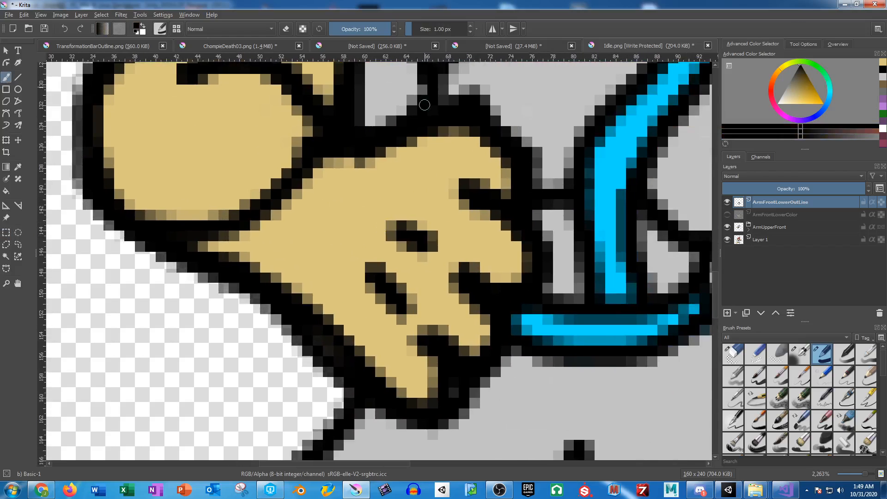
pyautogui.moveTo(397, 222); pyautogui.dragTo(426, 240)
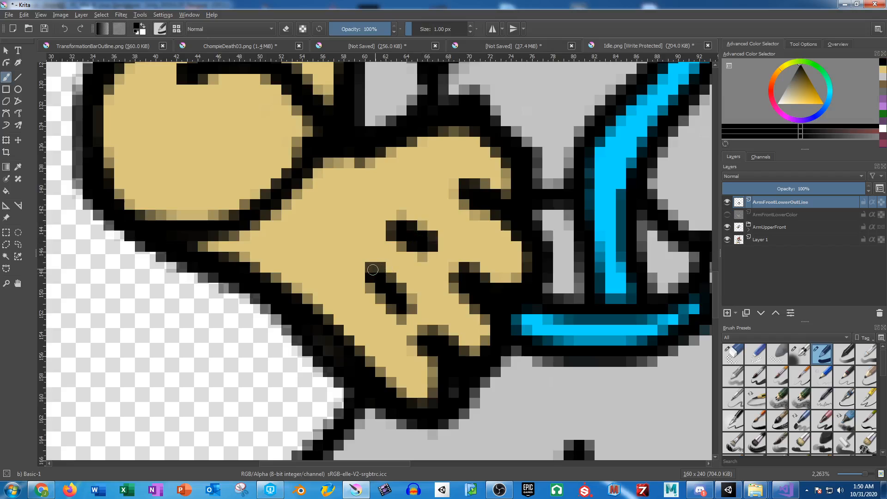
pyautogui.moveTo(372, 269); pyautogui.dragTo(411, 308)
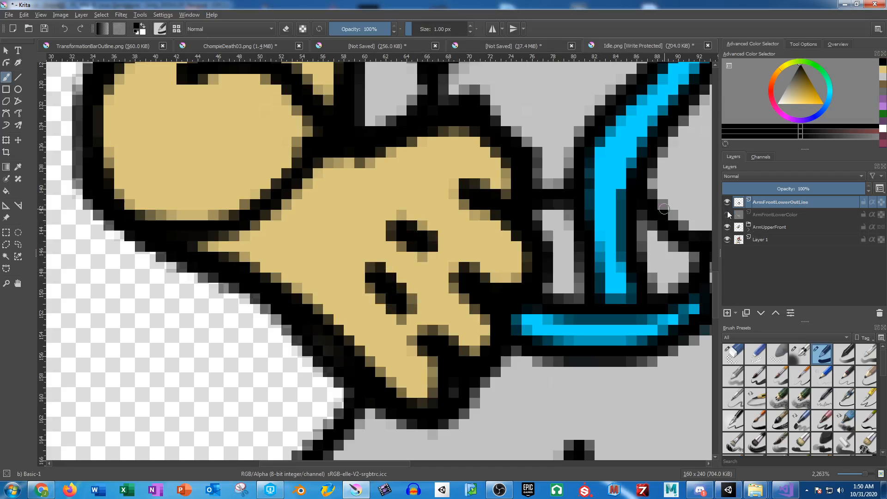
# Show the ArmFrontLowerColor layer again and check the redrawn arm against the whole sprite
pyautogui.click(728, 214)
pyautogui.scroll(-4, 495, 226)
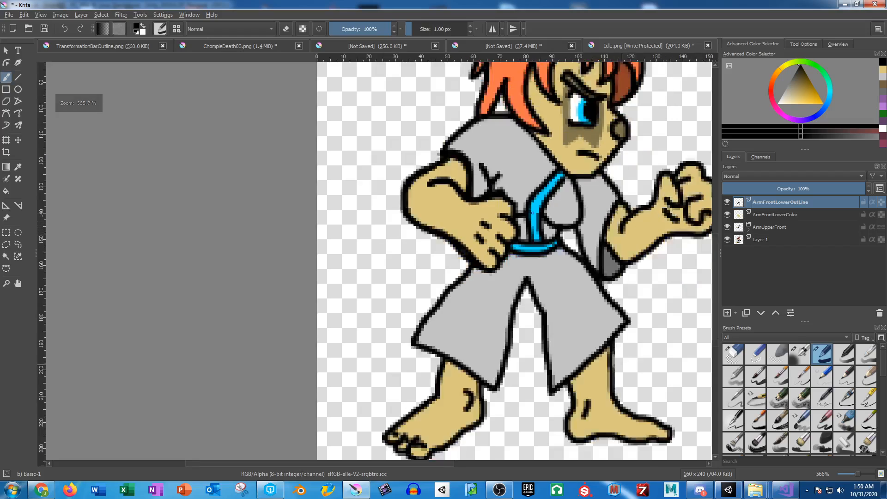
pyautogui.scroll(-1, 532, 212)
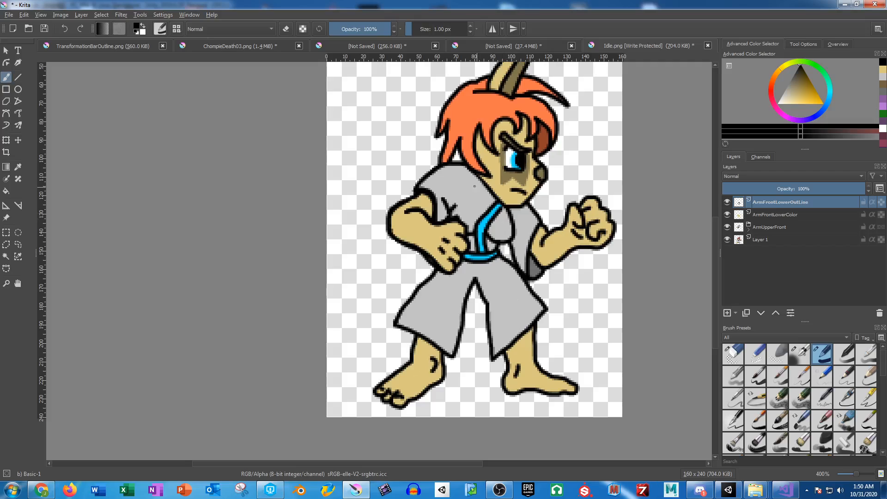
# Group the ArmFrontLowerOutLine and ArmFrontLowerColor layers as ArmFrontLower and collapse the group
pyautogui.keyDown('ctrl'); pyautogui.click(783, 215); pyautogui.keyUp('ctrl')
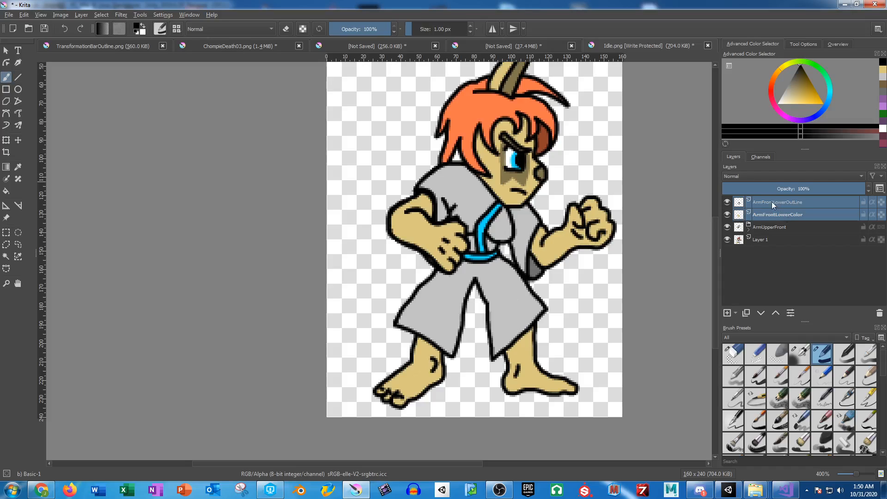
pyautogui.hotkey('ctrl', 'g')
pyautogui.doubleClick(770, 202)
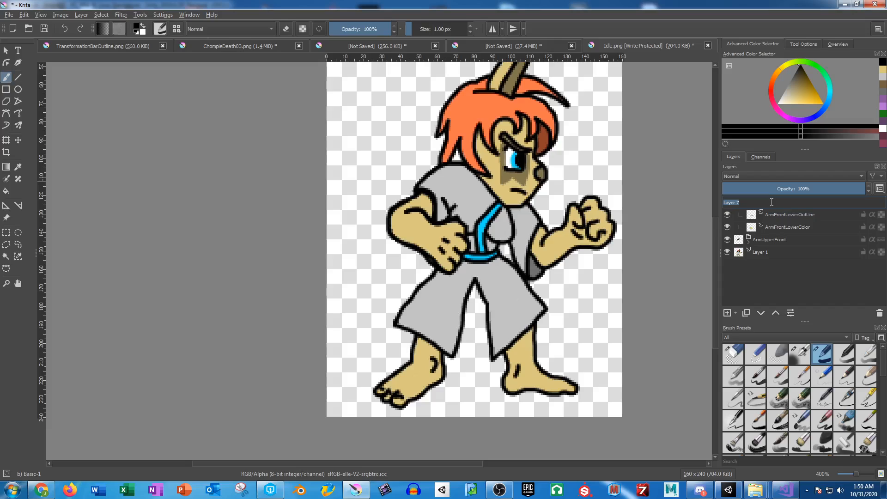
pyautogui.write('ArmFrontLower')
pyautogui.press('Return')
pyautogui.click(749, 205)
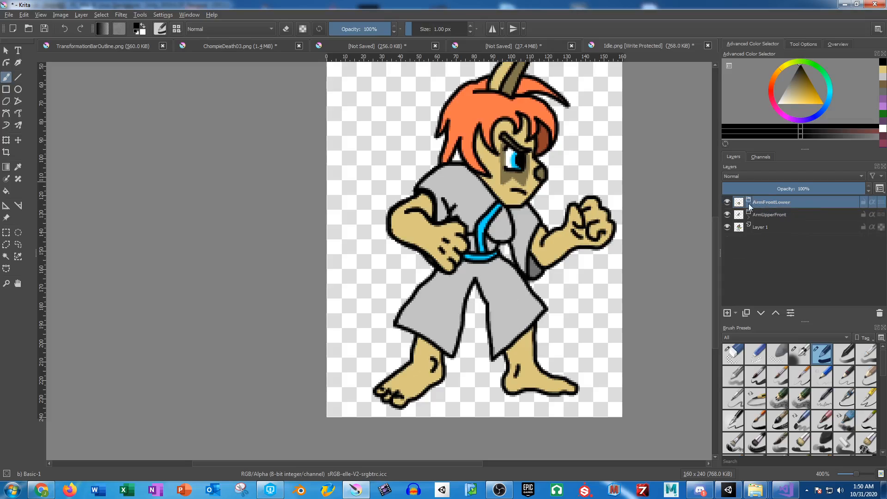
# Lower the opacity of the original sprite on Layer 1 to 63%
pyautogui.moveTo(731, 226)
pyautogui.click(765, 225)
pyautogui.click(795, 188)
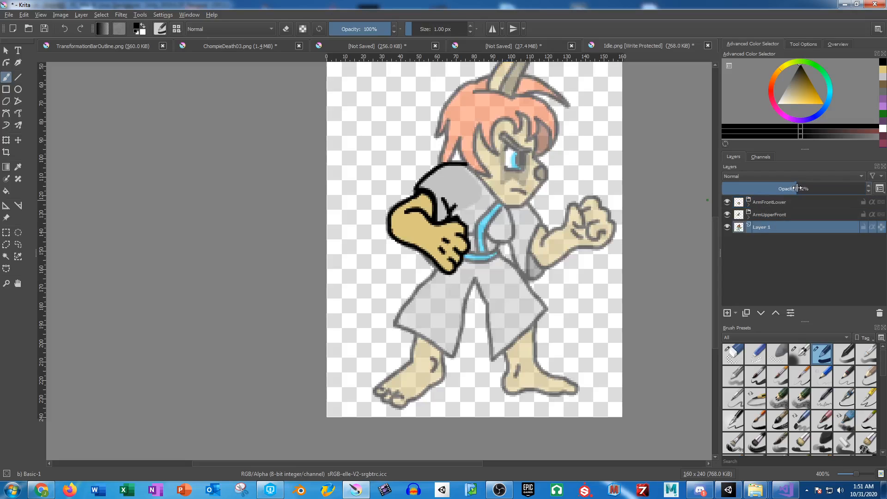
pyautogui.click(813, 190)
pyautogui.moveTo(814, 190); pyautogui.dragTo(812, 190)
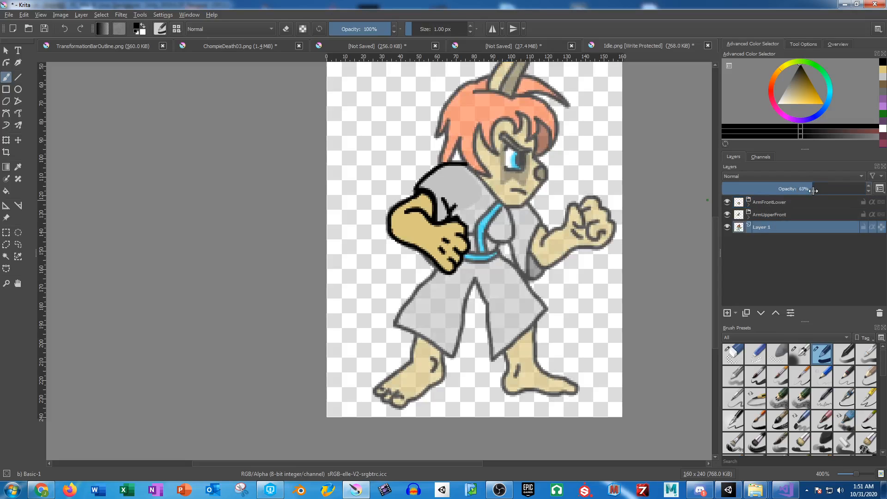
# Add a layer above Layer 1 and outline the back upper arm in black, with rounded shoulder, sleeve, cuff and rounded elbow
pyautogui.moveTo(492, 220); pyautogui.dragTo(419, 226)
pyautogui.scroll(6, 443, 235)
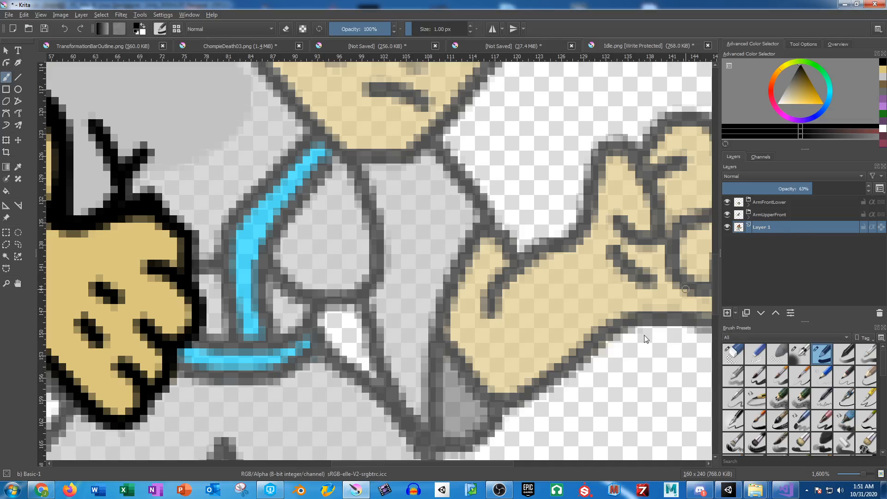
pyautogui.click(729, 313)
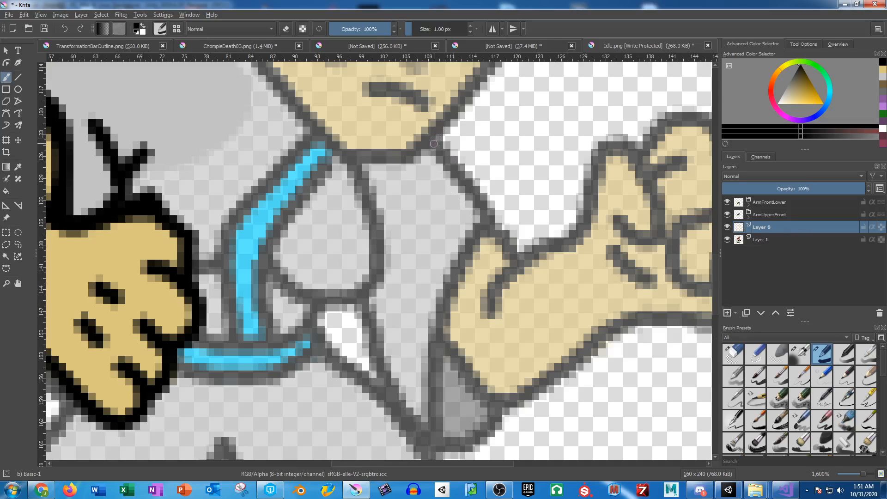
pyautogui.moveTo(434, 144)
pyautogui.mouseDown()
pyautogui.moveTo(459, 173)
pyautogui.moveTo(425, 136)
pyautogui.moveTo(360, 114)
pyautogui.moveTo(329, 117)
pyautogui.moveTo(287, 132)
pyautogui.moveTo(255, 182)
pyautogui.moveTo(267, 228)
pyautogui.moveTo(356, 306)
pyautogui.moveTo(407, 429)
pyautogui.moveTo(425, 428)
pyautogui.moveTo(437, 329)
pyautogui.moveTo(487, 232)
pyautogui.moveTo(509, 249)
pyautogui.moveTo(461, 176)
pyautogui.mouseUp()
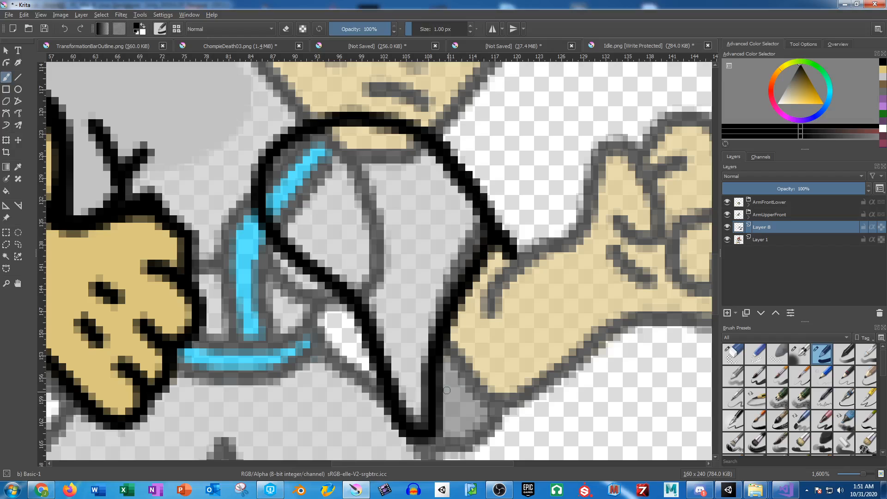
pyautogui.moveTo(427, 439)
pyautogui.mouseDown()
pyautogui.moveTo(445, 444)
pyautogui.moveTo(505, 411)
pyautogui.mouseUp()
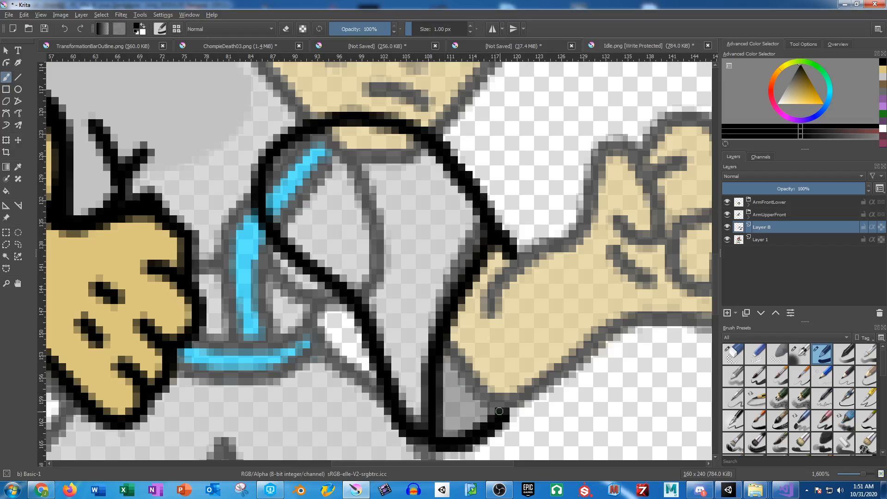
pyautogui.moveTo(455, 315); pyautogui.dragTo(413, 231)
pyautogui.scroll(-2, 406, 211)
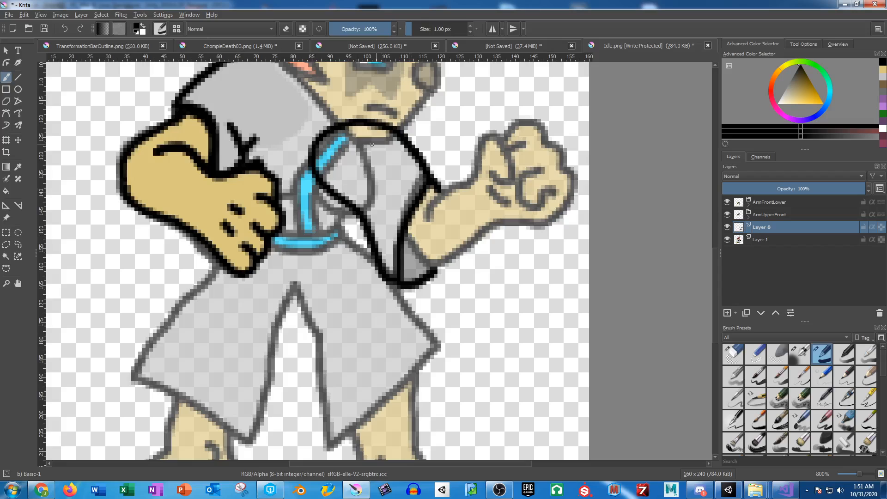
pyautogui.scroll(2, 351, 164)
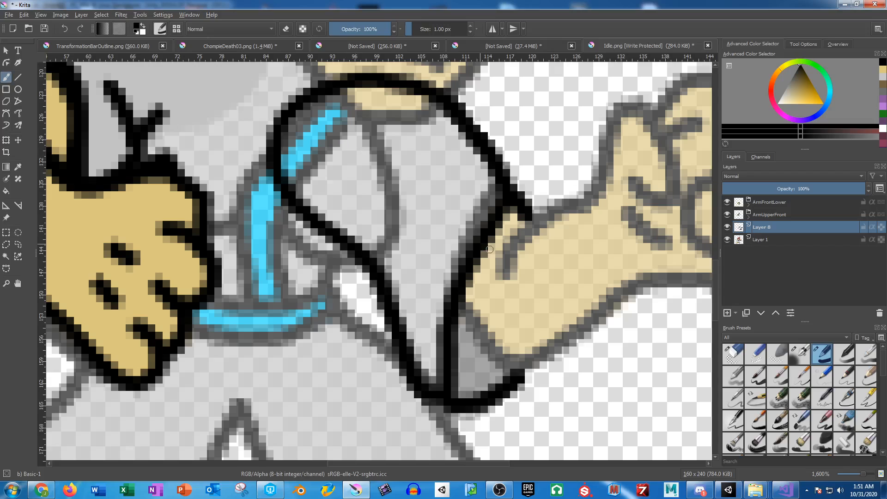
pyautogui.moveTo(537, 236); pyautogui.dragTo(414, 243)
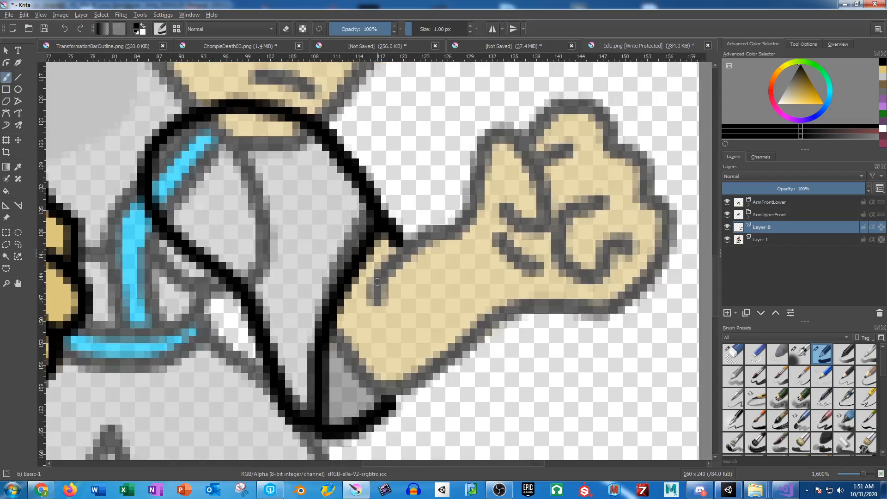
pyautogui.moveTo(396, 240)
pyautogui.mouseDown()
pyautogui.moveTo(424, 286)
pyautogui.moveTo(428, 358)
pyautogui.moveTo(406, 378)
pyautogui.moveTo(377, 383)
pyautogui.moveTo(331, 323)
pyautogui.mouseUp()
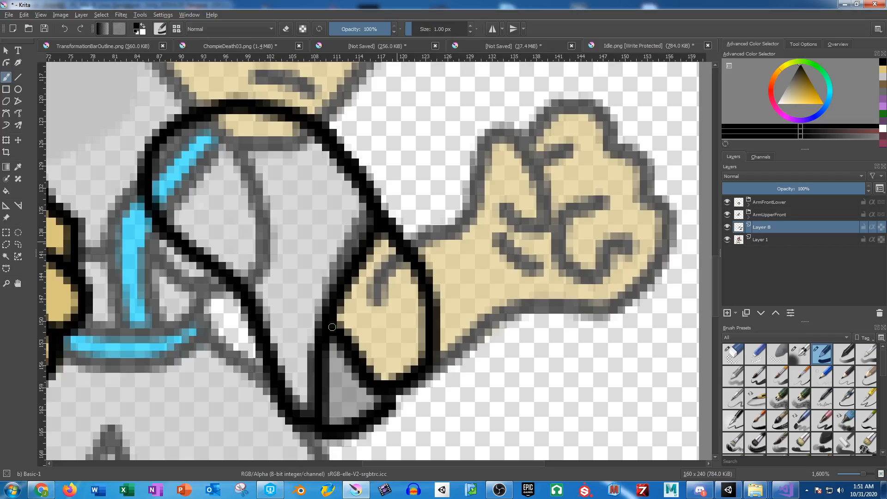
# Rename the layer with the back upper arm outline as ArmBackUpper
pyautogui.doubleClick(764, 226)
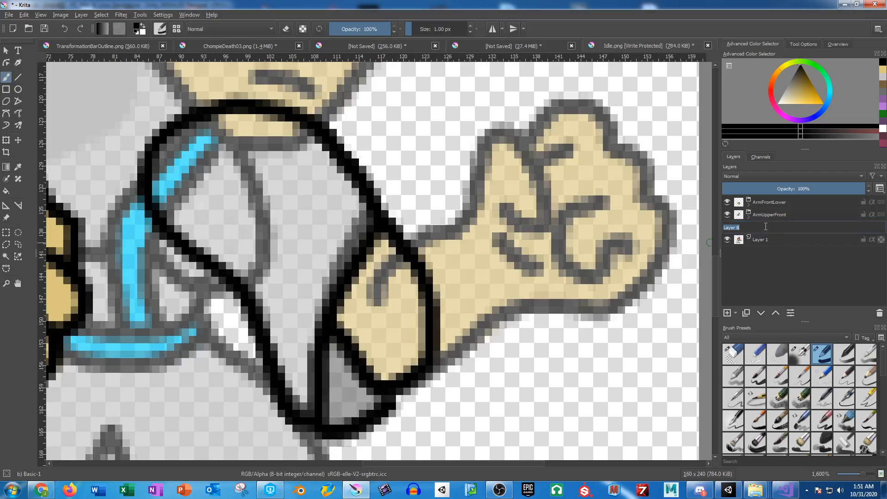
pyautogui.write('ArmBackUpper')
pyautogui.press('Return')
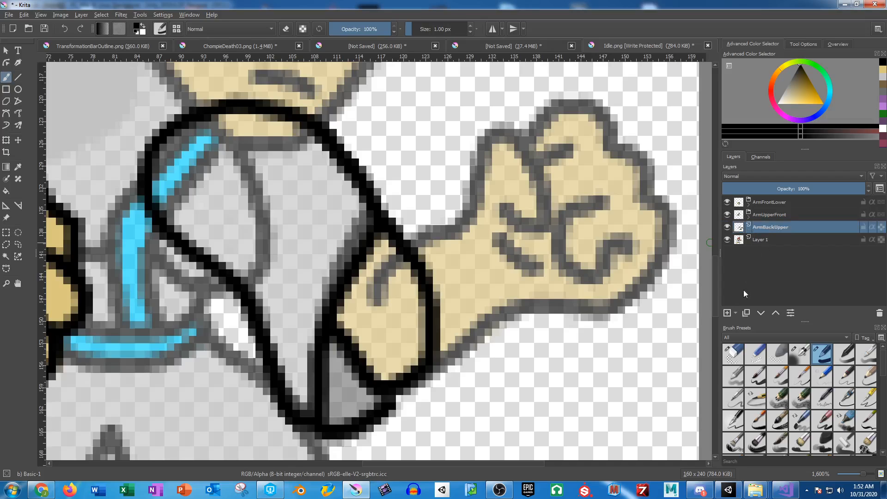
# Add a layer above ArmBackUpper and name it ArmBackLower
pyautogui.click(726, 312)
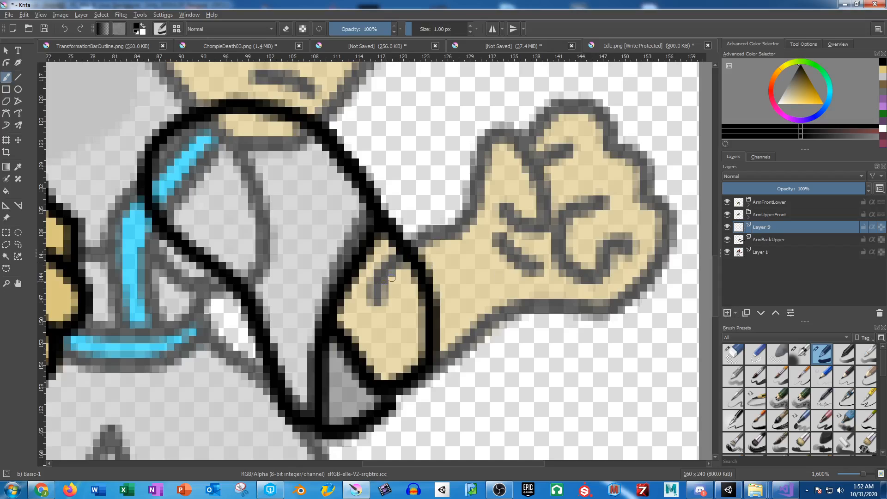
pyautogui.doubleClick(767, 227)
pyautogui.write('ArmB')
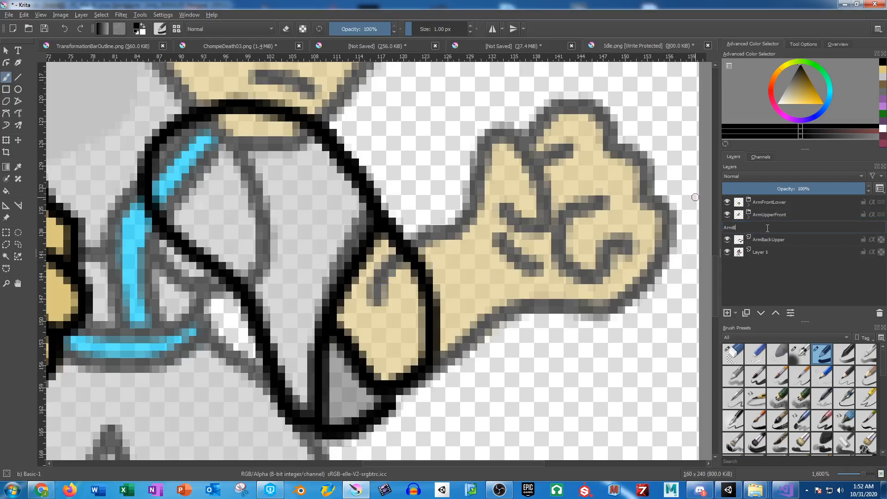
pyautogui.write('ackLower')
pyautogui.press('Return')
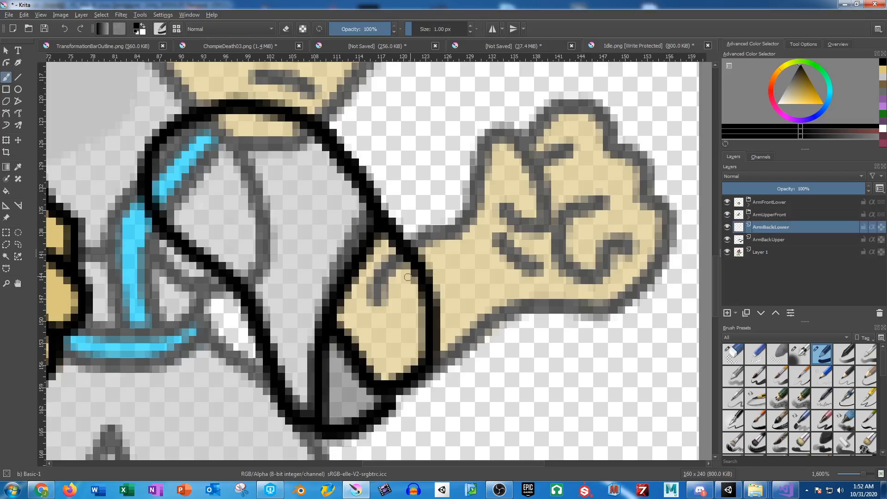
# Outline the back forearm and fist in black on ArmBackLower, including the elbow crease, thumb and finger lines
pyautogui.moveTo(375, 298)
pyautogui.mouseDown()
pyautogui.moveTo(401, 246)
pyautogui.moveTo(466, 213)
pyautogui.moveTo(488, 140)
pyautogui.moveTo(500, 137)
pyautogui.moveTo(524, 161)
pyautogui.moveTo(539, 204)
pyautogui.moveTo(535, 229)
pyautogui.moveTo(508, 206)
pyautogui.mouseUp()
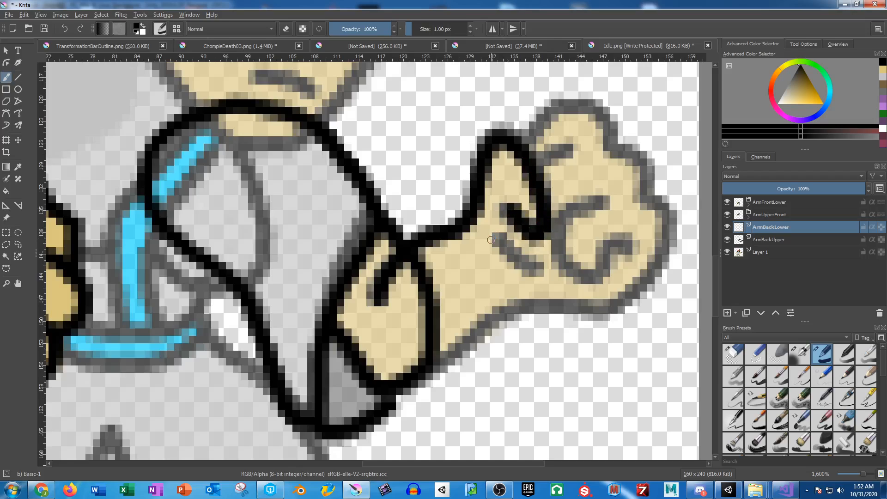
pyautogui.moveTo(490, 240); pyautogui.dragTo(535, 270)
pyautogui.moveTo(545, 152)
pyautogui.mouseDown()
pyautogui.moveTo(543, 178)
pyautogui.moveTo(571, 147)
pyautogui.mouseUp()
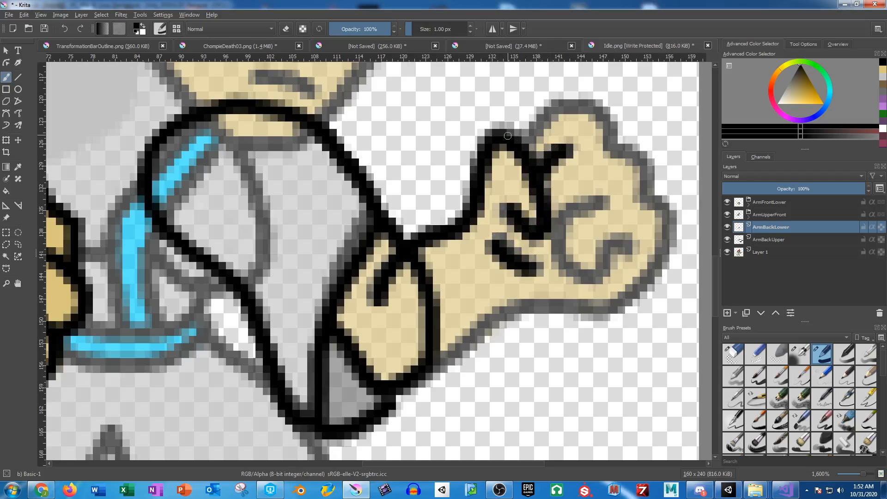
pyautogui.moveTo(513, 136)
pyautogui.mouseDown()
pyautogui.moveTo(546, 99)
pyautogui.moveTo(595, 109)
pyautogui.moveTo(610, 134)
pyautogui.moveTo(635, 145)
pyautogui.moveTo(642, 183)
pyautogui.moveTo(670, 212)
pyautogui.moveTo(666, 256)
pyautogui.moveTo(625, 290)
pyautogui.moveTo(511, 315)
pyautogui.moveTo(392, 380)
pyautogui.mouseUp()
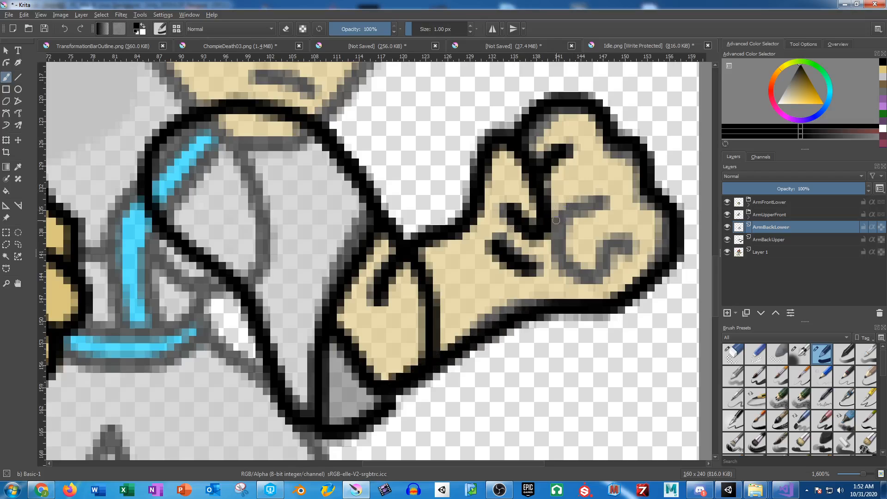
pyautogui.moveTo(596, 199)
pyautogui.mouseDown()
pyautogui.moveTo(541, 220)
pyautogui.moveTo(547, 261)
pyautogui.moveTo(582, 280)
pyautogui.moveTo(600, 266)
pyautogui.moveTo(598, 248)
pyautogui.moveTo(625, 242)
pyautogui.moveTo(606, 256)
pyautogui.moveTo(619, 272)
pyautogui.mouseUp()
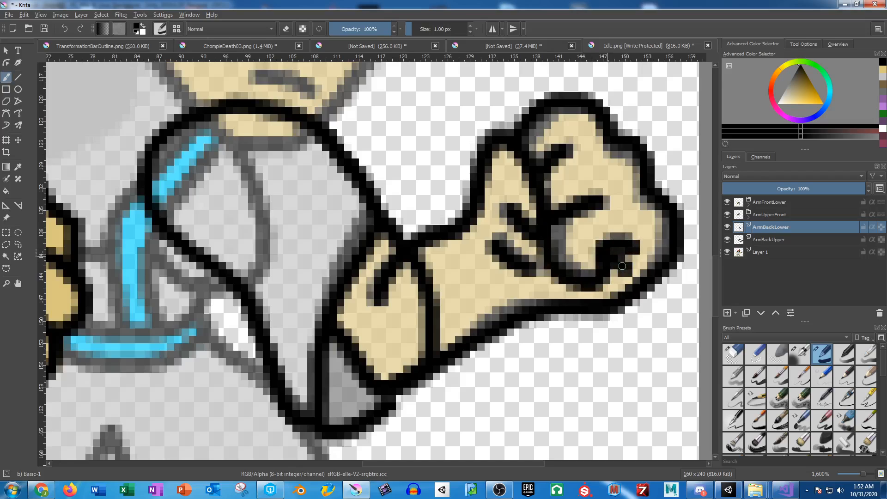
pyautogui.scroll(-1, 388, 245)
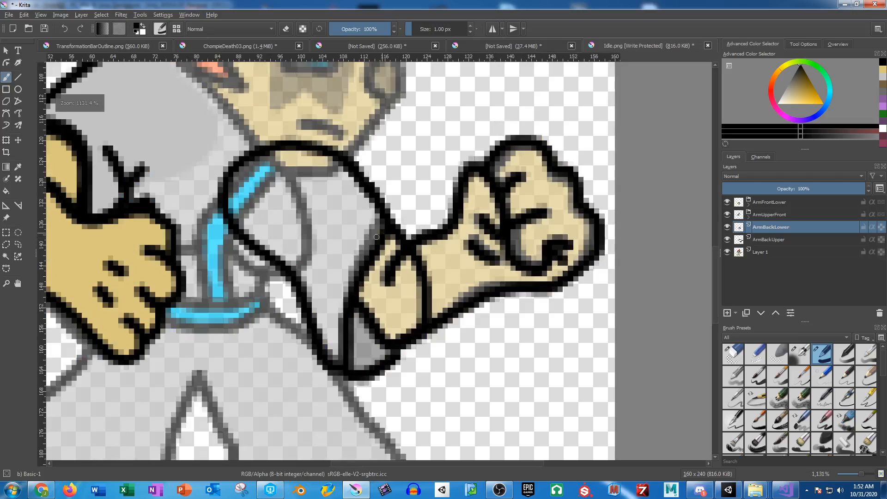
# Add a new layer and place it between ArmUpperFront and ArmBackLower
pyautogui.moveTo(379, 238); pyautogui.dragTo(522, 201)
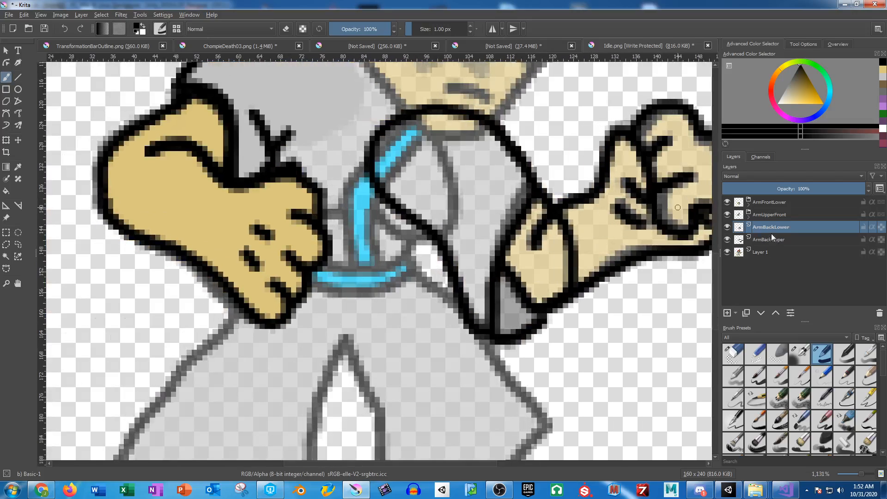
pyautogui.click(774, 215)
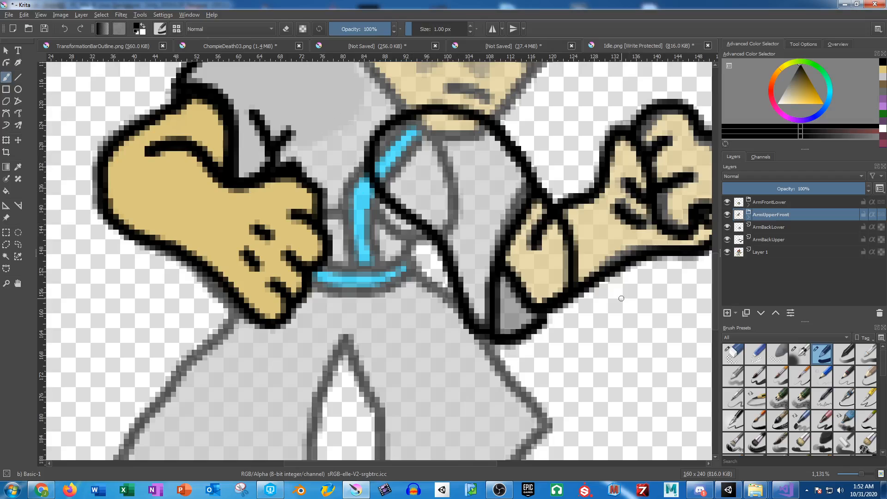
pyautogui.click(727, 313)
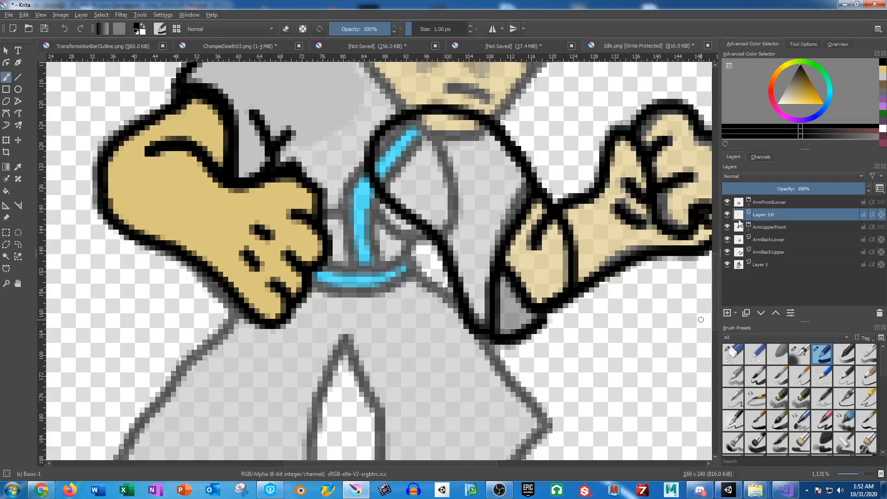
pyautogui.moveTo(770, 226)
pyautogui.mouseDown()
pyautogui.moveTo(770, 243)
pyautogui.moveTo(771, 229)
pyautogui.mouseUp()
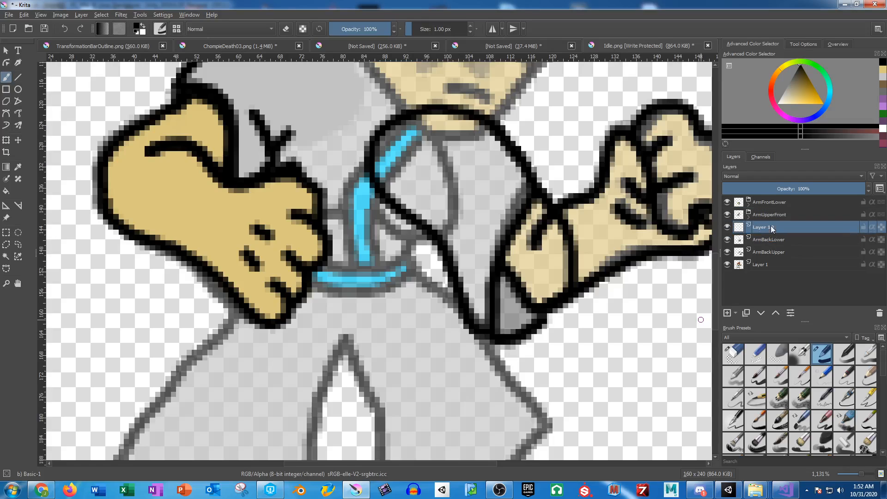
# Hide the ArmUpperFront and ArmFrontLower groups to expose the torso of the original sprite
pyautogui.click(727, 215)
pyautogui.click(727, 202)
pyautogui.moveTo(324, 196); pyautogui.dragTo(378, 252)
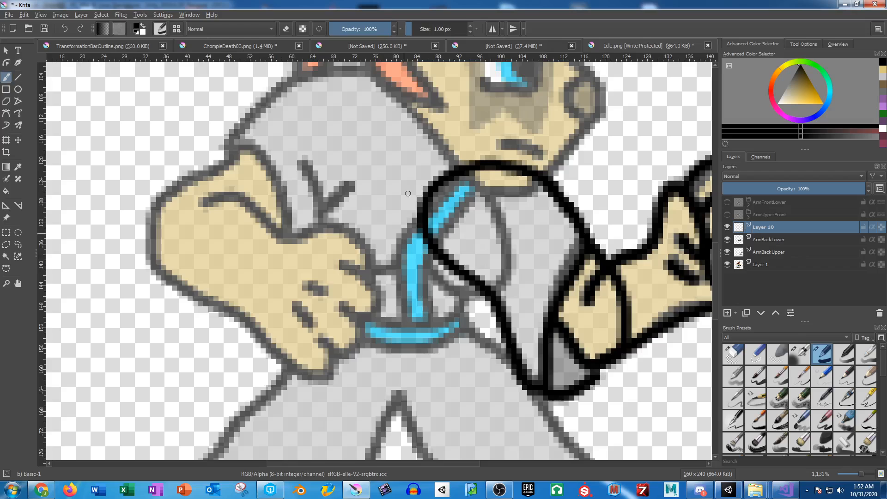
pyautogui.moveTo(407, 162); pyautogui.dragTo(407, 181)
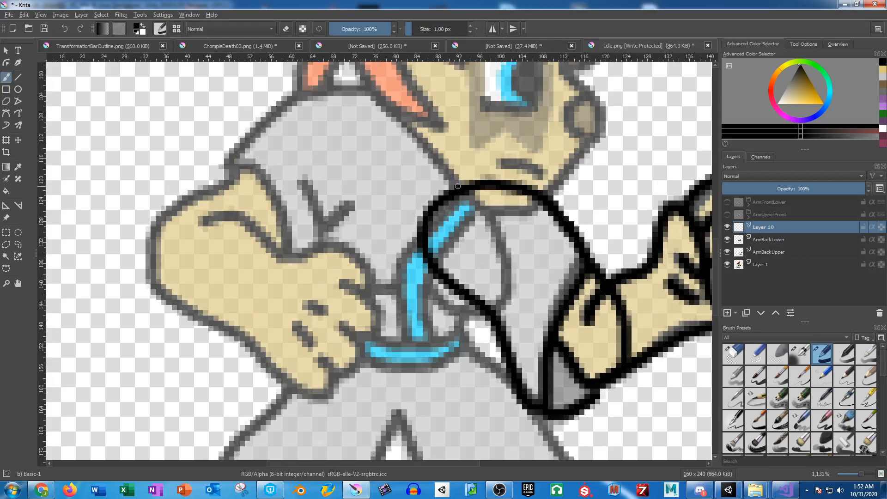
# Rename the new empty layer above ArmBackLower as BodyOutline
pyautogui.doubleClick(766, 227)
pyautogui.write('B')
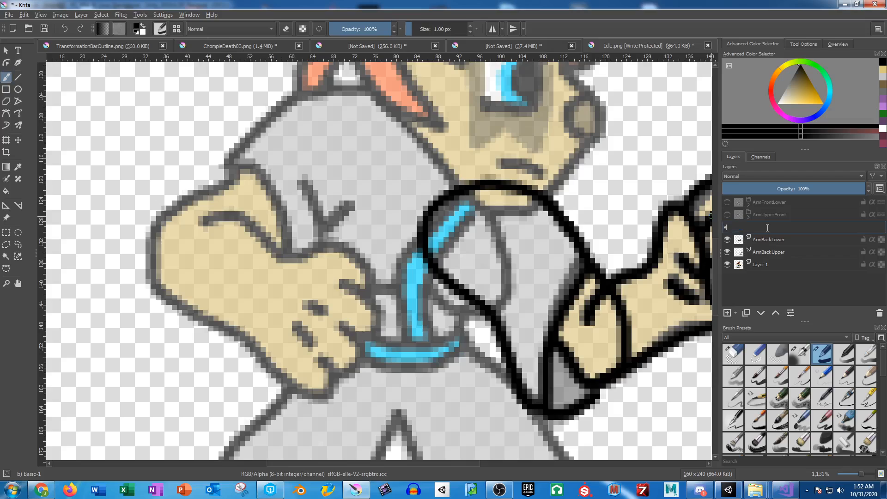
pyautogui.write('odyOutline')
pyautogui.press('Return')
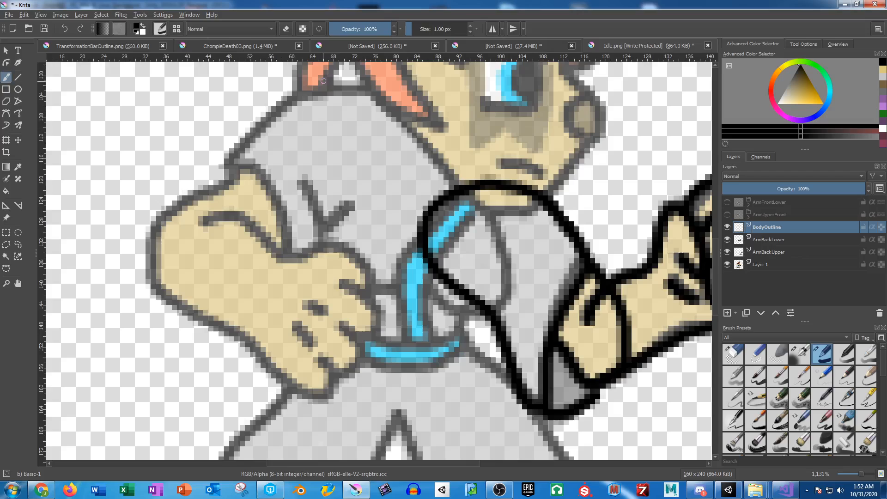
# Outline the torso in black on BodyOutline, including the rounded shoulders, waist, belt, diagonal sash and the far side of the chest
pyautogui.moveTo(376, 99)
pyautogui.mouseDown()
pyautogui.moveTo(330, 118)
pyautogui.moveTo(313, 164)
pyautogui.moveTo(312, 219)
pyautogui.moveTo(332, 273)
pyautogui.moveTo(371, 283)
pyautogui.moveTo(411, 271)
pyautogui.mouseUp()
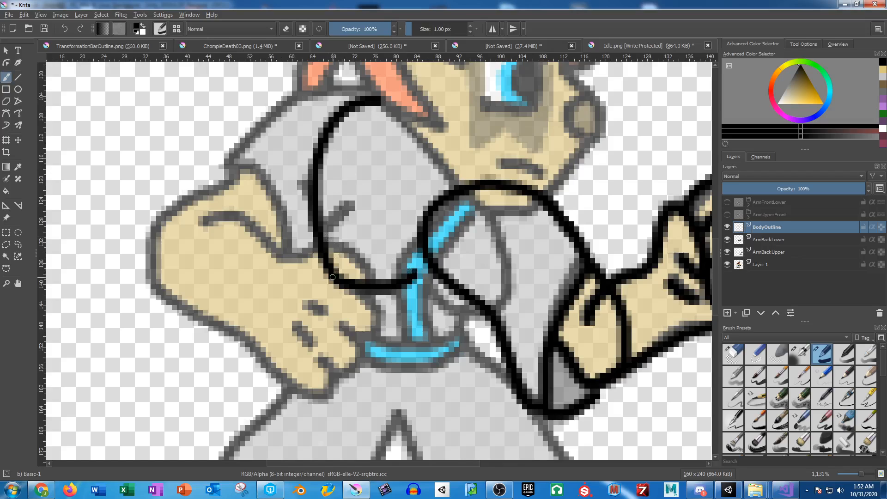
pyautogui.moveTo(332, 277)
pyautogui.mouseDown()
pyautogui.moveTo(333, 329)
pyautogui.moveTo(406, 345)
pyautogui.moveTo(457, 325)
pyautogui.moveTo(468, 347)
pyautogui.moveTo(436, 365)
pyautogui.moveTo(392, 372)
pyautogui.moveTo(351, 364)
pyautogui.moveTo(330, 333)
pyautogui.mouseUp()
pyautogui.moveTo(405, 340)
pyautogui.mouseDown()
pyautogui.moveTo(415, 247)
pyautogui.moveTo(462, 199)
pyautogui.moveTo(480, 211)
pyautogui.moveTo(423, 272)
pyautogui.moveTo(429, 327)
pyautogui.mouseUp()
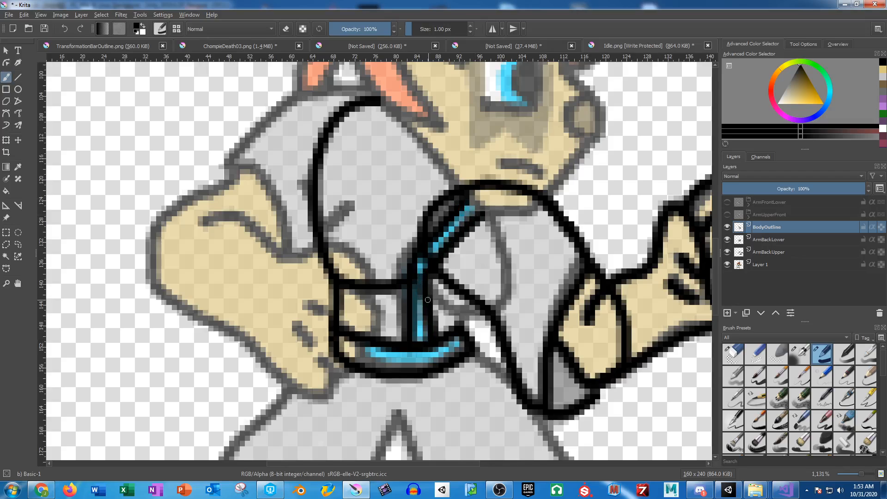
pyautogui.moveTo(430, 273)
pyautogui.mouseDown()
pyautogui.moveTo(458, 304)
pyautogui.moveTo(486, 299)
pyautogui.moveTo(496, 277)
pyautogui.moveTo(485, 213)
pyautogui.mouseUp()
pyautogui.moveTo(381, 98)
pyautogui.mouseDown()
pyautogui.moveTo(422, 146)
pyautogui.moveTo(414, 142)
pyautogui.moveTo(377, 192)
pyautogui.mouseUp()
pyautogui.hotkey('ctrl', 'z')
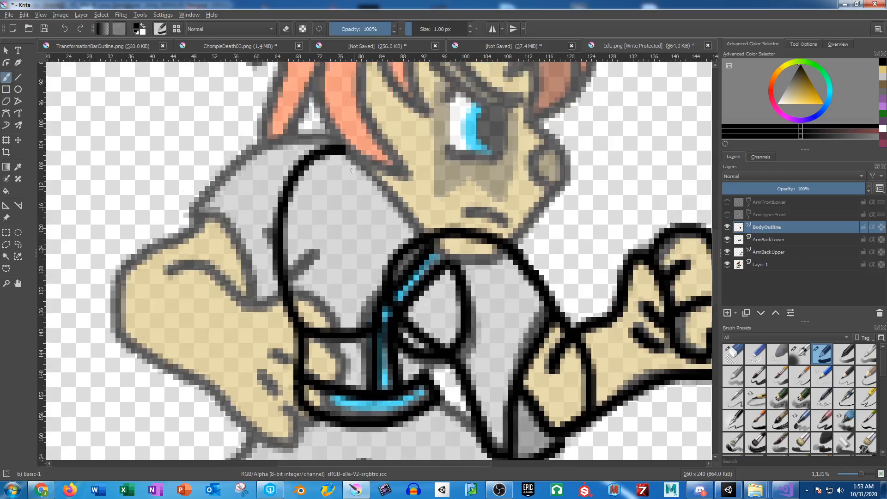
pyautogui.moveTo(353, 146)
pyautogui.mouseDown()
pyautogui.moveTo(402, 150)
pyautogui.moveTo(428, 174)
pyautogui.moveTo(445, 253)
pyautogui.mouseUp()
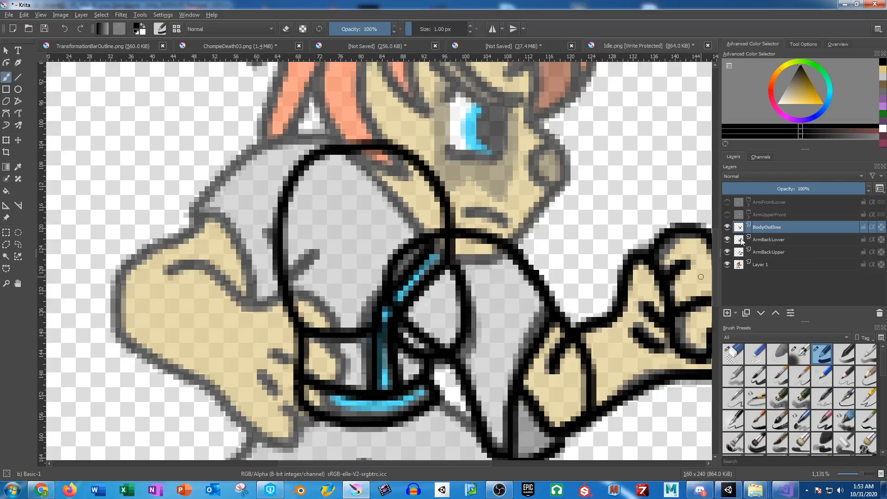
# Hide the ArmBackUpper layer and erase the straight line across the bottom of the chest on BodyOutline
pyautogui.click(727, 251)
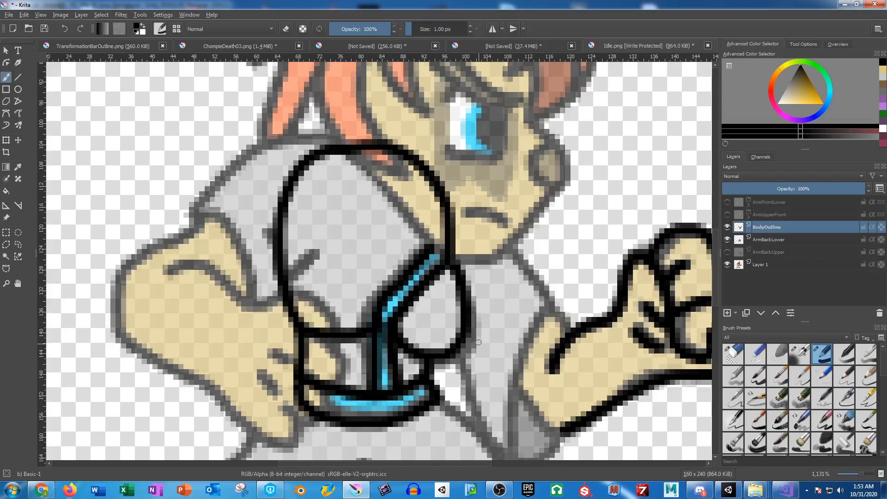
pyautogui.moveTo(387, 338); pyautogui.dragTo(470, 277)
pyautogui.scroll(3, 450, 269)
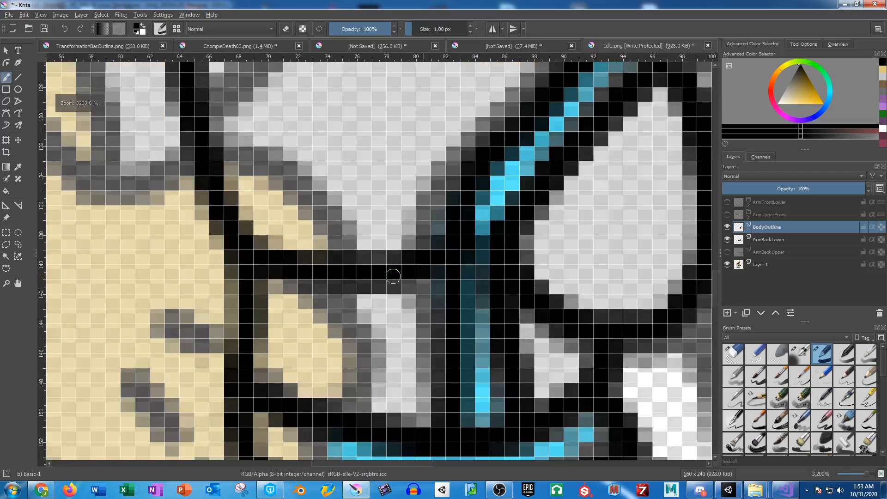
pyautogui.click(733, 354)
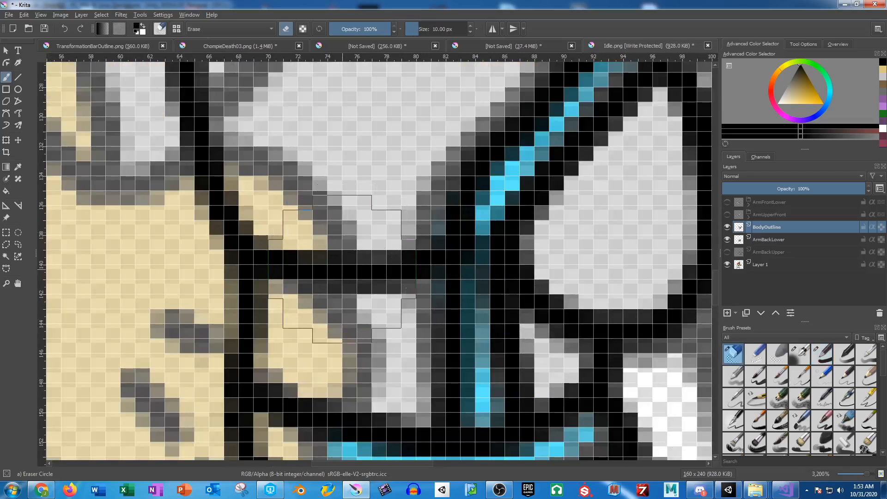
pyautogui.moveTo(328, 283)
pyautogui.mouseDown()
pyautogui.moveTo(330, 264)
pyautogui.moveTo(338, 292)
pyautogui.moveTo(353, 272)
pyautogui.mouseUp()
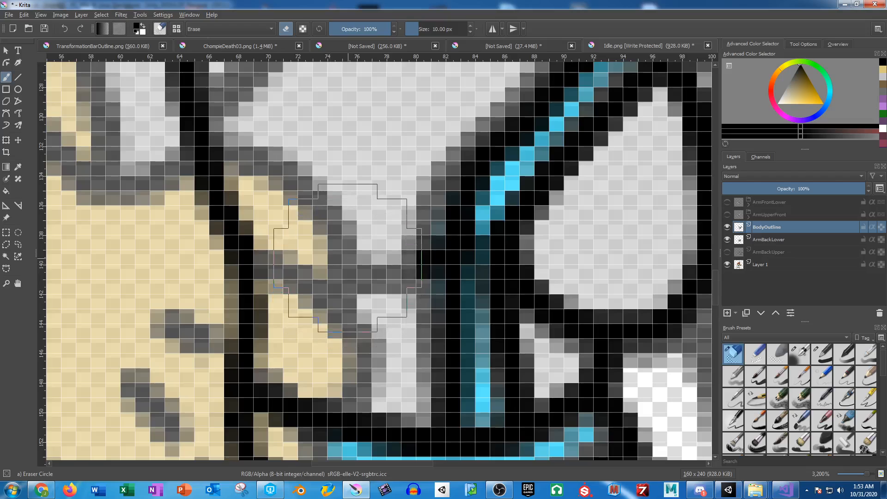
# Redraw the lower edge of the chest as a black curve from the waist to the sash with the 1 px brush
pyautogui.click(824, 354)
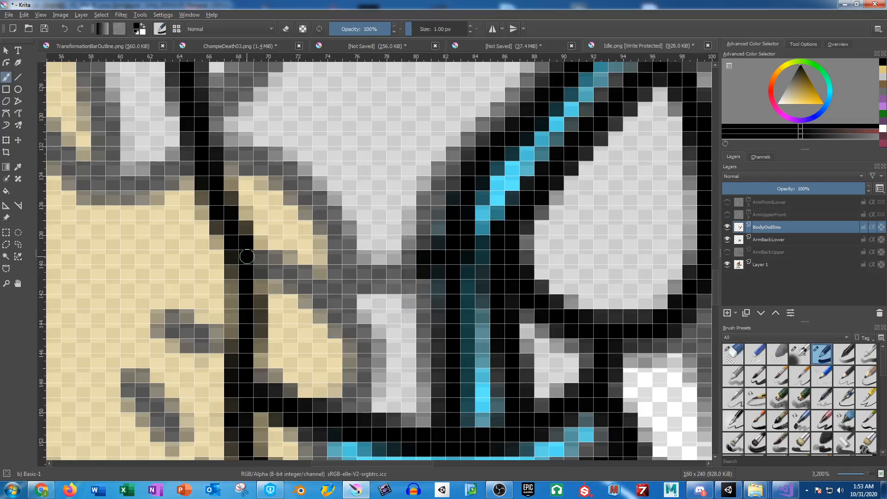
pyautogui.moveTo(247, 256)
pyautogui.mouseDown()
pyautogui.moveTo(281, 273)
pyautogui.moveTo(335, 282)
pyautogui.moveTo(386, 275)
pyautogui.moveTo(436, 248)
pyautogui.mouseUp()
pyautogui.scroll(-4, 542, 229)
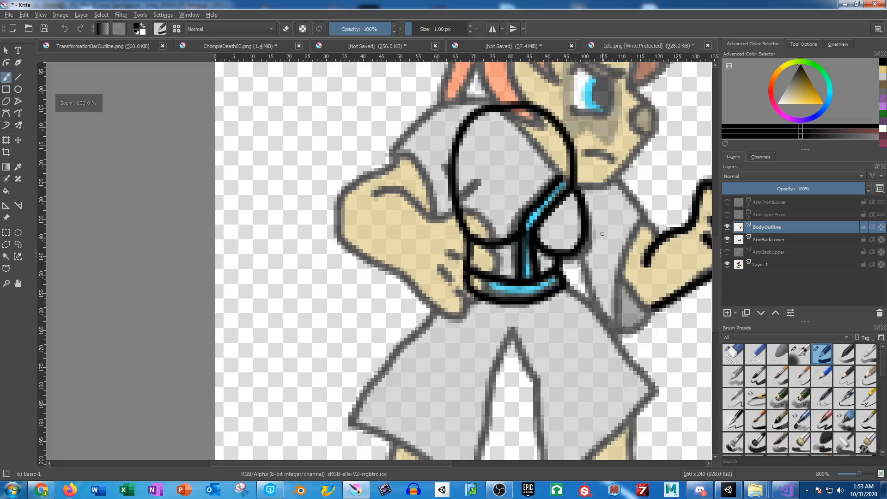
pyautogui.scroll(5, 574, 228)
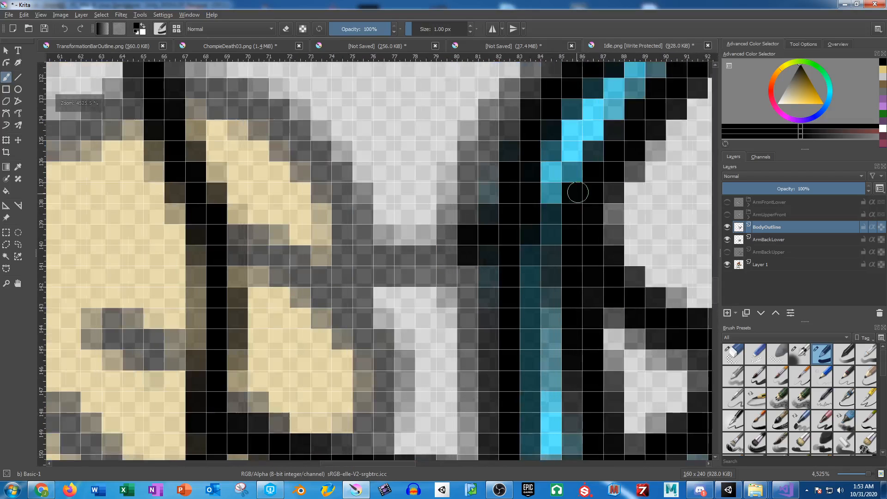
pyautogui.moveTo(208, 249)
pyautogui.mouseDown()
pyautogui.moveTo(229, 276)
pyautogui.moveTo(297, 317)
pyautogui.moveTo(402, 294)
pyautogui.moveTo(487, 232)
pyautogui.moveTo(530, 237)
pyautogui.moveTo(483, 261)
pyautogui.moveTo(436, 254)
pyautogui.moveTo(402, 224)
pyautogui.moveTo(405, 183)
pyautogui.mouseUp()
pyautogui.scroll(-1, 532, 245)
pyautogui.scroll(-2, 532, 245)
pyautogui.scroll(-3, 536, 202)
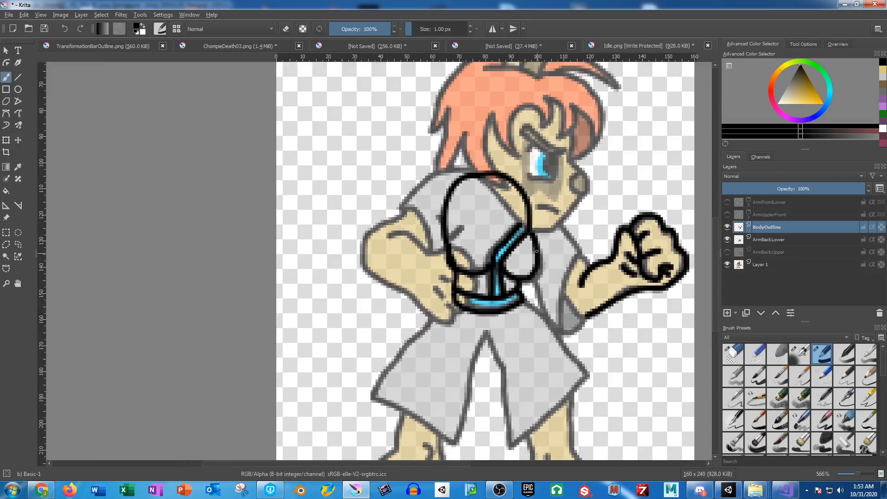
# Show the ArmBackUpper layer again and rename it ArmBackUpperOutline
pyautogui.click(728, 252)
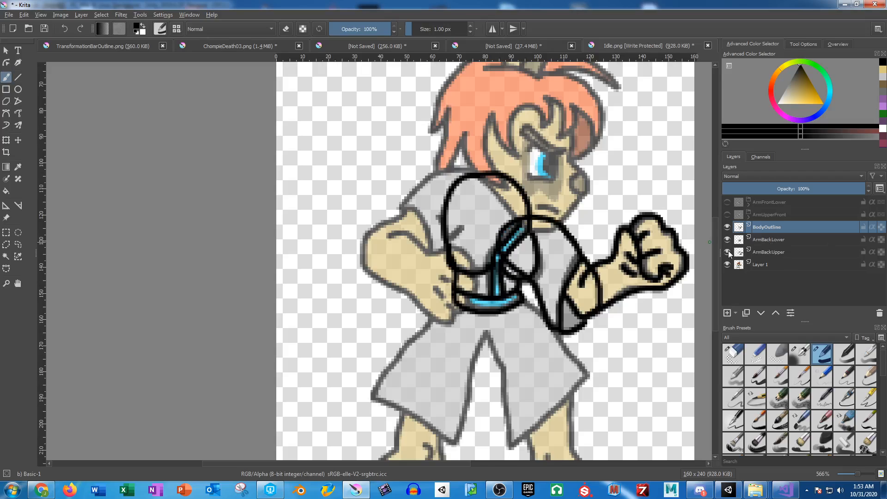
pyautogui.click(762, 251)
pyautogui.doubleClick(785, 250)
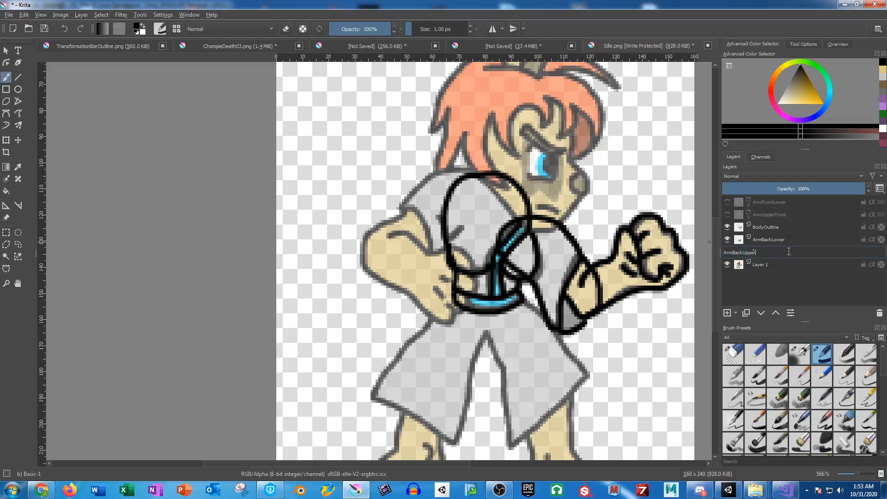
pyautogui.write('Outline')
pyautogui.press('Return')
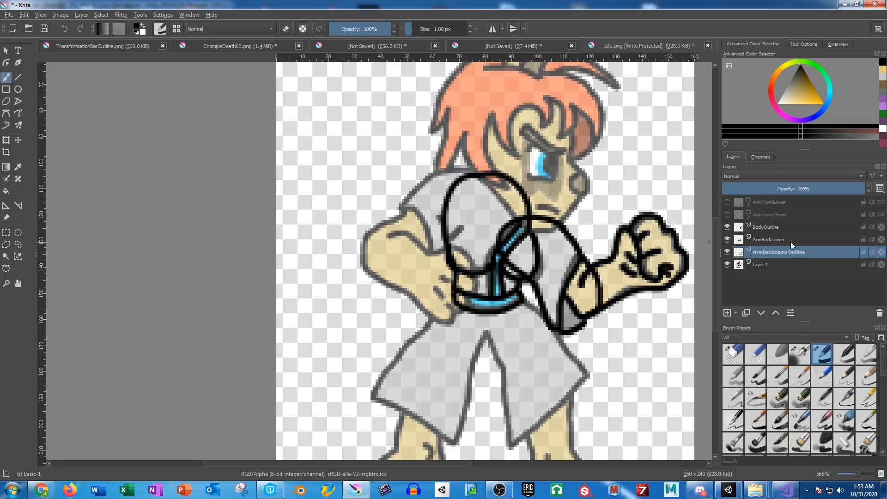
# Rename the ArmBackLower layer as ArmBackLowerOutline
pyautogui.click(790, 242)
pyautogui.doubleClick(790, 241)
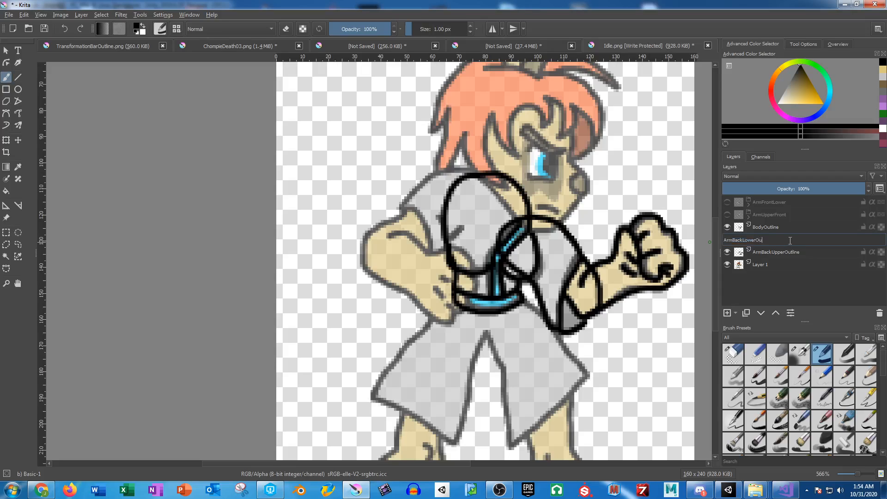
pyautogui.write('Outline')
pyautogui.press('Return')
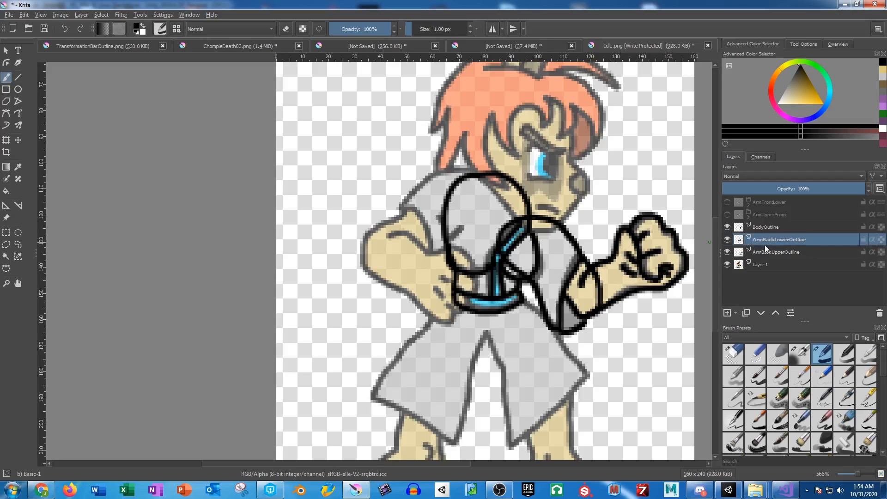
# Add a layer above ArmBackLowerOutline and name it LegUpperFront
pyautogui.moveTo(466, 326); pyautogui.dragTo(492, 252)
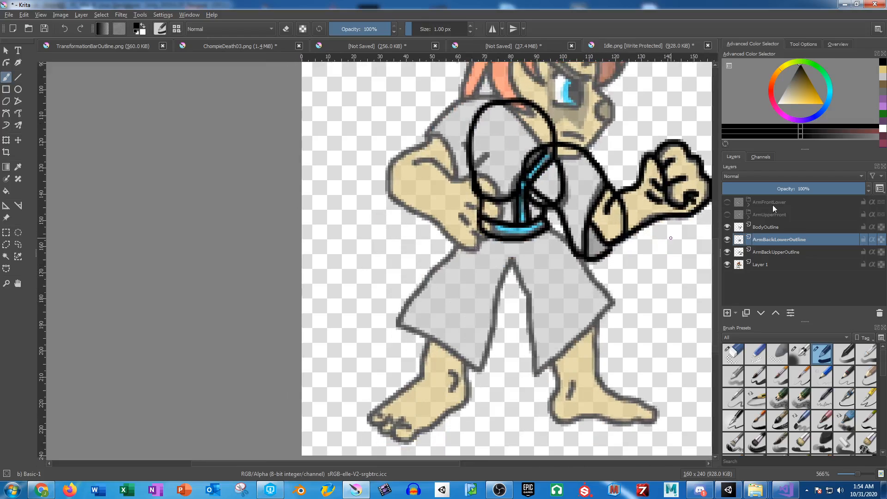
pyautogui.click(726, 313)
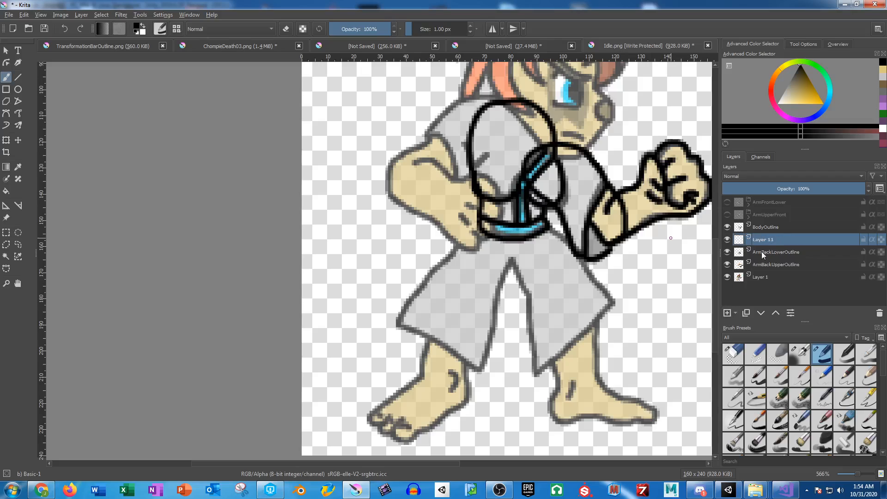
pyautogui.doubleClick(770, 239)
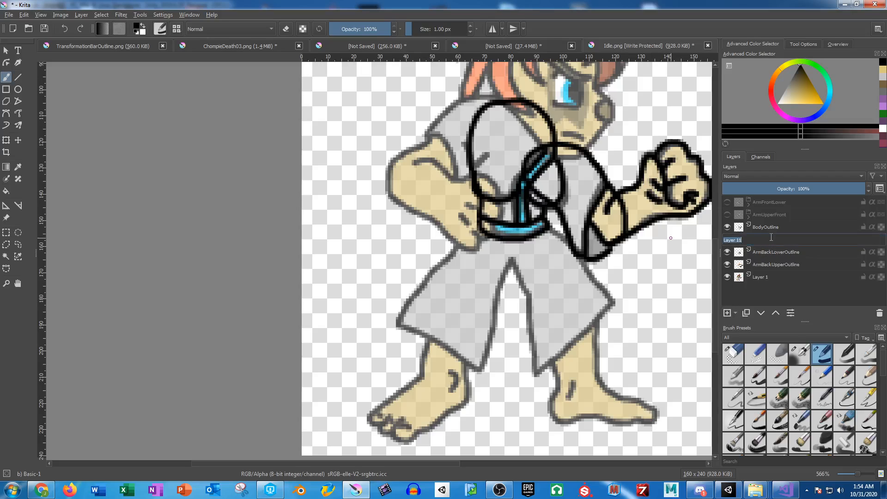
pyautogui.write('LegUpperFront')
pyautogui.press('Return')
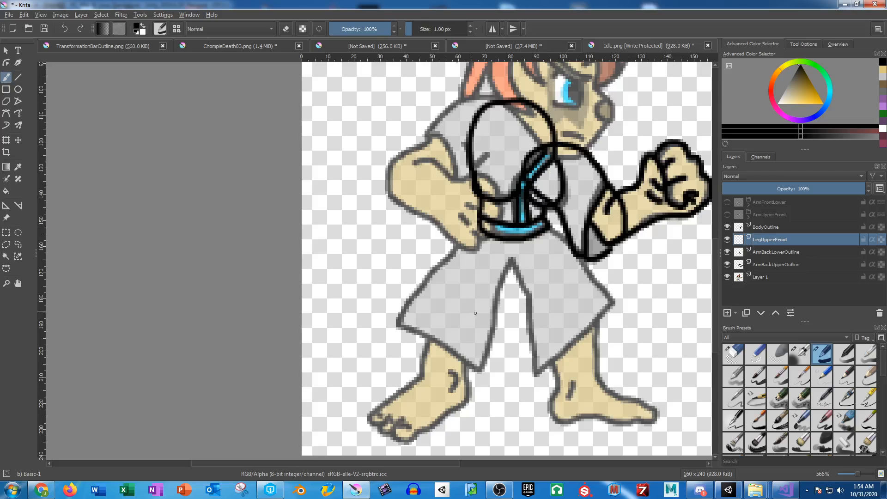
# Outline the upper front trouser leg in black from belt to knee to crotch, and rename its layer LegUpperFrontOutline
pyautogui.scroll(2, 474, 313)
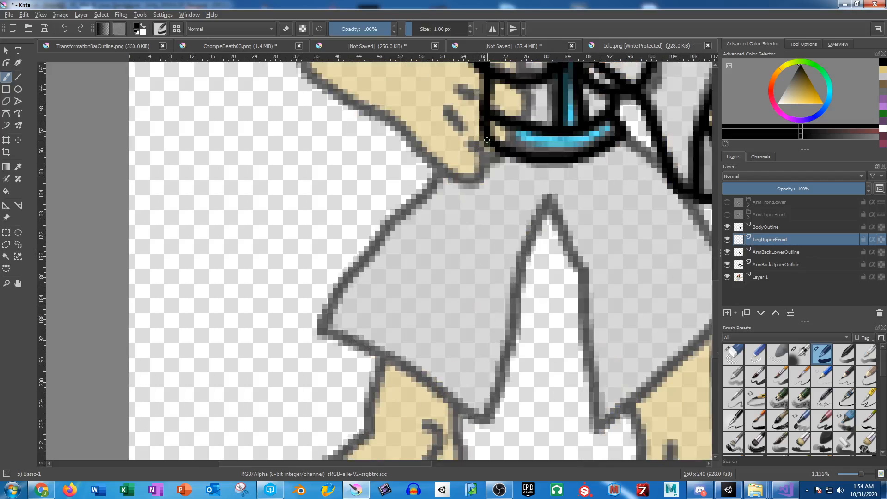
pyautogui.moveTo(486, 136)
pyautogui.mouseDown()
pyautogui.moveTo(384, 219)
pyautogui.moveTo(380, 259)
pyautogui.moveTo(478, 312)
pyautogui.moveTo(512, 290)
pyautogui.moveTo(520, 241)
pyautogui.moveTo(547, 192)
pyautogui.mouseUp()
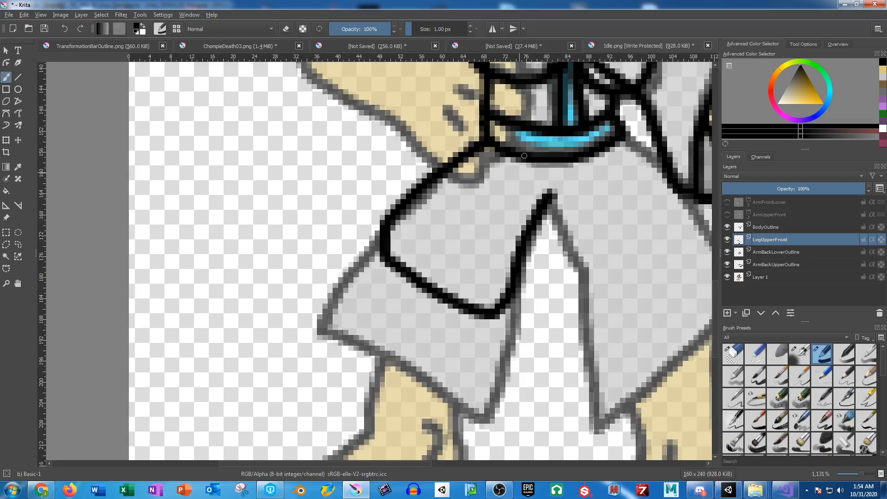
pyautogui.doubleClick(782, 239)
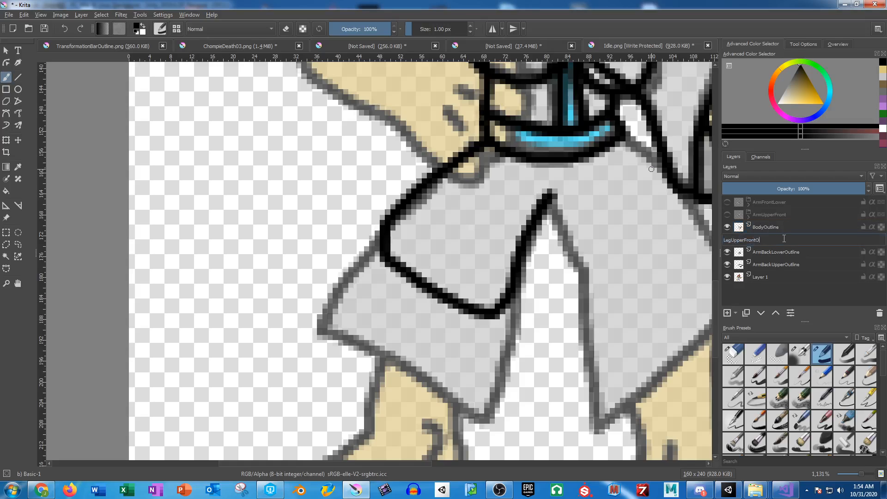
pyautogui.write('Outline')
pyautogui.press('Return')
# Add a layer above LegUpperFrontOutline and outline the lower front trouser leg on it in black, overlapping the thigh
pyautogui.click(727, 313)
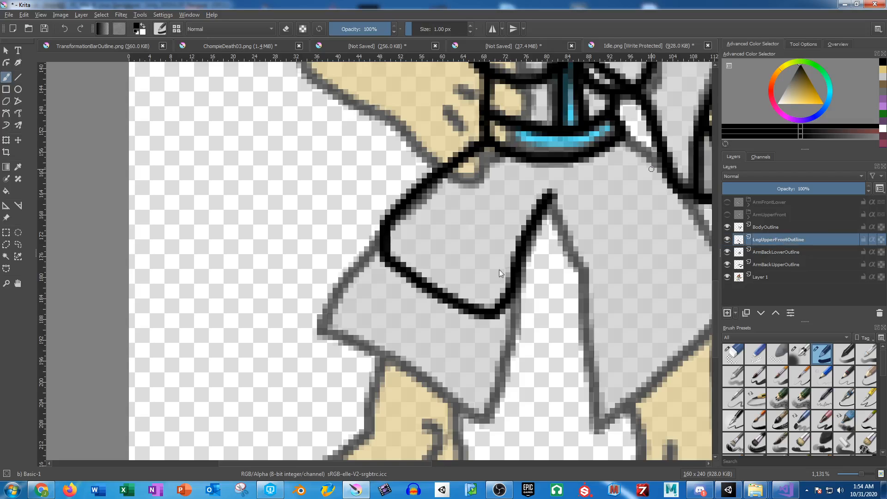
pyautogui.moveTo(476, 288); pyautogui.dragTo(528, 223)
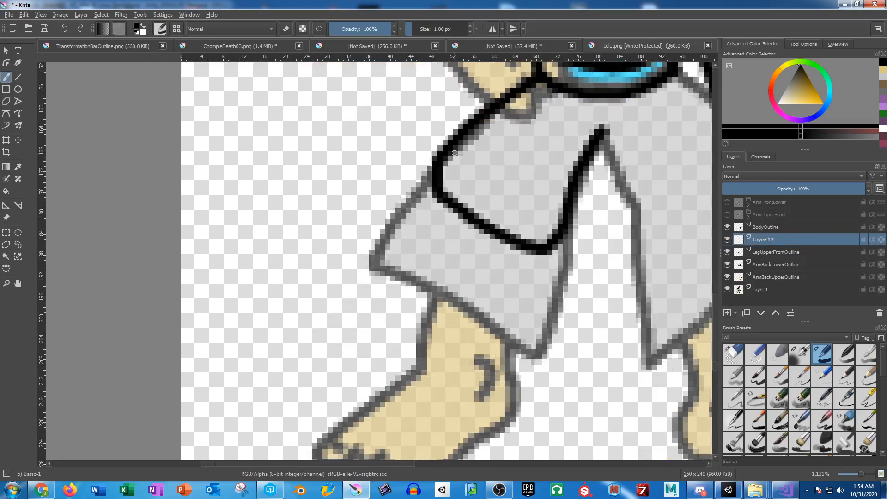
pyautogui.moveTo(455, 153)
pyautogui.mouseDown()
pyautogui.moveTo(402, 215)
pyautogui.moveTo(454, 160)
pyautogui.moveTo(394, 209)
pyautogui.moveTo(372, 258)
pyautogui.moveTo(527, 335)
pyautogui.moveTo(556, 307)
pyautogui.moveTo(570, 219)
pyautogui.moveTo(556, 206)
pyautogui.mouseUp()
pyautogui.hotkey('ctrl', 'z')
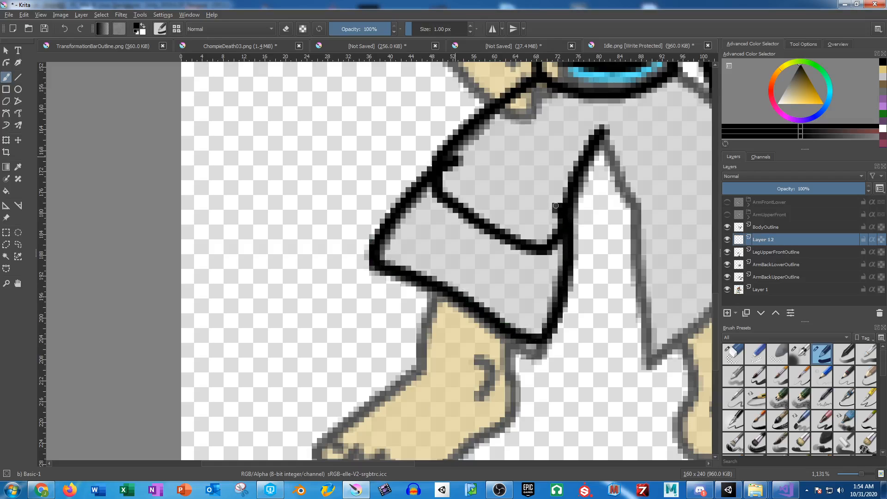
# Rename the layer with the lower trouser leg as LegLowerFrontOutline
pyautogui.doubleClick(771, 238)
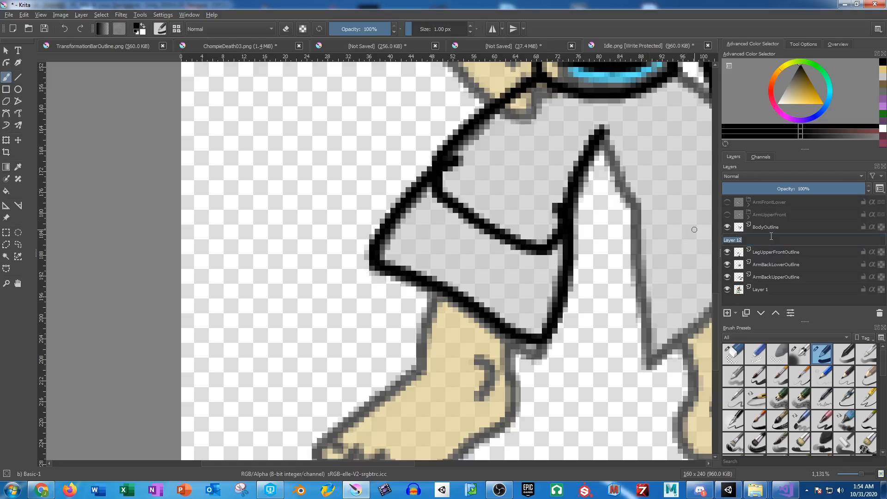
pyautogui.write('L')
pyautogui.write('egLowerFrontOutline')
pyautogui.press('Return')
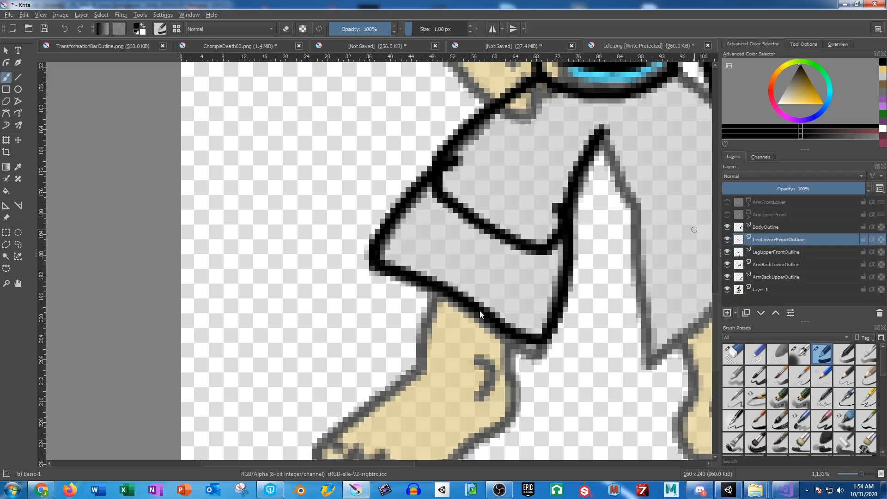
# Add a layer above LegLowerFrontOutline and outline the front foot and ankle in black, extending the ankle up under the trouser hem
pyautogui.scroll(-4, 479, 314)
pyautogui.scroll(1, 426, 214)
pyautogui.press('Insert')
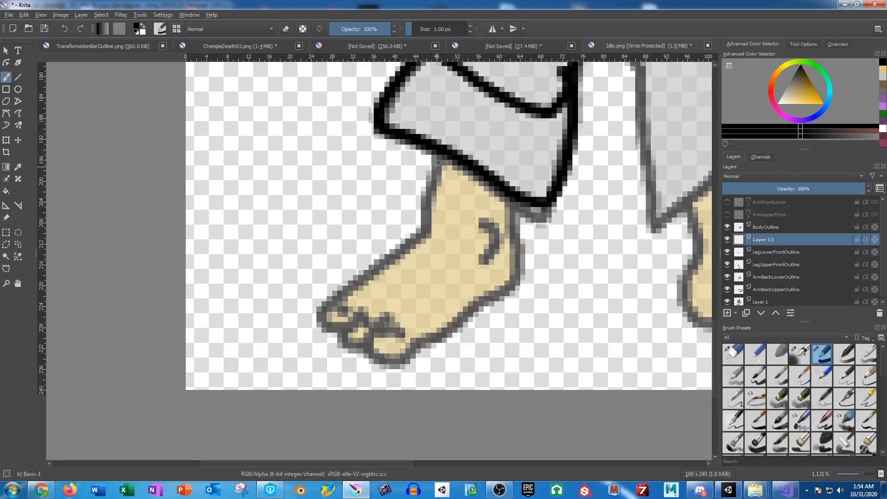
pyautogui.moveTo(507, 123)
pyautogui.mouseDown()
pyautogui.moveTo(469, 126)
pyautogui.moveTo(432, 162)
pyautogui.moveTo(423, 209)
pyautogui.moveTo(400, 248)
pyautogui.moveTo(319, 315)
pyautogui.moveTo(334, 326)
pyautogui.moveTo(348, 319)
pyautogui.moveTo(339, 349)
pyautogui.moveTo(368, 347)
pyautogui.moveTo(385, 331)
pyautogui.moveTo(372, 352)
pyautogui.moveTo(394, 368)
pyautogui.moveTo(508, 292)
pyautogui.moveTo(520, 253)
pyautogui.moveTo(527, 141)
pyautogui.moveTo(506, 125)
pyautogui.mouseUp()
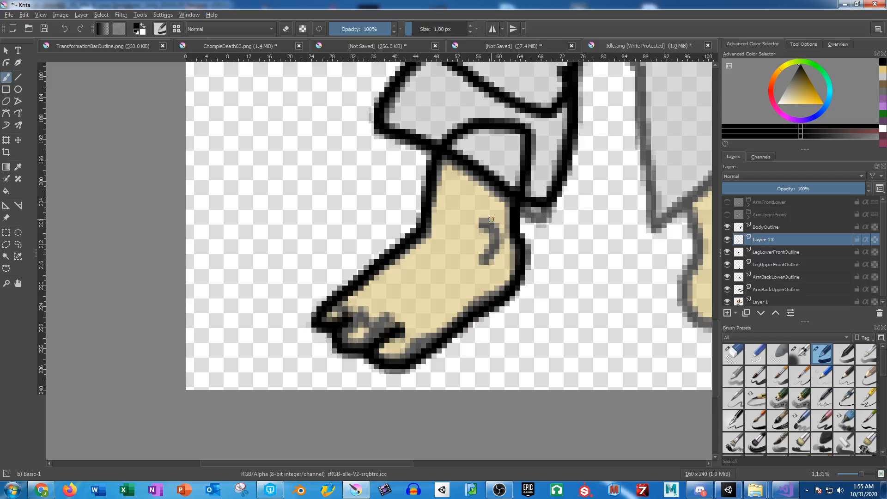
pyautogui.moveTo(491, 219)
pyautogui.mouseDown()
pyautogui.moveTo(500, 233)
pyautogui.moveTo(490, 246)
pyautogui.mouseUp()
# Trace the toe separations and the ankle-bone mark of the front foot in black on Layer 13
pyautogui.scroll(6, 363, 322)
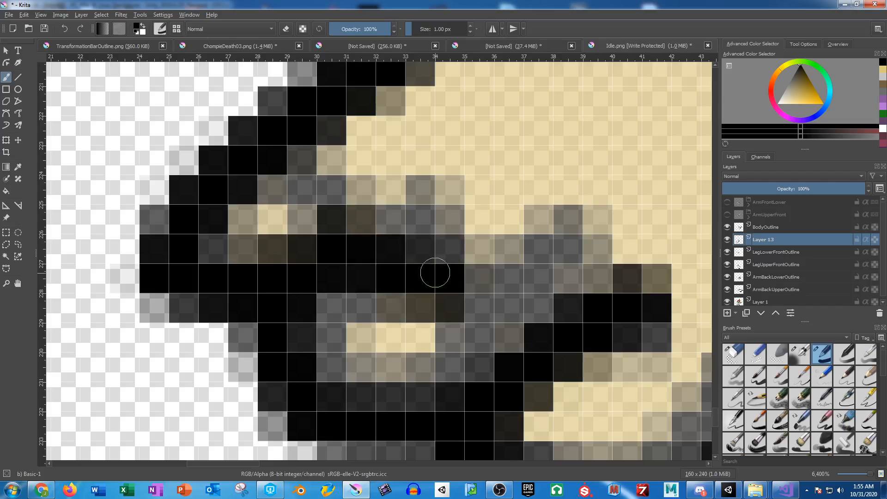
pyautogui.moveTo(281, 162); pyautogui.dragTo(296, 158)
pyautogui.moveTo(423, 223); pyautogui.dragTo(325, 132)
pyautogui.moveTo(476, 253); pyautogui.dragTo(529, 247)
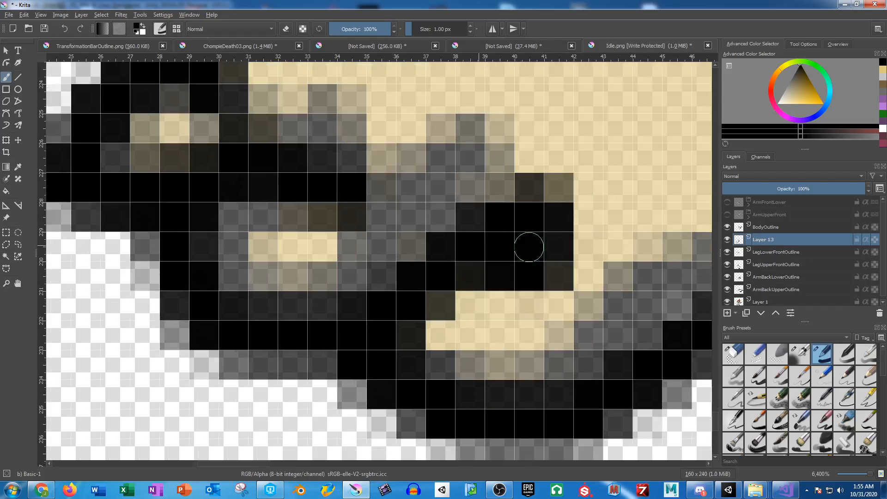
pyautogui.scroll(-6, 529, 247)
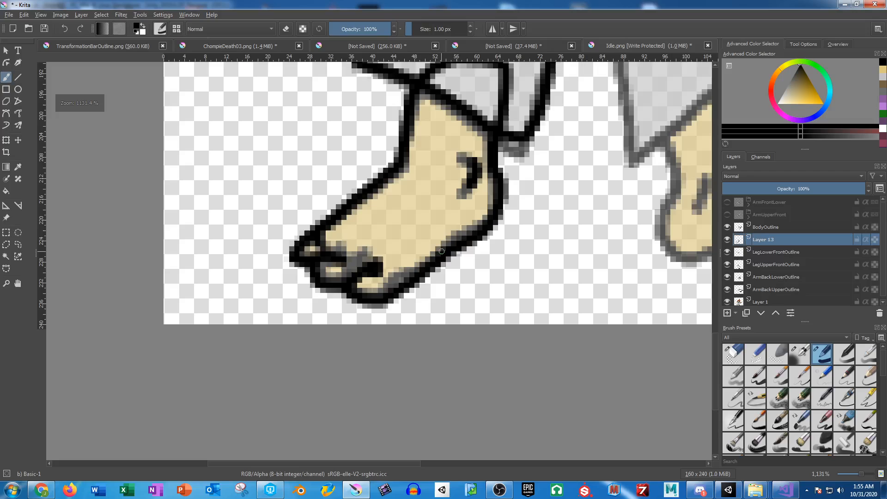
pyautogui.scroll(3, 363, 245)
pyautogui.moveTo(297, 272); pyautogui.dragTo(314, 249)
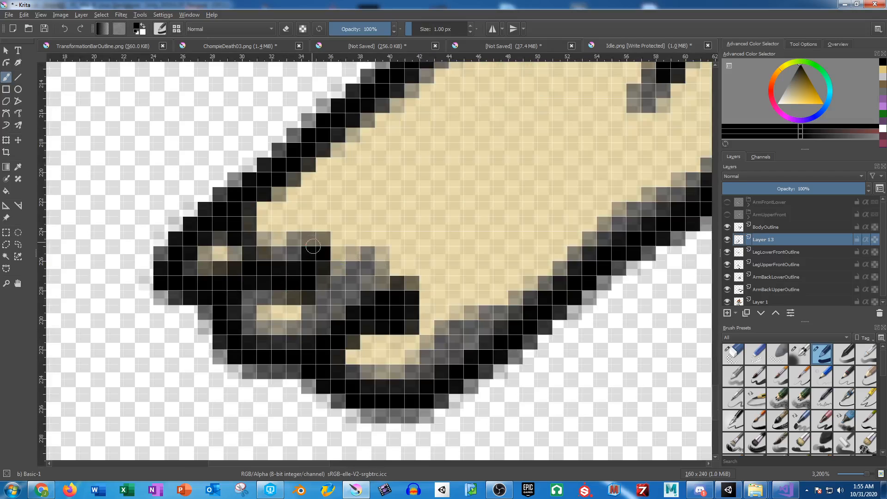
pyautogui.moveTo(400, 284); pyautogui.dragTo(427, 268)
pyautogui.moveTo(307, 258); pyautogui.dragTo(339, 222)
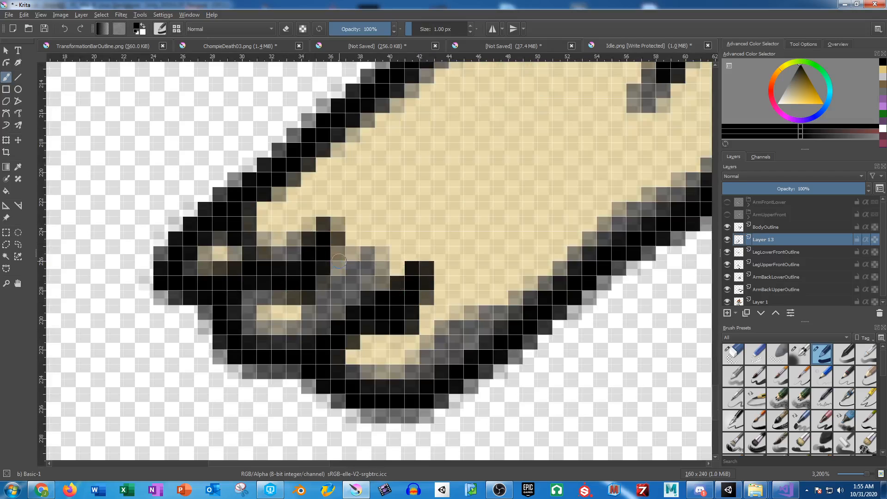
# Draw two short slanted black marks on top of the front foot behind the toes
pyautogui.scroll(-2, 475, 227)
pyautogui.scroll(-3, 475, 227)
pyautogui.scroll(5, 375, 210)
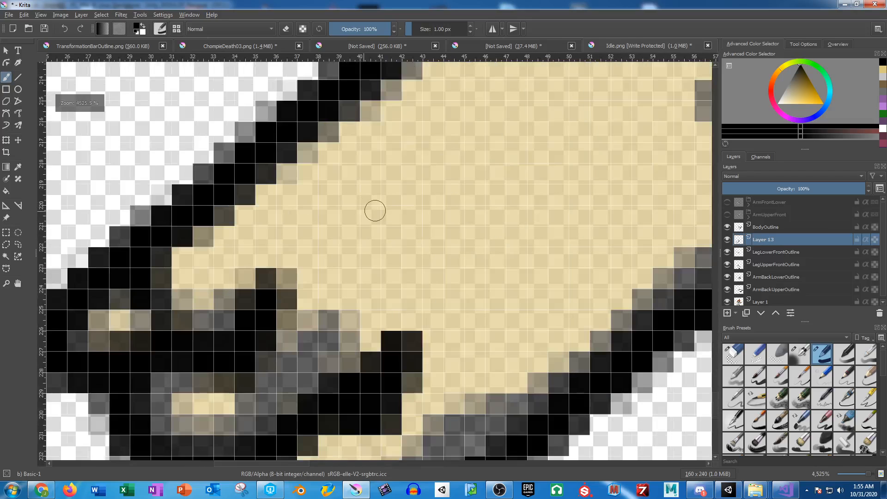
pyautogui.moveTo(411, 161); pyautogui.dragTo(379, 238)
pyautogui.moveTo(508, 168); pyautogui.dragTo(462, 258)
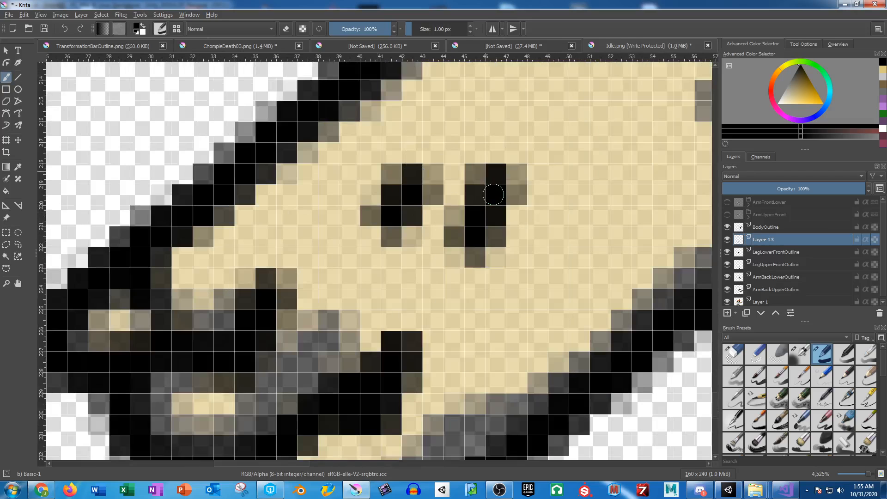
pyautogui.scroll(-3, 567, 256)
pyautogui.scroll(-5, 568, 254)
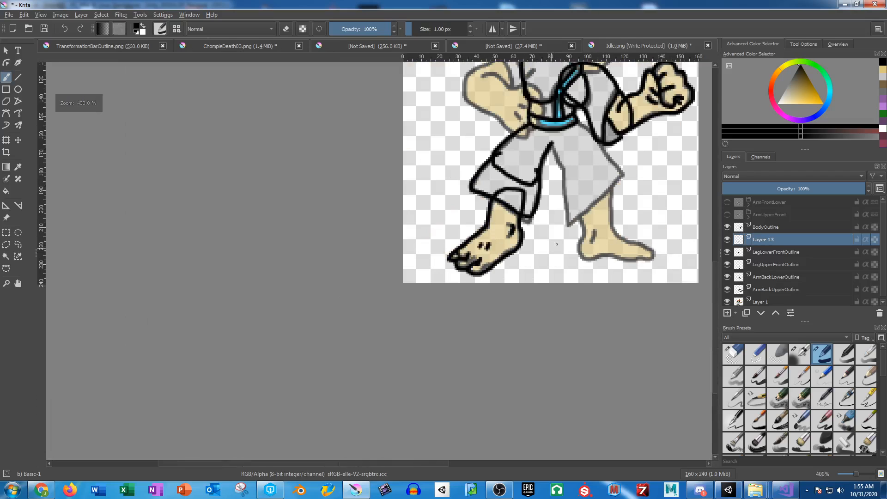
# Rename the front foot's layer as FootFrontOutline
pyautogui.scroll(4, 521, 230)
pyautogui.moveTo(521, 229); pyautogui.dragTo(479, 276)
pyautogui.doubleClick(769, 241)
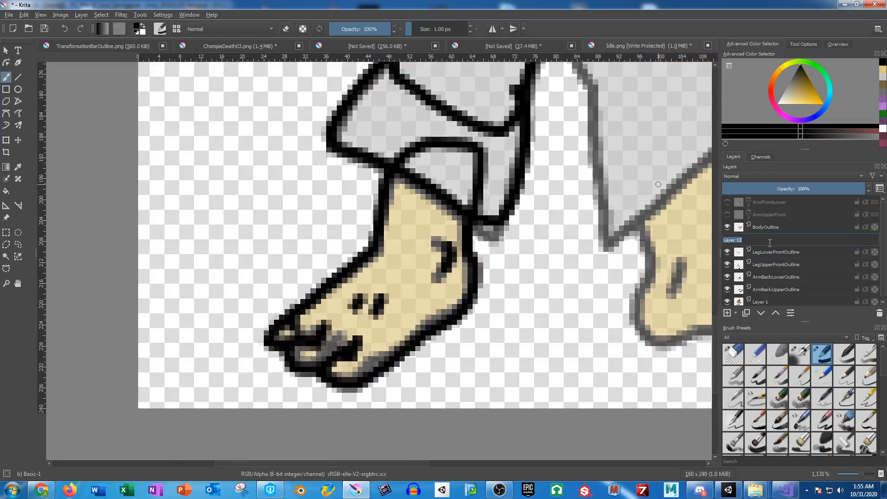
pyautogui.write('FootFrontOutline')
pyautogui.press('Return')
# Add a layer directly above ArmBackLowerOutline and name it LegUpperBackOutline
pyautogui.moveTo(536, 232); pyautogui.dragTo(407, 247)
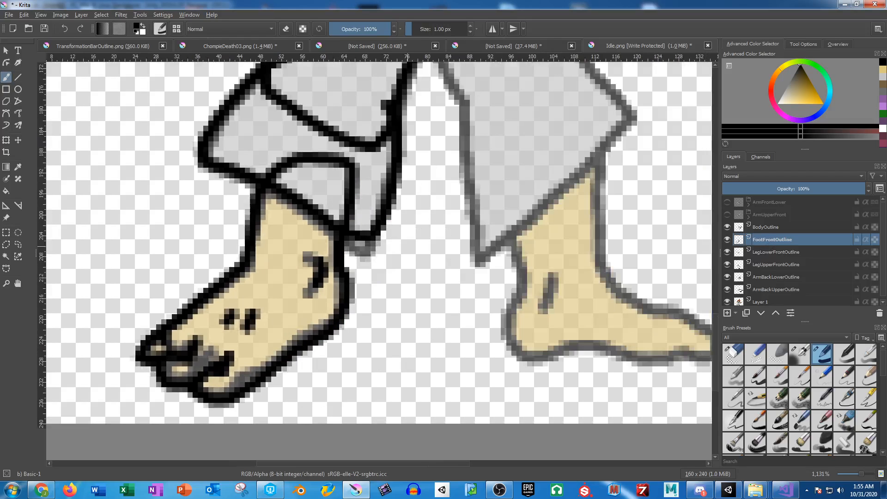
pyautogui.scroll(-2, 772, 268)
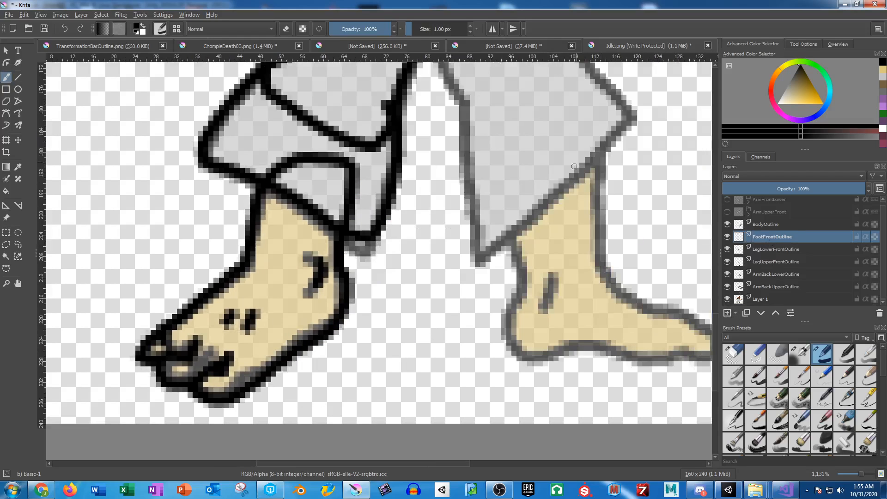
pyautogui.moveTo(478, 204); pyautogui.dragTo(471, 287)
pyautogui.scroll(-3, 485, 255)
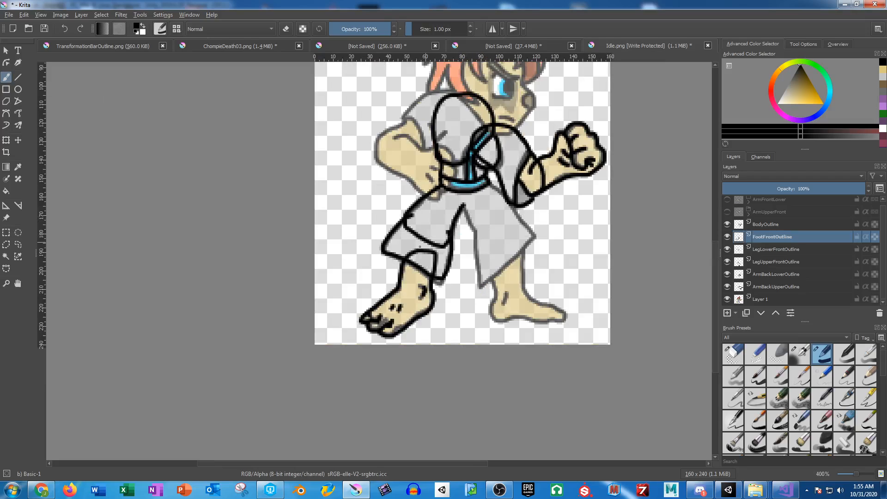
pyautogui.click(780, 272)
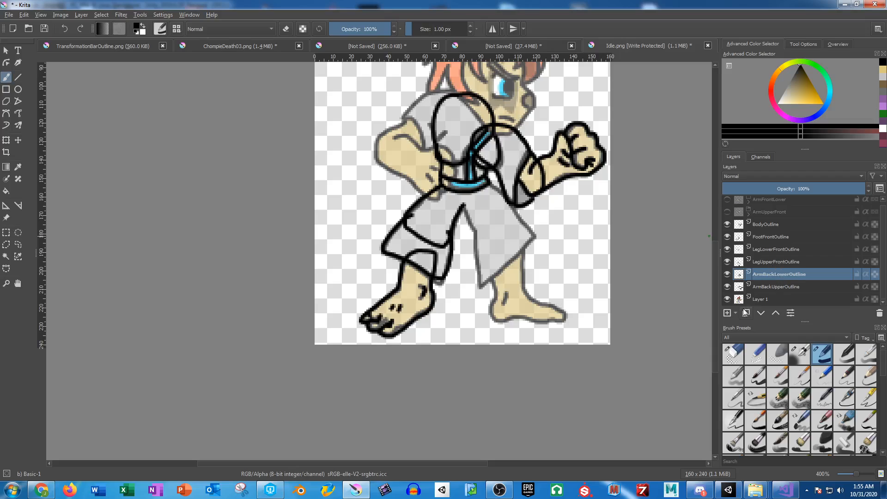
pyautogui.click(726, 312)
pyautogui.doubleClick(771, 275)
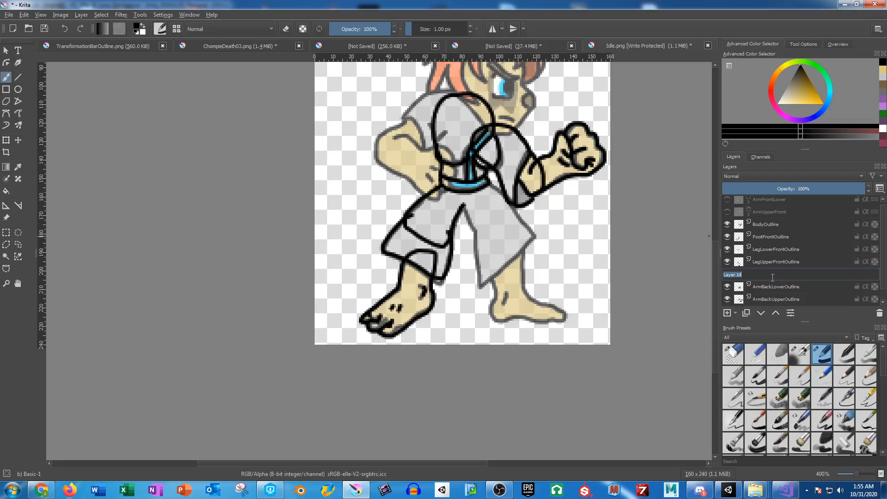
pyautogui.write('LegUpperBackOutline')
pyautogui.press('Return')
# Outline the upper back trouser leg in black from the crotch around a rounded knee up to the belt
pyautogui.scroll(5, 491, 239)
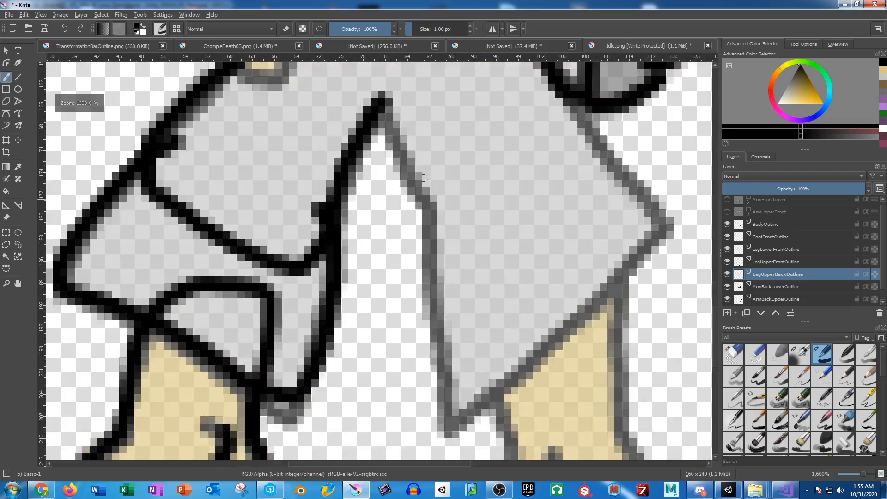
pyautogui.moveTo(382, 105)
pyautogui.mouseDown()
pyautogui.moveTo(442, 224)
pyautogui.moveTo(488, 247)
pyautogui.moveTo(537, 240)
pyautogui.moveTo(579, 201)
pyautogui.moveTo(565, 114)
pyautogui.mouseUp()
pyautogui.scroll(3, 553, 111)
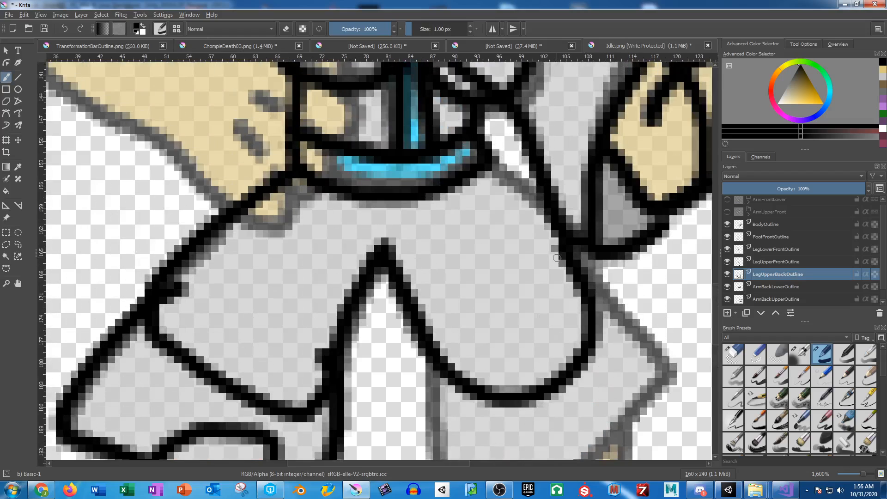
pyautogui.moveTo(543, 204); pyautogui.dragTo(485, 158)
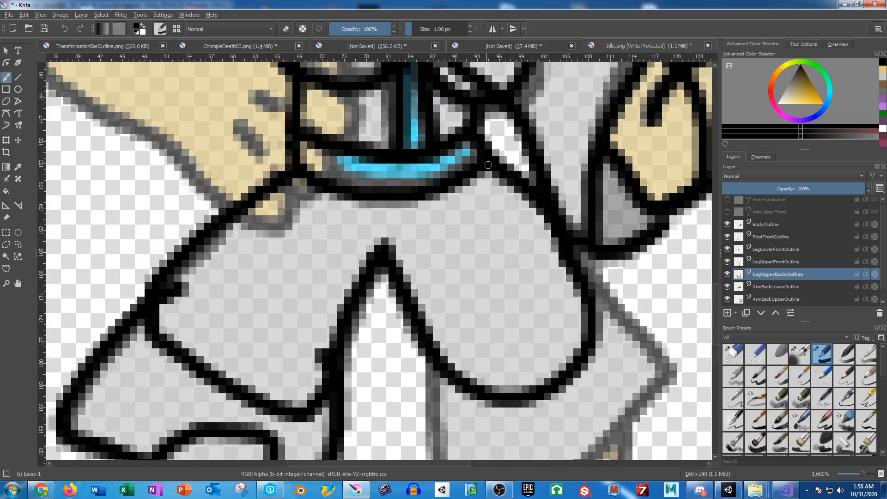
# Add a layer named LegLowerBackOutline above LegUpperBackOutline and outline the lower back trouser leg on it in black, overlapping the thigh
pyautogui.click(766, 283)
pyautogui.click(726, 313)
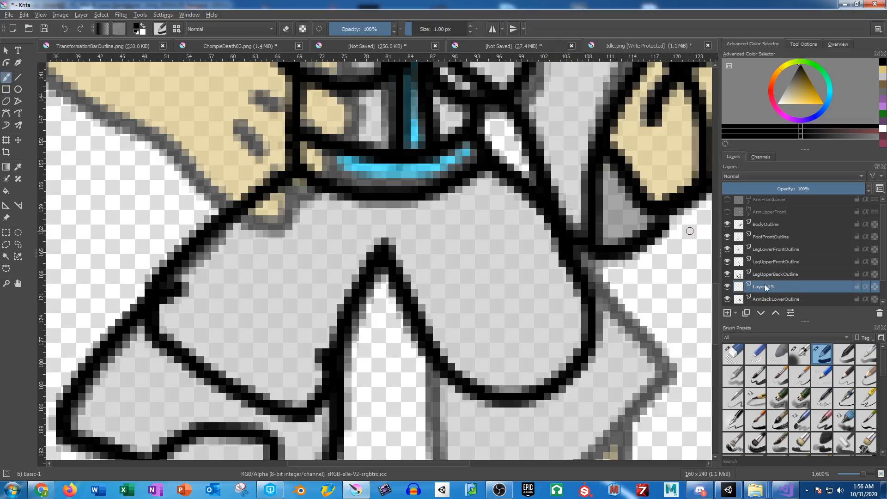
pyautogui.moveTo(764, 284); pyautogui.dragTo(761, 276)
pyautogui.doubleClick(763, 274)
pyautogui.write('Le')
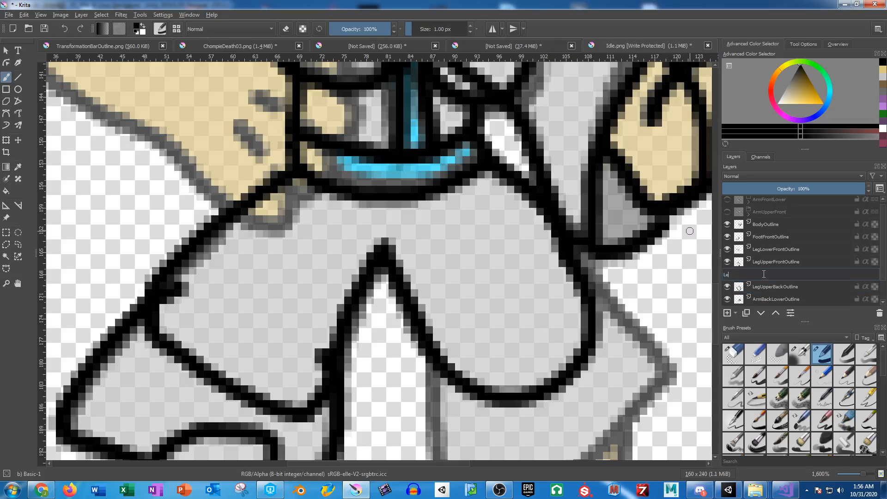
pyautogui.write('gLowerBackOutline')
pyautogui.press('Return')
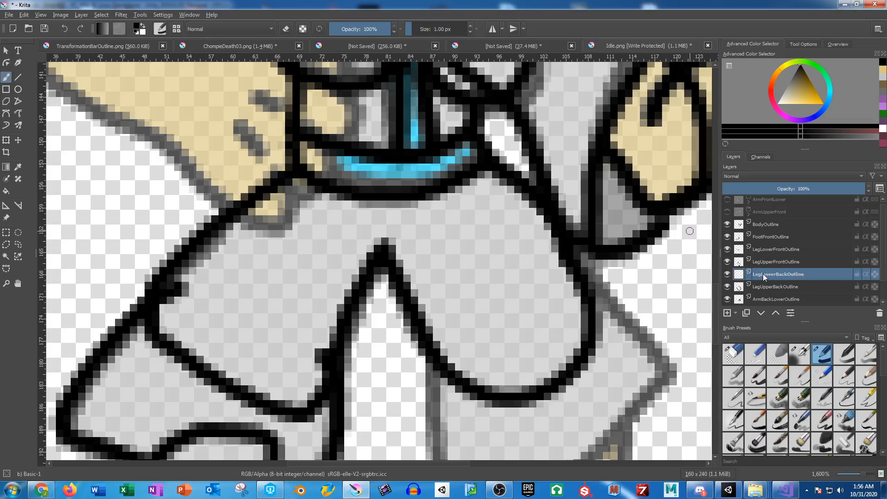
pyautogui.moveTo(523, 300); pyautogui.dragTo(436, 178)
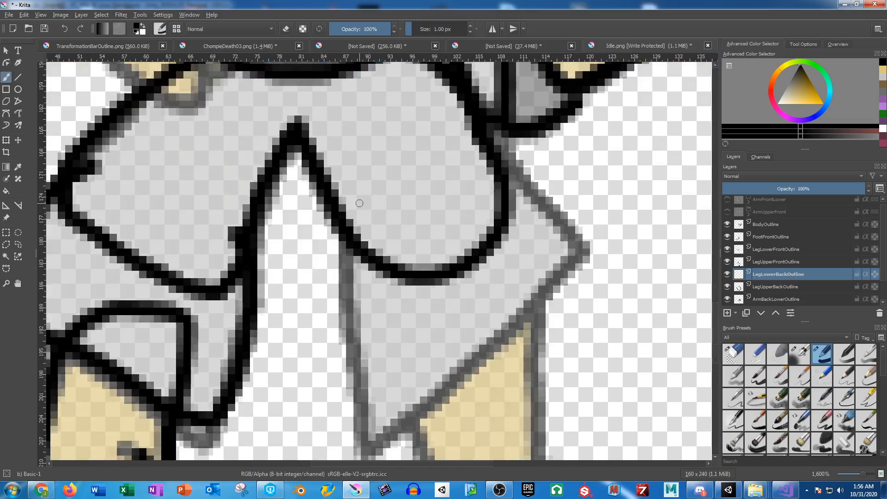
pyautogui.moveTo(365, 199)
pyautogui.mouseDown()
pyautogui.moveTo(345, 263)
pyautogui.moveTo(368, 433)
pyautogui.moveTo(424, 400)
pyautogui.moveTo(585, 249)
pyautogui.moveTo(511, 172)
pyautogui.moveTo(458, 153)
pyautogui.mouseUp()
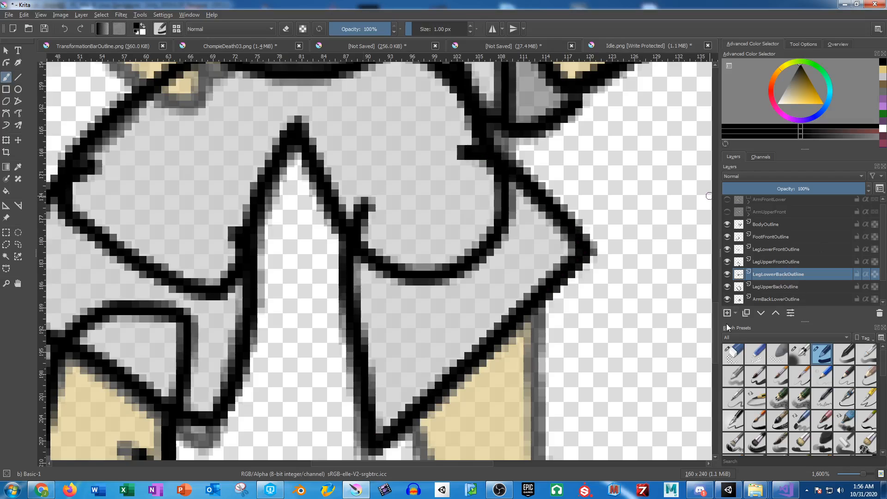
# Move the FootFrontOutline layer below LegUpperFrontOutline in the layer stack
pyautogui.click(776, 293)
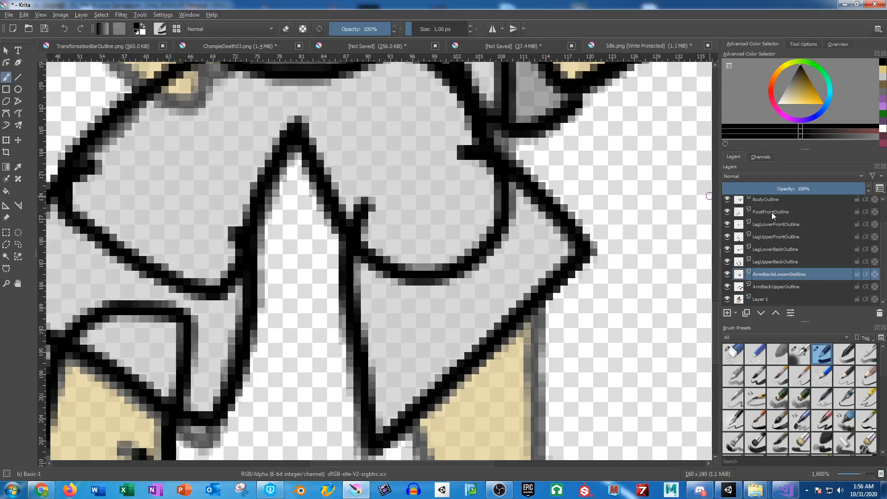
pyautogui.moveTo(770, 216); pyautogui.dragTo(780, 242)
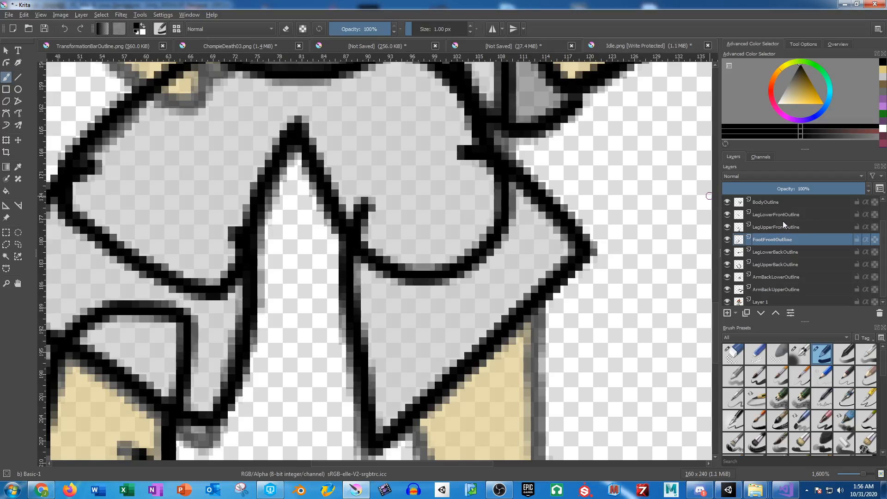
# Add a layer above ArmBackLowerOutline and outline the back foot with its ankle mark in black, rounding the ankle up under the trouser hem
pyautogui.click(770, 276)
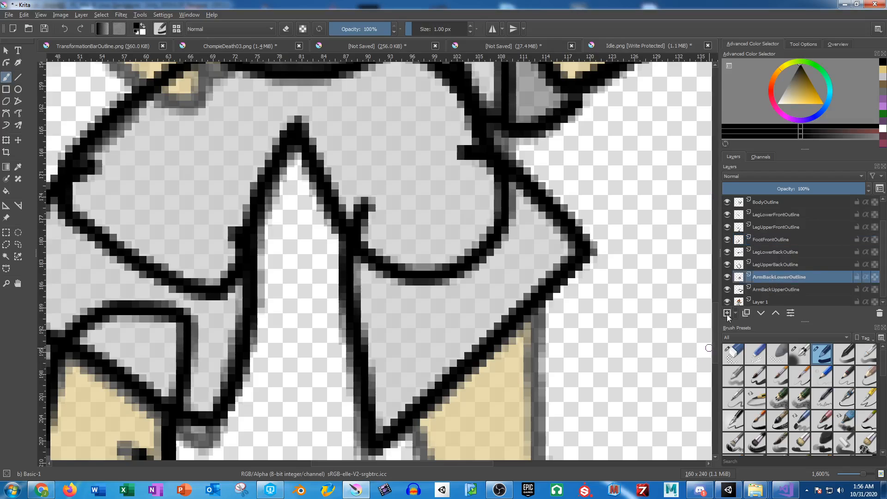
pyautogui.click(727, 313)
pyautogui.moveTo(477, 311); pyautogui.dragTo(398, 167)
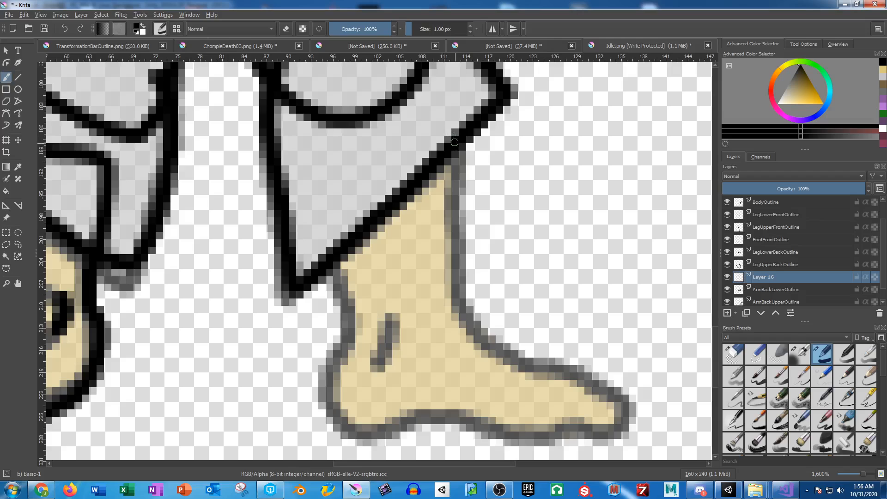
pyautogui.moveTo(452, 138)
pyautogui.mouseDown()
pyautogui.moveTo(431, 124)
pyautogui.moveTo(413, 127)
pyautogui.moveTo(373, 152)
pyautogui.moveTo(353, 182)
pyautogui.moveTo(340, 220)
pyautogui.moveTo(344, 324)
pyautogui.moveTo(323, 377)
pyautogui.moveTo(327, 395)
pyautogui.moveTo(365, 430)
pyautogui.moveTo(454, 416)
pyautogui.moveTo(526, 439)
pyautogui.moveTo(586, 431)
pyautogui.moveTo(606, 437)
pyautogui.moveTo(621, 424)
pyautogui.moveTo(608, 391)
pyautogui.moveTo(559, 364)
pyautogui.moveTo(480, 348)
pyautogui.moveTo(465, 328)
pyautogui.moveTo(456, 265)
pyautogui.moveTo(463, 137)
pyautogui.mouseUp()
pyautogui.moveTo(388, 323); pyautogui.dragTo(377, 360)
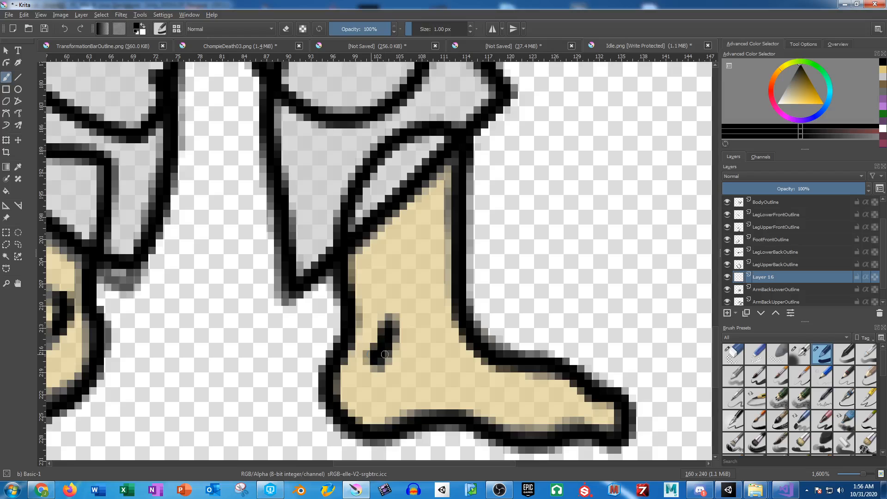
pyautogui.moveTo(424, 183)
pyautogui.mouseDown()
pyautogui.moveTo(451, 255)
pyautogui.moveTo(424, 154)
pyautogui.mouseUp()
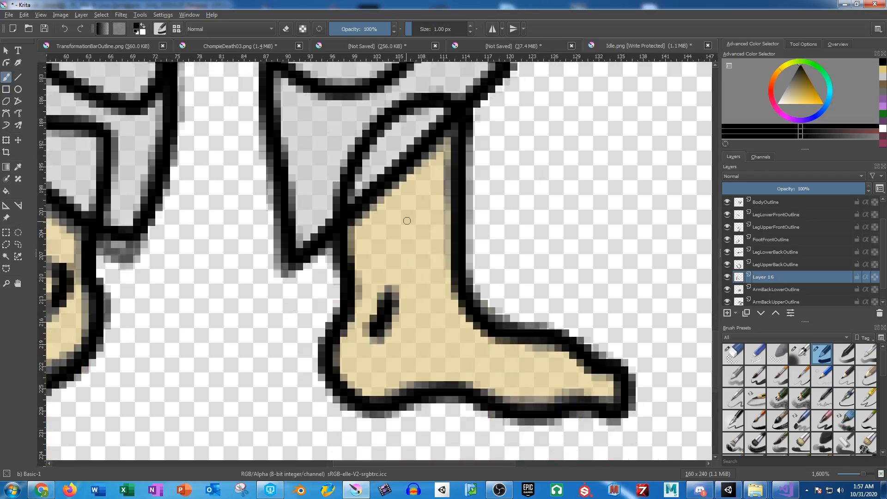
pyautogui.moveTo(319, 300); pyautogui.dragTo(582, 274)
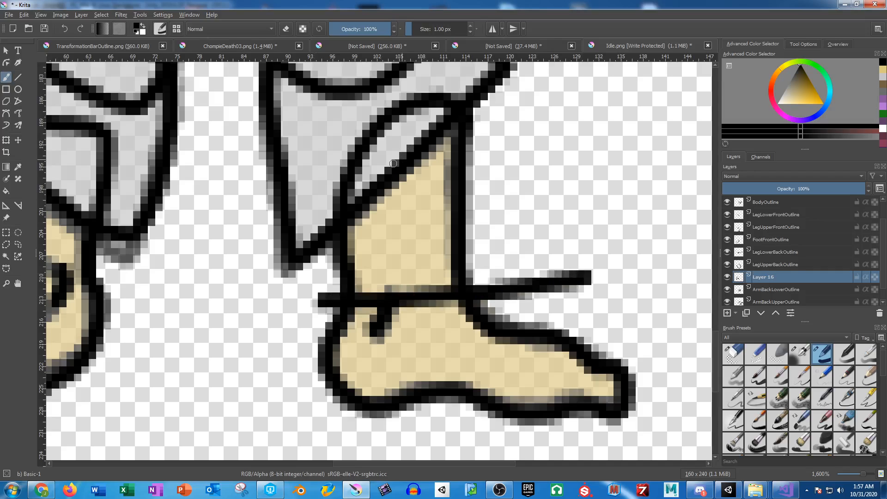
pyautogui.moveTo(310, 124); pyautogui.dragTo(587, 131)
pyautogui.hotkey('ctrl', 'z')
pyautogui.hotkey('ctrl', 'z')
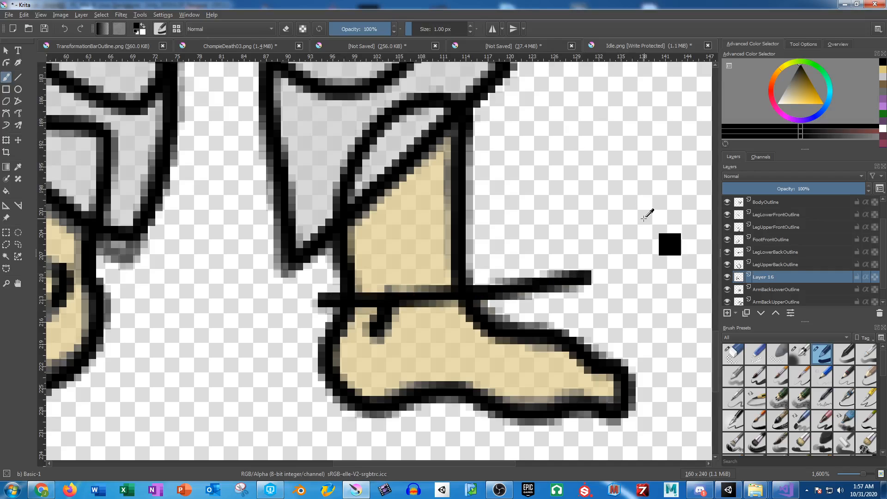
# Rename the back foot's layer as FootBackOutline
pyautogui.press('-')
pyautogui.press('-')
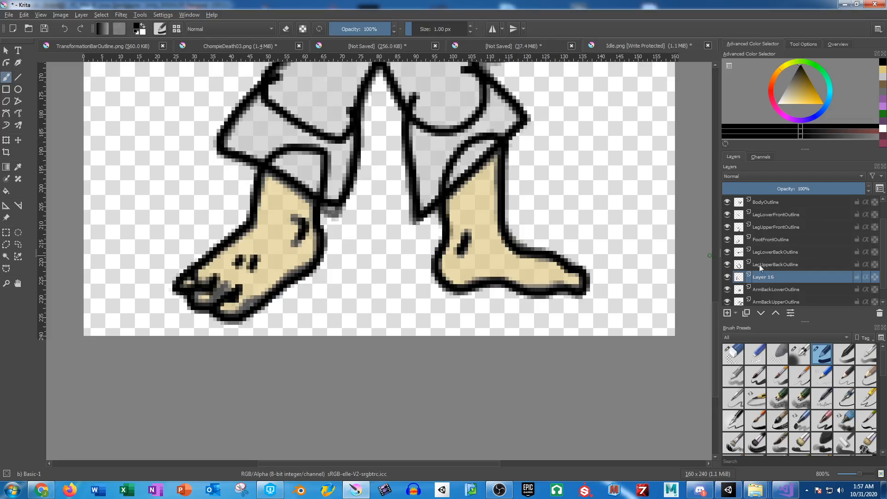
pyautogui.doubleClick(766, 276)
pyautogui.write('F')
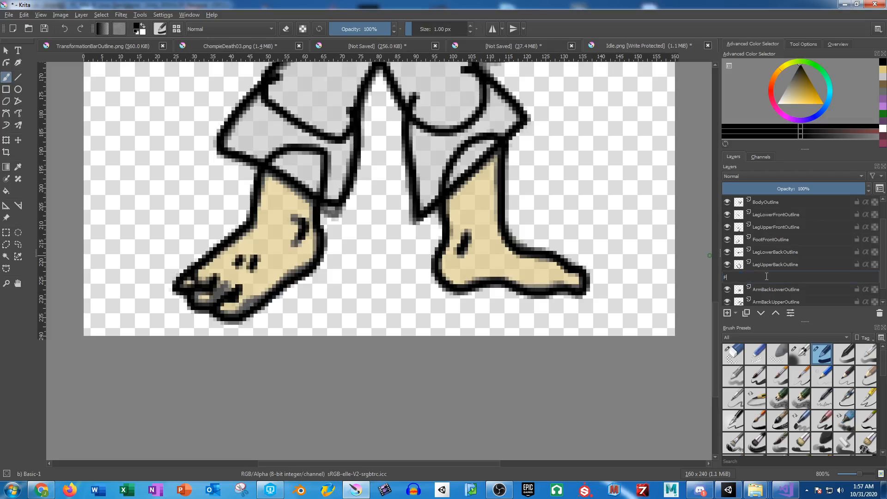
pyautogui.write('ootBackOutline')
pyautogui.press('Return')
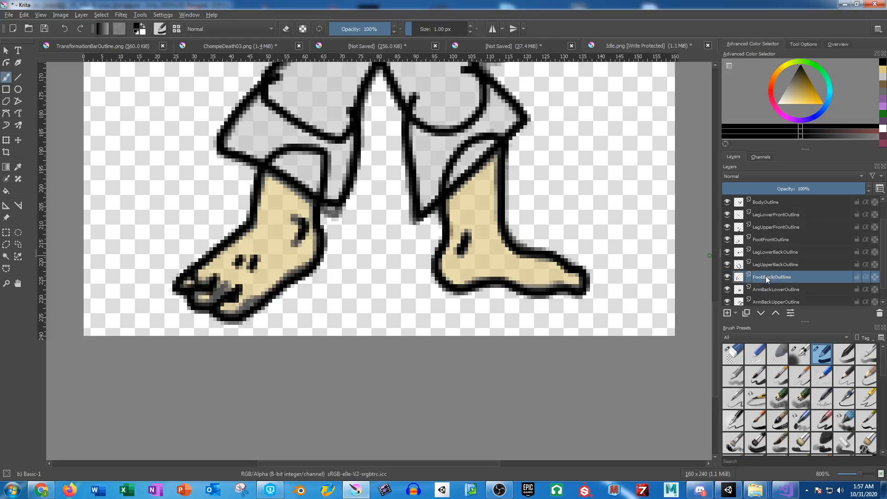
pyautogui.scroll(10, 422, 316)
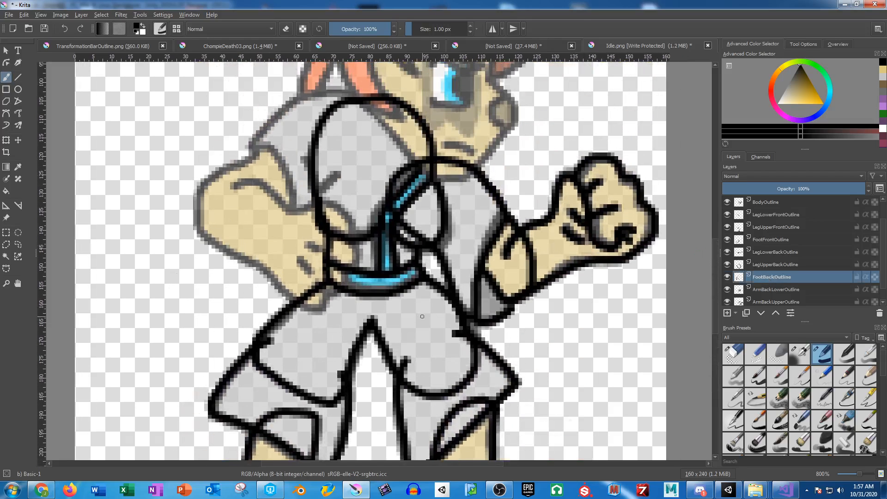
pyautogui.scroll(1, 783, 230)
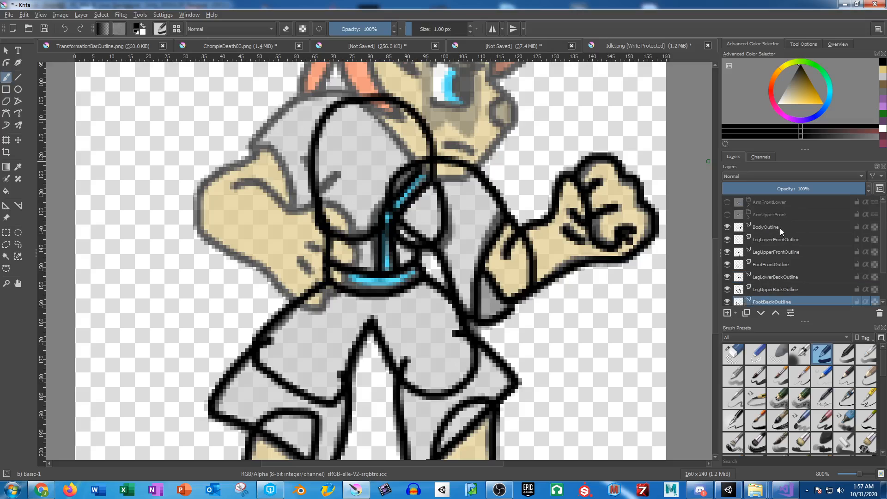
# Put the BodyOutline layer into its own group named Body and collapse the group
pyautogui.click(779, 229)
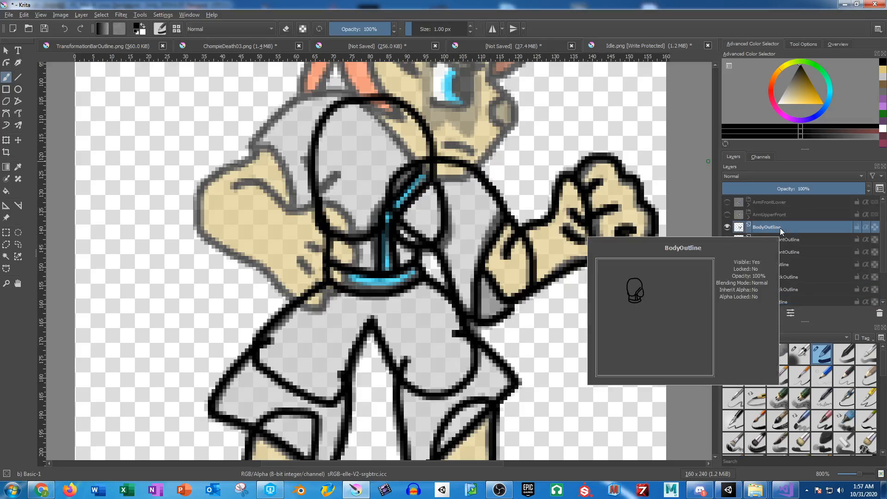
pyautogui.hotkey('ctrl', 'g')
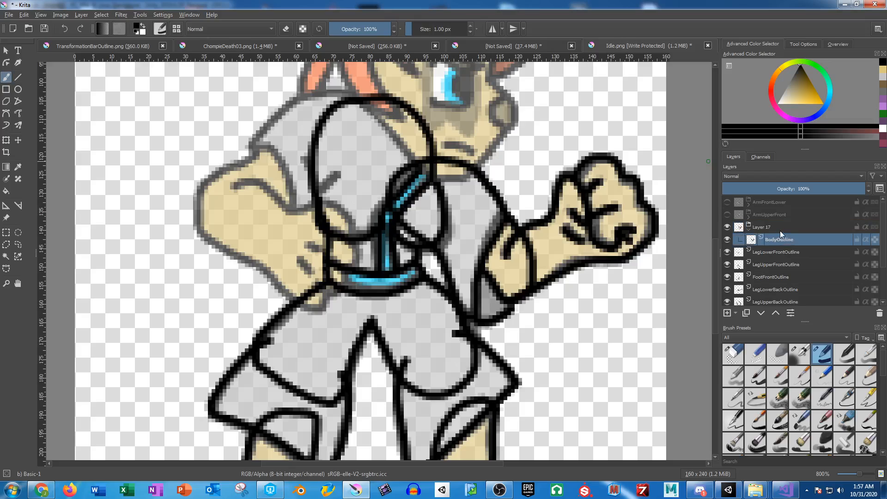
pyautogui.doubleClick(760, 228)
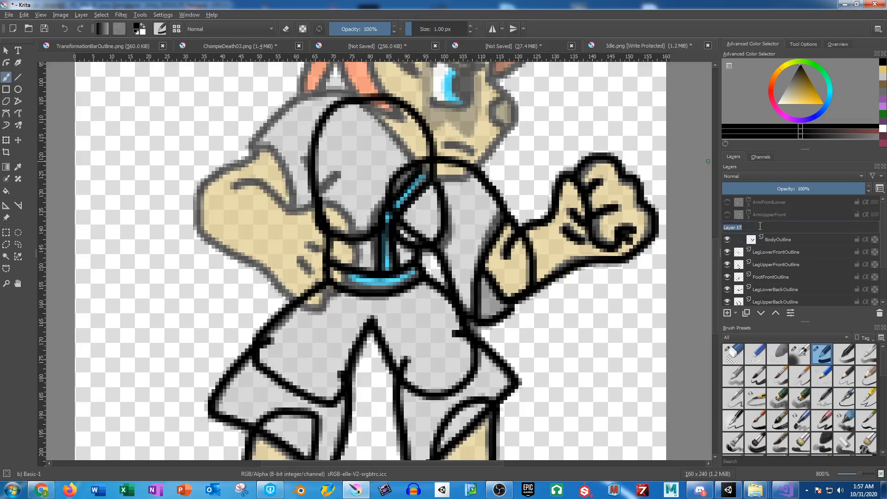
pyautogui.write('Body')
pyautogui.press('Return')
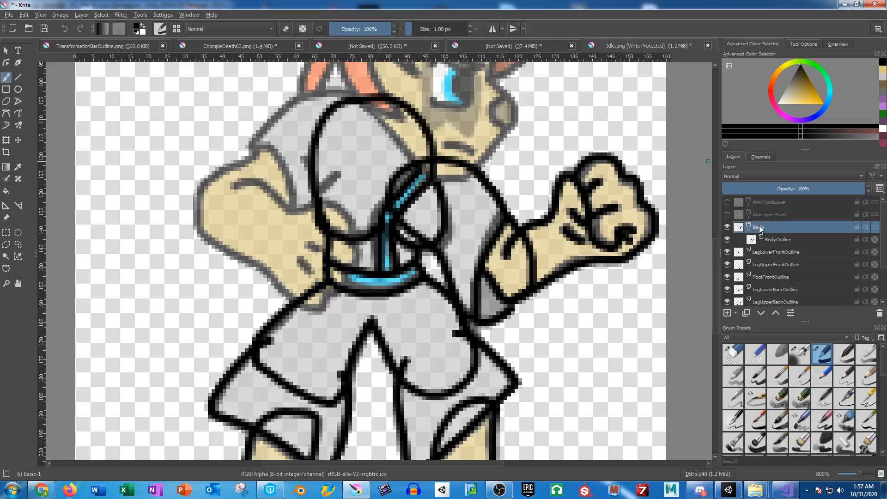
pyautogui.click(748, 228)
pyautogui.doubleClick(763, 241)
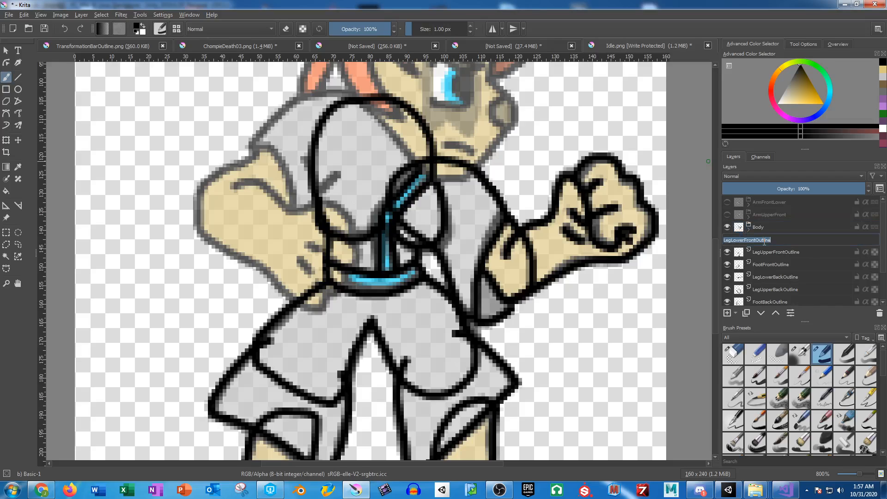
pyautogui.click(786, 251)
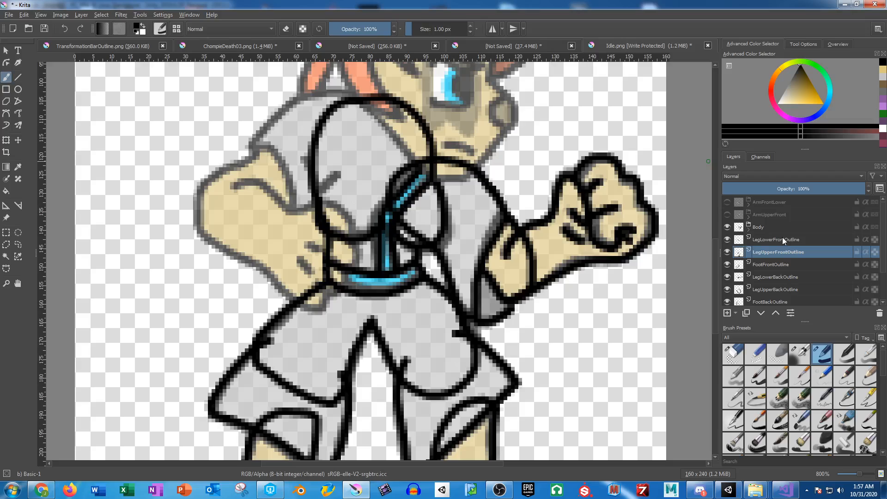
pyautogui.doubleClick(783, 238)
pyautogui.write('Le')
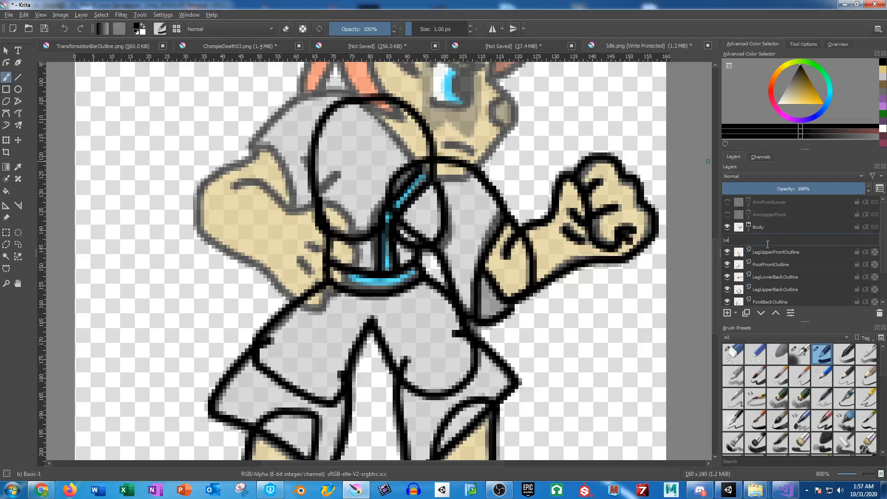
pyautogui.write('gLowerFront')
pyautogui.press('Return')
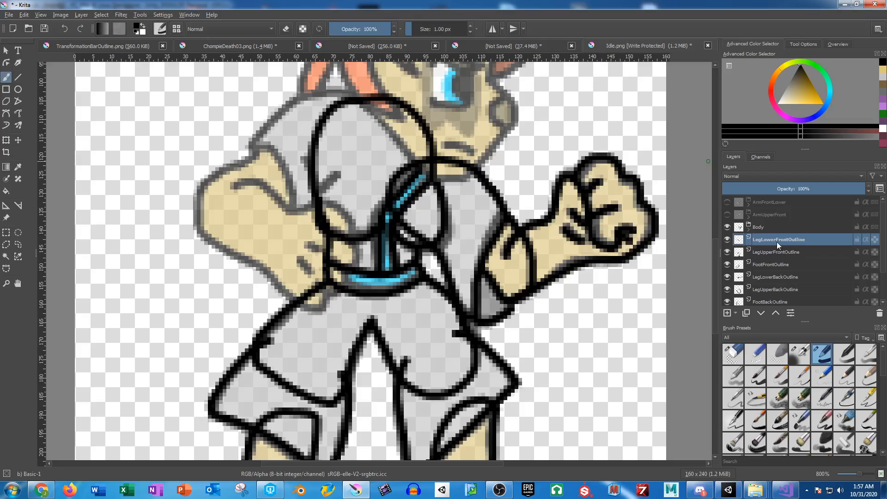
# Put the LegLowerFrontOutline layer into its own group named LegLowerFront
pyautogui.hotkey('ctrl', 'g')
pyautogui.doubleClick(764, 239)
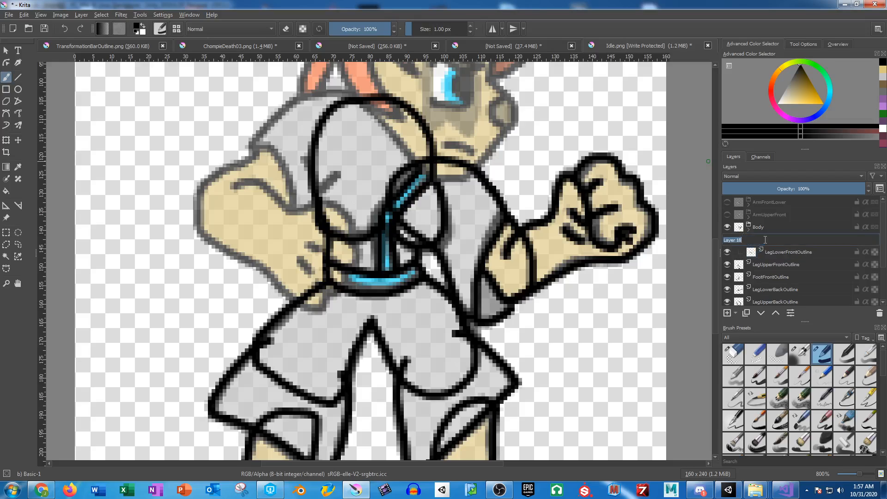
pyautogui.write('LegLowerFront')
pyautogui.press('Return')
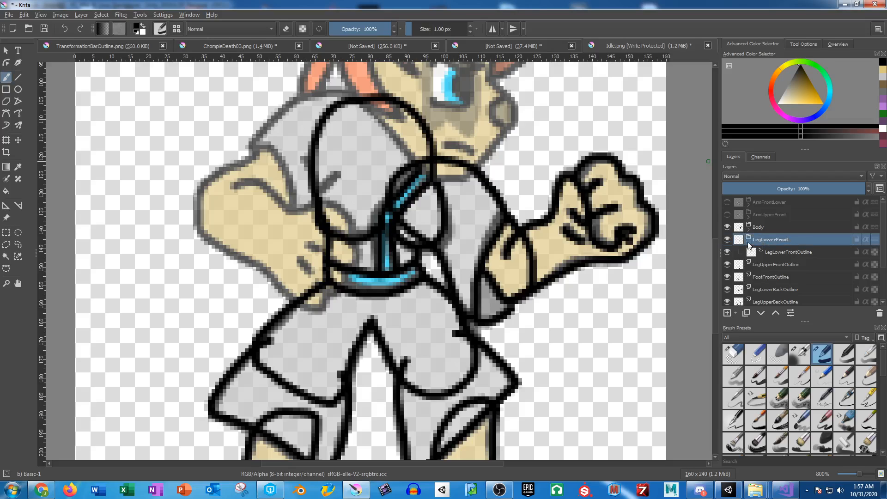
# Put the LegUpperFrontOutline layer into its own group named LegUpperFront and collapse the group
pyautogui.click(783, 251)
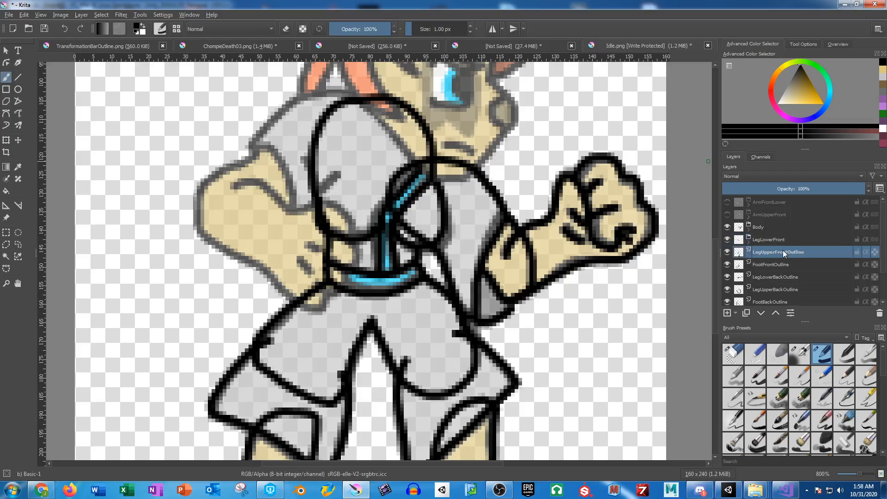
pyautogui.hotkey('ctrl', 'g')
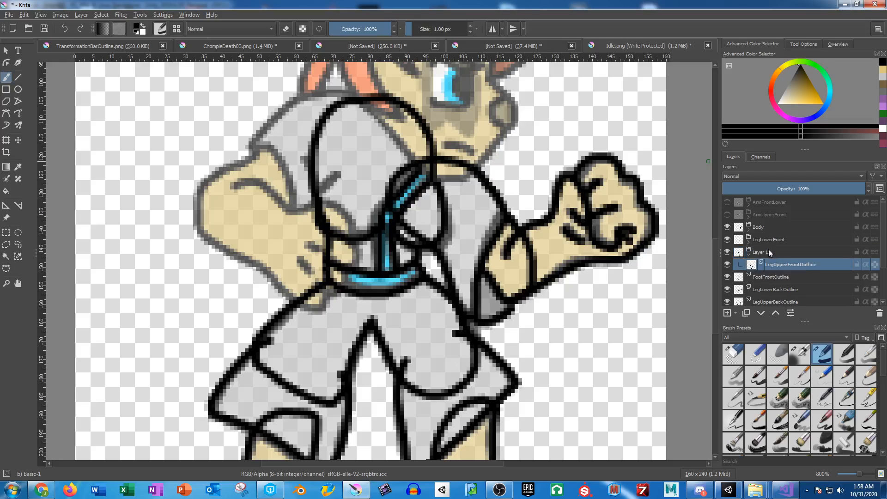
pyautogui.doubleClick(769, 248)
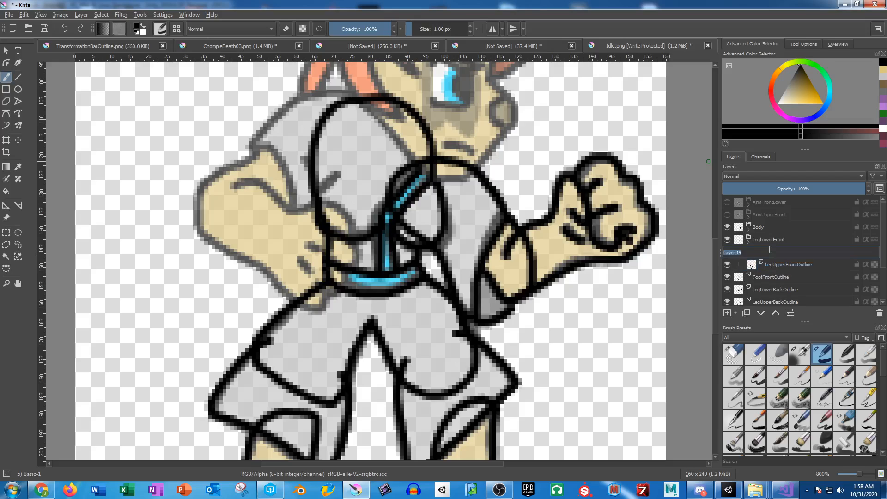
pyautogui.write('LegUpperFront')
pyautogui.press('Return')
pyautogui.click(749, 253)
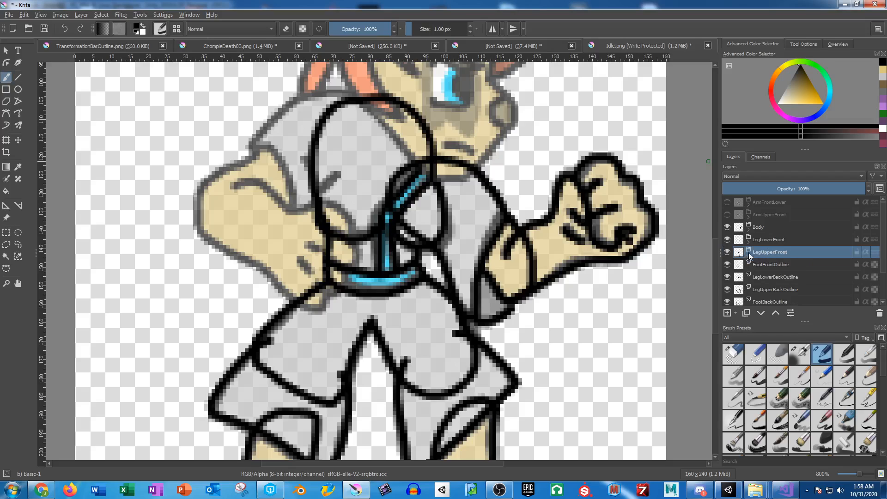
# Put the FootFrontOutline layer into its own group named FootFront and collapse the group
pyautogui.click(772, 264)
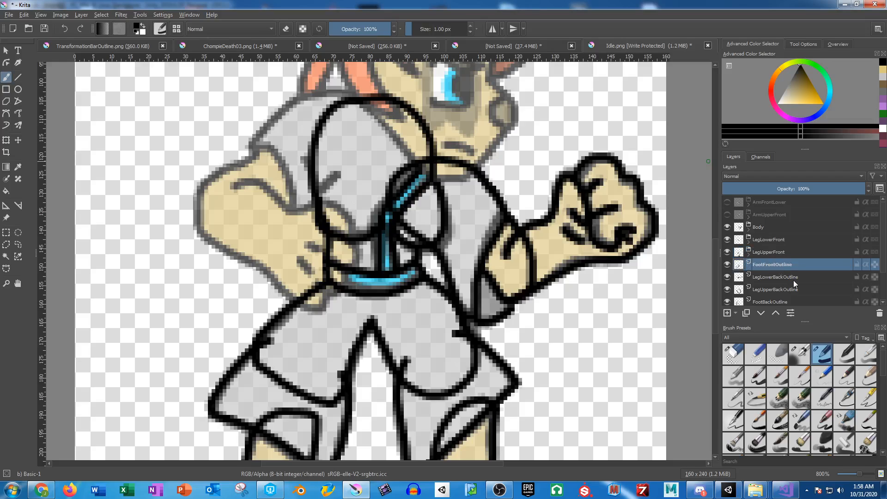
pyautogui.hotkey('ctrl', 'g')
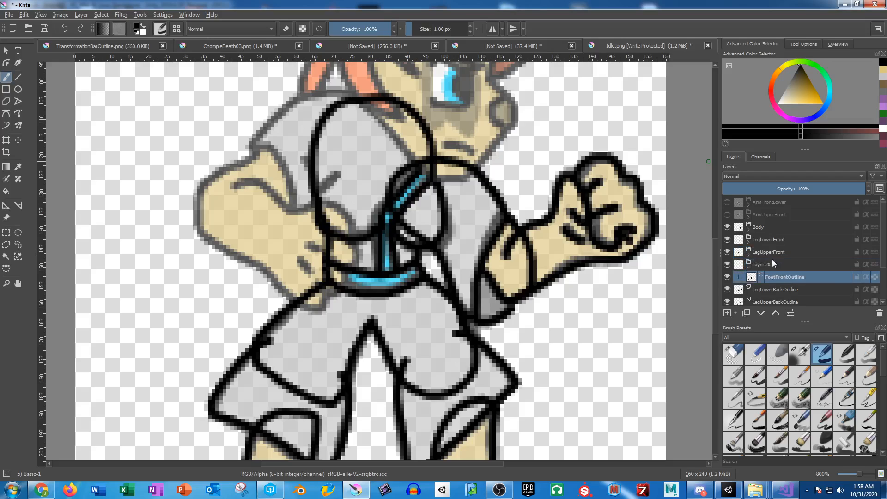
pyautogui.doubleClick(769, 262)
pyautogui.write('F')
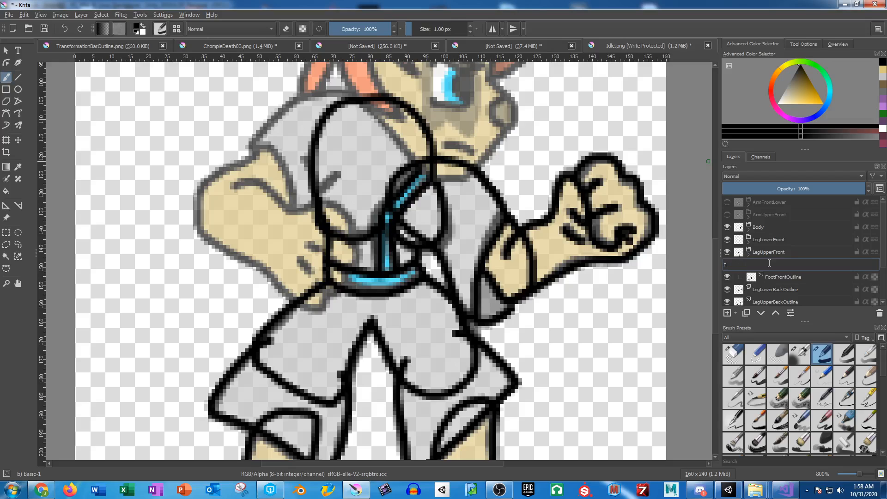
pyautogui.write('ootFront')
pyautogui.press('Return')
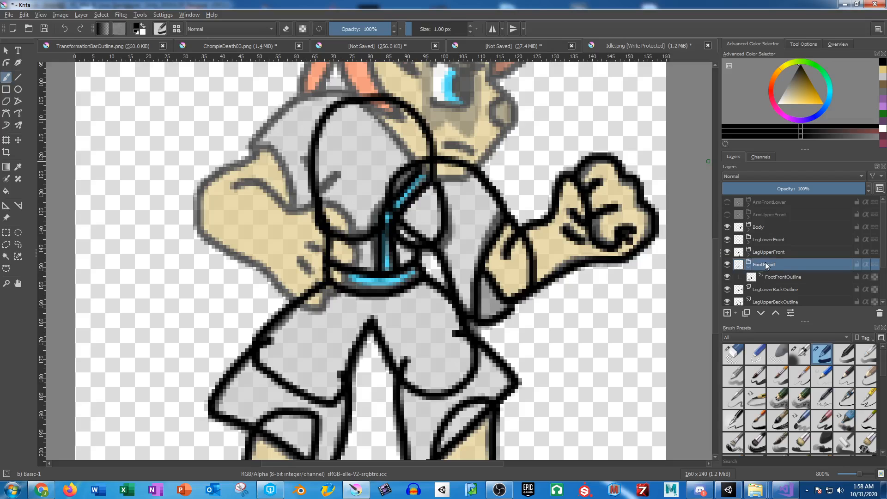
pyautogui.click(746, 268)
# Put the LegLowerBackOutline layer into its own group named LegLowerBack and collapse the group
pyautogui.click(765, 275)
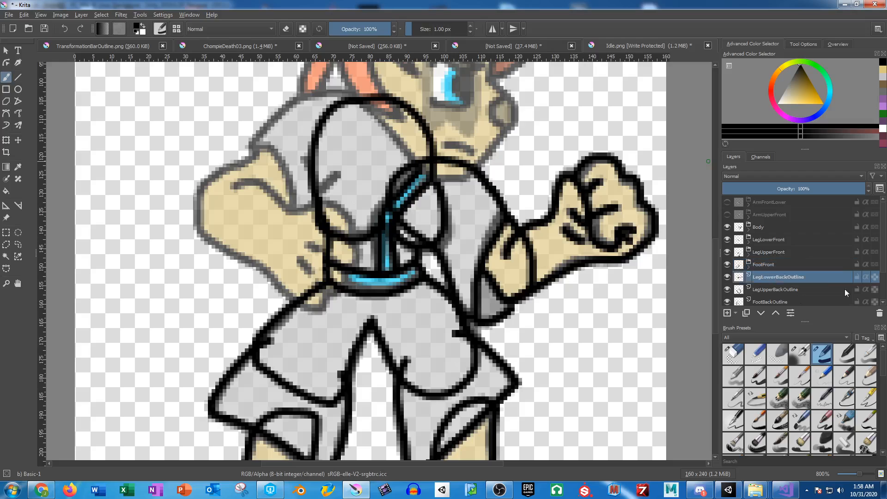
pyautogui.moveTo(846, 288)
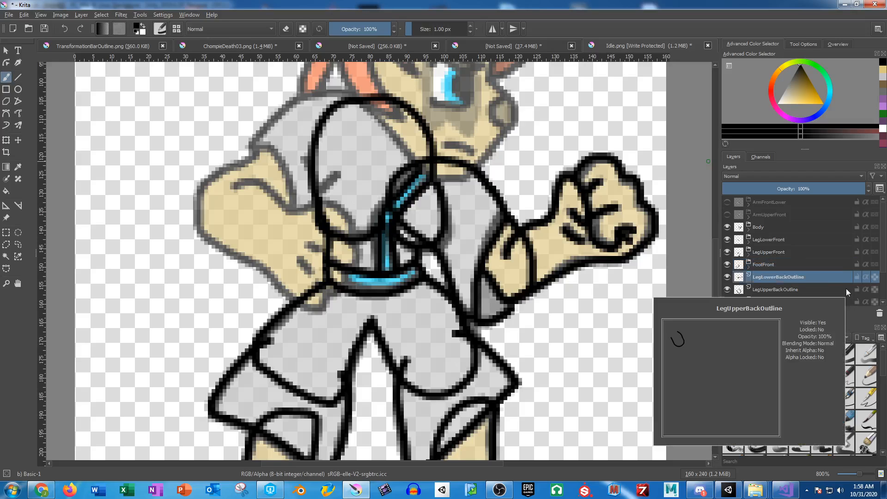
pyautogui.scroll(-1, 818, 242)
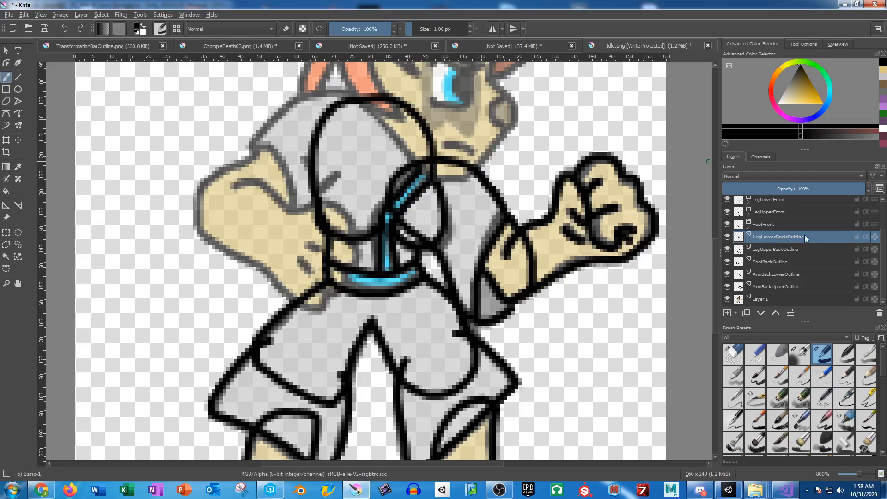
pyautogui.moveTo(789, 240)
pyautogui.hotkey('ctrl', 'g')
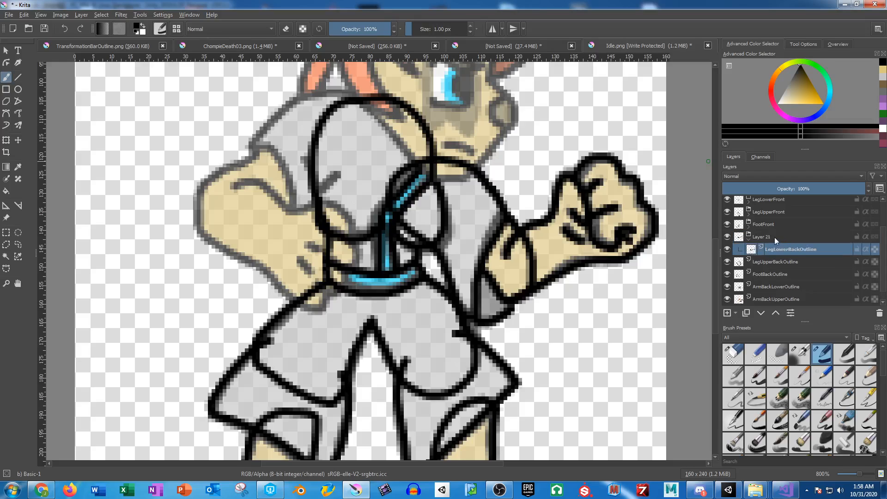
pyautogui.doubleClick(774, 237)
pyautogui.write('Leg')
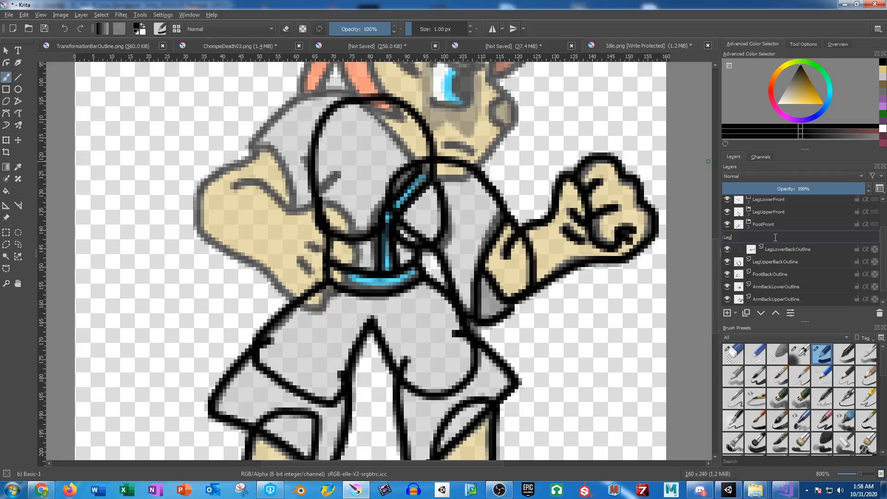
pyautogui.write('LowerBack')
pyautogui.press('Return')
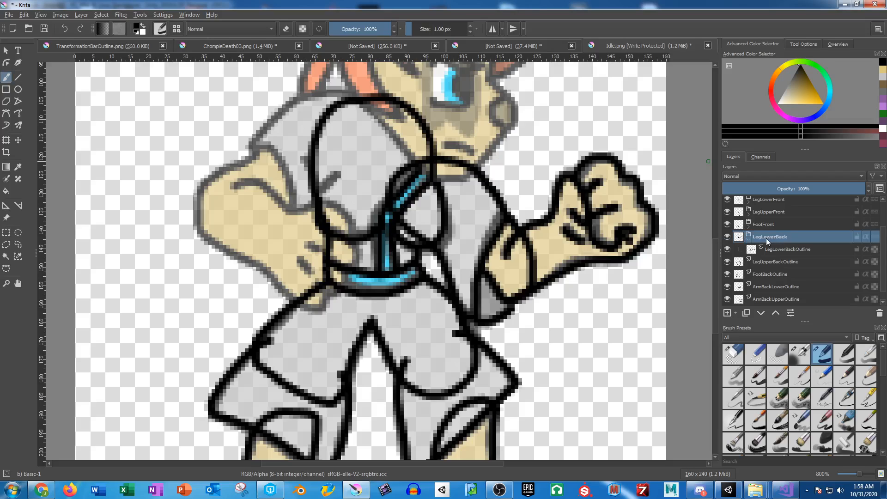
pyautogui.click(748, 238)
# Put the LegUpperBackOutline layer into its own group named LegUpperBack and collapse the group
pyautogui.click(771, 249)
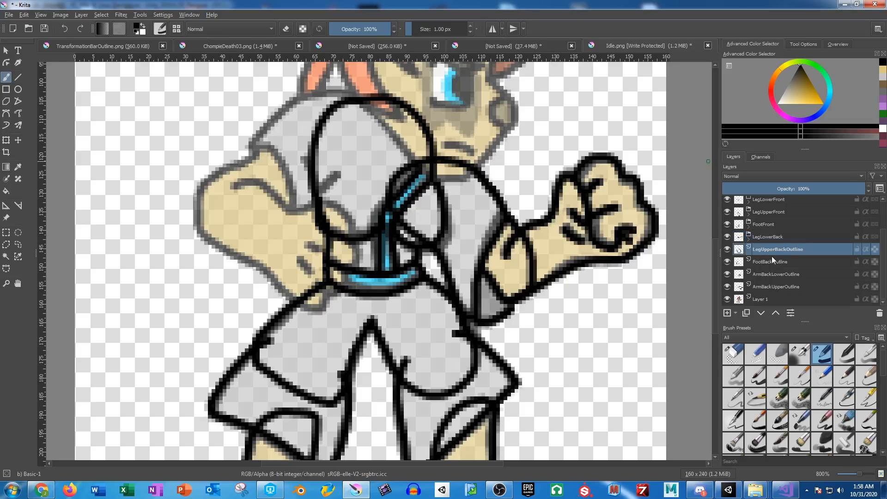
pyautogui.hotkey('ctrl', 'g')
pyautogui.doubleClick(766, 245)
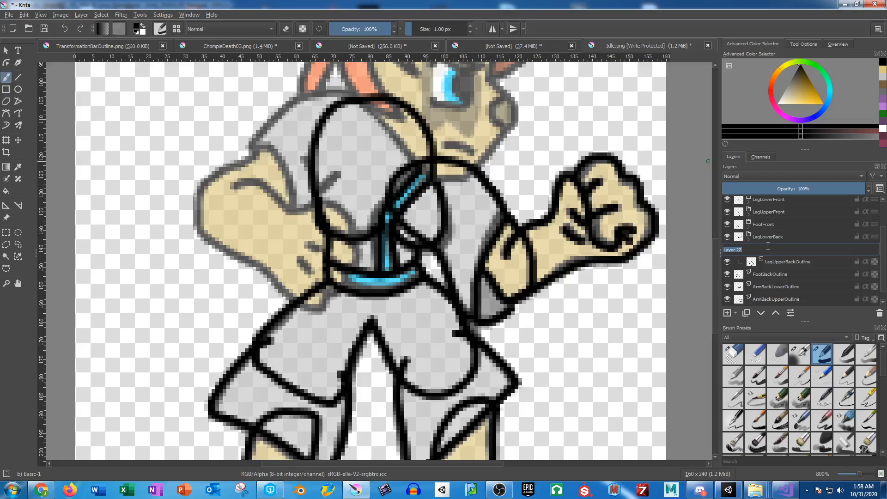
pyautogui.write('LegUpperBack')
pyautogui.press('Return')
pyautogui.click(748, 250)
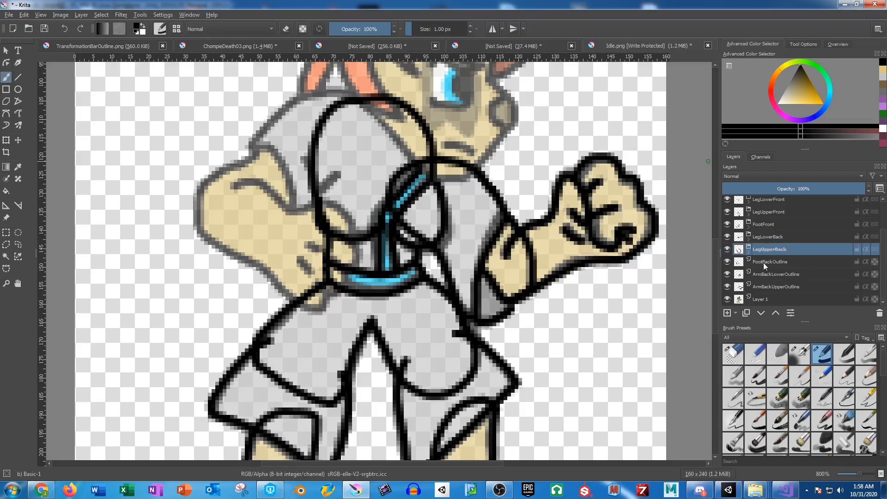
# Put the FootBackOutline layer in its own group named FootBack and collapse the group
pyautogui.click(765, 262)
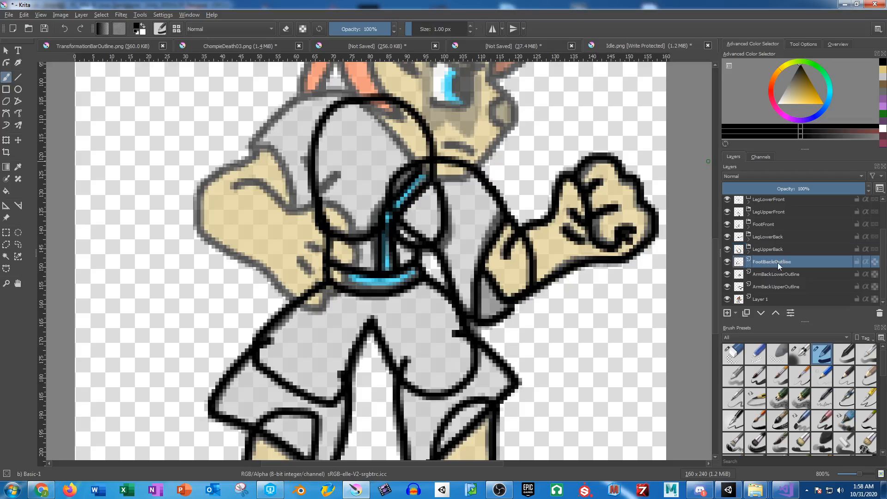
pyautogui.hotkey('ctrl', 'g')
pyautogui.doubleClick(769, 261)
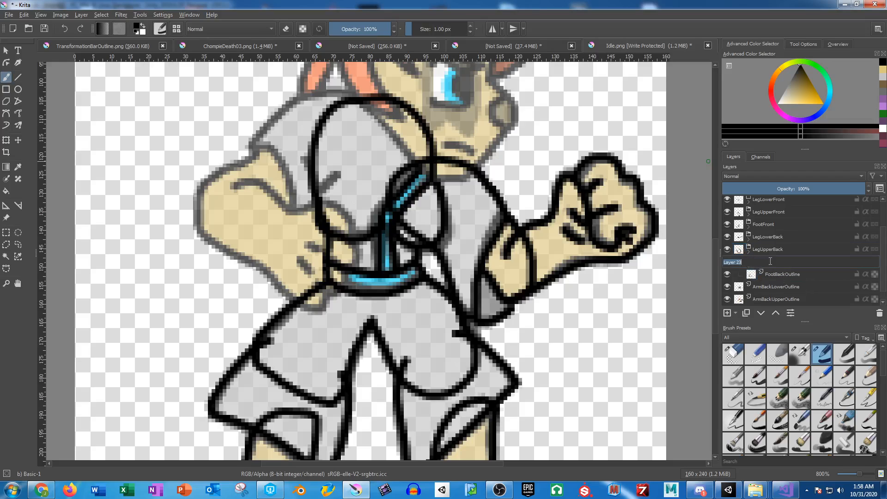
pyautogui.write('FootBack')
pyautogui.press('Return')
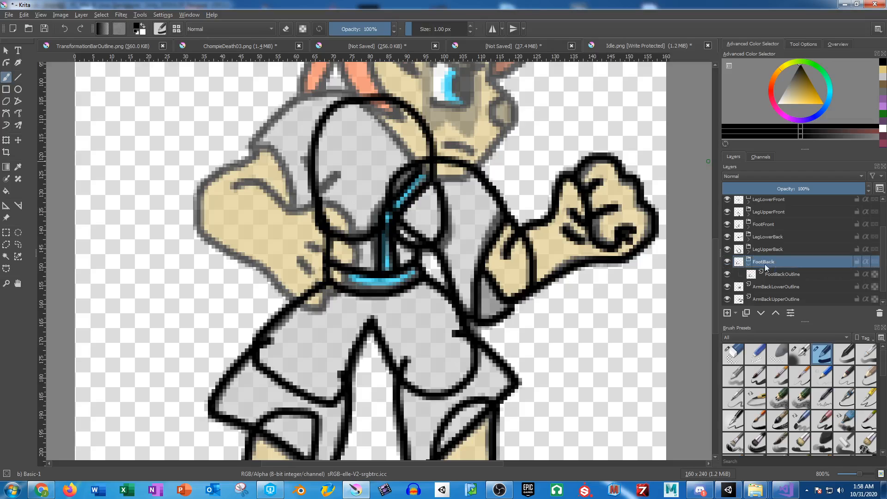
pyautogui.click(749, 262)
# Put the ArmBackLowerOutline layer in its own group named ArmBackLower and collapse the group
pyautogui.click(770, 275)
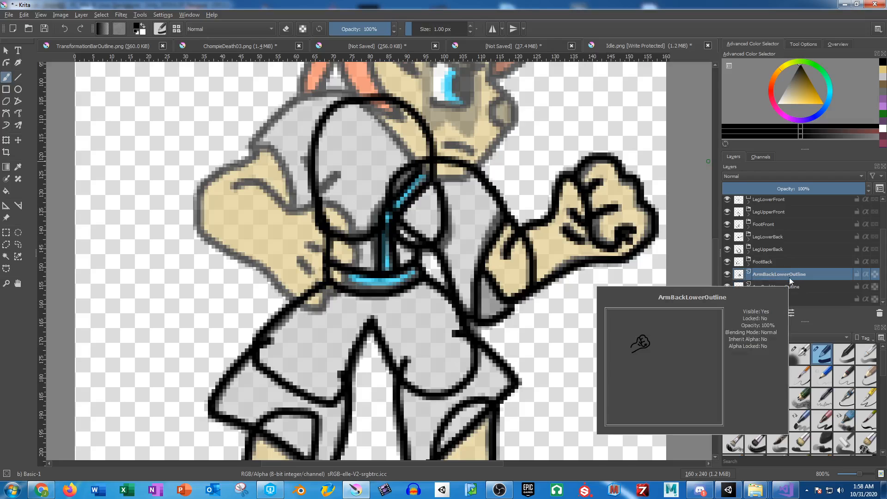
pyautogui.hotkey('ctrl', 'g')
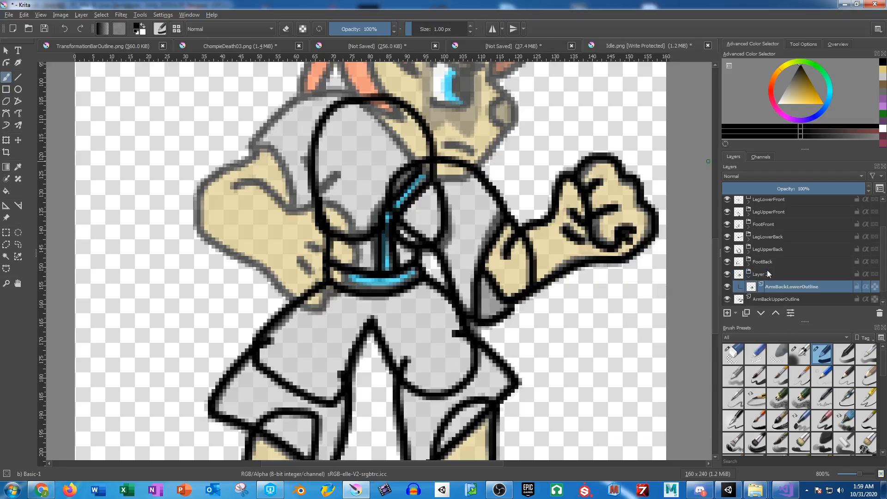
pyautogui.doubleClick(766, 270)
pyautogui.write('ArmBac')
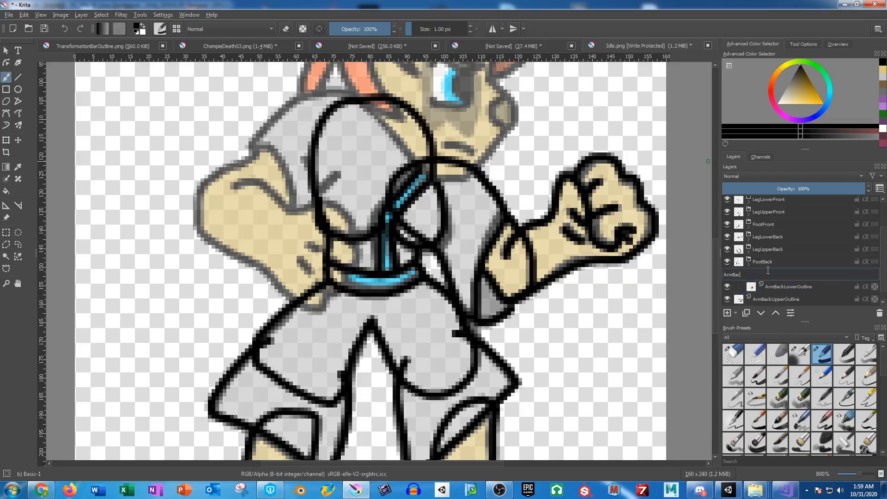
pyautogui.write('kLower')
pyautogui.press('Return')
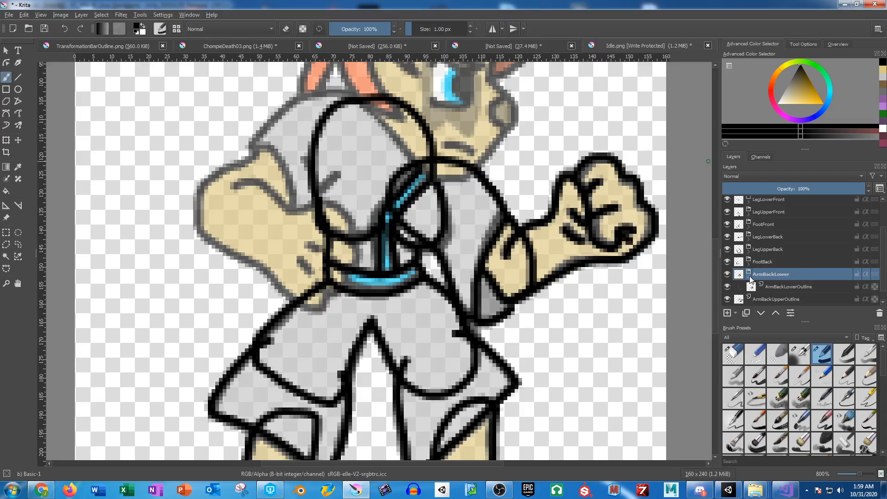
pyautogui.click(749, 277)
# Put the ArmBackUpperOutline layer in its own group named ArmBackUpper and collapse the group
pyautogui.click(772, 286)
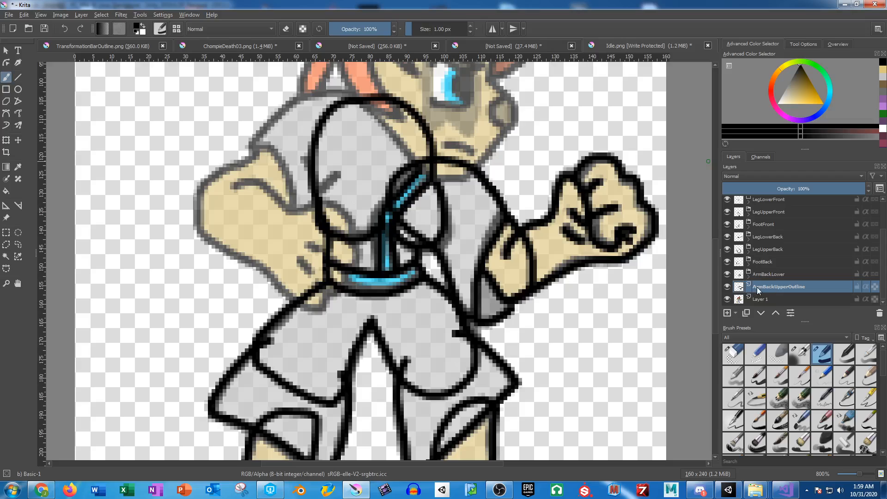
pyautogui.hotkey('ctrl', 'g')
pyautogui.doubleClick(771, 283)
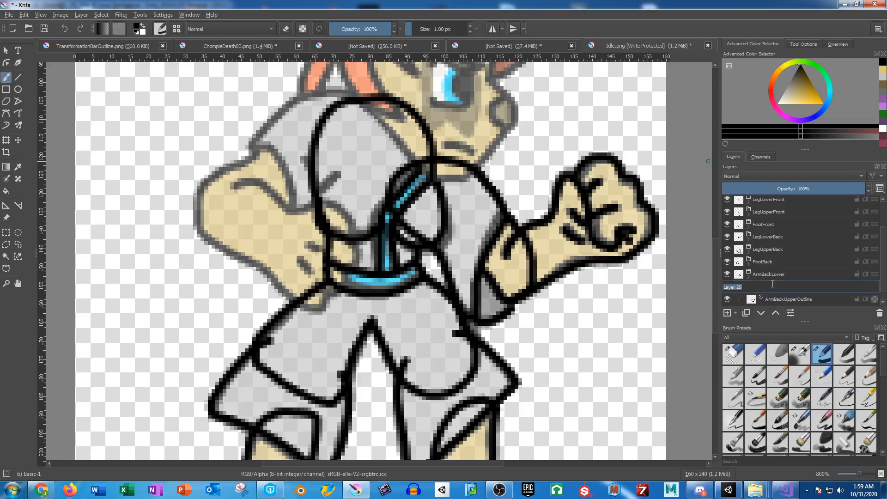
pyautogui.write('ArmBackUpper')
pyautogui.press('Return')
pyautogui.click(749, 287)
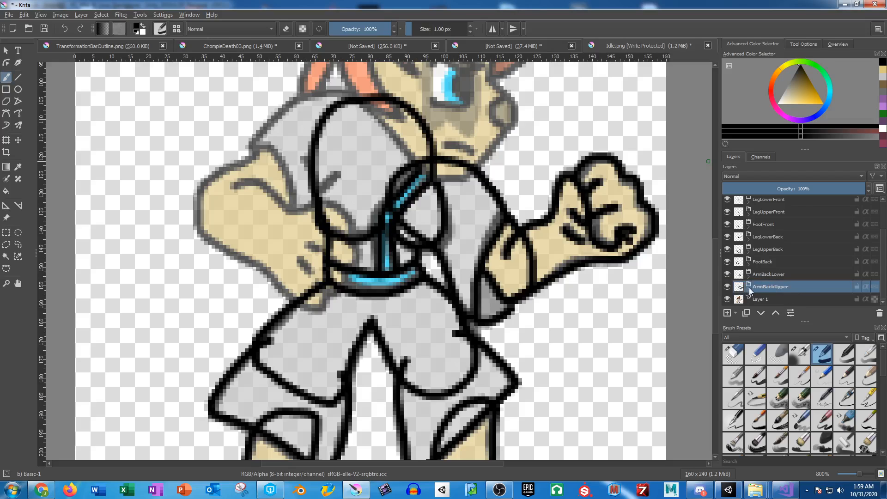
# Add a new paint layer beneath ArmBackUpperOutline inside the ArmBackUpper group
pyautogui.click(751, 292)
pyautogui.click(779, 300)
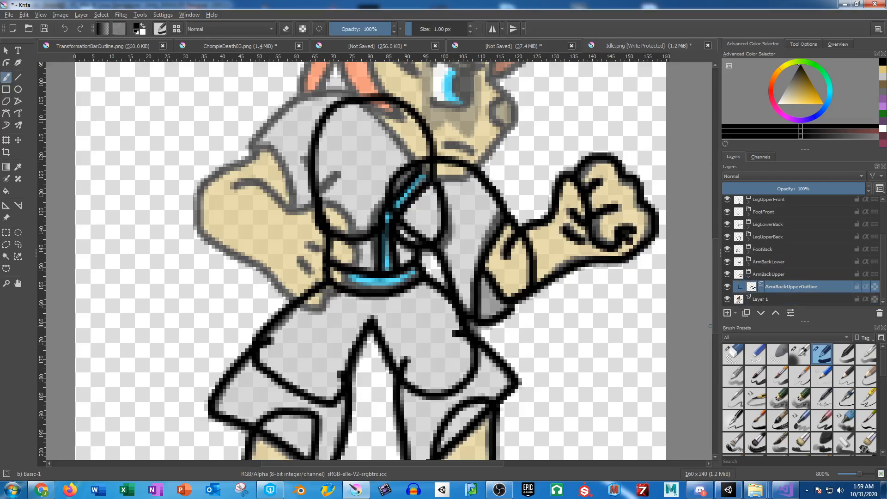
pyautogui.moveTo(783, 289); pyautogui.dragTo(775, 268)
pyautogui.press('Down')
pyautogui.click(777, 290)
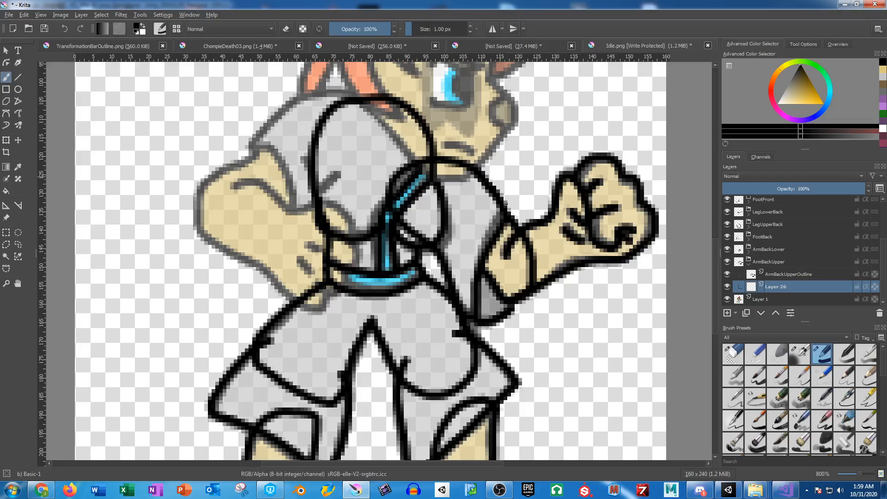
# Paint the bare skin of the upper back arm tan with a 3 px brush and hide the Layer 1 reference
pyautogui.click(879, 71)
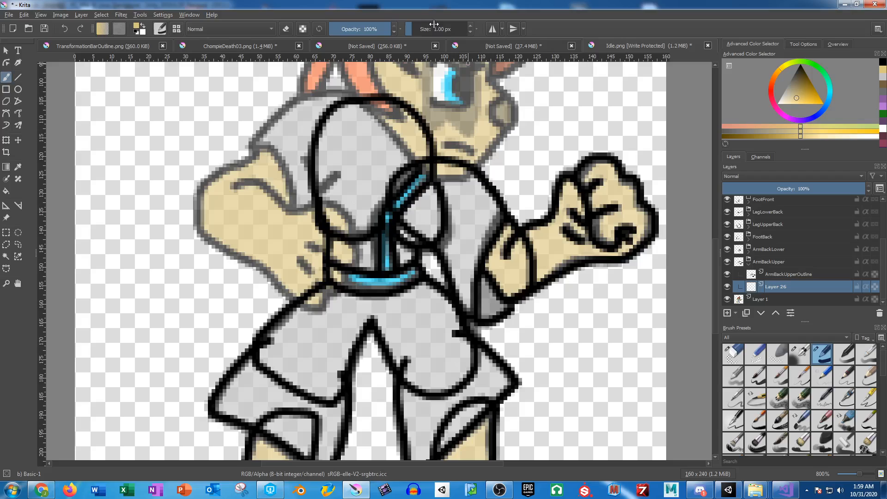
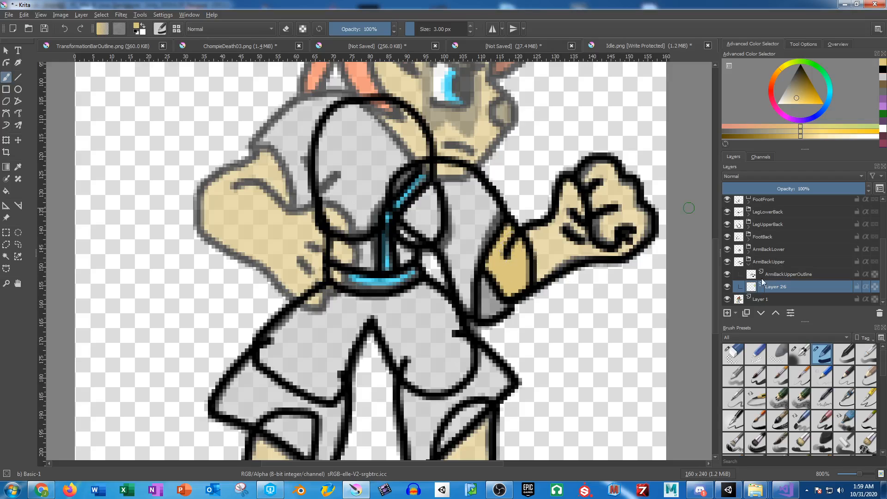
pyautogui.click(727, 299)
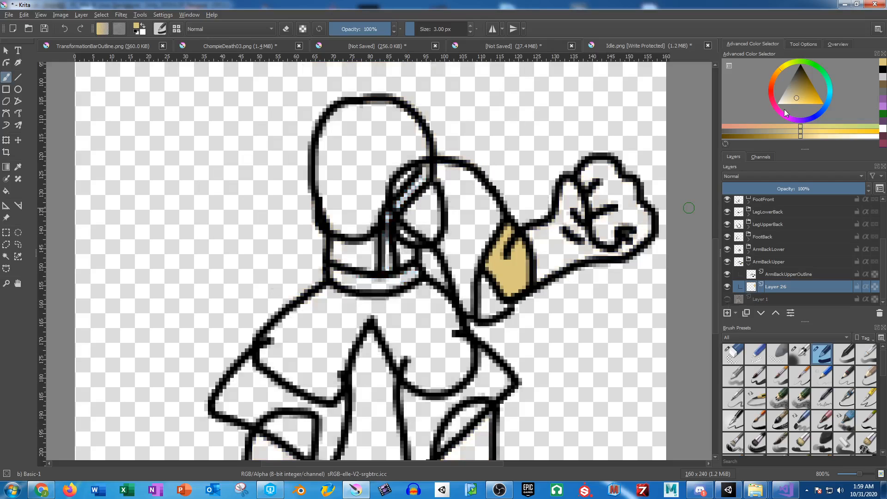
# Paint the back arm's sleeve light grey up to its outline with a 5 px brush
pyautogui.click(882, 79)
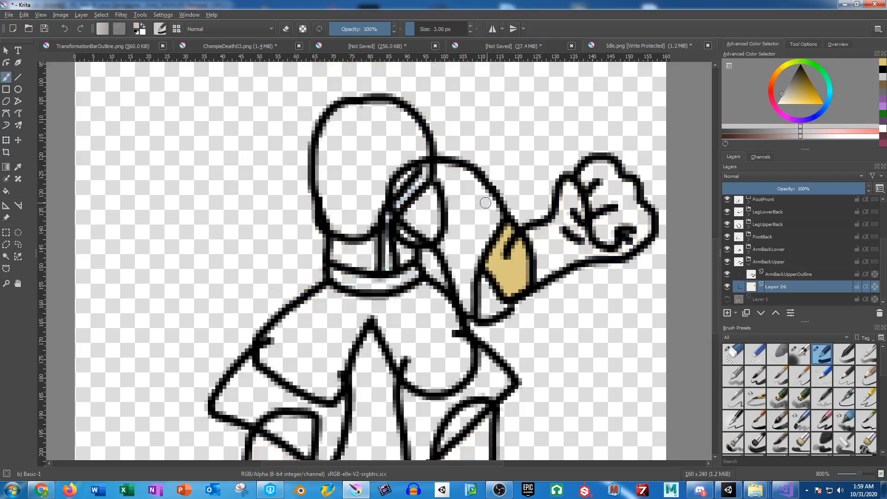
pyautogui.click(442, 29)
pyautogui.moveTo(442, 28); pyautogui.dragTo(415, 28)
pyautogui.scroll(2, 438, 162)
pyautogui.moveTo(390, 184)
pyautogui.mouseDown()
pyautogui.moveTo(429, 173)
pyautogui.moveTo(494, 198)
pyautogui.moveTo(490, 185)
pyautogui.moveTo(542, 253)
pyautogui.moveTo(492, 377)
pyautogui.moveTo(444, 312)
pyautogui.moveTo(381, 257)
pyautogui.moveTo(370, 233)
pyautogui.moveTo(385, 205)
pyautogui.moveTo(424, 216)
pyautogui.moveTo(436, 204)
pyautogui.moveTo(499, 248)
pyautogui.moveTo(482, 321)
pyautogui.moveTo(406, 234)
pyautogui.moveTo(412, 221)
pyautogui.moveTo(463, 267)
pyautogui.moveTo(451, 239)
pyautogui.moveTo(467, 282)
pyautogui.moveTo(456, 236)
pyautogui.moveTo(411, 215)
pyautogui.moveTo(432, 285)
pyautogui.moveTo(470, 260)
pyautogui.moveTo(390, 206)
pyautogui.moveTo(426, 253)
pyautogui.moveTo(379, 226)
pyautogui.moveTo(372, 236)
pyautogui.moveTo(367, 214)
pyautogui.moveTo(374, 198)
pyautogui.moveTo(412, 180)
pyautogui.moveTo(470, 176)
pyautogui.moveTo(509, 199)
pyautogui.moveTo(538, 252)
pyautogui.moveTo(535, 269)
pyautogui.moveTo(492, 272)
pyautogui.moveTo(464, 180)
pyautogui.mouseUp()
pyautogui.moveTo(479, 313)
pyautogui.mouseDown()
pyautogui.moveTo(451, 293)
pyautogui.moveTo(476, 349)
pyautogui.moveTo(465, 315)
pyautogui.mouseUp()
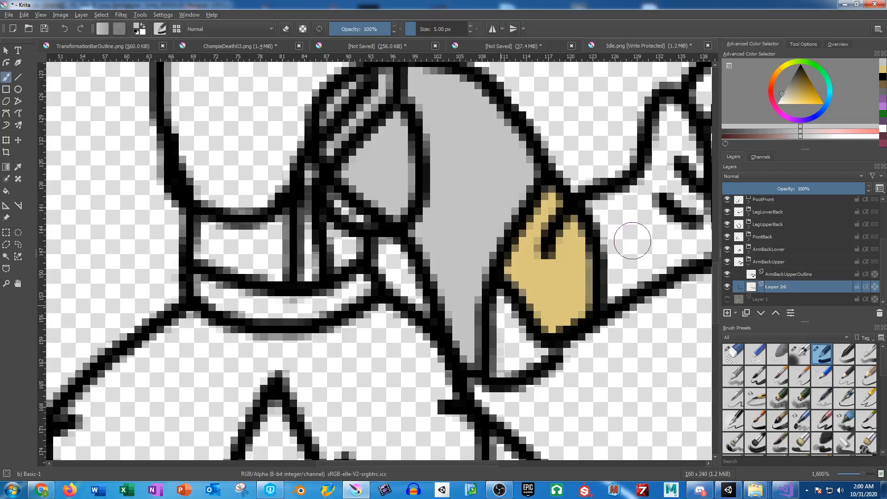
# Show Layer 1 at full opacity to sample the dark grey of the sleeve's inside, and dim it to about 60% and hide it
pyautogui.click(728, 298)
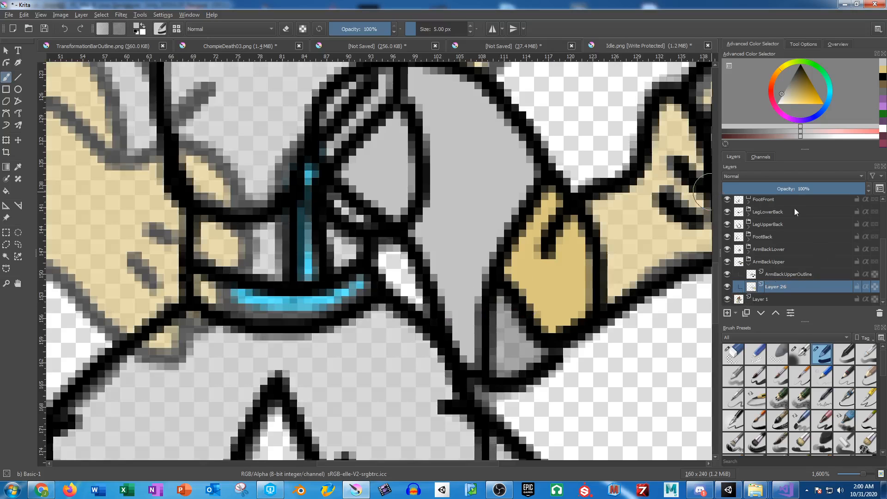
pyautogui.click(785, 298)
pyautogui.moveTo(792, 188); pyautogui.dragTo(882, 188)
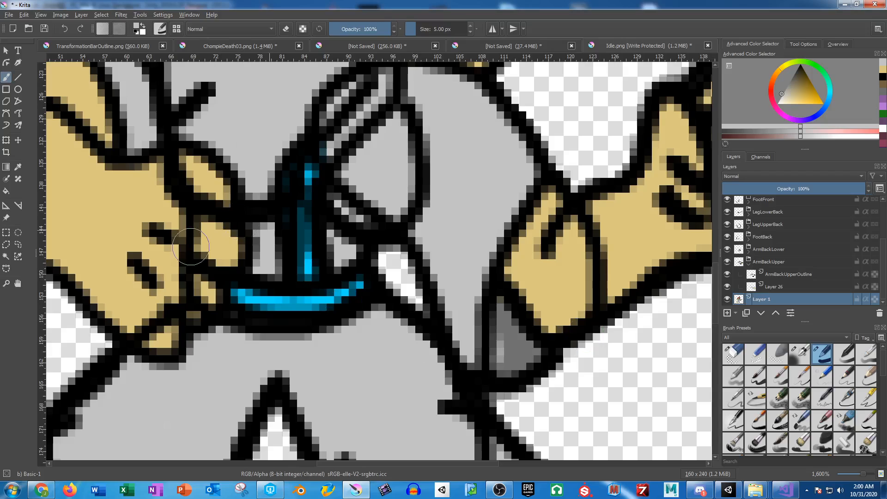
pyautogui.click(20, 171)
pyautogui.click(522, 348)
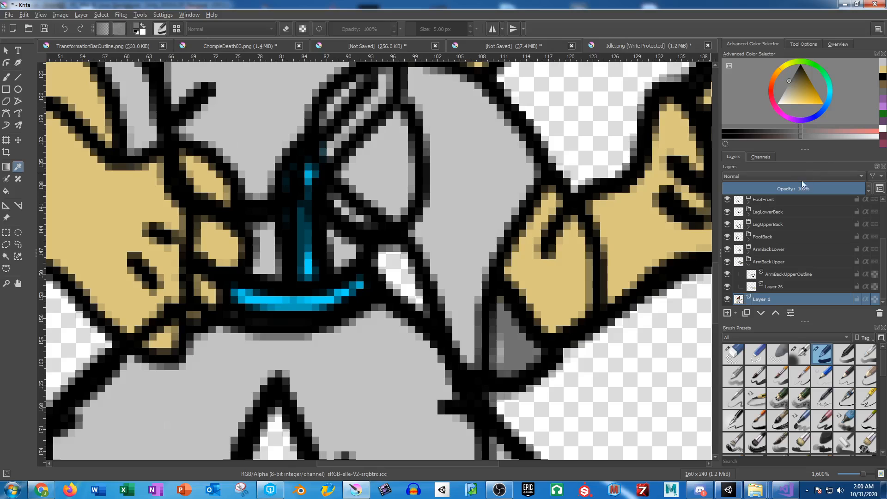
pyautogui.moveTo(803, 184); pyautogui.dragTo(808, 187)
pyautogui.click(727, 299)
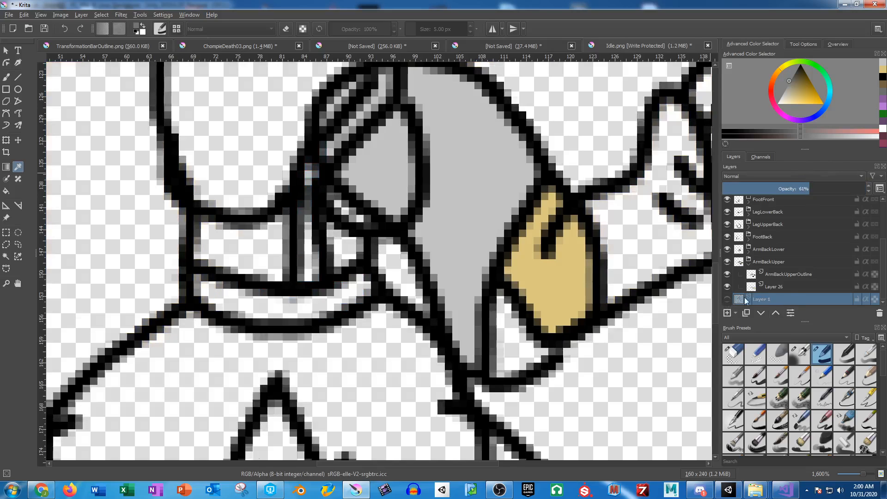
# Paint the inside of the back arm's sleeve opening dark grey on Layer 26 with a 3 px brush
pyautogui.click(786, 288)
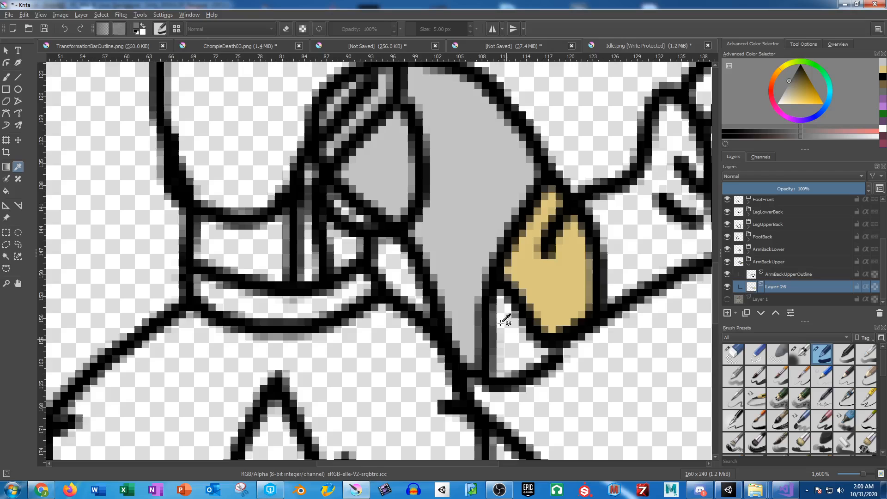
pyautogui.press('b')
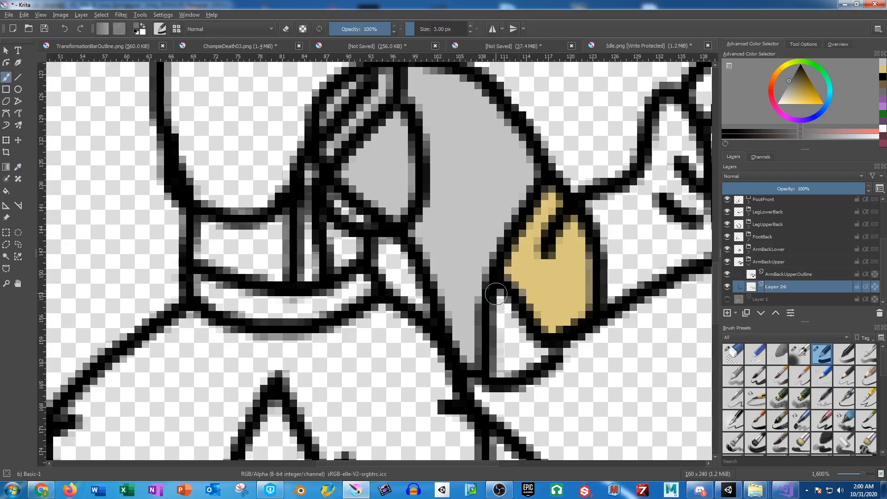
pyautogui.moveTo(496, 294)
pyautogui.mouseDown()
pyautogui.moveTo(535, 349)
pyautogui.moveTo(501, 369)
pyautogui.moveTo(492, 318)
pyautogui.moveTo(513, 344)
pyautogui.moveTo(502, 348)
pyautogui.mouseUp()
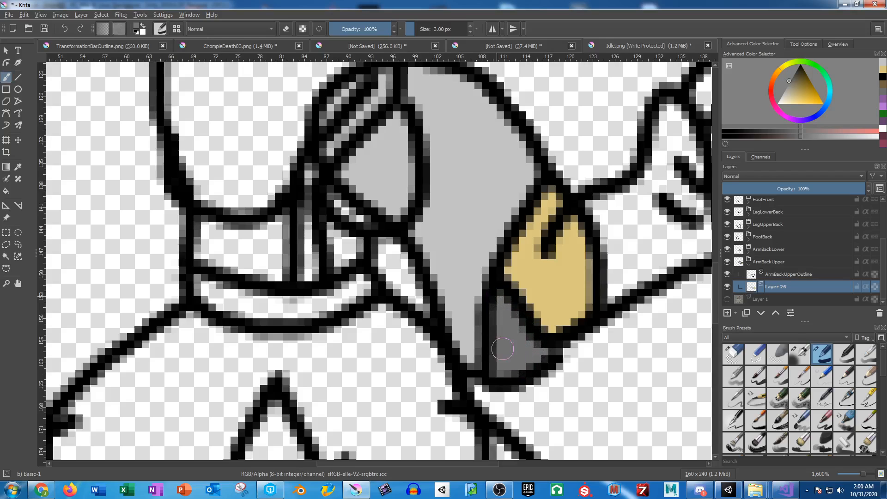
# Collapse the ArmBackUpper group and add a new paint layer beneath ArmBackLowerOutline inside the ArmBackLower group
pyautogui.scroll(-2, 563, 236)
pyautogui.moveTo(579, 183); pyautogui.dragTo(531, 210)
pyautogui.scroll(1, 563, 221)
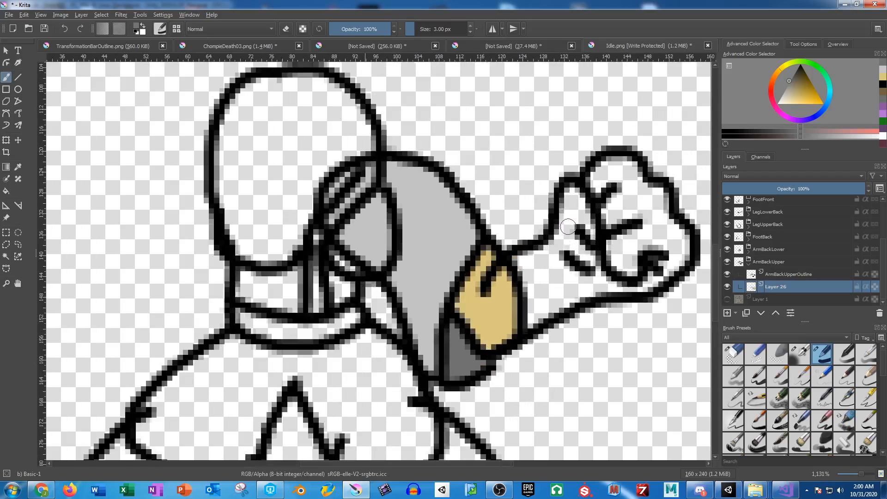
pyautogui.click(749, 265)
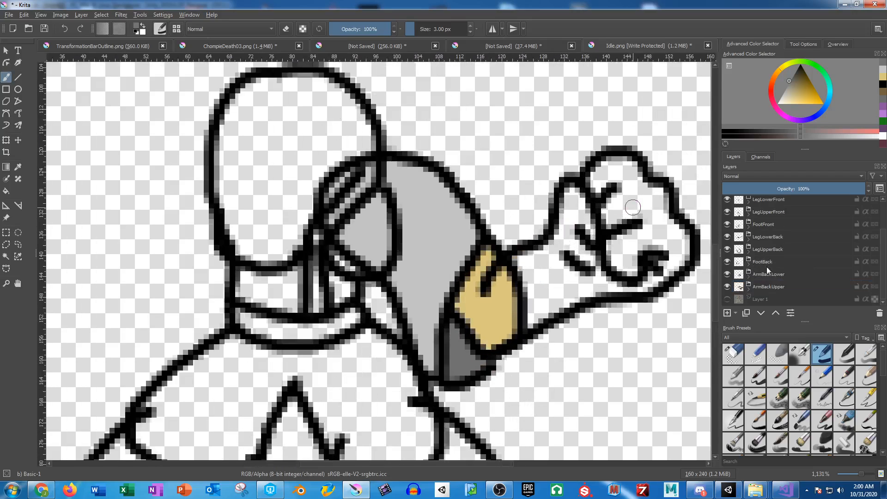
pyautogui.click(765, 274)
pyautogui.click(749, 278)
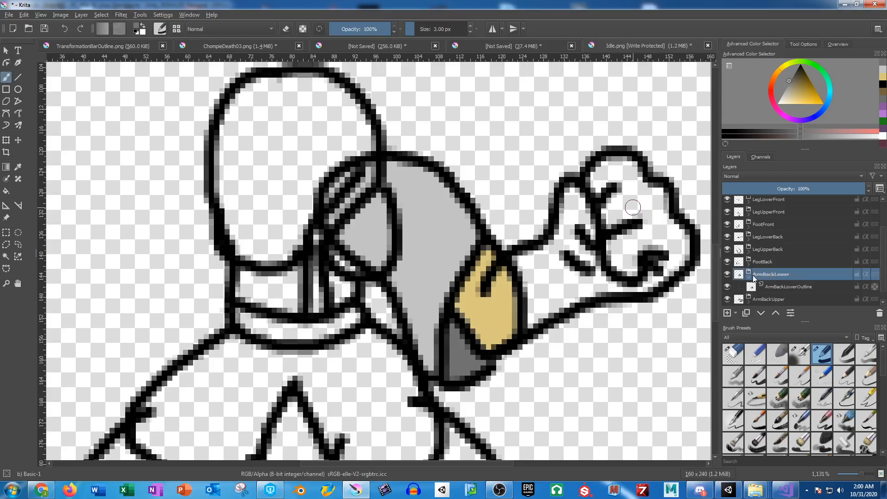
pyautogui.click(790, 291)
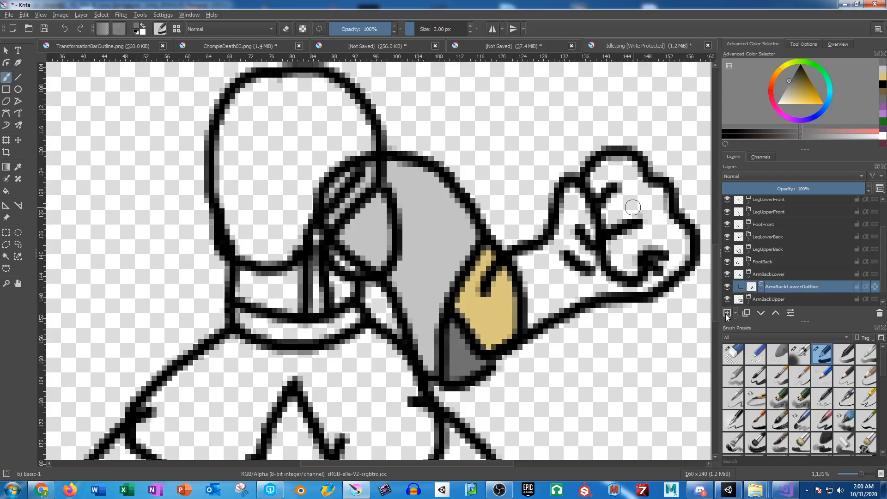
pyautogui.moveTo(783, 299); pyautogui.dragTo(803, 286)
pyautogui.click(785, 299)
# Paint the back forearm and fist tan, enlarging the brush to 7 px for the large areas
pyautogui.click(882, 81)
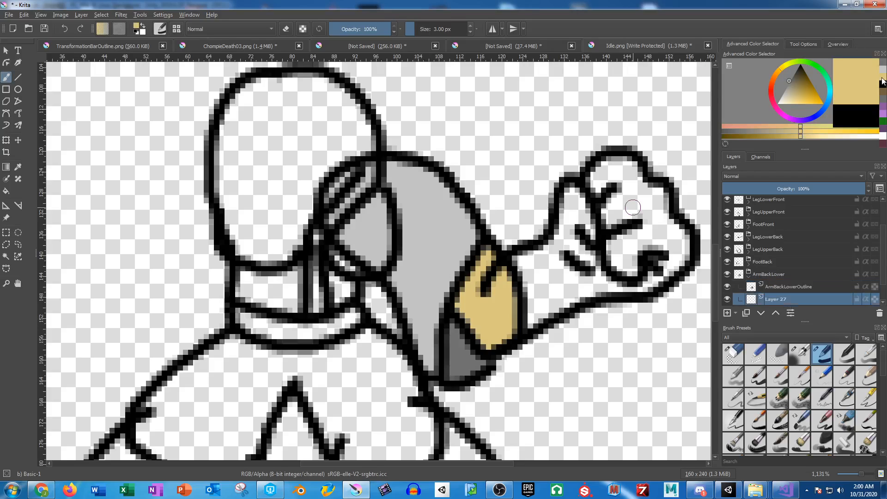
pyautogui.moveTo(635, 237)
pyautogui.mouseDown()
pyautogui.moveTo(583, 211)
pyautogui.moveTo(605, 206)
pyautogui.mouseUp()
pyautogui.click(435, 29)
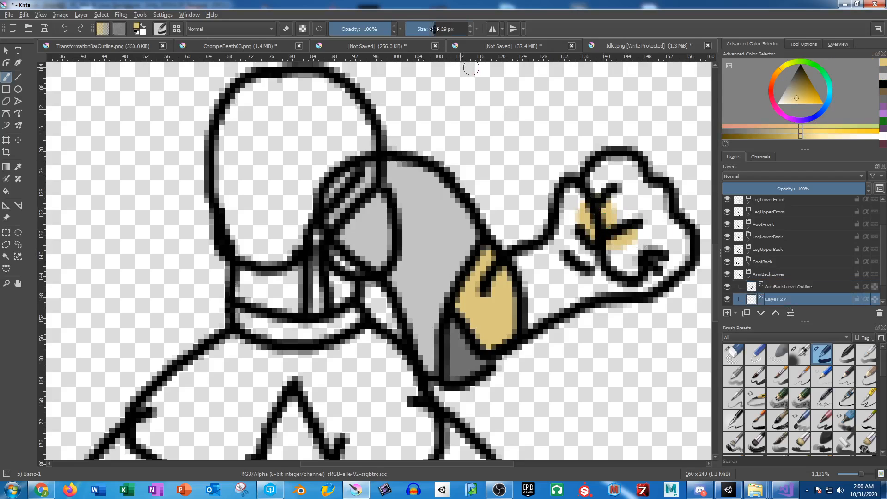
pyautogui.moveTo(434, 29); pyautogui.dragTo(417, 29)
pyautogui.moveTo(577, 236)
pyautogui.mouseDown()
pyautogui.moveTo(576, 198)
pyautogui.moveTo(595, 193)
pyautogui.moveTo(619, 170)
pyautogui.moveTo(636, 199)
pyautogui.moveTo(649, 199)
pyautogui.moveTo(665, 249)
pyautogui.moveTo(640, 269)
pyautogui.moveTo(579, 274)
pyautogui.moveTo(493, 328)
pyautogui.moveTo(506, 284)
pyautogui.moveTo(561, 254)
pyautogui.moveTo(576, 220)
pyautogui.moveTo(601, 212)
pyautogui.moveTo(629, 230)
pyautogui.moveTo(629, 251)
pyautogui.moveTo(572, 254)
pyautogui.moveTo(567, 279)
pyautogui.moveTo(606, 275)
pyautogui.moveTo(547, 290)
pyautogui.mouseUp()
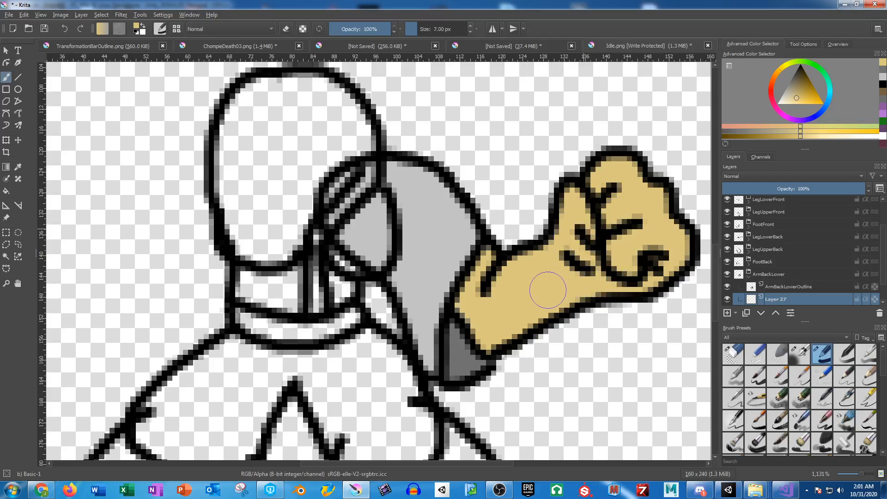
# Hide the ArmBackUpper group to inspect the covered end of the painted forearm, and reopen the ArmBackLower group
pyautogui.click(749, 277)
pyautogui.click(726, 286)
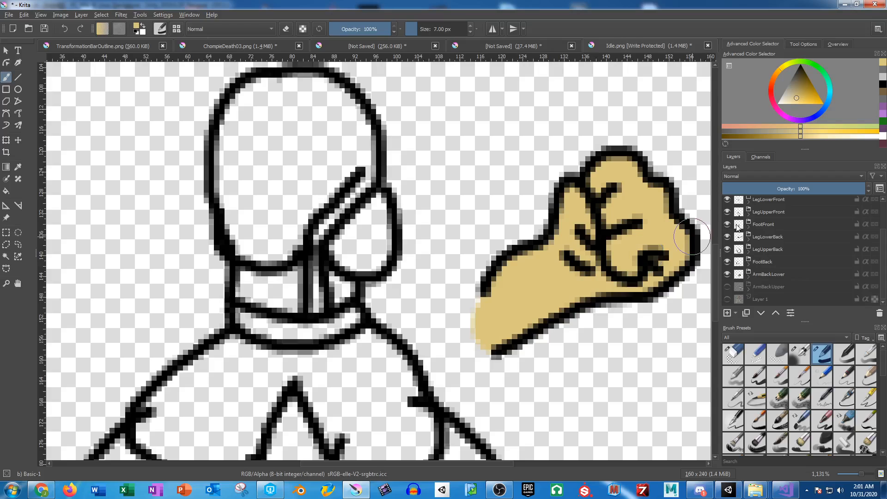
pyautogui.click(748, 276)
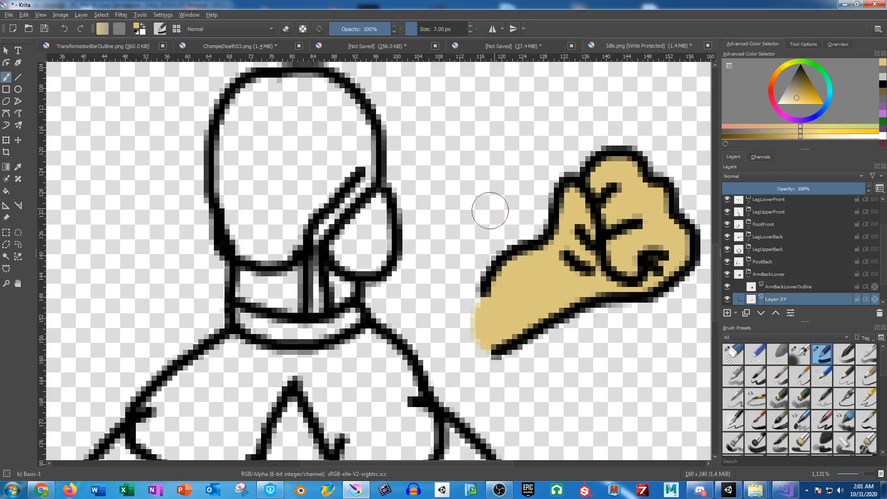
# Collapse the ArmBackLower group and add a new paint layer beneath FootBackOutline inside the FootBack group
pyautogui.scroll(-2, 436, 165)
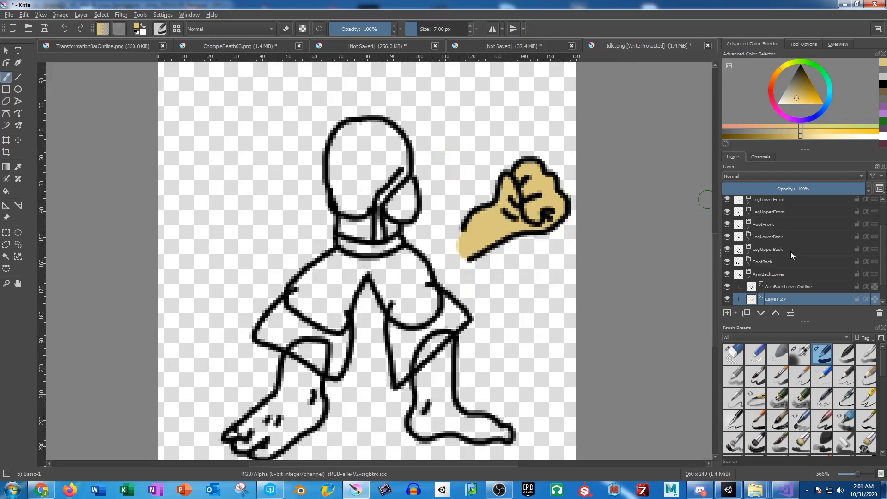
pyautogui.click(749, 277)
pyautogui.click(748, 266)
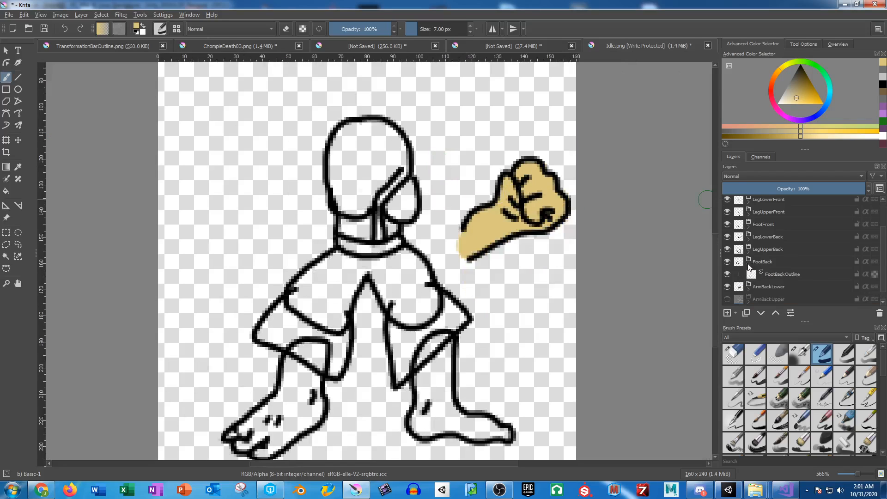
pyautogui.click(772, 275)
pyautogui.click(726, 313)
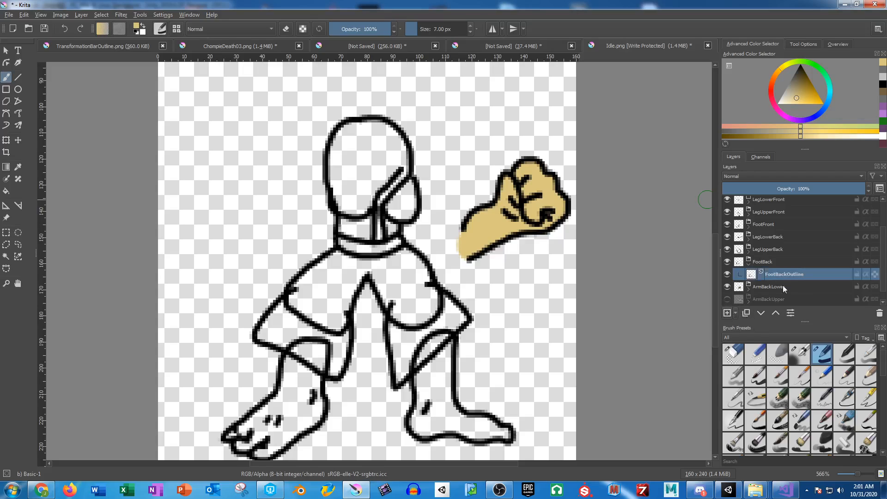
pyautogui.moveTo(776, 288)
pyautogui.mouseDown()
pyautogui.moveTo(777, 271)
pyautogui.moveTo(781, 288)
pyautogui.mouseUp()
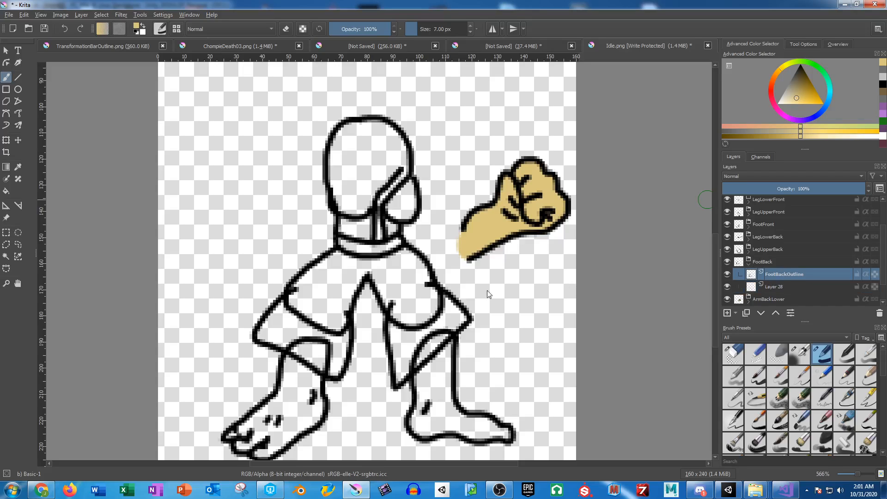
pyautogui.click(780, 287)
# Paint the back foot and ankle tan on Layer 28 with the 7 px brush, using 3 px for the toe tip
pyautogui.moveTo(379, 356); pyautogui.dragTo(473, 256)
pyautogui.scroll(3, 472, 258)
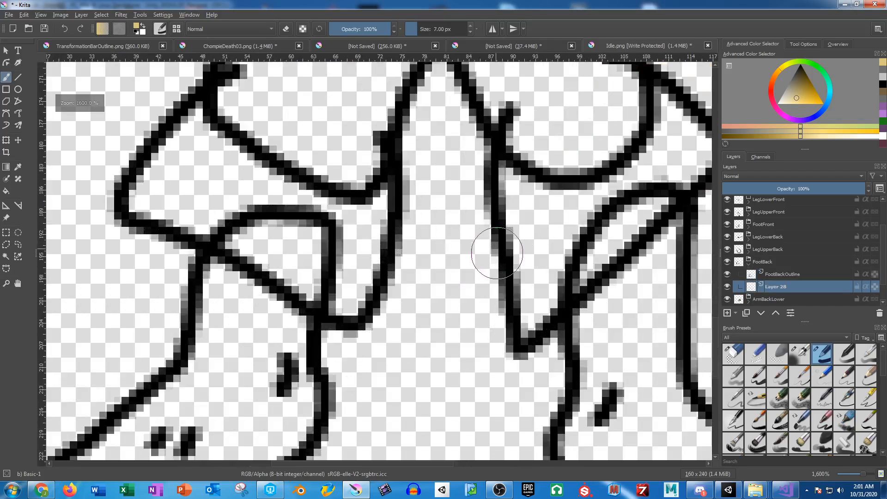
pyautogui.scroll(-1, 496, 253)
pyautogui.moveTo(489, 220)
pyautogui.mouseDown()
pyautogui.moveTo(485, 237)
pyautogui.moveTo(478, 194)
pyautogui.moveTo(523, 180)
pyautogui.moveTo(511, 248)
pyautogui.moveTo(515, 315)
pyautogui.moveTo(478, 253)
pyautogui.moveTo(473, 330)
pyautogui.moveTo(458, 356)
pyautogui.moveTo(619, 359)
pyautogui.moveTo(536, 338)
pyautogui.moveTo(520, 315)
pyautogui.moveTo(489, 333)
pyautogui.mouseUp()
pyautogui.click(432, 30)
pyautogui.write('3')
pyautogui.press('Return')
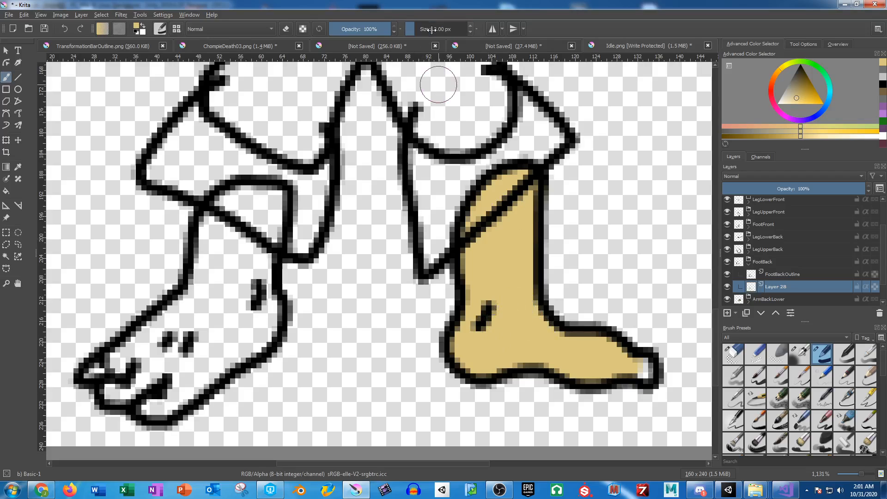
pyautogui.moveTo(648, 372)
pyautogui.mouseDown()
pyautogui.moveTo(630, 362)
pyautogui.moveTo(646, 369)
pyautogui.mouseUp()
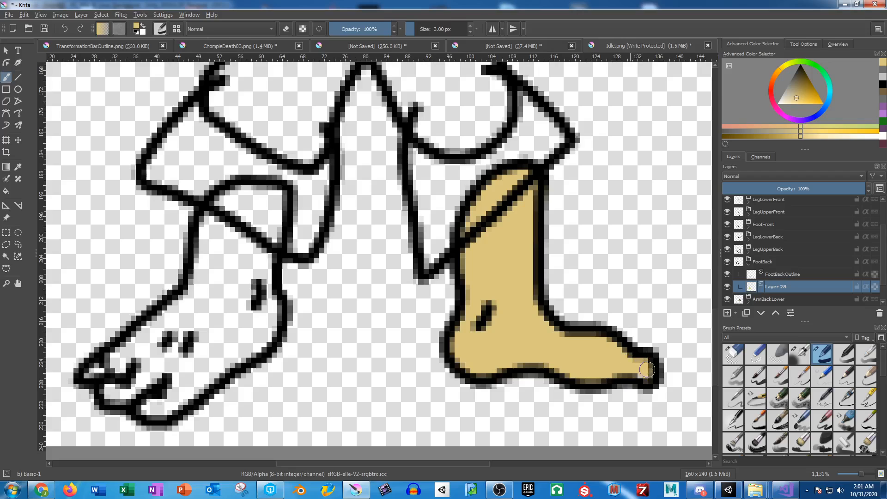
# Collapse the FootBack group and add a new paint layer beneath FootFrontOutline inside the FootFront group
pyautogui.click(748, 265)
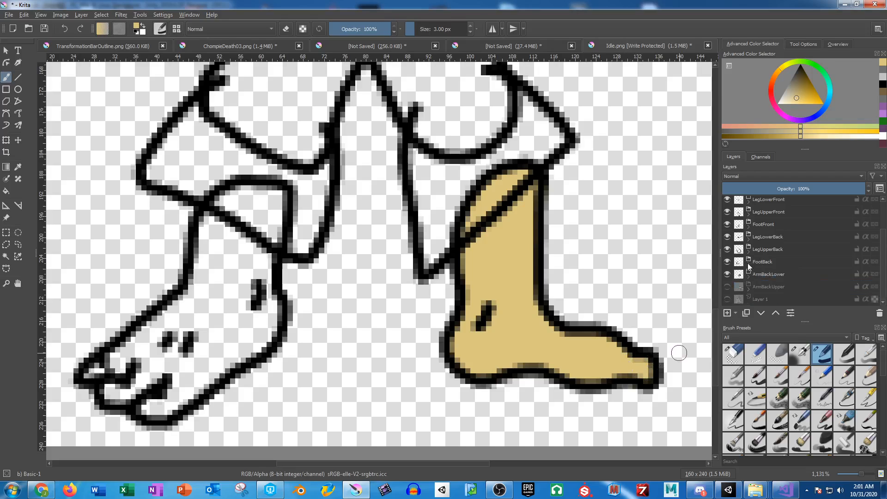
pyautogui.click(749, 228)
pyautogui.click(767, 238)
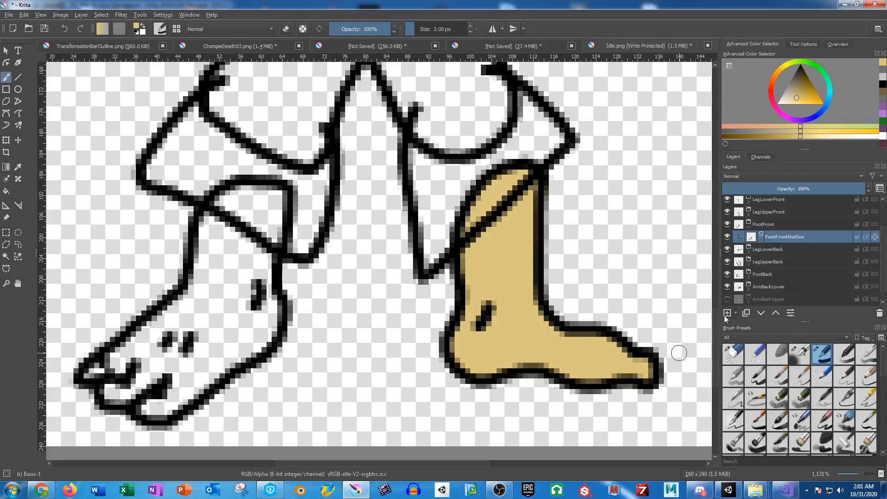
pyautogui.moveTo(774, 248); pyautogui.dragTo(775, 233)
pyautogui.click(780, 246)
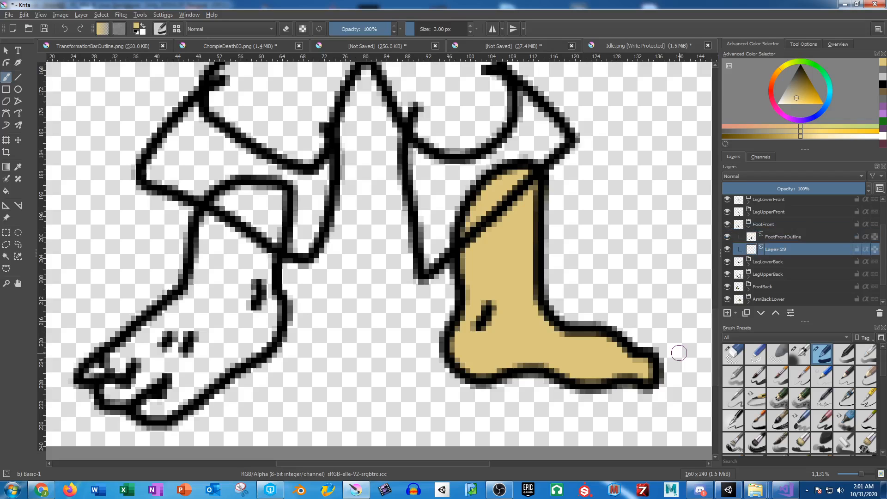
# Brush tan onto the front ankle at 5 px on Layer 29, and flood the rest of the foot with the Fill tool
pyautogui.moveTo(272, 110); pyautogui.dragTo(369, 91)
pyautogui.click(433, 29)
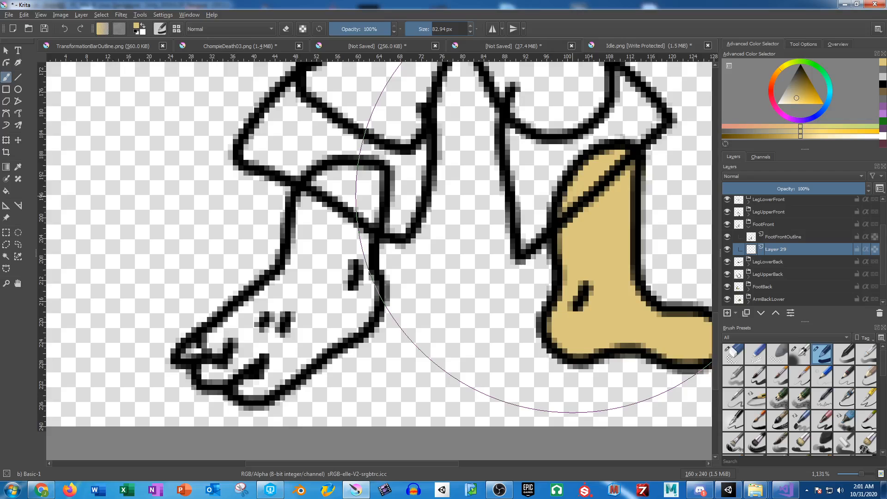
pyautogui.write('5')
pyautogui.press('Return')
pyautogui.moveTo(345, 243)
pyautogui.mouseDown()
pyautogui.moveTo(319, 206)
pyautogui.moveTo(324, 185)
pyautogui.moveTo(340, 178)
pyautogui.mouseUp()
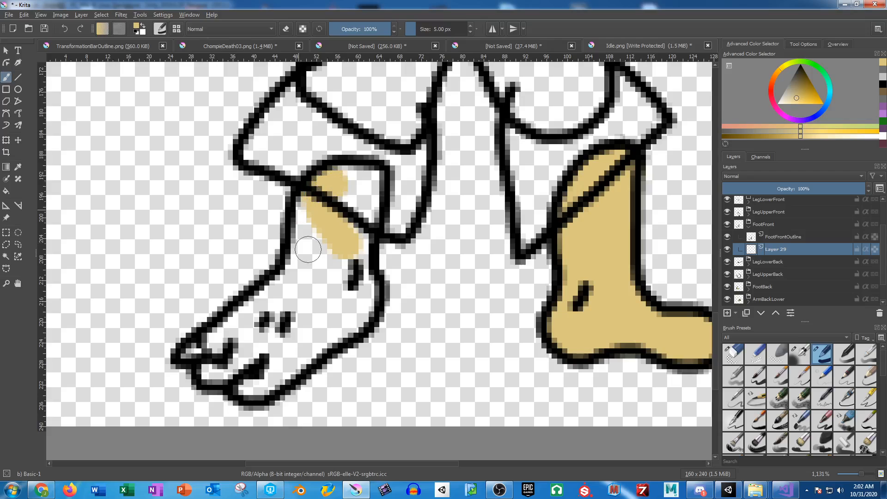
pyautogui.click(9, 193)
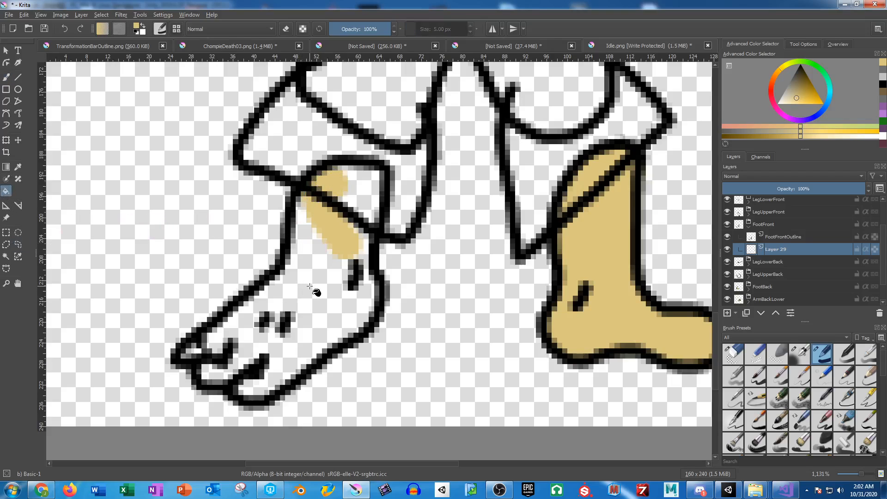
pyautogui.click(312, 287)
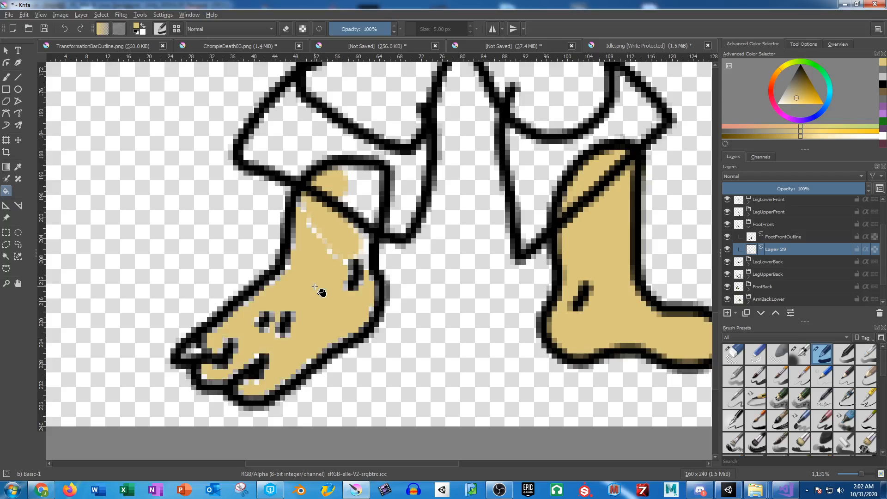
# Paint over the remaining gaps in the front foot's ankle, toes, edges and crease marks with the 5 px tan brush
pyautogui.click(6, 76)
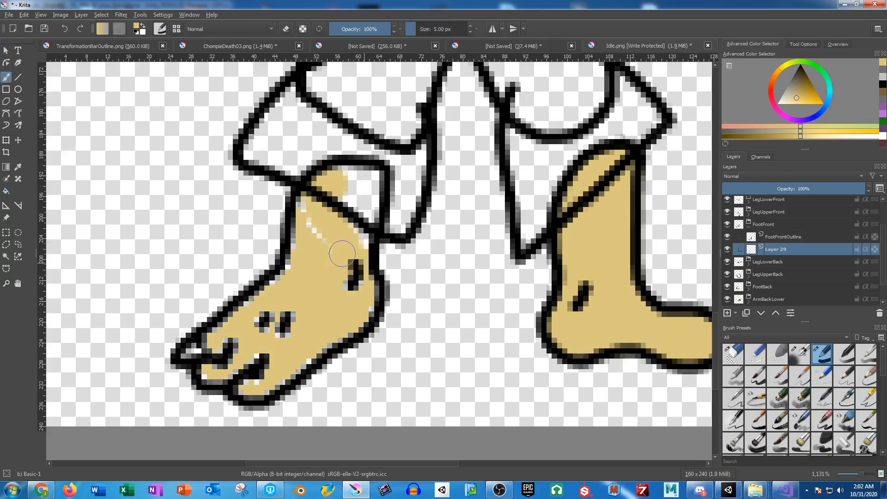
pyautogui.moveTo(356, 273)
pyautogui.mouseDown()
pyautogui.moveTo(311, 227)
pyautogui.moveTo(311, 200)
pyautogui.moveTo(341, 178)
pyautogui.moveTo(372, 178)
pyautogui.moveTo(356, 250)
pyautogui.moveTo(343, 195)
pyautogui.mouseUp()
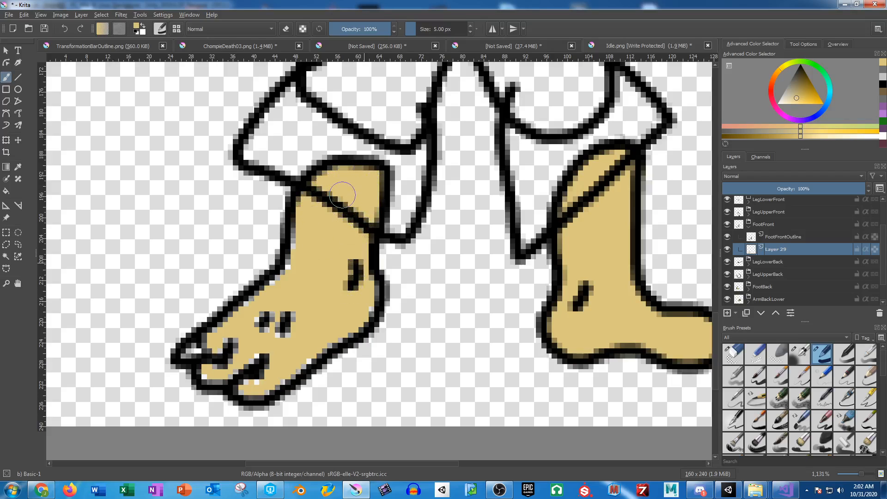
pyautogui.moveTo(317, 224)
pyautogui.mouseDown()
pyautogui.moveTo(298, 226)
pyautogui.moveTo(302, 251)
pyautogui.moveTo(275, 290)
pyautogui.moveTo(197, 352)
pyautogui.mouseUp()
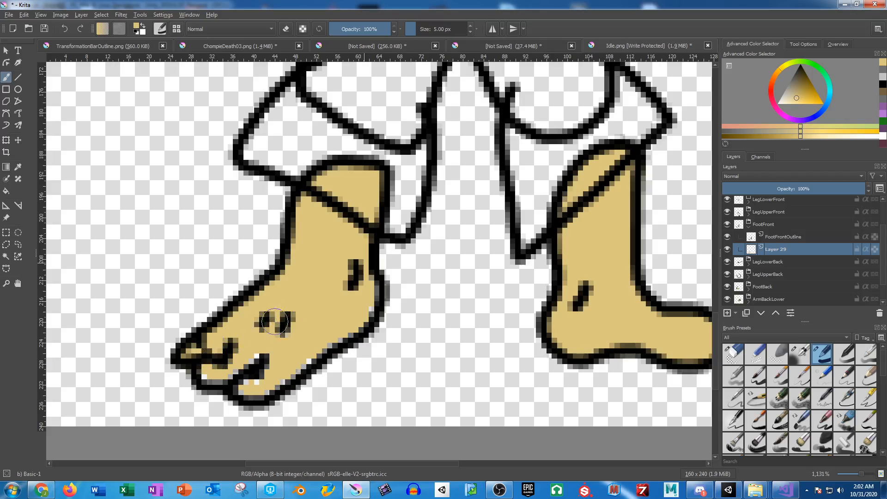
pyautogui.moveTo(220, 357)
pyautogui.mouseDown()
pyautogui.moveTo(209, 373)
pyautogui.moveTo(270, 376)
pyautogui.moveTo(357, 317)
pyautogui.moveTo(367, 296)
pyautogui.moveTo(354, 275)
pyautogui.mouseUp()
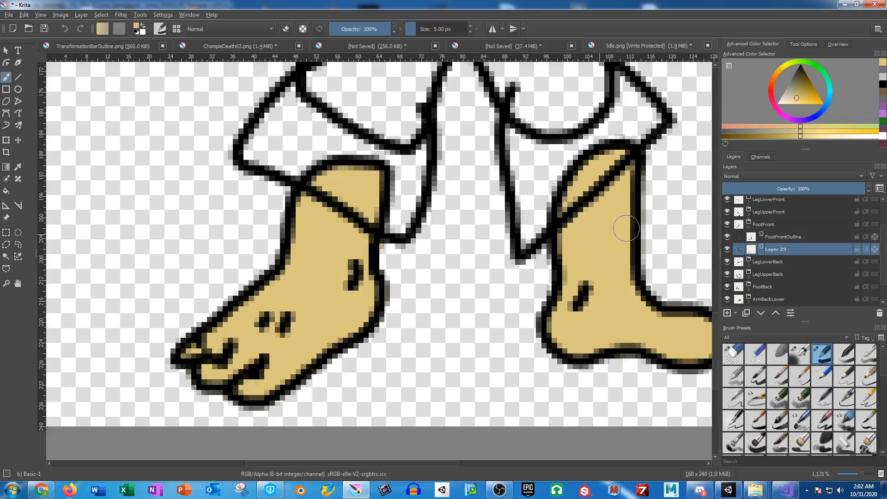
# Collapse the FootFront group, choose light grey, and add a new paint layer beneath BodyOutline inside the Body group
pyautogui.click(748, 227)
pyautogui.scroll(2, 785, 237)
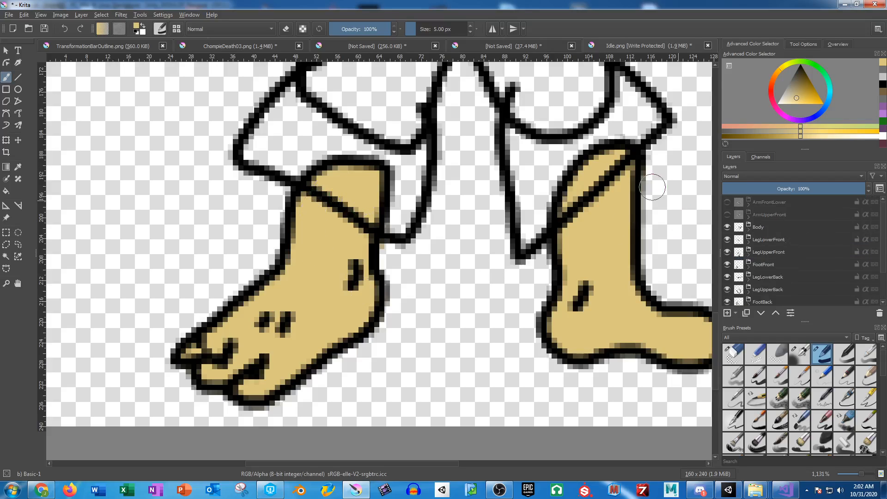
pyautogui.scroll(-2, 554, 138)
pyautogui.moveTo(553, 152); pyautogui.dragTo(482, 250)
pyautogui.moveTo(456, 132); pyautogui.dragTo(514, 190)
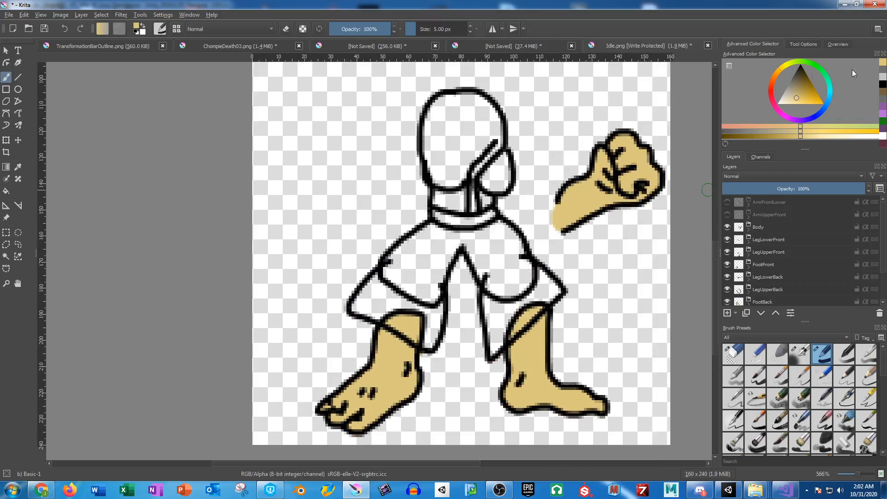
pyautogui.click(883, 77)
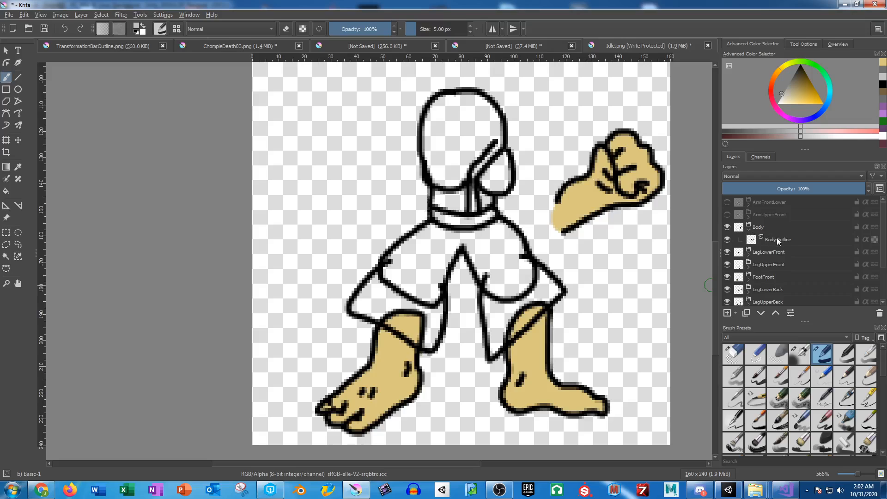
pyautogui.click(777, 241)
pyautogui.moveTo(785, 239)
pyautogui.mouseDown()
pyautogui.moveTo(775, 250)
pyautogui.moveTo(772, 233)
pyautogui.moveTo(775, 248)
pyautogui.mouseUp()
pyautogui.click(773, 252)
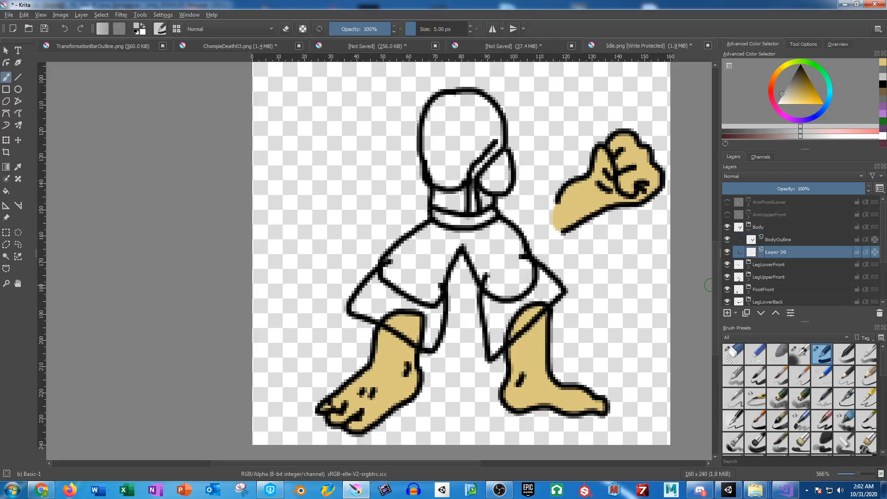
# Paint the head, the rounded shape beside it and the neck light grey on Layer 30 with the 5 px brush
pyautogui.scroll(2, 479, 205)
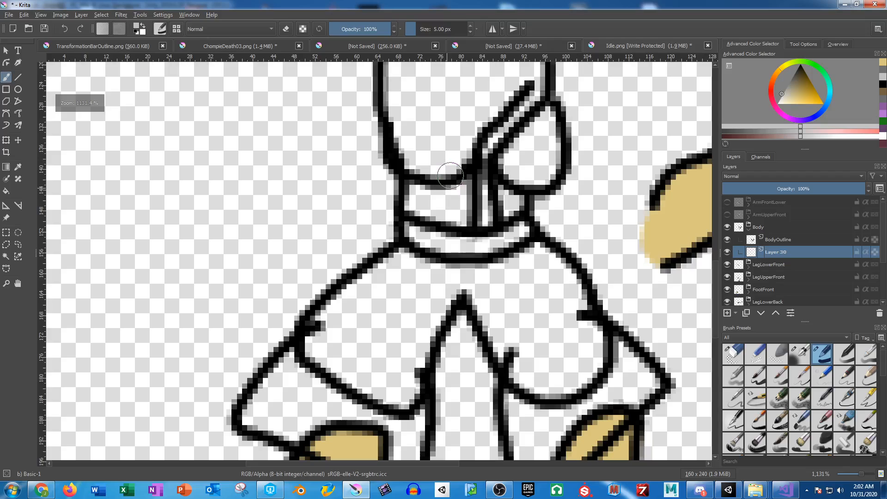
pyautogui.moveTo(450, 185)
pyautogui.mouseDown()
pyautogui.moveTo(454, 211)
pyautogui.moveTo(416, 198)
pyautogui.moveTo(419, 154)
pyautogui.moveTo(457, 123)
pyautogui.moveTo(417, 118)
pyautogui.moveTo(413, 139)
pyautogui.moveTo(399, 92)
pyautogui.moveTo(406, 208)
pyautogui.mouseUp()
pyautogui.moveTo(404, 204)
pyautogui.mouseDown()
pyautogui.moveTo(400, 149)
pyautogui.moveTo(423, 108)
pyautogui.moveTo(501, 105)
pyautogui.moveTo(529, 142)
pyautogui.moveTo(532, 166)
pyautogui.moveTo(468, 224)
pyautogui.moveTo(516, 158)
pyautogui.moveTo(500, 123)
pyautogui.moveTo(463, 120)
pyautogui.moveTo(439, 133)
pyautogui.moveTo(416, 172)
pyautogui.moveTo(432, 122)
pyautogui.moveTo(443, 120)
pyautogui.moveTo(429, 187)
pyautogui.moveTo(441, 203)
pyautogui.moveTo(455, 123)
pyautogui.moveTo(473, 153)
pyautogui.moveTo(445, 200)
pyautogui.moveTo(493, 139)
pyautogui.moveTo(502, 144)
pyautogui.moveTo(458, 200)
pyautogui.moveTo(487, 154)
pyautogui.moveTo(548, 221)
pyautogui.moveTo(511, 259)
pyautogui.moveTo(521, 278)
pyautogui.moveTo(549, 265)
pyautogui.moveTo(551, 241)
pyautogui.moveTo(541, 238)
pyautogui.moveTo(514, 297)
pyautogui.mouseUp()
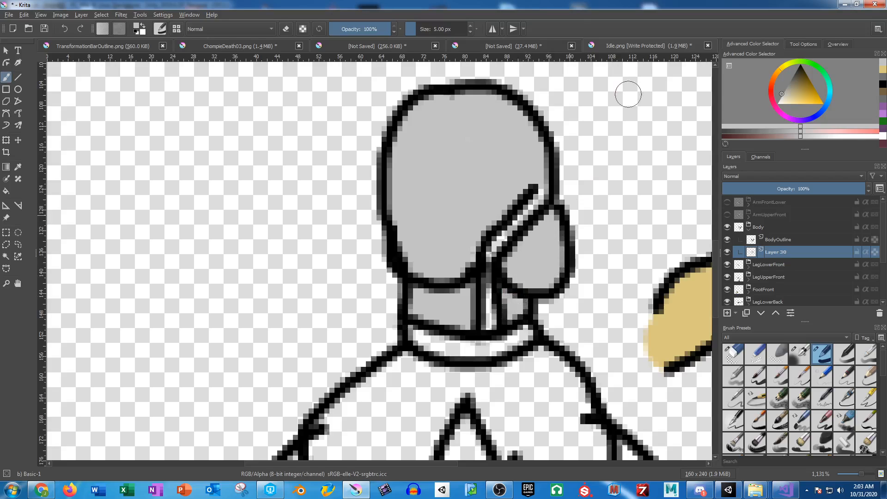
# Extend the strap's upper line to the head's edge on the BodyOutline layer with a 1 px black brush
pyautogui.doubleClick(434, 30)
pyautogui.write('1')
pyautogui.press('Return')
pyautogui.click(882, 84)
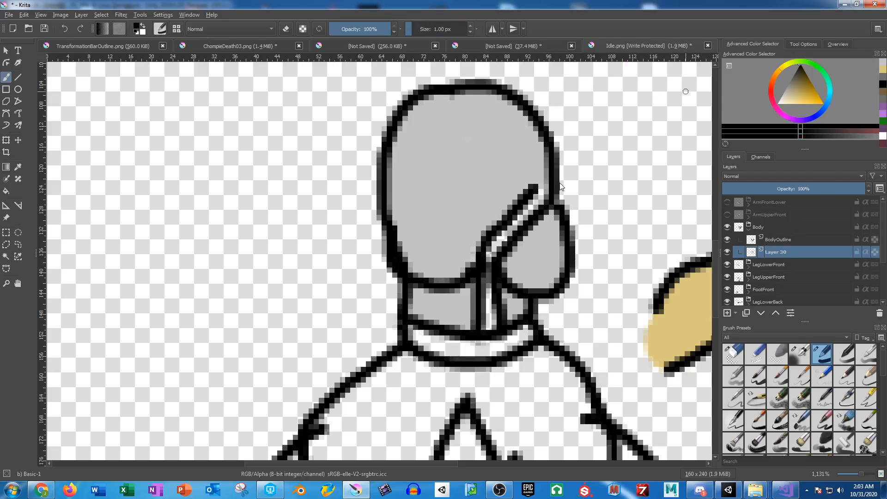
pyautogui.press('pageup')
pyautogui.moveTo(533, 186)
pyautogui.mouseDown()
pyautogui.moveTo(545, 200)
pyautogui.moveTo(521, 226)
pyautogui.moveTo(537, 218)
pyautogui.mouseUp()
# Switch back to light grey, undo the last stroke and reselect Layer 30 beneath the body outline
pyautogui.click(883, 72)
pyautogui.scroll(3, 541, 191)
pyautogui.hotkey('ctrl', 'z')
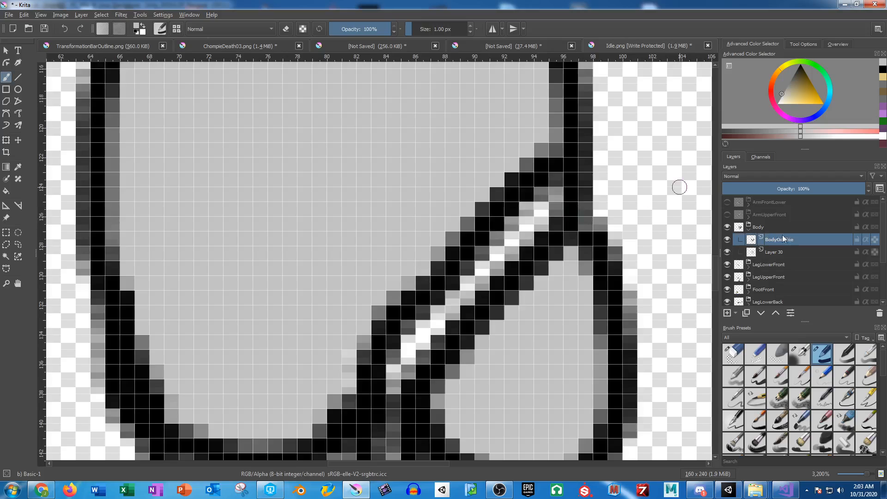
pyautogui.click(781, 249)
pyautogui.scroll(-1, 490, 230)
pyautogui.scroll(-1, 491, 231)
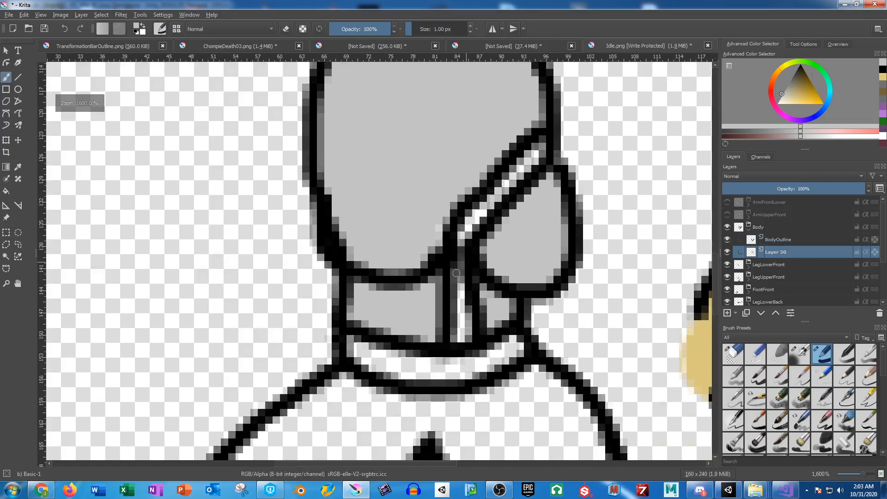
# Show the Layer 1 reference, sample the bright blue from its collar, and hide the layer again
pyautogui.scroll(-3, 759, 278)
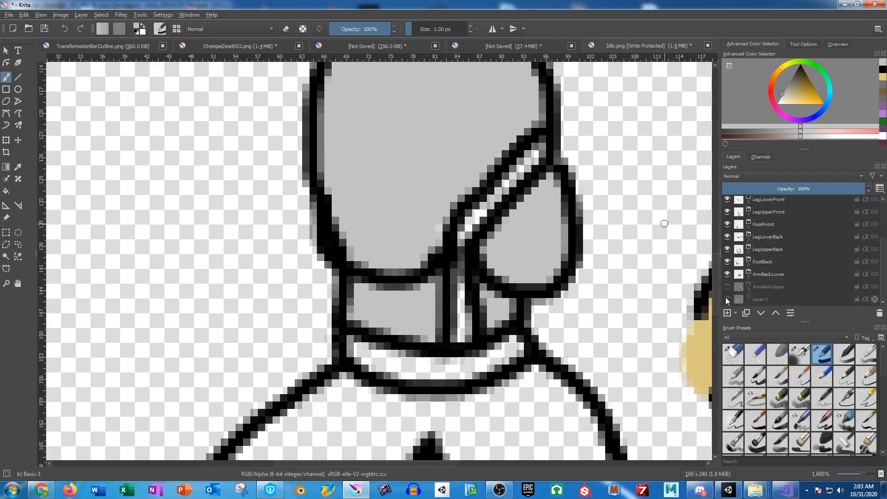
pyautogui.click(727, 298)
pyautogui.click(764, 299)
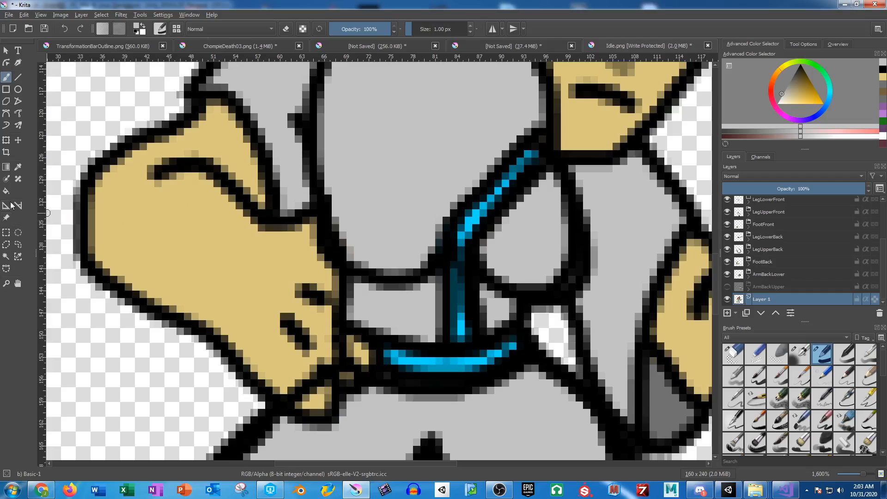
pyautogui.click(18, 167)
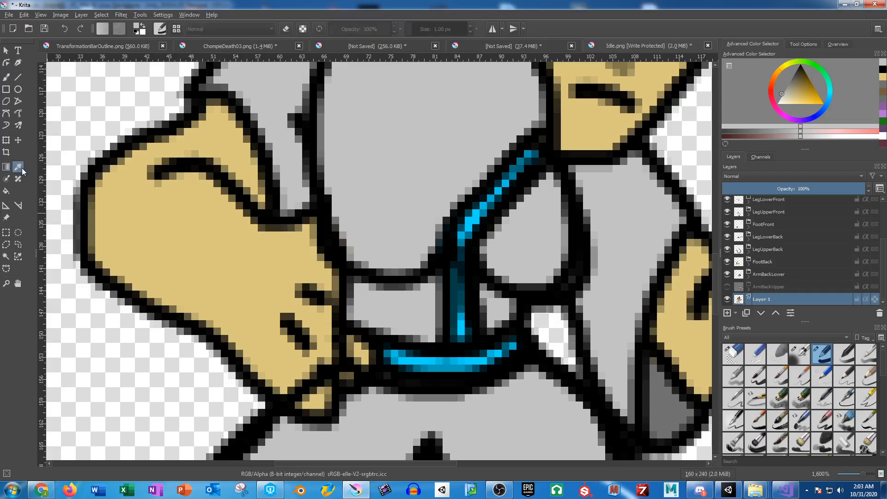
pyautogui.click(437, 359)
pyautogui.click(727, 299)
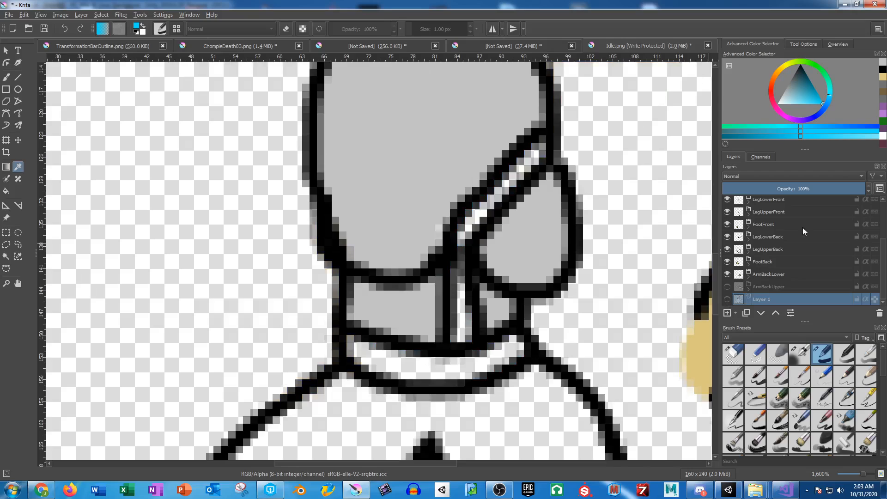
# Paint the diagonal strap and its vertical end bright blue on Layer 30 with a 2 px brush
pyautogui.scroll(2, 778, 217)
pyautogui.click(778, 250)
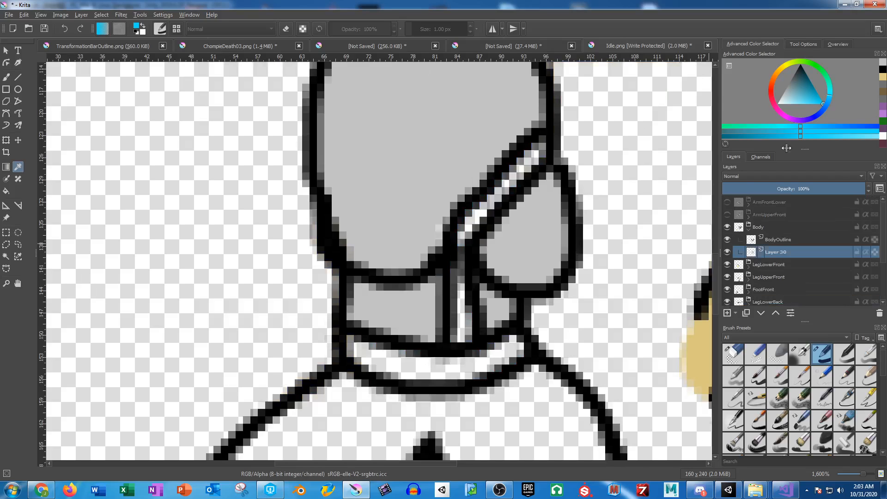
pyautogui.press('b')
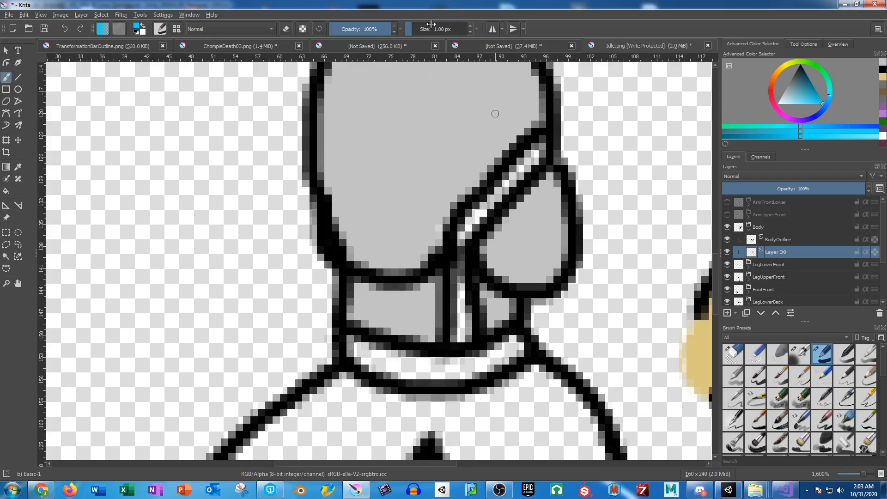
pyautogui.moveTo(432, 28); pyautogui.dragTo(422, 26)
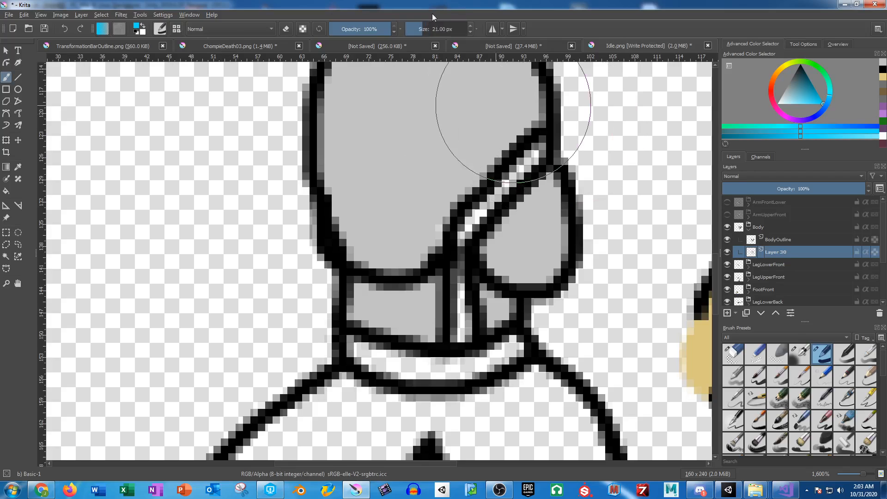
pyautogui.click(439, 27)
pyautogui.write('2')
pyautogui.press('Return')
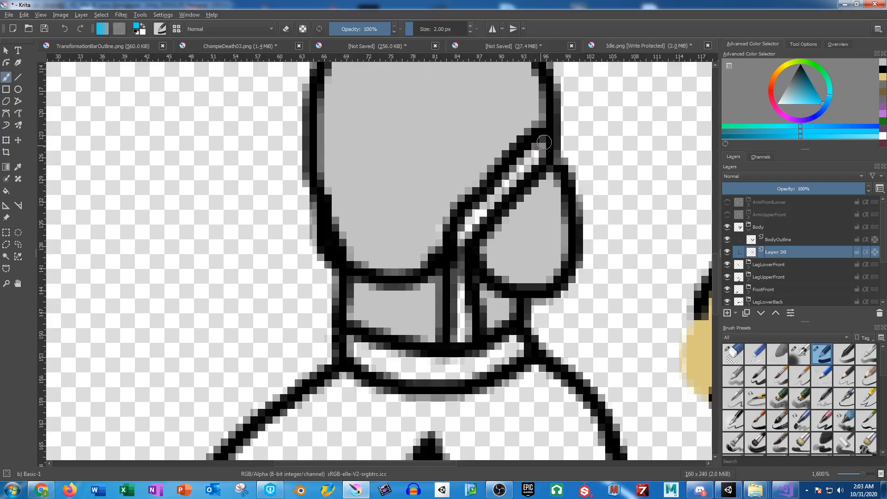
pyautogui.moveTo(543, 136)
pyautogui.mouseDown()
pyautogui.moveTo(458, 242)
pyautogui.moveTo(459, 325)
pyautogui.moveTo(454, 292)
pyautogui.moveTo(466, 278)
pyautogui.mouseUp()
# Touch up with light grey, switch back to bright blue, and fill the curved band beneath the strap on Layer 30
pyautogui.click(883, 69)
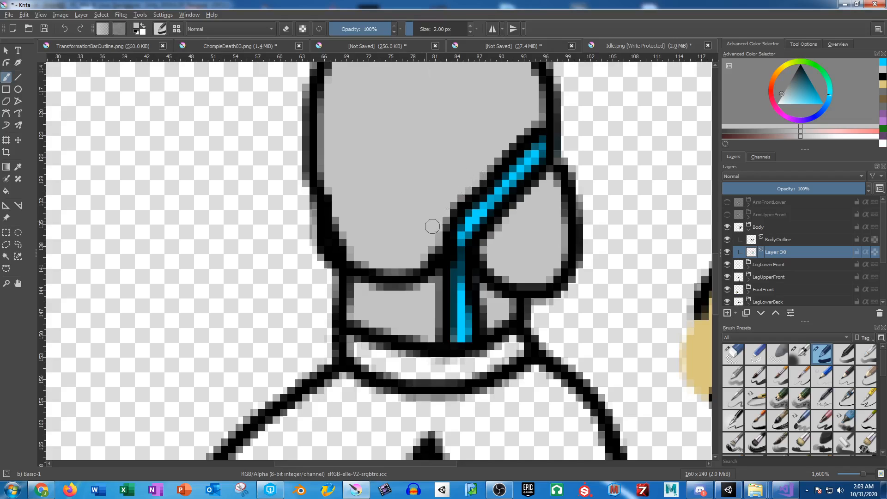
pyautogui.click(385, 280)
pyautogui.moveTo(541, 199); pyautogui.dragTo(567, 126)
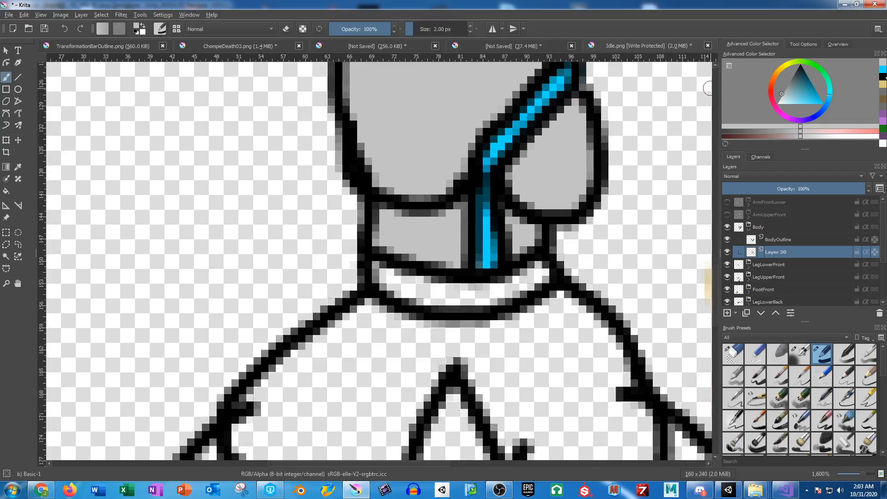
pyautogui.click(883, 69)
pyautogui.moveTo(375, 266)
pyautogui.mouseDown()
pyautogui.moveTo(383, 273)
pyautogui.moveTo(378, 282)
pyautogui.moveTo(442, 296)
pyautogui.moveTo(443, 282)
pyautogui.moveTo(544, 268)
pyautogui.moveTo(519, 286)
pyautogui.moveTo(461, 301)
pyautogui.moveTo(411, 294)
pyautogui.moveTo(472, 295)
pyautogui.moveTo(482, 286)
pyautogui.mouseUp()
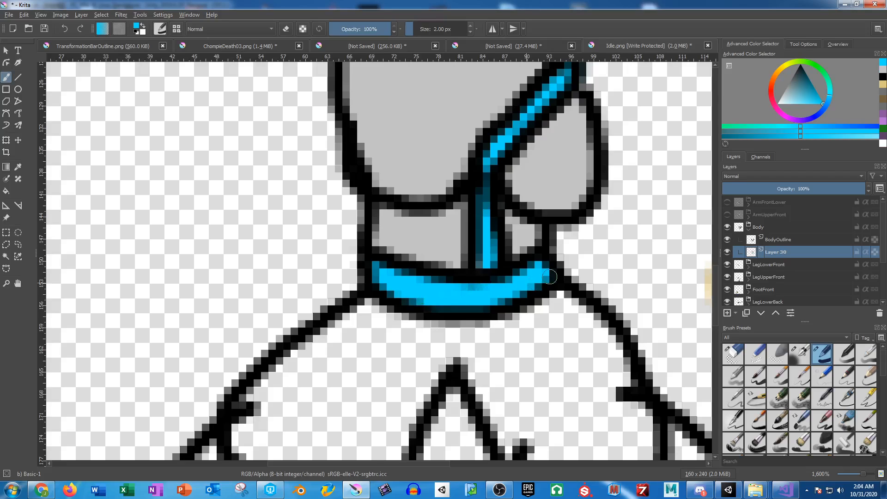
# Show the Layer 1 reference and add a new paint layer directly above ArmBackUpper
pyautogui.scroll(-3, 552, 266)
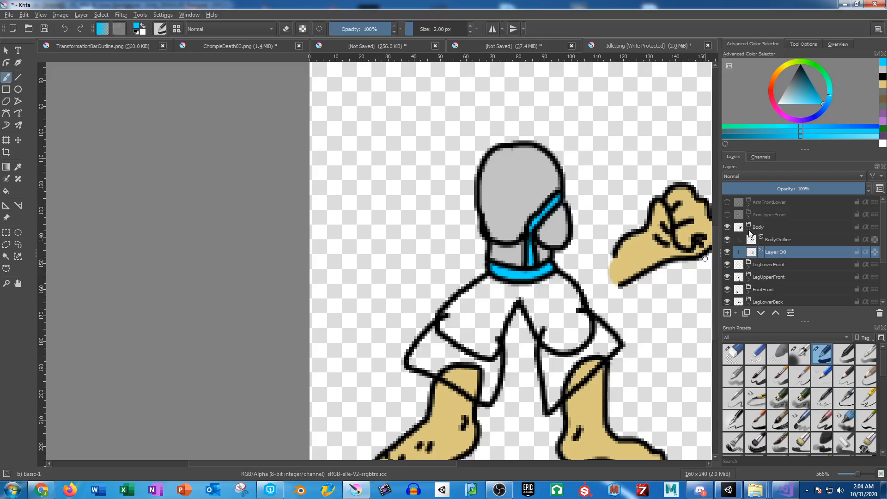
pyautogui.scroll(-2, 767, 257)
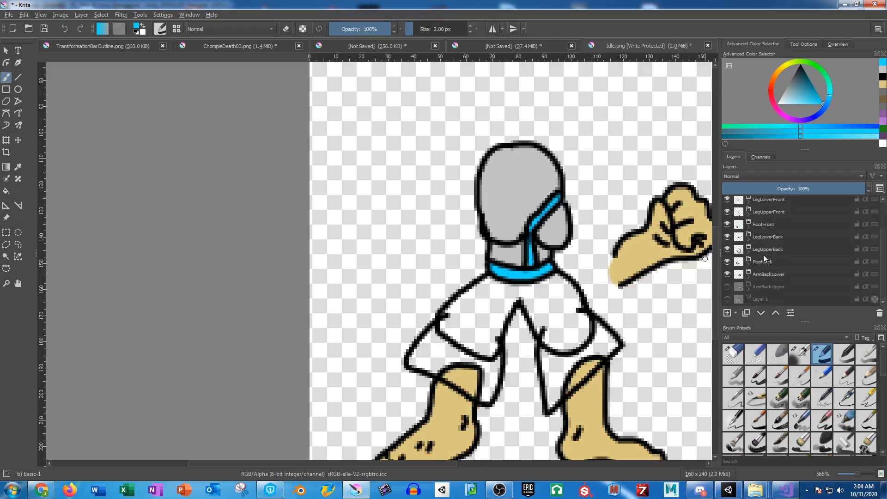
pyautogui.click(727, 298)
pyautogui.click(766, 286)
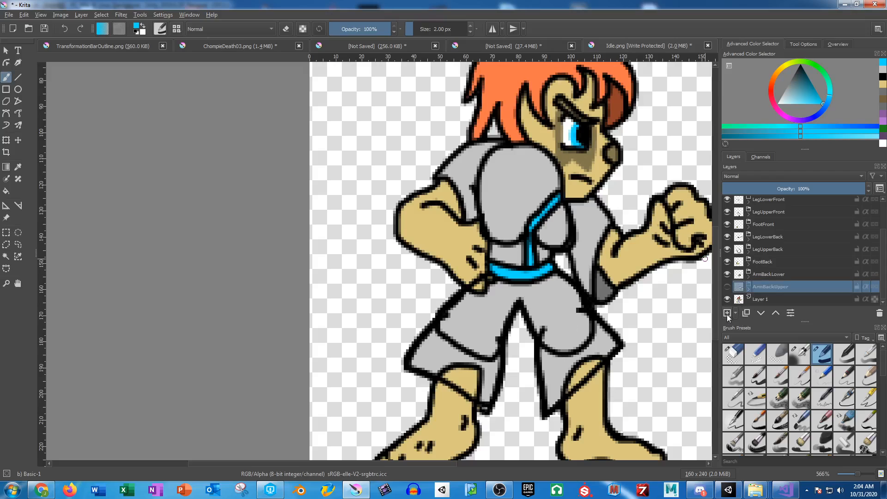
pyautogui.click(727, 313)
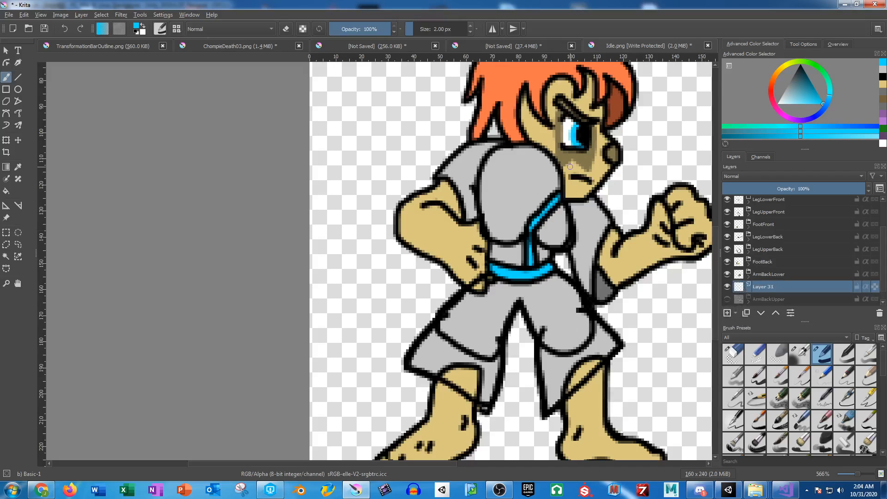
# Hide the Body group and set the brush colour to black
pyautogui.moveTo(570, 166); pyautogui.dragTo(532, 205)
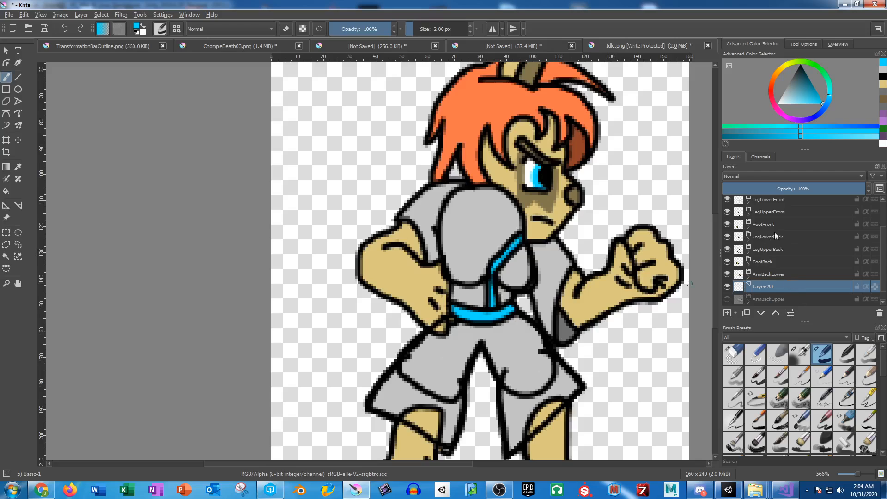
pyautogui.scroll(1, 774, 232)
pyautogui.click(726, 226)
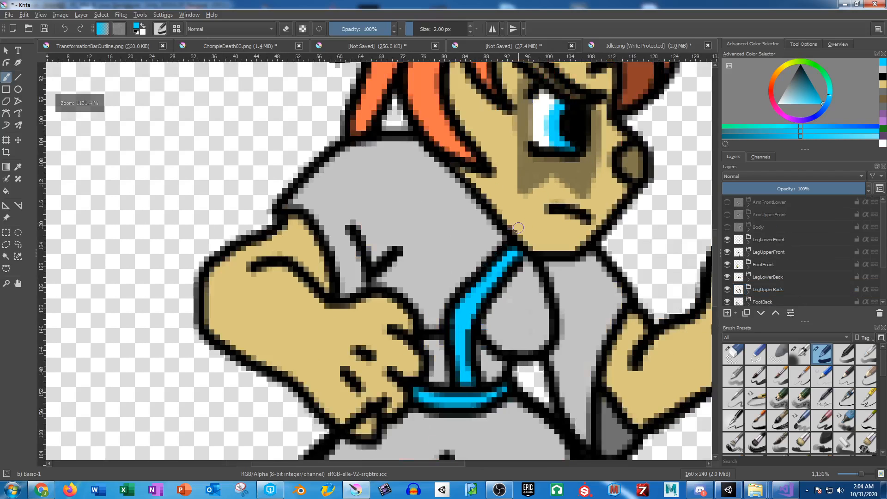
pyautogui.scroll(2, 513, 225)
pyautogui.click(800, 69)
pyautogui.scroll(-2, 793, 264)
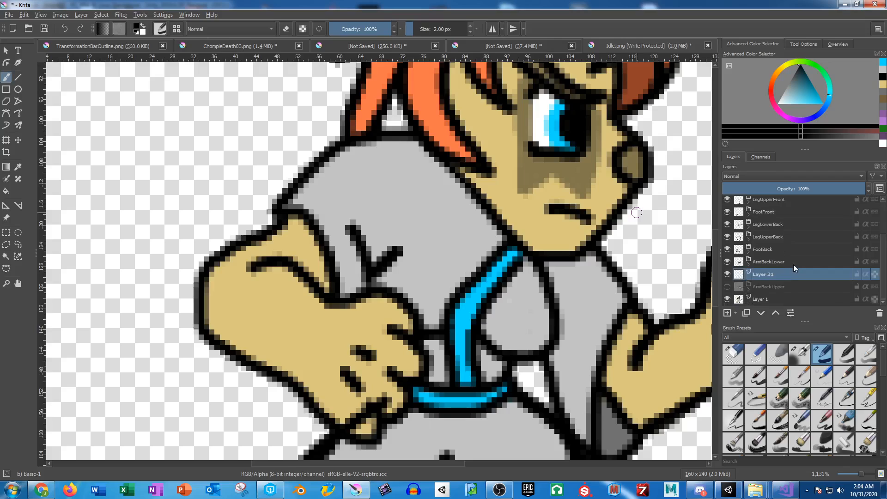
# Rename the new layer as HeadOutoline and move it directly above the Body group
pyautogui.doubleClick(769, 275)
pyautogui.write('Head')
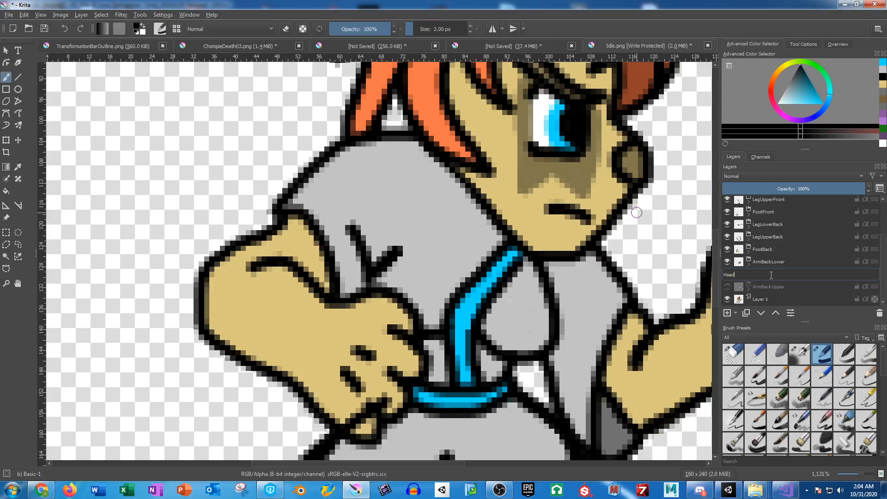
pyautogui.write('Outoline')
pyautogui.press('Return')
pyautogui.moveTo(777, 275); pyautogui.dragTo(759, 206)
pyautogui.scroll(1, 771, 220)
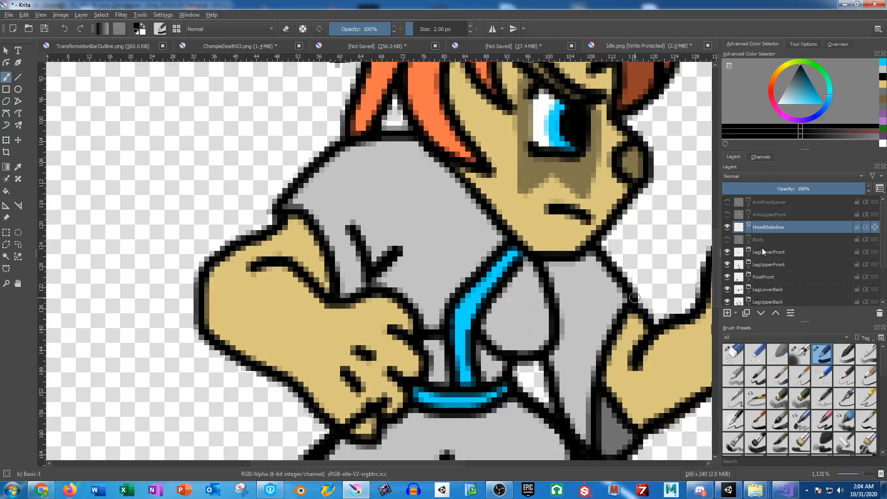
# Set the brush size to 1 px for outlining the head
pyautogui.moveTo(567, 157); pyautogui.dragTo(493, 282)
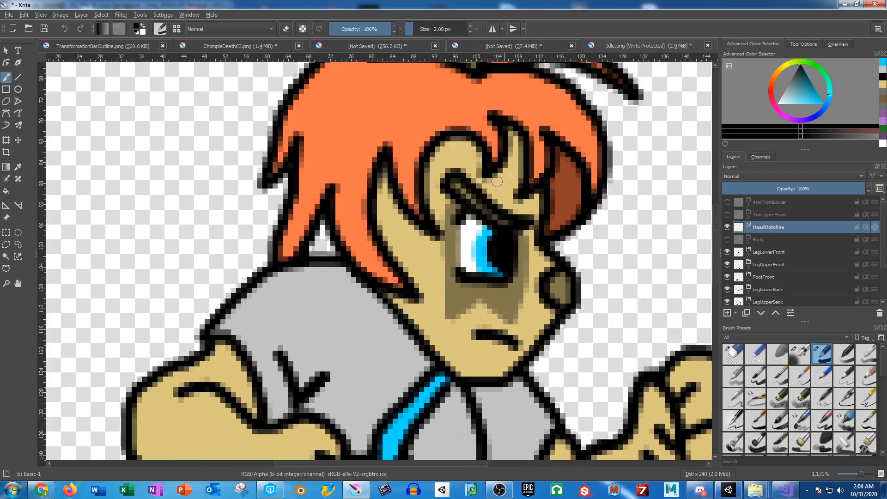
pyautogui.moveTo(466, 173); pyautogui.dragTo(472, 247)
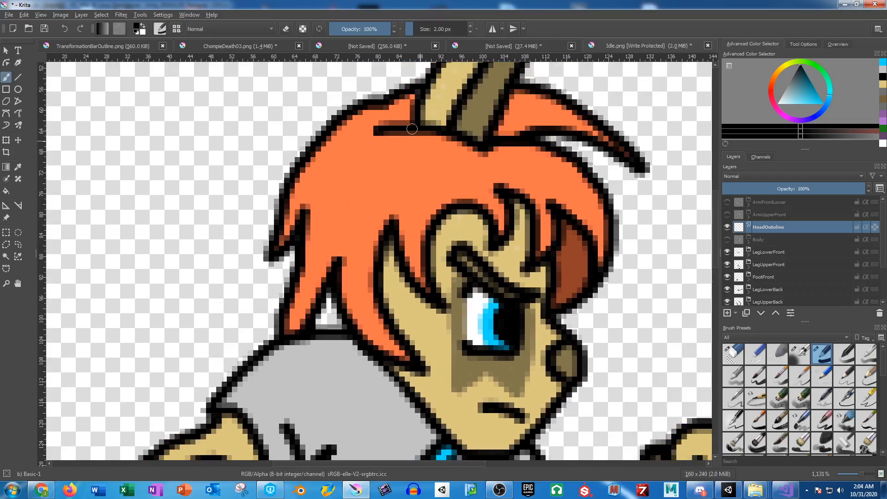
pyautogui.click(430, 29)
pyautogui.write('1')
pyautogui.press('Return')
pyautogui.moveTo(564, 317); pyautogui.dragTo(533, 249)
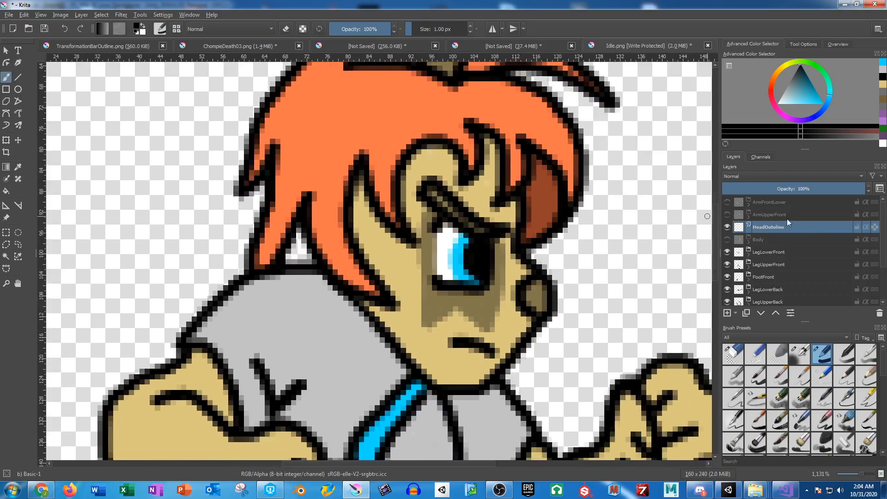
pyautogui.moveTo(516, 244)
pyautogui.mouseDown()
pyautogui.moveTo(526, 196)
pyautogui.moveTo(520, 143)
pyautogui.moveTo(485, 104)
pyautogui.mouseUp()
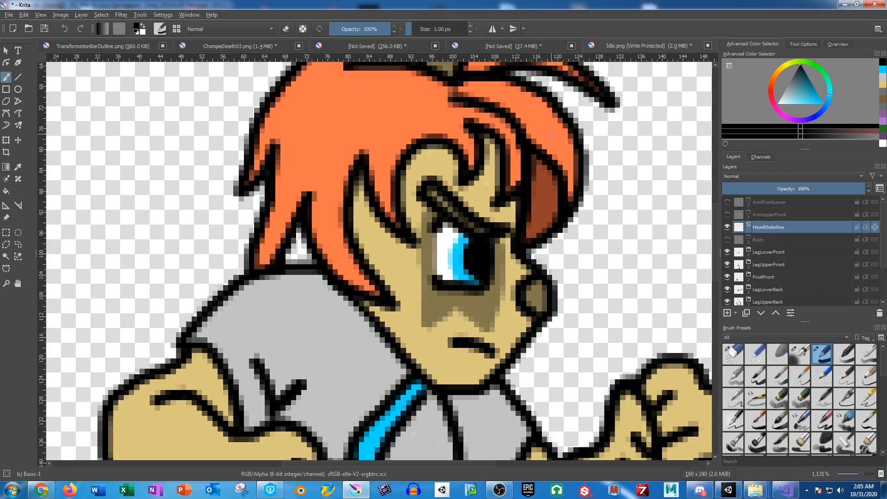
pyautogui.hotkey('ctrl', 'z')
# Lower the opacity of the Layer 1 reference to 54% and reselect the HeadOutoline layer
pyautogui.scroll(-2, 770, 274)
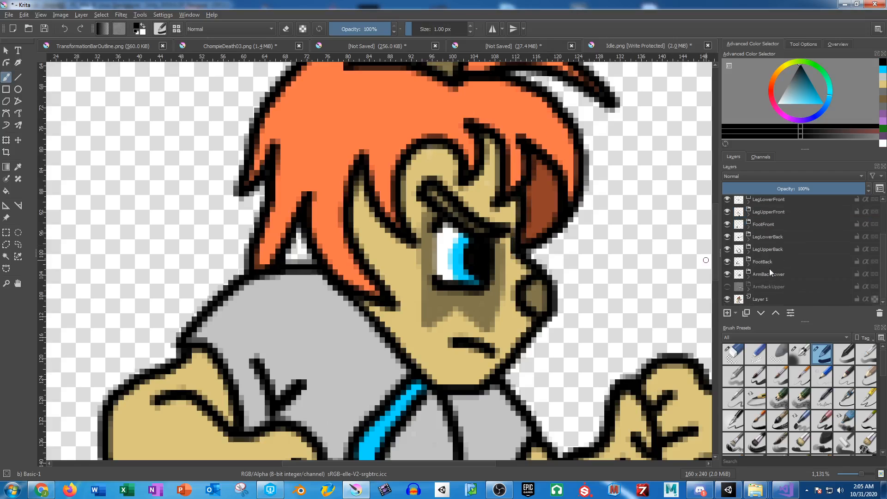
pyautogui.click(775, 303)
pyautogui.click(799, 188)
pyautogui.scroll(2, 766, 267)
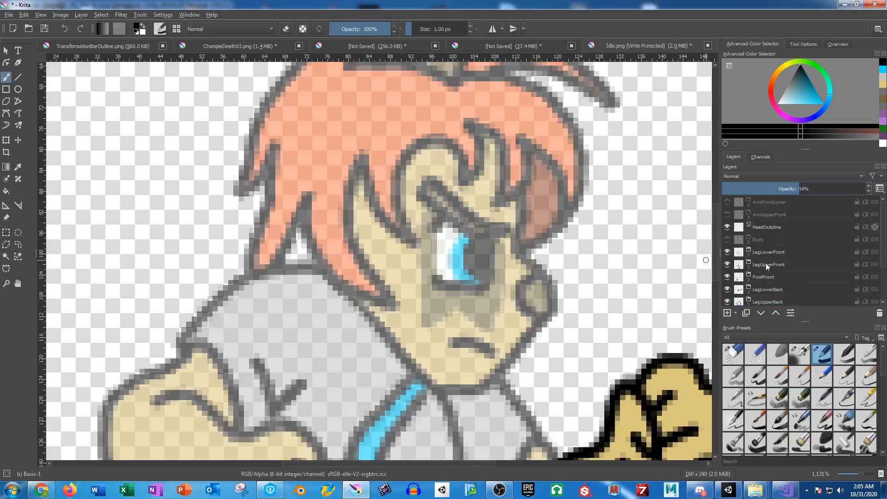
pyautogui.click(766, 227)
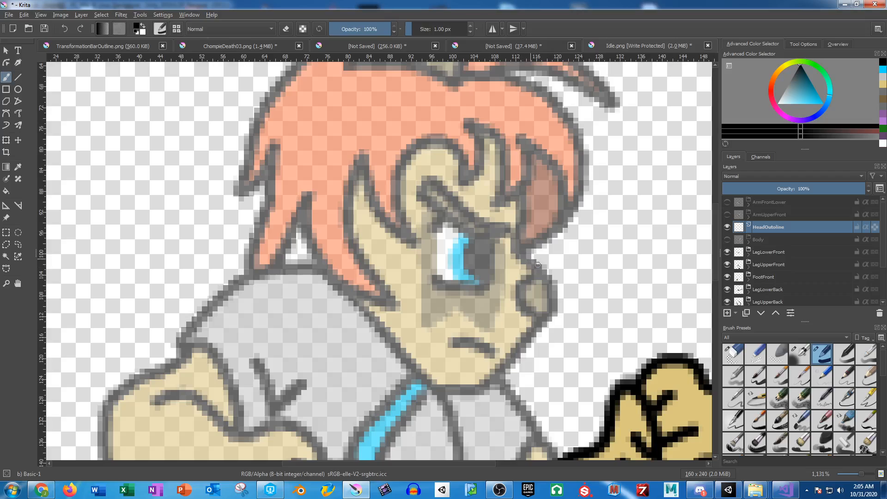
# Trace the head, nose, mouth, eyebrow and eye in black on HeadOutoline, filling in the dark pupil
pyautogui.moveTo(546, 272)
pyautogui.mouseDown()
pyautogui.moveTo(517, 247)
pyautogui.moveTo(513, 131)
pyautogui.moveTo(493, 105)
pyautogui.moveTo(461, 88)
pyautogui.moveTo(406, 84)
pyautogui.moveTo(379, 92)
pyautogui.moveTo(343, 128)
pyautogui.moveTo(326, 174)
pyautogui.moveTo(328, 241)
pyautogui.moveTo(360, 306)
pyautogui.moveTo(427, 376)
pyautogui.moveTo(476, 383)
pyautogui.moveTo(509, 354)
pyautogui.moveTo(552, 295)
pyautogui.moveTo(539, 267)
pyautogui.moveTo(543, 275)
pyautogui.moveTo(516, 285)
pyautogui.moveTo(535, 316)
pyautogui.mouseUp()
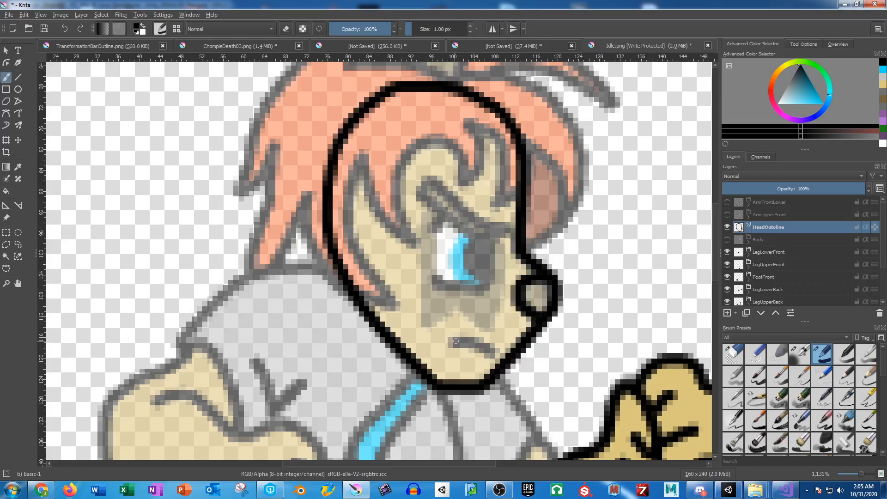
pyautogui.moveTo(456, 341); pyautogui.dragTo(495, 354)
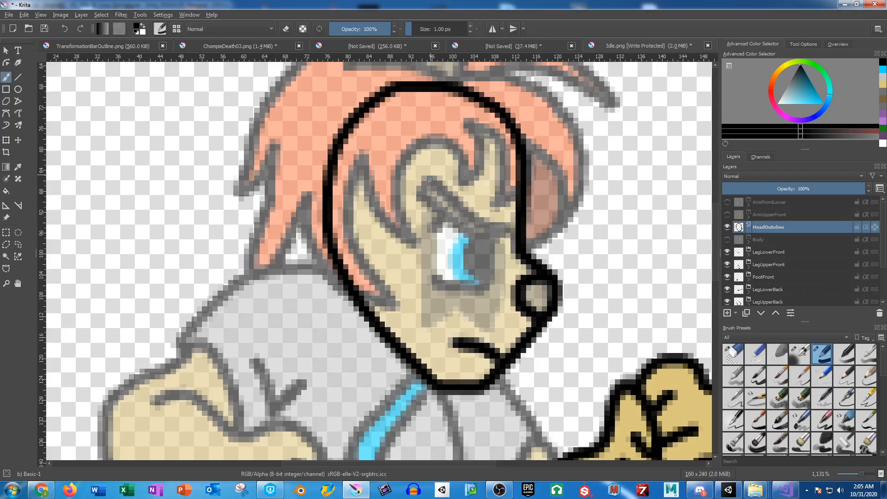
pyautogui.moveTo(429, 178)
pyautogui.mouseDown()
pyautogui.moveTo(474, 217)
pyautogui.moveTo(511, 224)
pyautogui.moveTo(497, 240)
pyautogui.moveTo(479, 237)
pyautogui.moveTo(425, 184)
pyautogui.mouseUp()
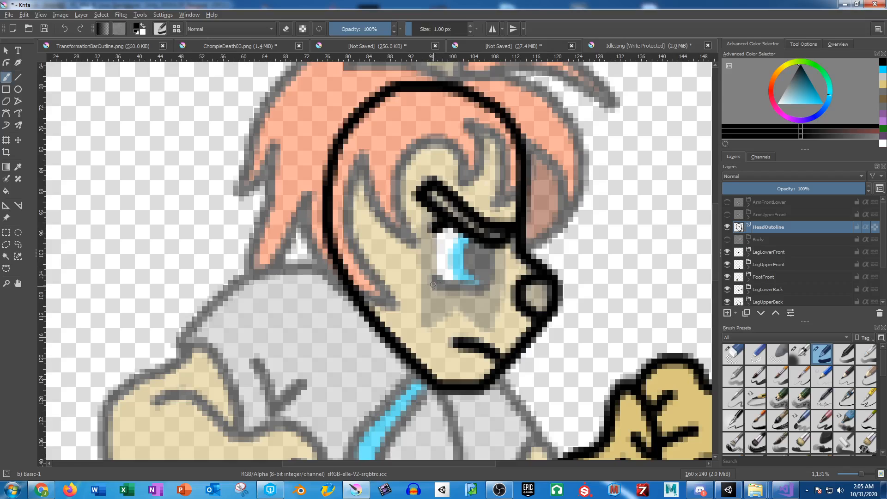
pyautogui.moveTo(432, 284); pyautogui.dragTo(491, 279)
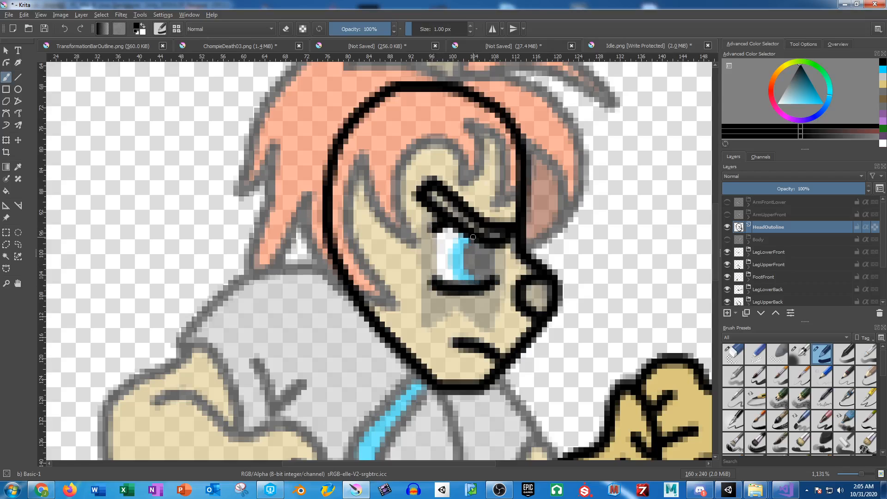
pyautogui.moveTo(473, 240)
pyautogui.mouseDown()
pyautogui.moveTo(472, 275)
pyautogui.moveTo(491, 272)
pyautogui.moveTo(481, 247)
pyautogui.moveTo(477, 264)
pyautogui.mouseUp()
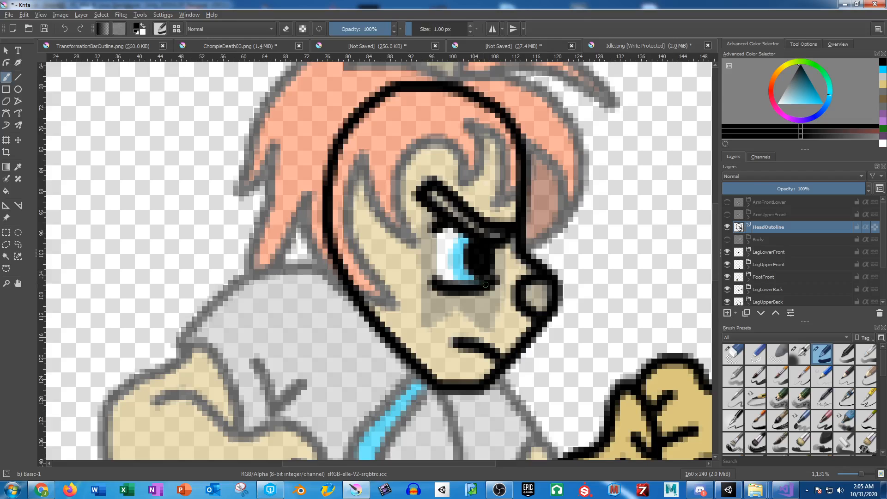
# Add a new paint layer above HeadOutoline and name it HairLayer
pyautogui.scroll(5, 511, 151)
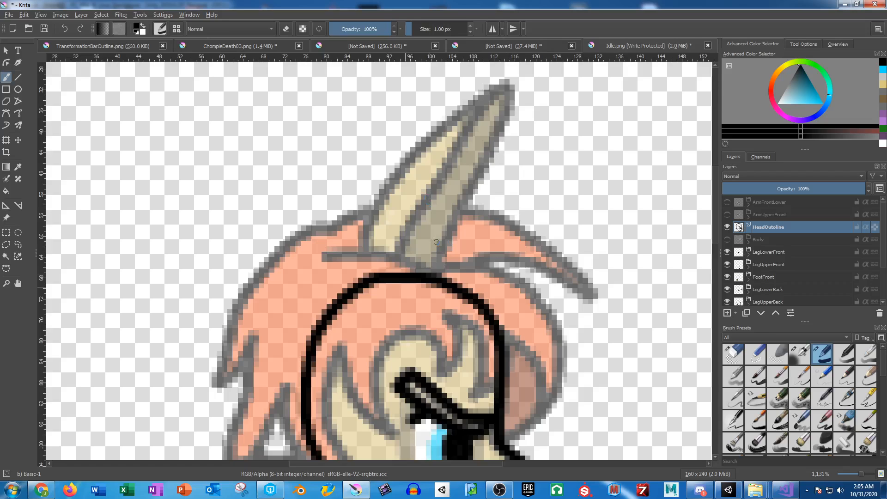
pyautogui.moveTo(400, 282); pyautogui.dragTo(416, 178)
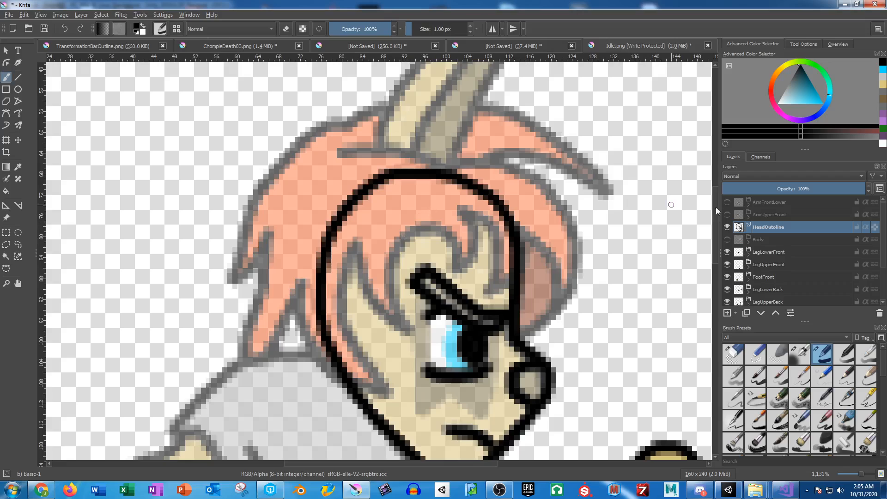
pyautogui.press('Insert')
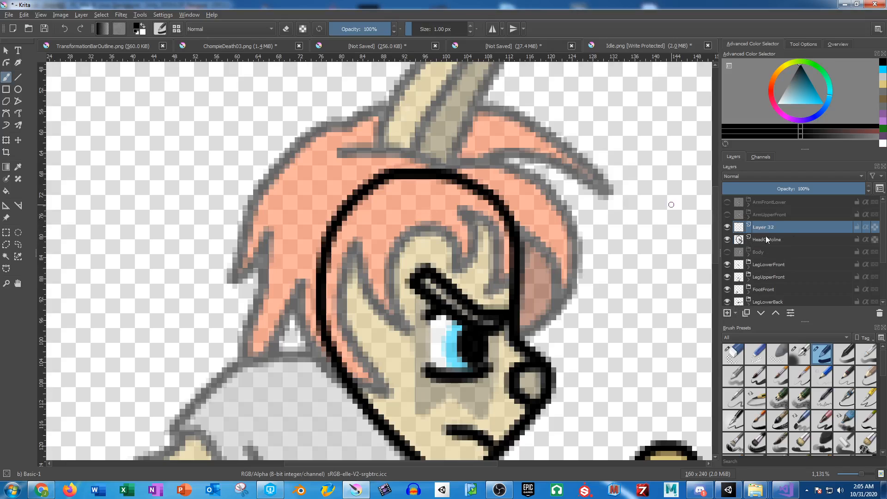
pyautogui.doubleClick(769, 227)
pyautogui.write('Hair')
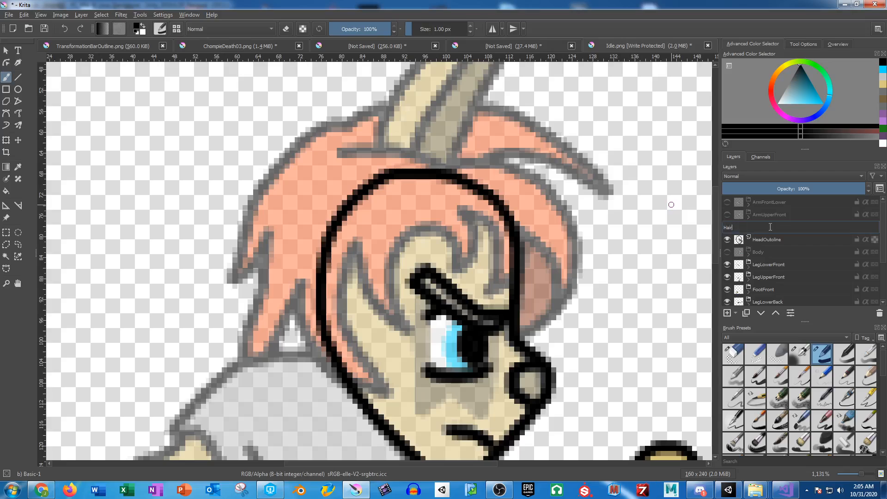
pyautogui.write('Layer')
pyautogui.press('Return')
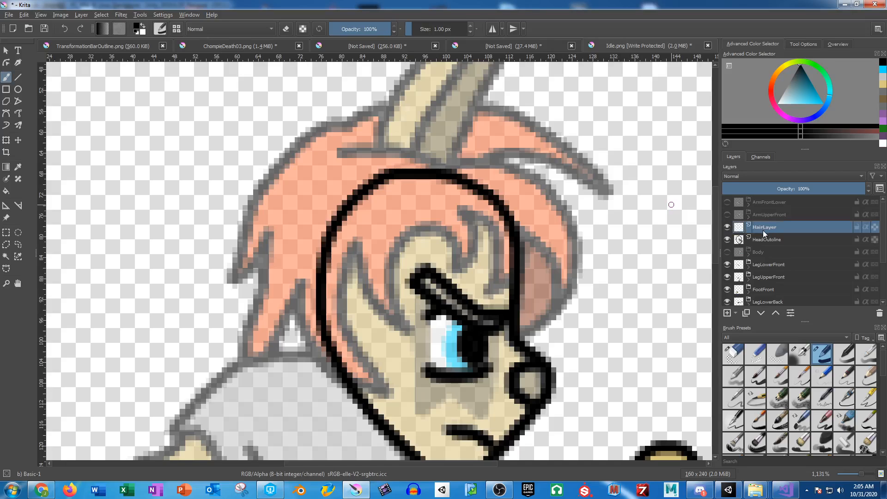
# Rename the HairLayer layer as HairOutline
pyautogui.doubleClick(763, 228)
pyautogui.doubleClick(734, 228)
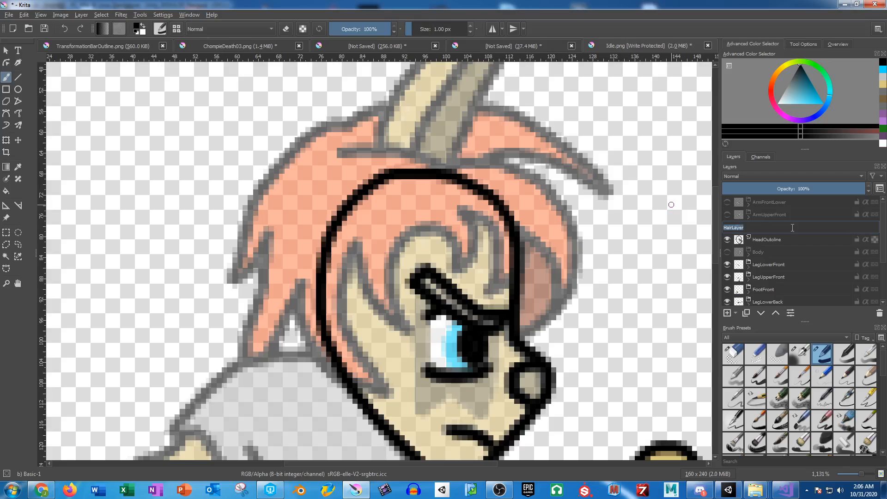
pyautogui.click(792, 228)
pyautogui.press('BackSpace')
pyautogui.press('BackSpace')
pyautogui.write('Outline')
pyautogui.press('Return')
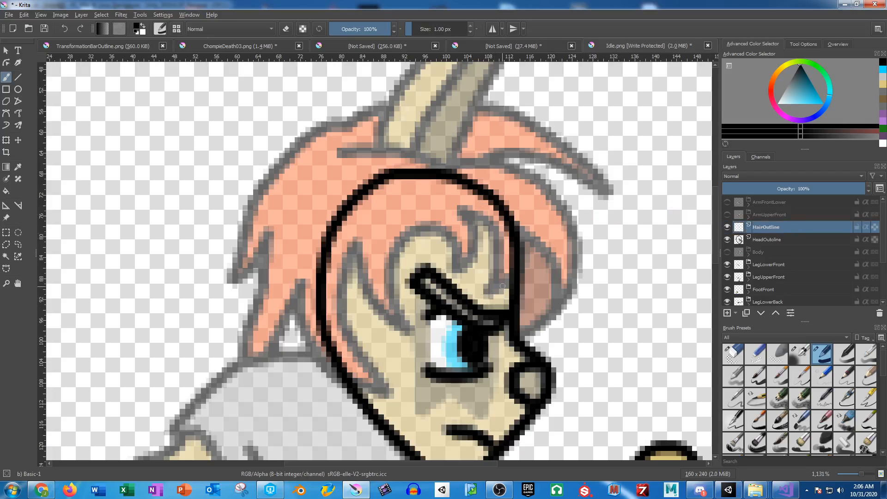
# Rename the HairOutline layer as HairFrontOutline
pyautogui.moveTo(502, 286)
pyautogui.mouseDown()
pyautogui.moveTo(452, 272)
pyautogui.moveTo(436, 235)
pyautogui.mouseUp()
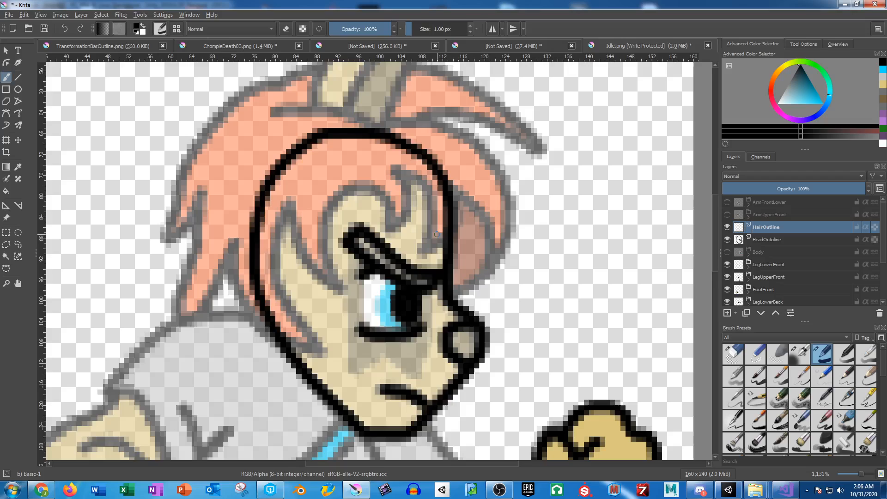
pyautogui.doubleClick(766, 227)
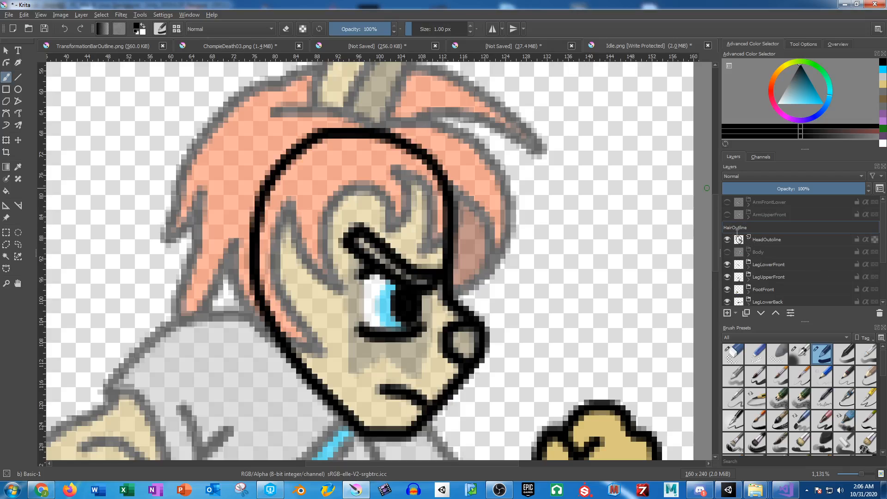
pyautogui.write('Front')
pyautogui.press('Return')
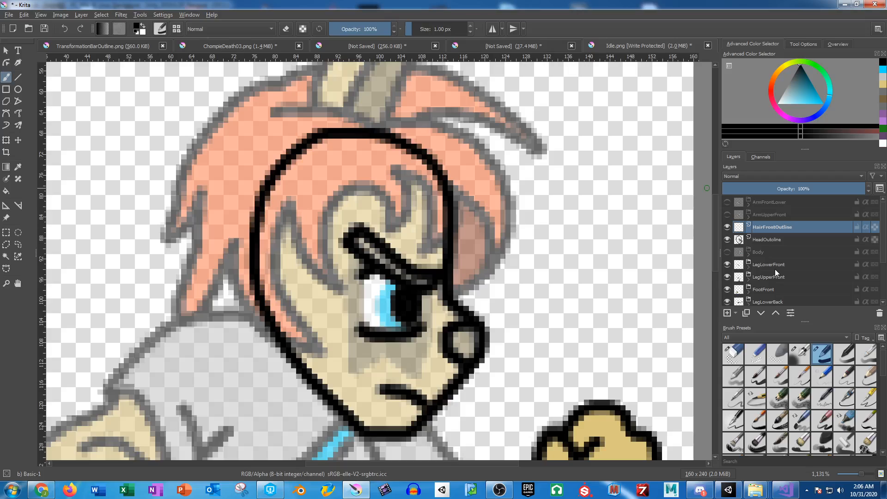
# Add a new paint layer directly above Body, beneath HeadOutoline, and name it HairBackOutline
pyautogui.click(758, 250)
pyautogui.click(726, 312)
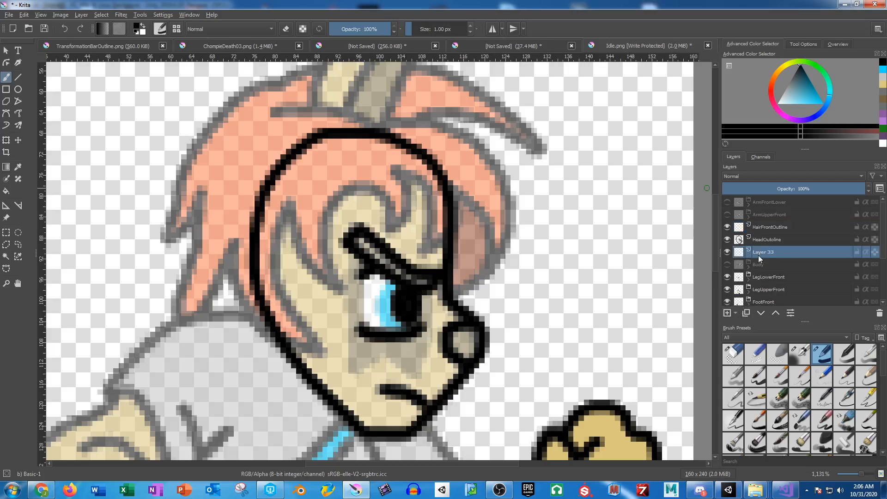
pyautogui.doubleClick(760, 252)
pyautogui.write('Hair')
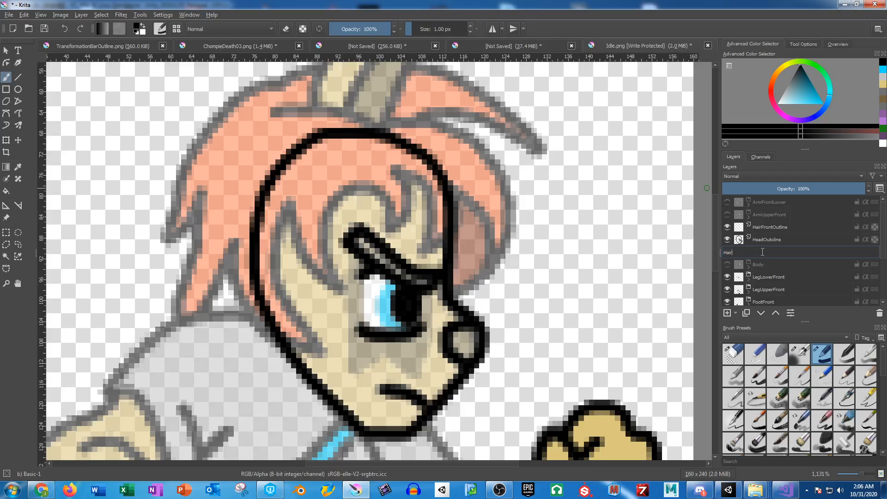
pyautogui.write('BackOutline')
pyautogui.press('Return')
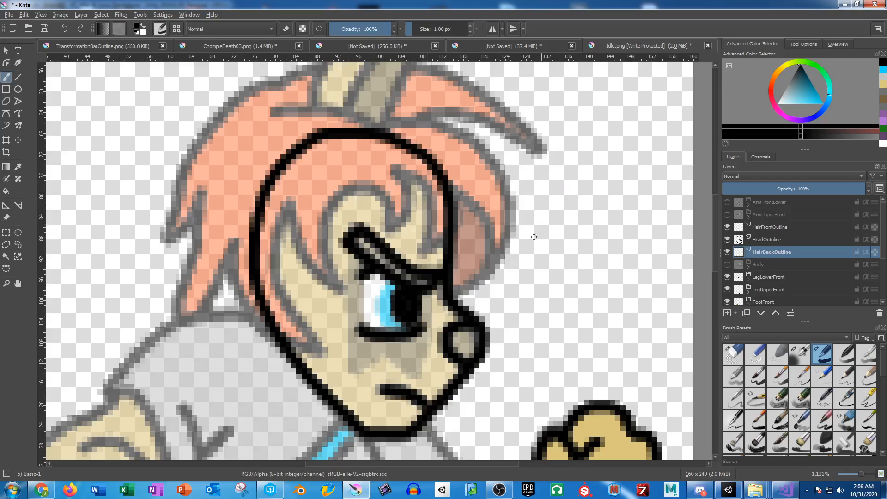
# Trace the rear hair in black on HairBackOutline, in front of the forehead and behind the neck, ending in a pointed tip
pyautogui.moveTo(455, 291)
pyautogui.mouseDown()
pyautogui.moveTo(487, 257)
pyautogui.moveTo(493, 223)
pyautogui.moveTo(483, 190)
pyautogui.moveTo(440, 174)
pyautogui.mouseUp()
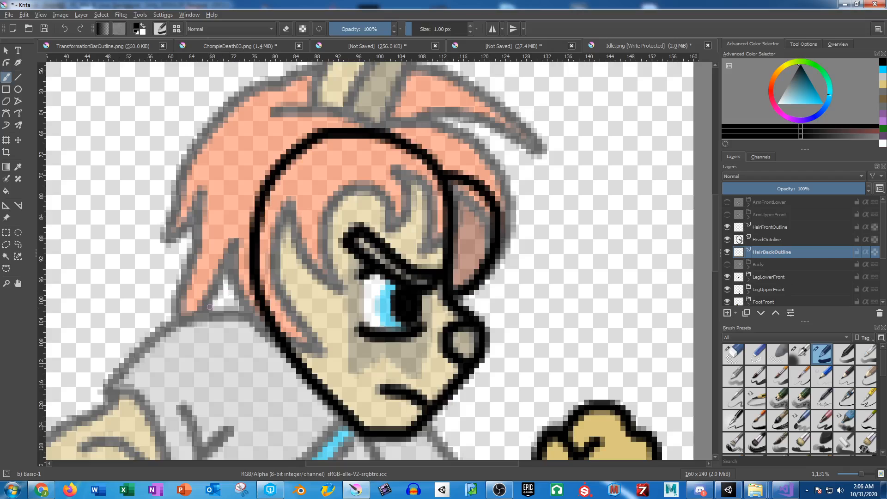
pyautogui.moveTo(202, 309); pyautogui.dragTo(263, 185)
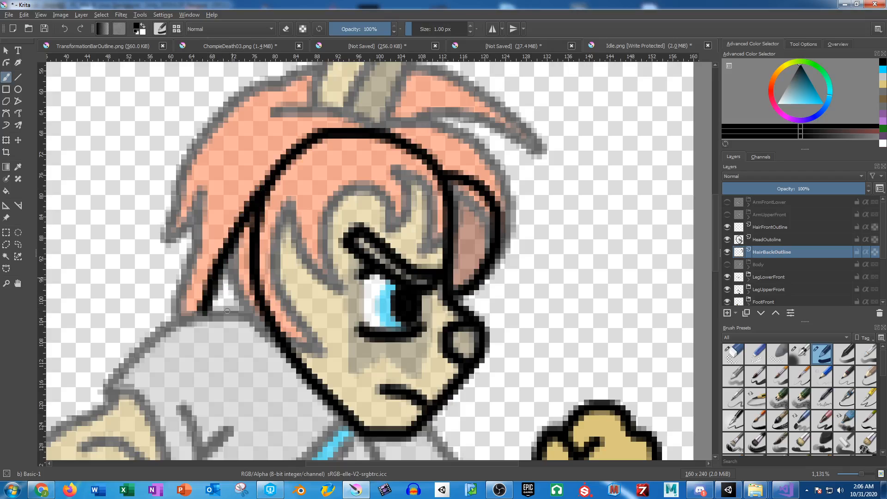
pyautogui.moveTo(205, 309)
pyautogui.mouseDown()
pyautogui.moveTo(215, 346)
pyautogui.moveTo(255, 291)
pyautogui.mouseUp()
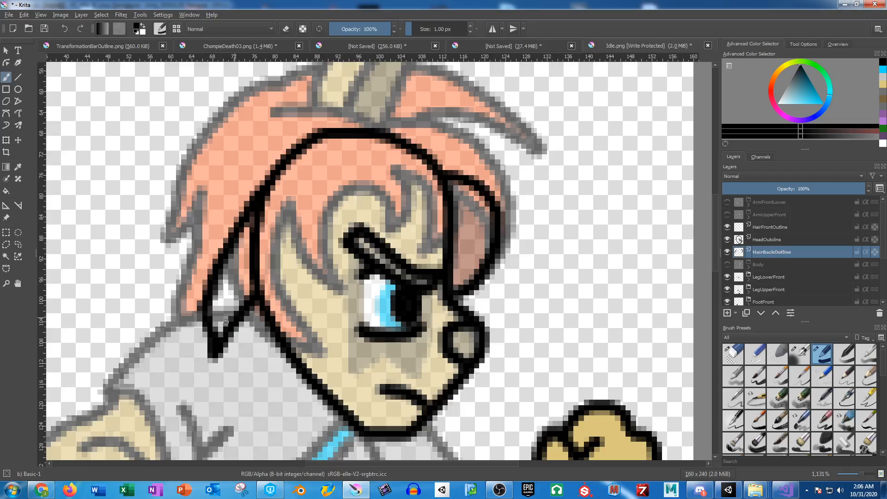
# Trace the front hair in black on HairFrontOutline, including the forward-pointing tuft, the fringe and the jagged strands at the back
pyautogui.click(771, 227)
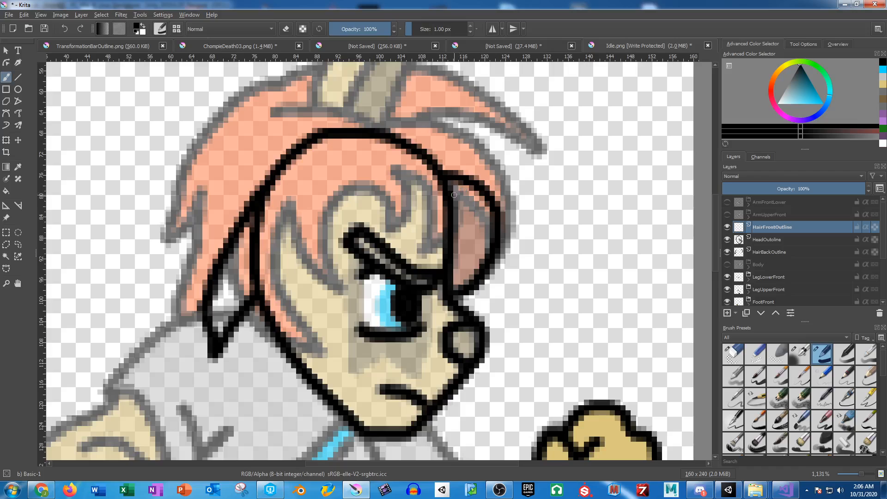
pyautogui.moveTo(454, 193)
pyautogui.mouseDown()
pyautogui.moveTo(500, 245)
pyautogui.moveTo(501, 204)
pyautogui.moveTo(487, 161)
pyautogui.moveTo(451, 131)
pyautogui.moveTo(420, 120)
pyautogui.moveTo(272, 112)
pyautogui.mouseUp()
pyautogui.moveTo(432, 99)
pyautogui.mouseDown()
pyautogui.moveTo(420, 205)
pyautogui.moveTo(514, 247)
pyautogui.moveTo(513, 223)
pyautogui.moveTo(427, 172)
pyautogui.moveTo(394, 170)
pyautogui.mouseUp()
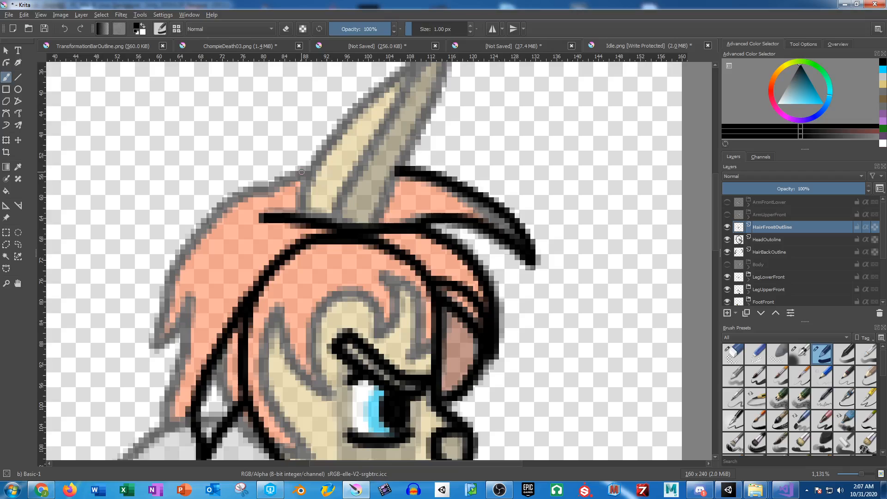
pyautogui.moveTo(306, 170)
pyautogui.mouseDown()
pyautogui.moveTo(219, 208)
pyautogui.moveTo(167, 284)
pyautogui.moveTo(150, 341)
pyautogui.moveTo(191, 301)
pyautogui.moveTo(188, 337)
pyautogui.moveTo(163, 392)
pyautogui.moveTo(164, 435)
pyautogui.moveTo(222, 346)
pyautogui.moveTo(234, 409)
pyautogui.moveTo(262, 443)
pyautogui.moveTo(309, 456)
pyautogui.moveTo(270, 384)
pyautogui.moveTo(270, 315)
pyautogui.moveTo(276, 309)
pyautogui.moveTo(296, 358)
pyautogui.moveTo(320, 381)
pyautogui.moveTo(310, 320)
pyautogui.moveTo(330, 298)
pyautogui.moveTo(357, 297)
pyautogui.moveTo(376, 328)
pyautogui.moveTo(390, 319)
pyautogui.moveTo(386, 276)
pyautogui.moveTo(393, 276)
pyautogui.moveTo(418, 302)
pyautogui.moveTo(422, 324)
pyautogui.moveTo(407, 360)
pyautogui.moveTo(434, 334)
pyautogui.moveTo(440, 306)
pyautogui.mouseUp()
pyautogui.moveTo(464, 258); pyautogui.dragTo(506, 203)
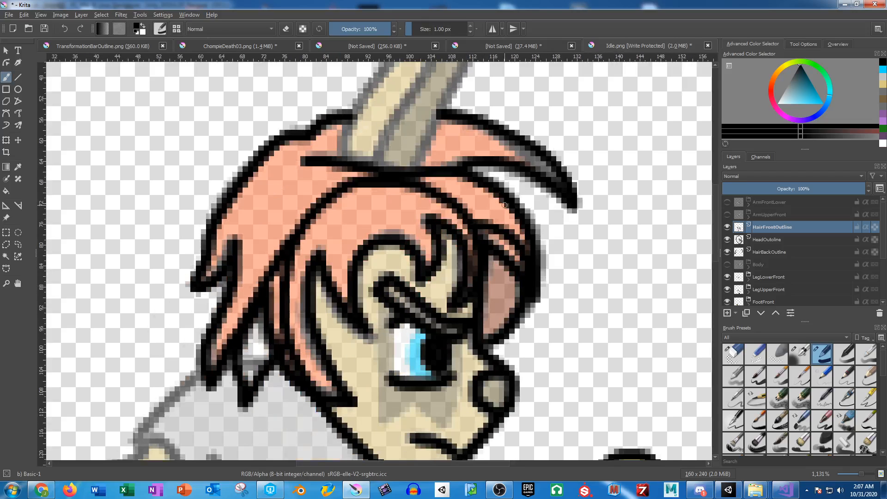
# Trace the pointed horn shape on top of the head and its inner dividing line in black on HairFrontOutline
pyautogui.moveTo(431, 155); pyautogui.dragTo(412, 288)
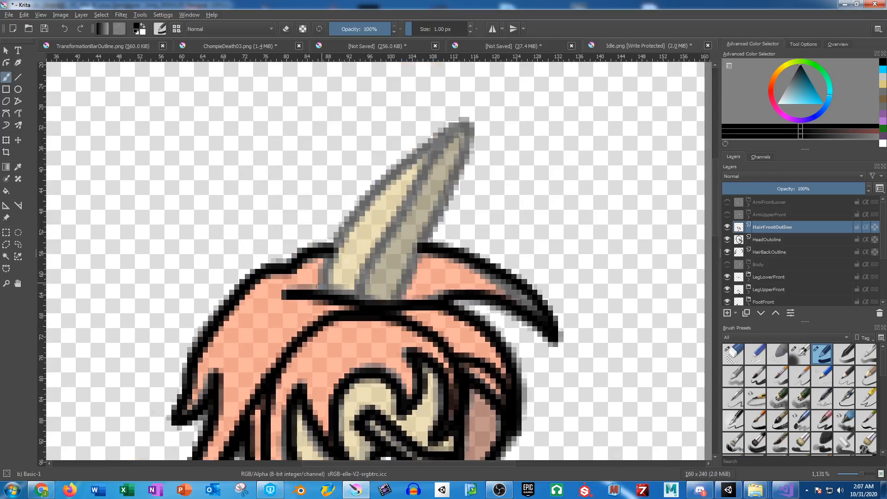
pyautogui.moveTo(317, 292)
pyautogui.mouseDown()
pyautogui.moveTo(349, 224)
pyautogui.moveTo(409, 162)
pyautogui.moveTo(453, 134)
pyautogui.moveTo(354, 291)
pyautogui.moveTo(403, 287)
pyautogui.moveTo(460, 167)
pyautogui.moveTo(464, 124)
pyautogui.mouseUp()
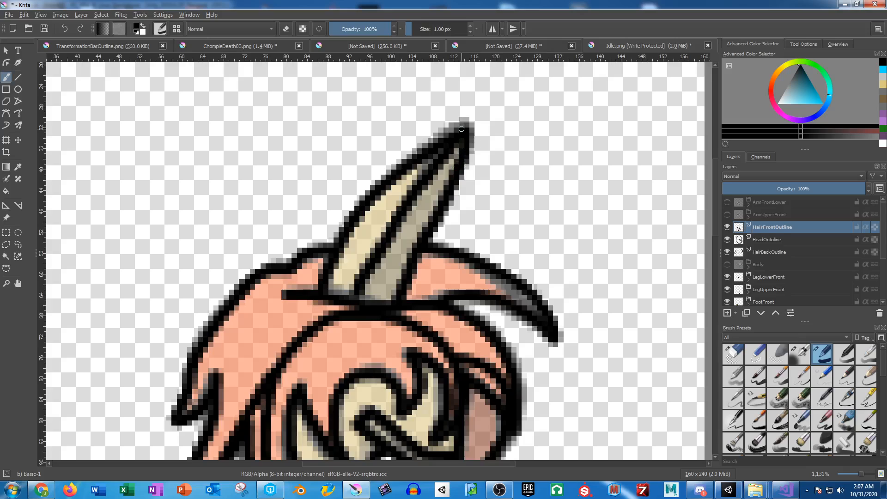
pyautogui.moveTo(465, 246); pyautogui.dragTo(512, 166)
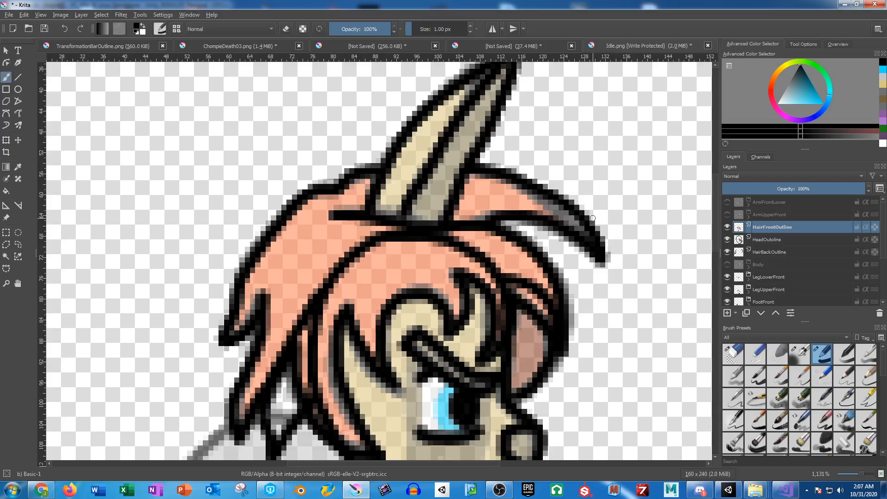
pyautogui.moveTo(560, 221); pyautogui.dragTo(580, 149)
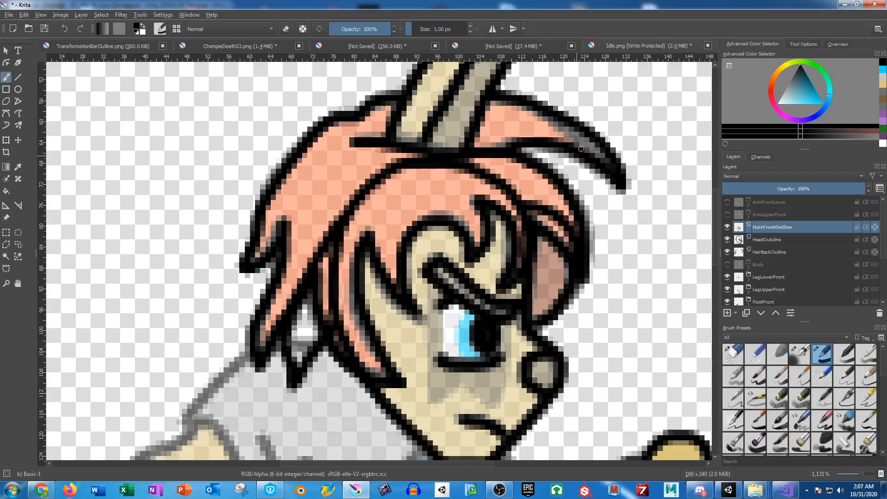
# Put the HeadOutoline layer in a new group named HeaD
pyautogui.click(770, 242)
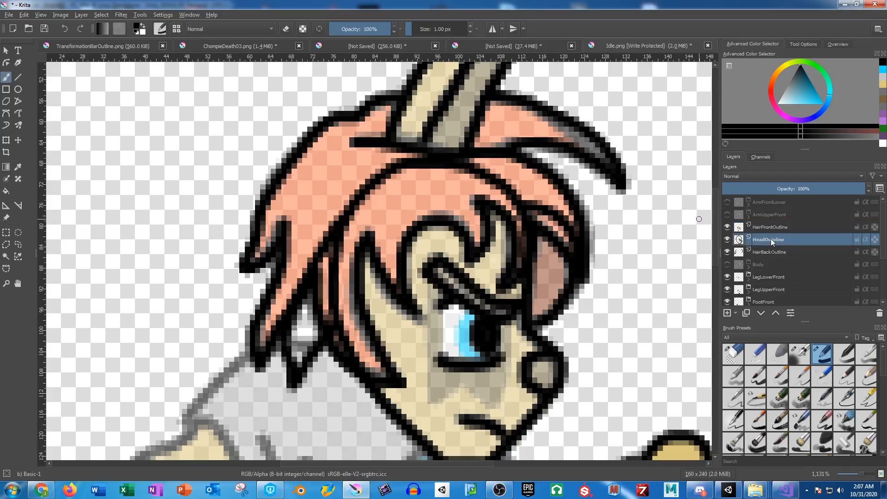
pyautogui.hotkey('ctrl', 'g')
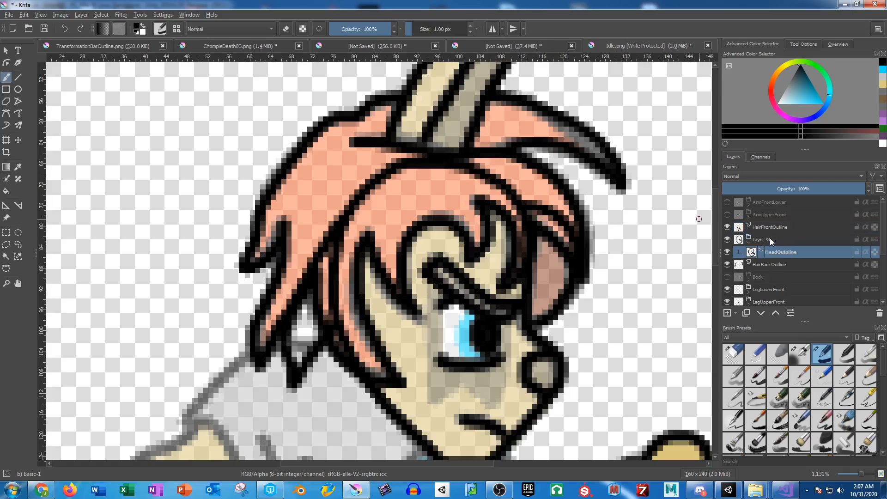
pyautogui.doubleClick(770, 237)
pyautogui.write('HeaD')
pyautogui.press('Return')
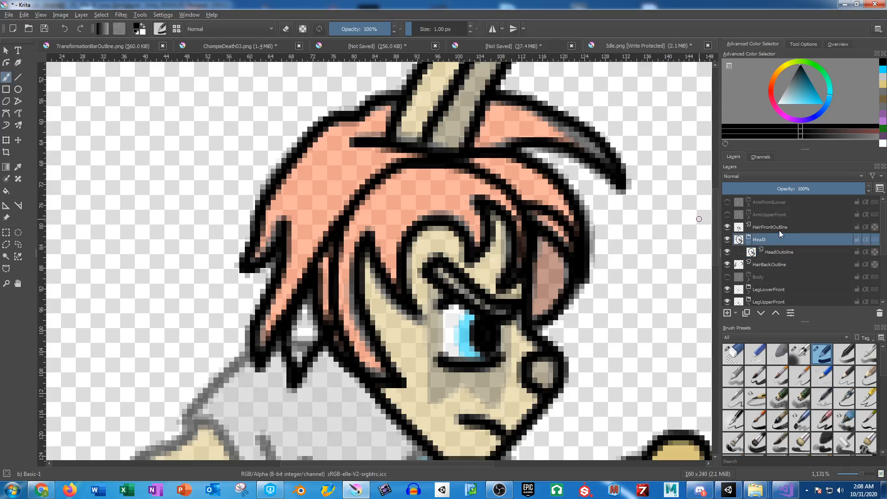
# Put the HairFrontOutline layer in a new group named HairFront
pyautogui.click(779, 230)
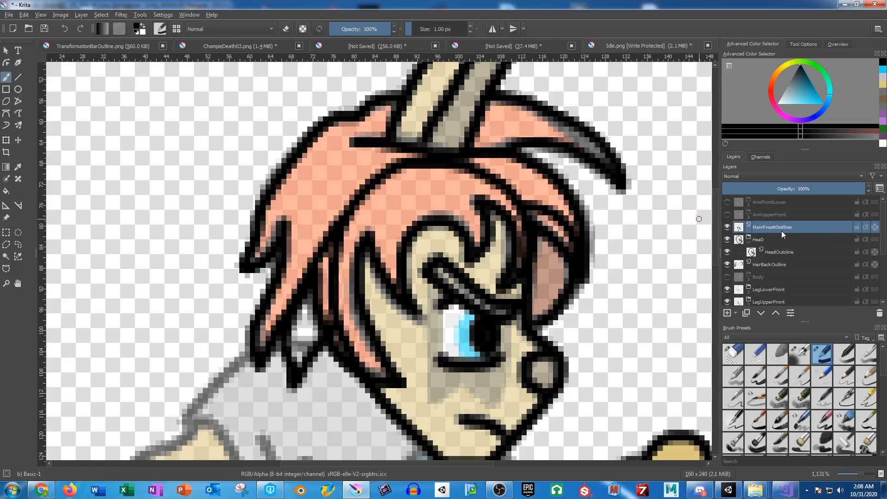
pyautogui.hotkey('ctrl', 'g')
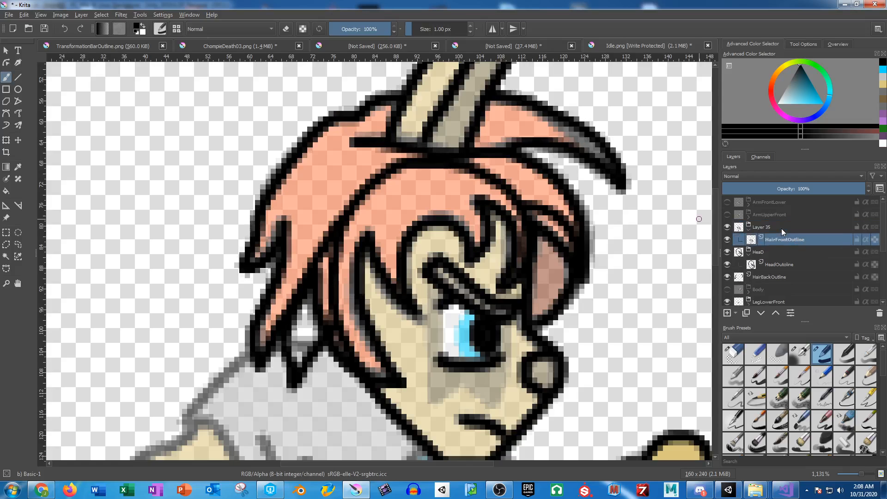
pyautogui.doubleClick(781, 228)
pyautogui.write('HairFront')
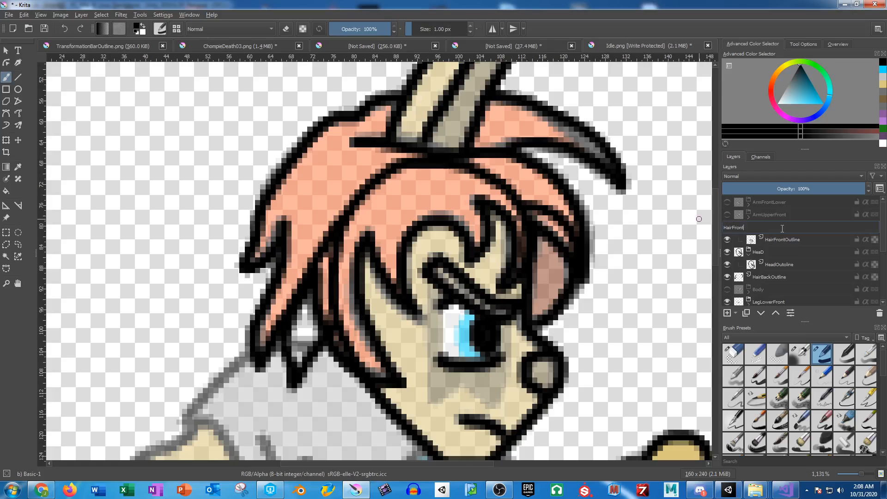
pyautogui.press('Return')
# Put the HairBackOutline layer in a new group named HairBack
pyautogui.click(779, 279)
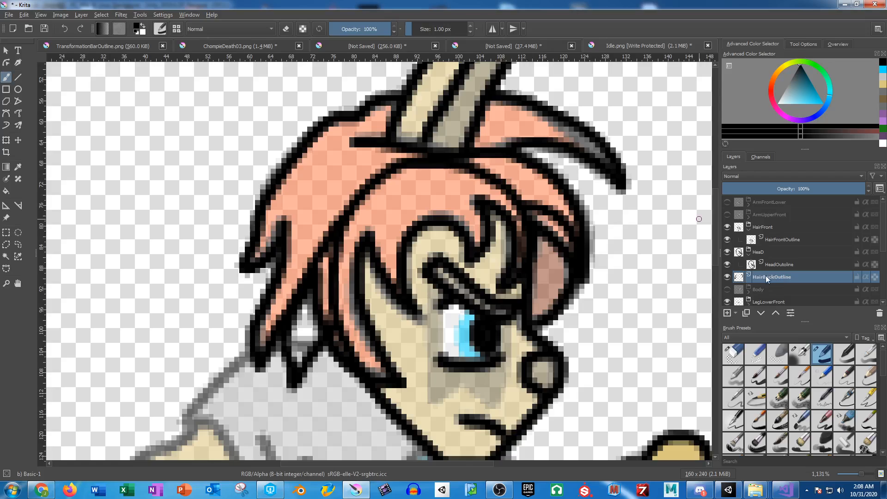
pyautogui.hotkey('ctrl', 'g')
pyautogui.doubleClick(766, 275)
pyautogui.write('HairBack')
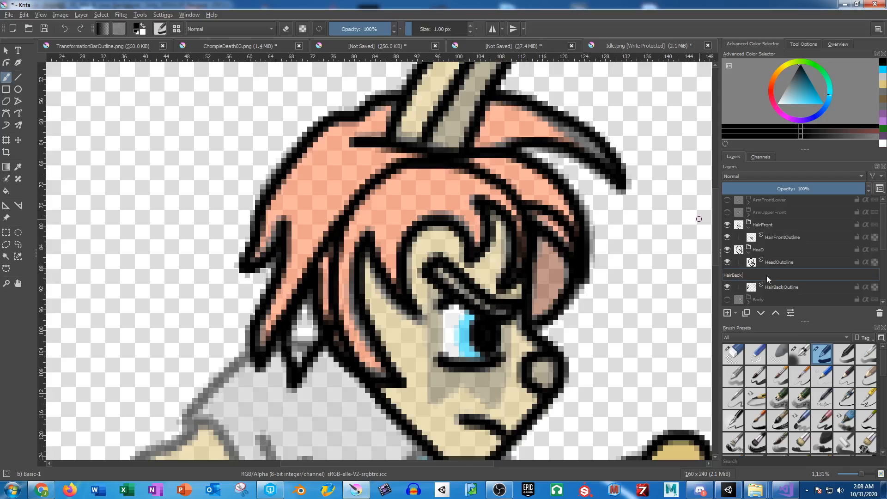
pyautogui.press('Return')
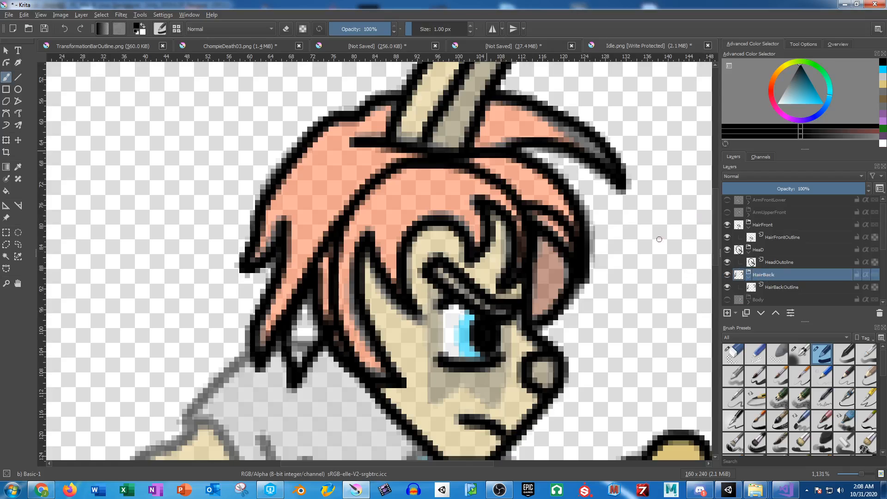
# Add a new paint layer inside the HairFront group for the front hair's colour
pyautogui.click(772, 237)
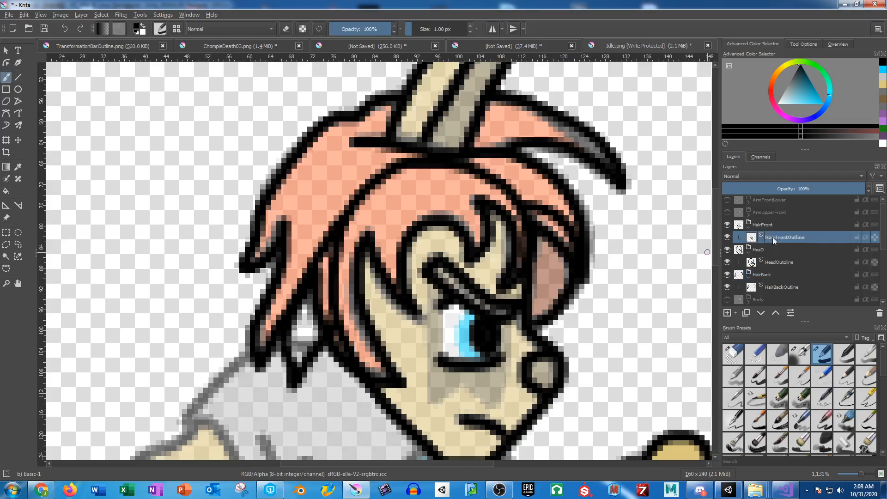
pyautogui.click(728, 313)
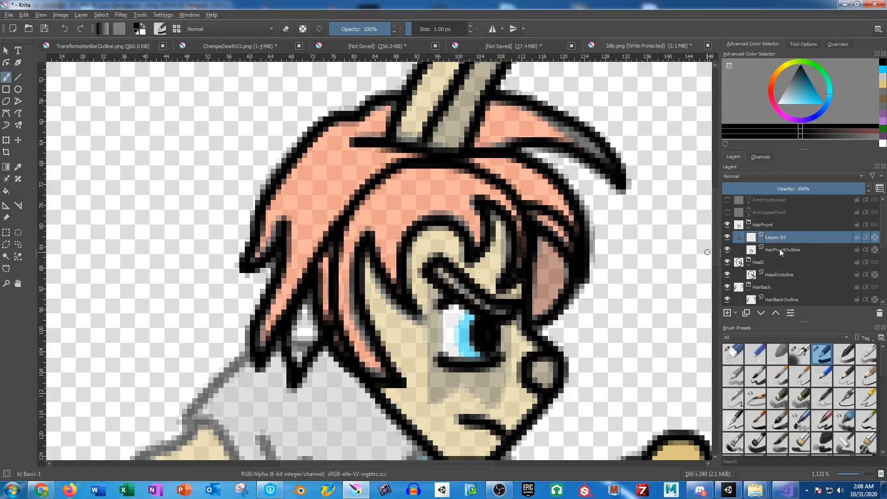
pyautogui.click(779, 250)
# Raise the Layer 1 reference's opacity to 100% and sample the orange hair colour from it
pyautogui.scroll(-5, 833, 254)
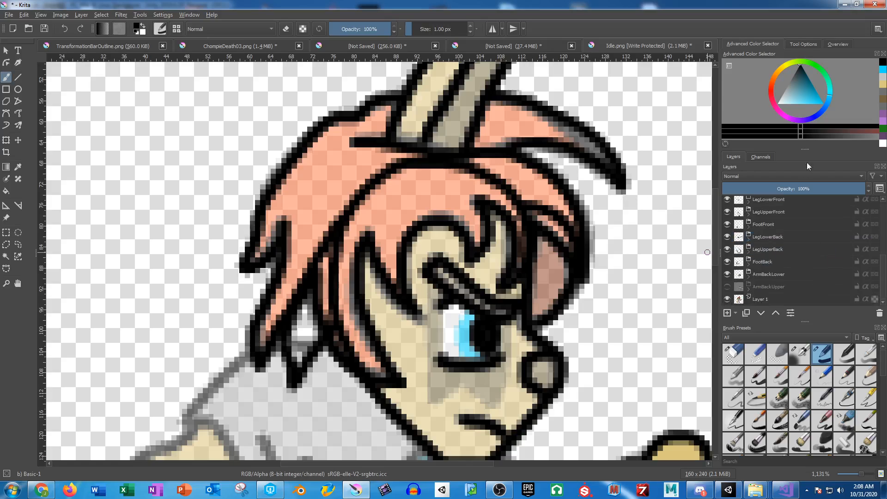
pyautogui.click(755, 300)
pyautogui.moveTo(785, 190); pyautogui.dragTo(870, 189)
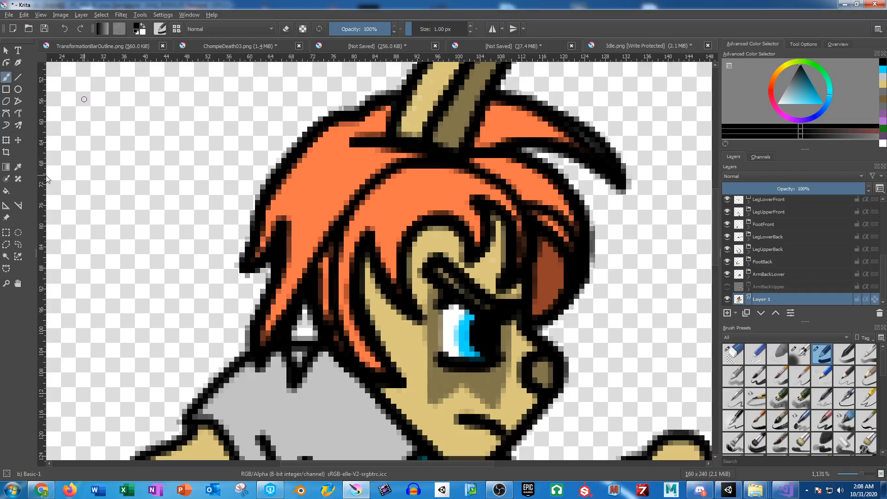
pyautogui.click(18, 167)
pyautogui.click(311, 169)
# Arrange HairFrontOutline above Layer 37 inside the HairFront group and select Layer 37 for colouring
pyautogui.scroll(5, 765, 245)
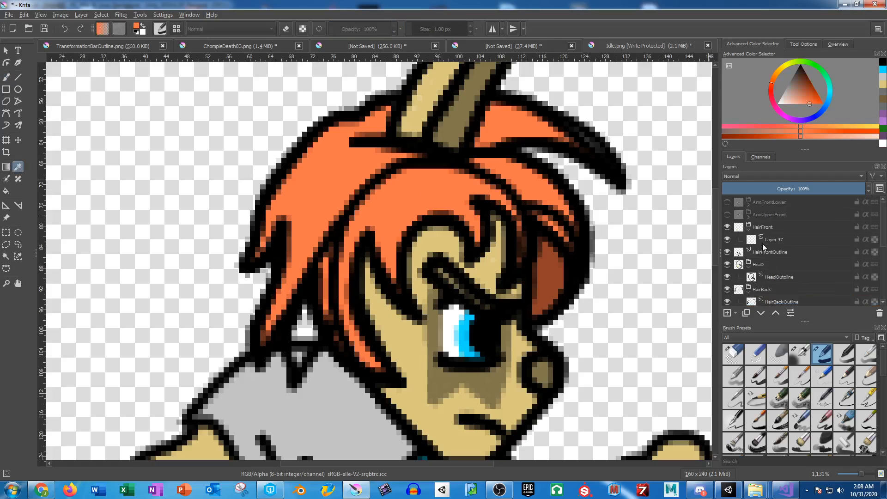
pyautogui.click(780, 240)
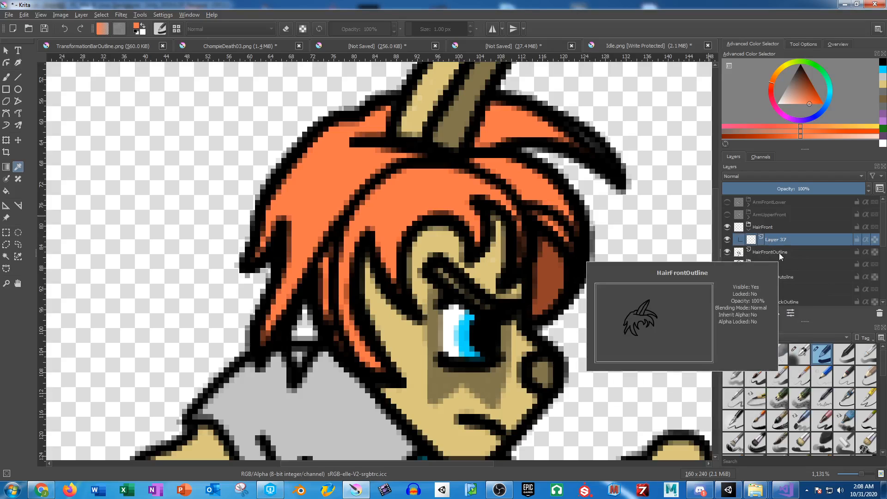
pyautogui.moveTo(778, 240); pyautogui.dragTo(787, 251)
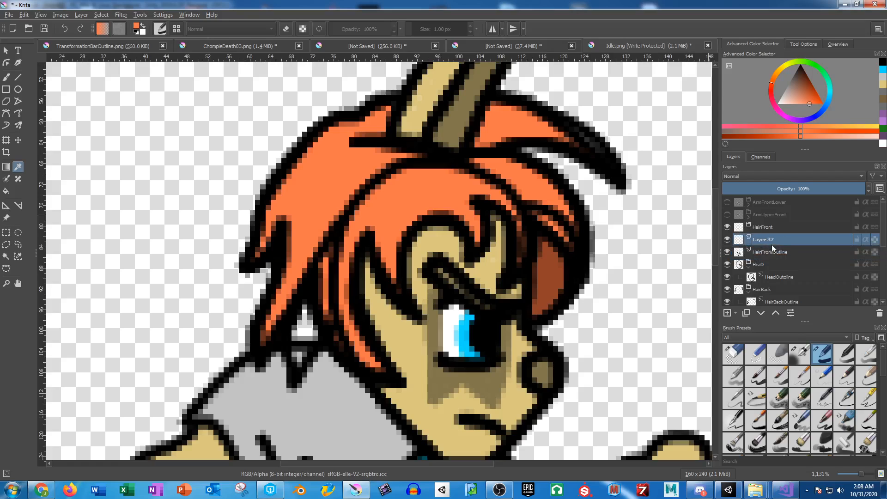
pyautogui.click(773, 246)
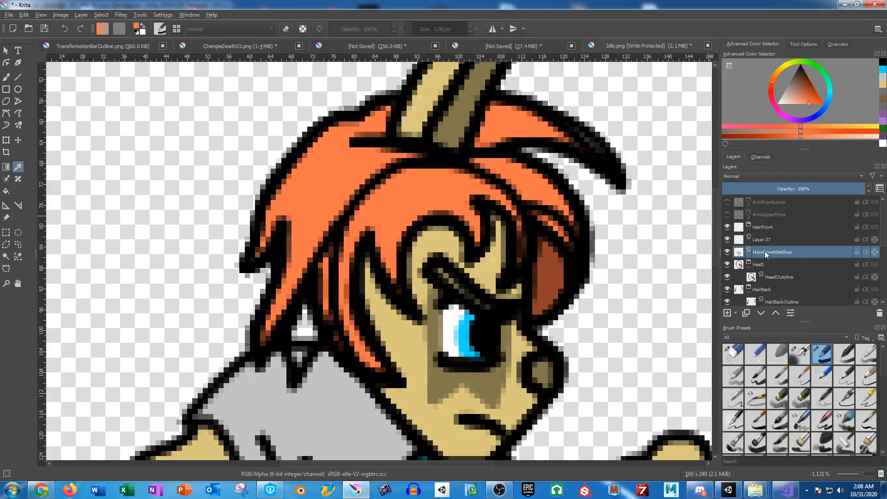
pyautogui.moveTo(764, 251)
pyautogui.mouseDown()
pyautogui.moveTo(766, 228)
pyautogui.moveTo(766, 250)
pyautogui.moveTo(764, 228)
pyautogui.moveTo(780, 253)
pyautogui.mouseUp()
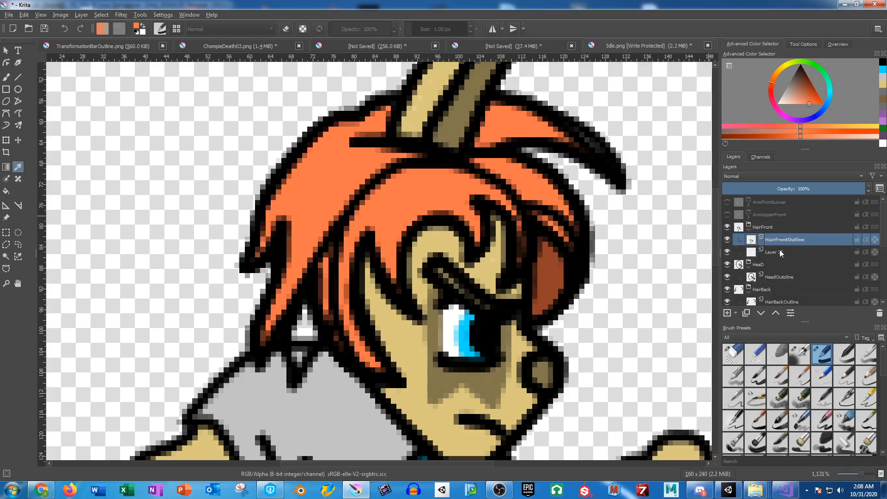
pyautogui.click(780, 253)
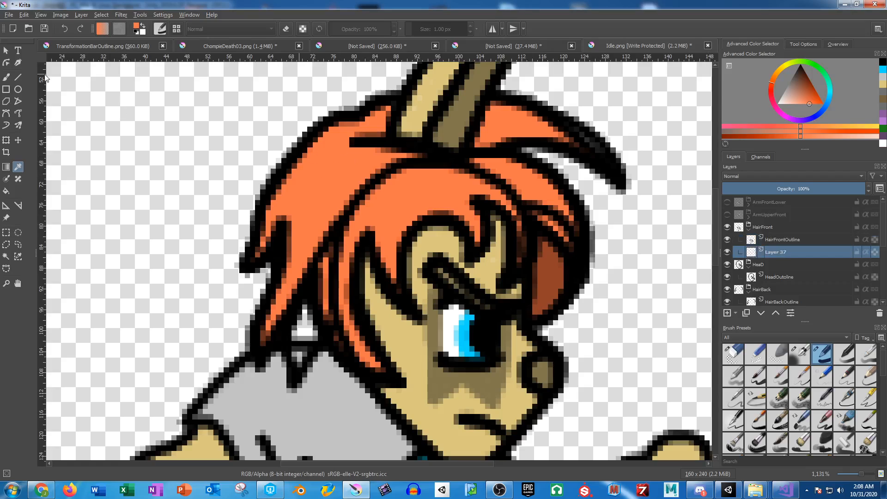
# Paint a short orange stroke on the front hair in Layer 37 and sample the reference's dark brown back-hair colour
pyautogui.press('b')
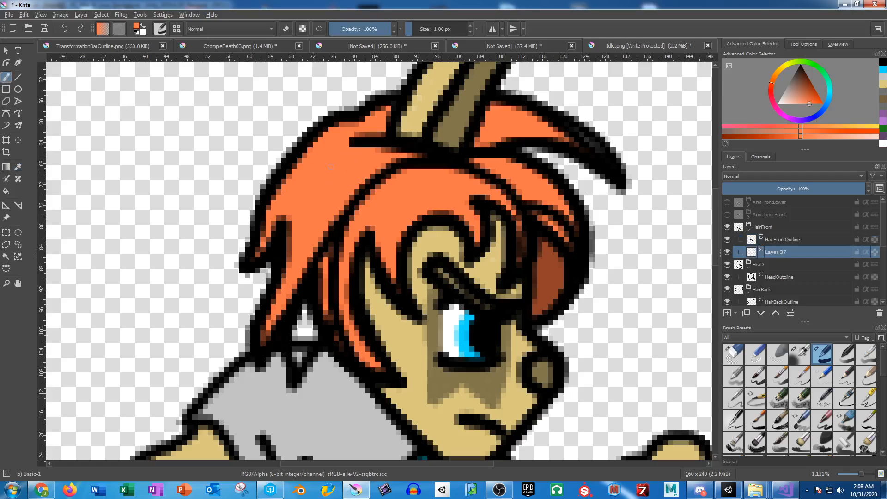
pyautogui.moveTo(331, 167); pyautogui.dragTo(336, 177)
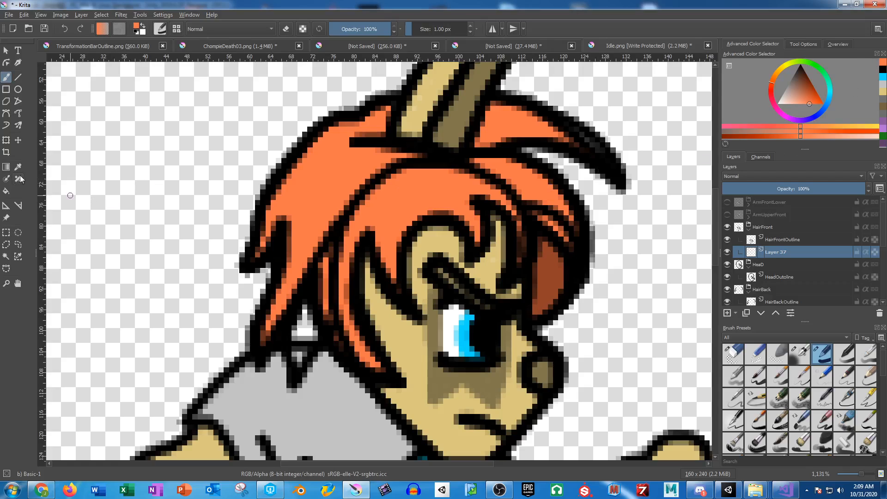
pyautogui.press('p')
pyautogui.click(546, 272)
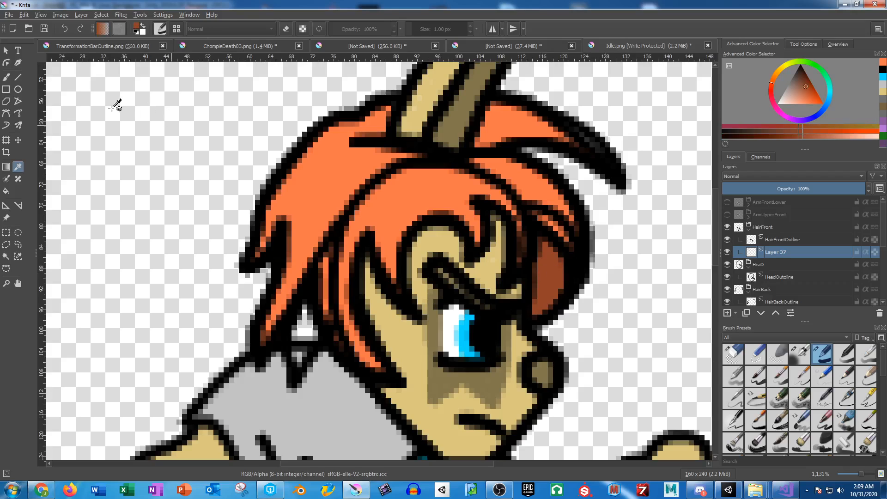
# Switch back to the brush and hide the Layer 1 reference
pyautogui.click(6, 77)
pyautogui.scroll(-5, 768, 296)
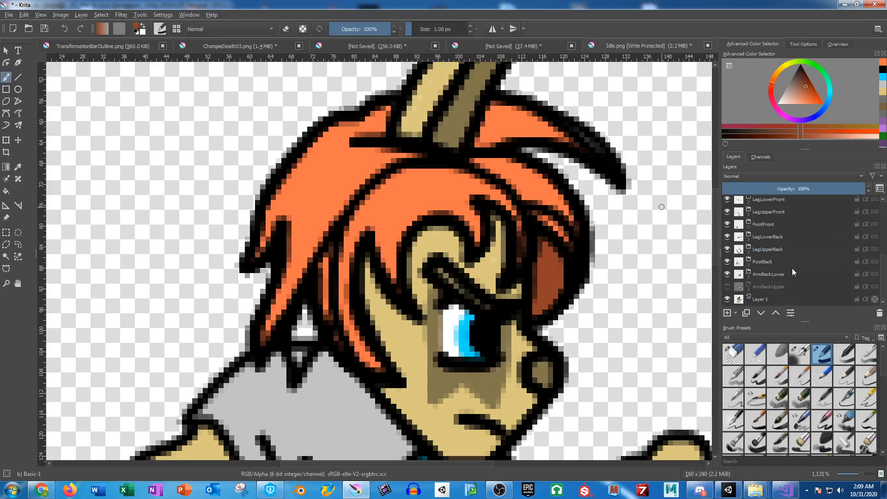
pyautogui.click(728, 300)
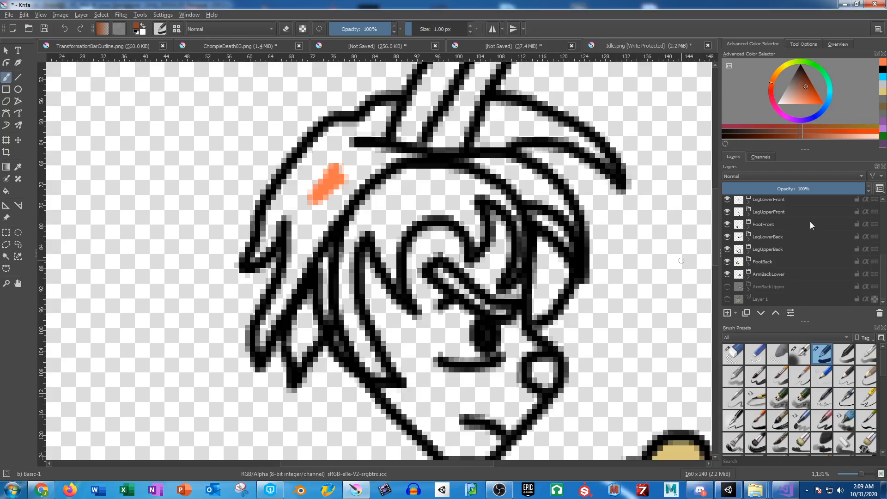
# Add a new paint layer to the HairBack group and place it beneath HairBackOutline
pyautogui.scroll(5, 806, 228)
pyautogui.scroll(-1, 787, 261)
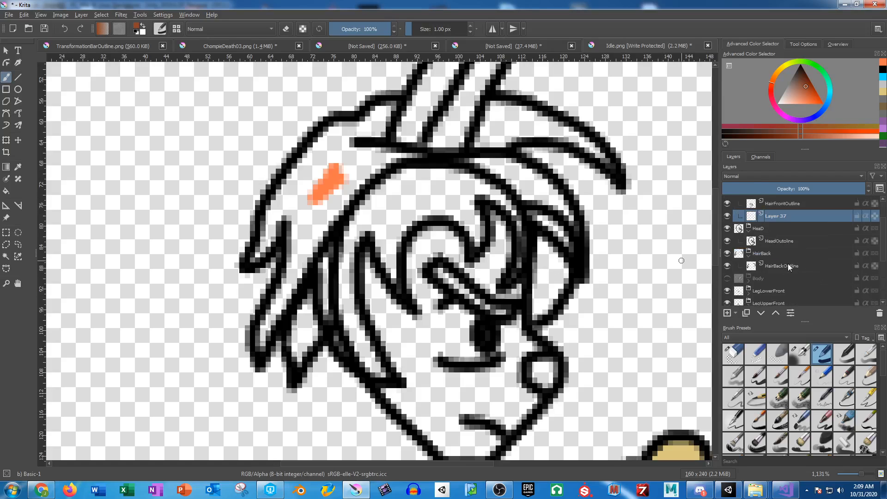
pyautogui.click(788, 264)
pyautogui.click(727, 313)
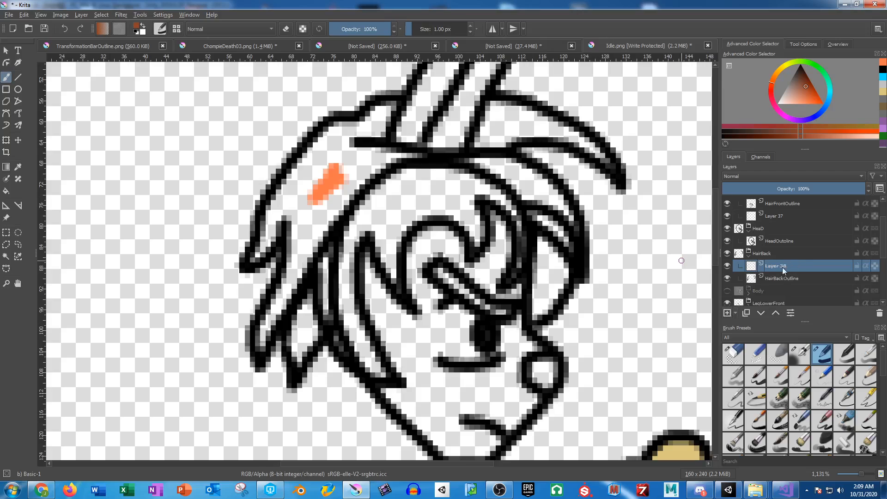
pyautogui.moveTo(784, 278)
pyautogui.mouseDown()
pyautogui.moveTo(780, 261)
pyautogui.moveTo(788, 269)
pyautogui.mouseUp()
pyautogui.click(778, 276)
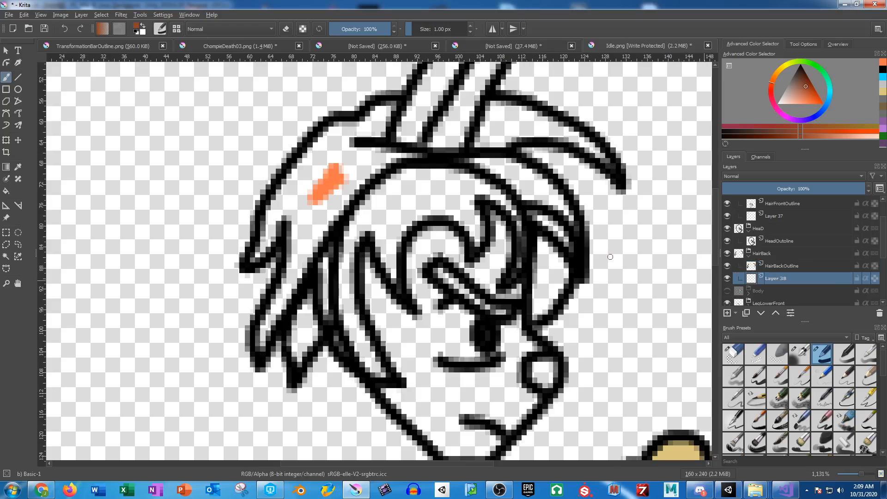
# Paint the back hair's enclosed areas dark brown on Layer 38 with a 3 px brush
pyautogui.moveTo(541, 238); pyautogui.dragTo(536, 263)
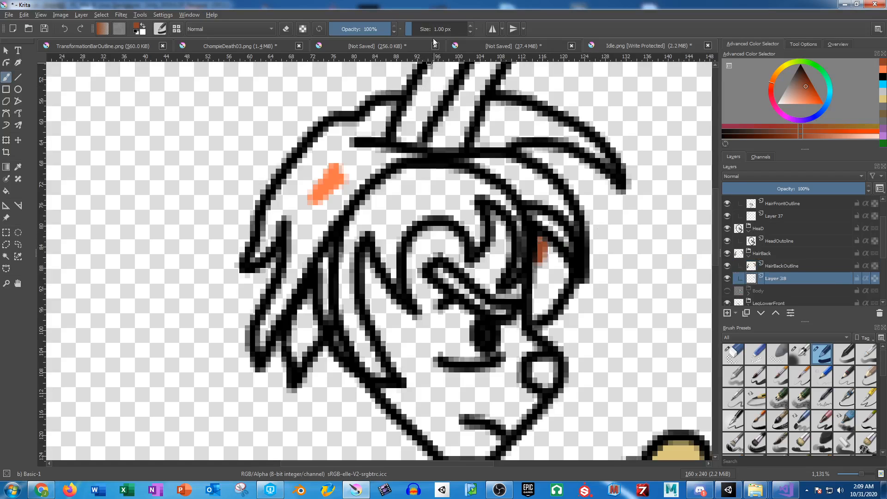
pyautogui.scroll(2, 532, 259)
pyautogui.moveTo(532, 259)
pyautogui.mouseDown()
pyautogui.moveTo(395, 197)
pyautogui.moveTo(493, 196)
pyautogui.moveTo(507, 255)
pyautogui.moveTo(467, 338)
pyautogui.moveTo(439, 370)
pyautogui.moveTo(443, 204)
pyautogui.moveTo(474, 293)
pyautogui.mouseUp()
pyautogui.moveTo(357, 286); pyautogui.dragTo(684, 187)
pyautogui.moveTo(292, 282); pyautogui.dragTo(527, 103)
pyautogui.moveTo(402, 179)
pyautogui.mouseDown()
pyautogui.moveTo(461, 292)
pyautogui.moveTo(390, 204)
pyautogui.moveTo(415, 153)
pyautogui.moveTo(414, 233)
pyautogui.mouseUp()
pyautogui.scroll(-3, 414, 233)
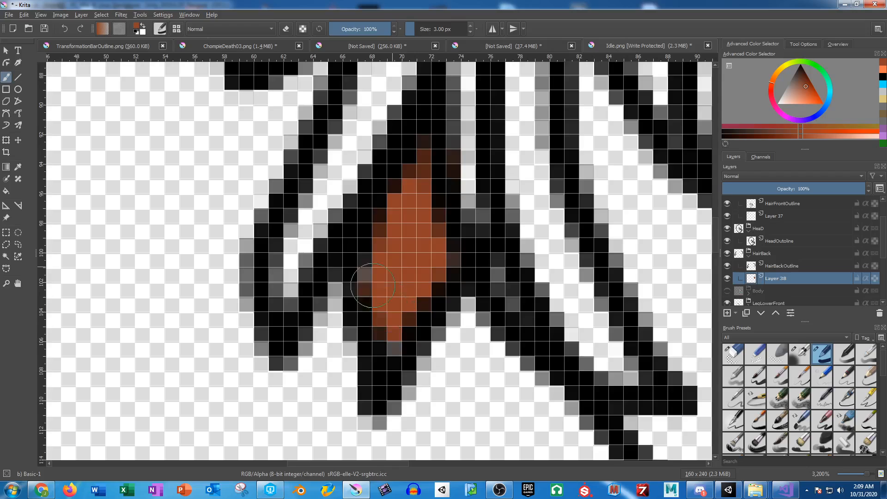
pyautogui.click(423, 298)
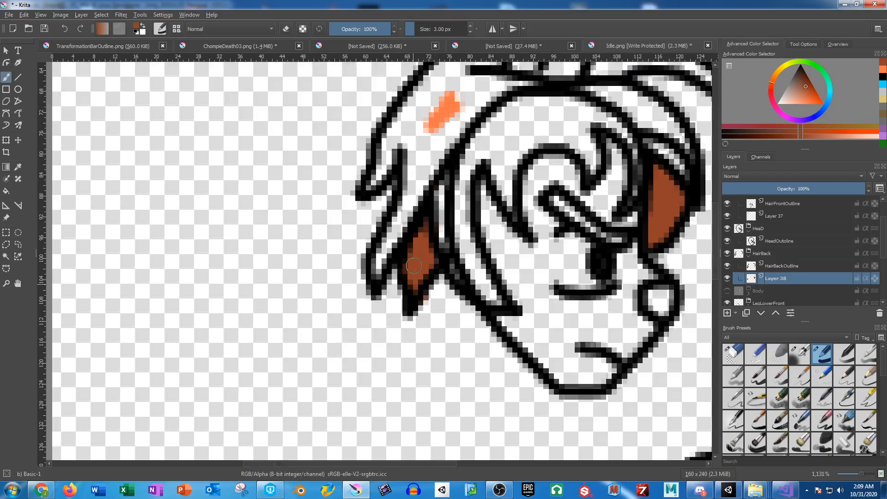
# Toggle the HairBack group's visibility to check the back hair's outline and colour
pyautogui.click(727, 253)
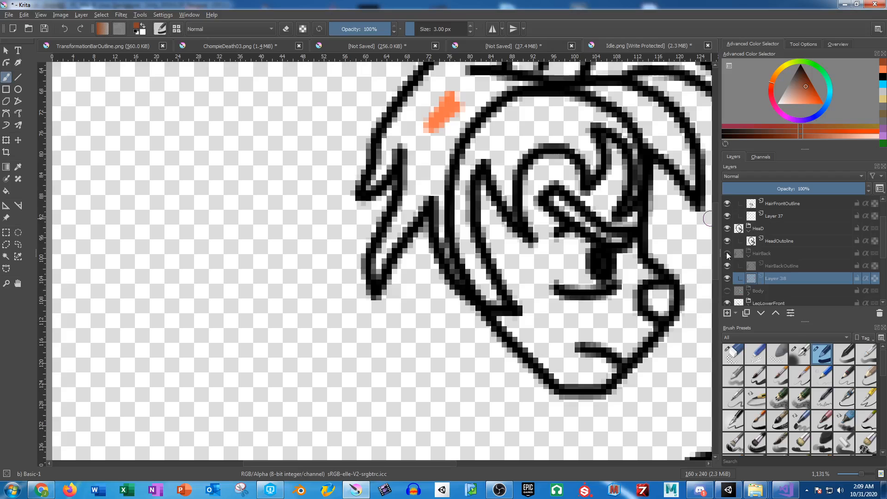
pyautogui.click(727, 254)
pyautogui.click(727, 253)
pyautogui.click(728, 254)
pyautogui.click(727, 254)
pyautogui.click(727, 254)
# Activate Layer 37 with orange as the colour, then select the front hair's enclosed areas and grow the selection
pyautogui.click(769, 216)
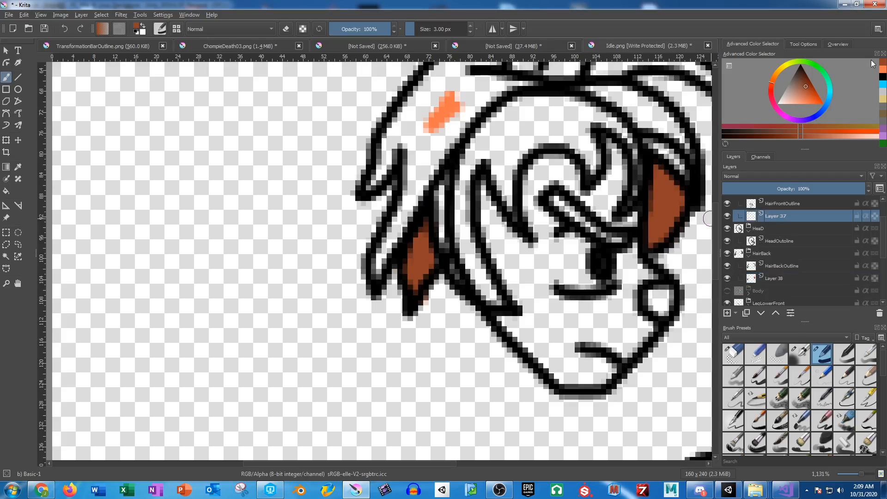
pyautogui.click(809, 104)
pyautogui.moveTo(338, 157); pyautogui.dragTo(249, 252)
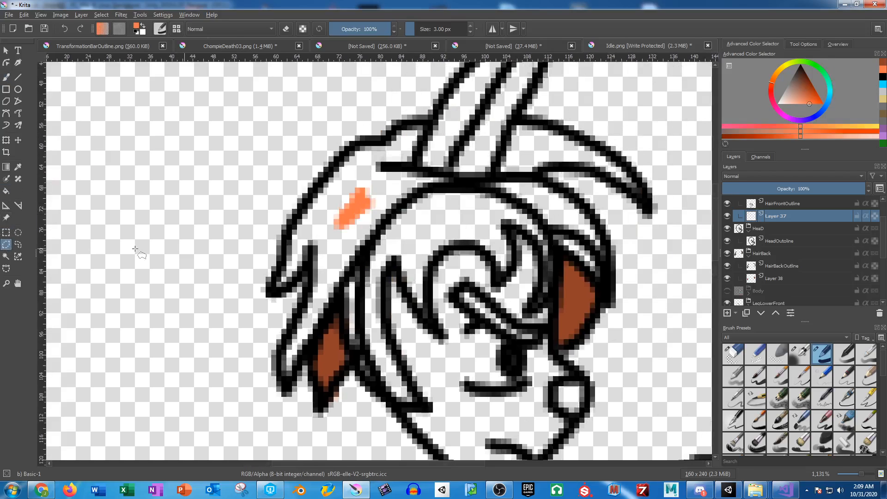
pyautogui.click(7, 256)
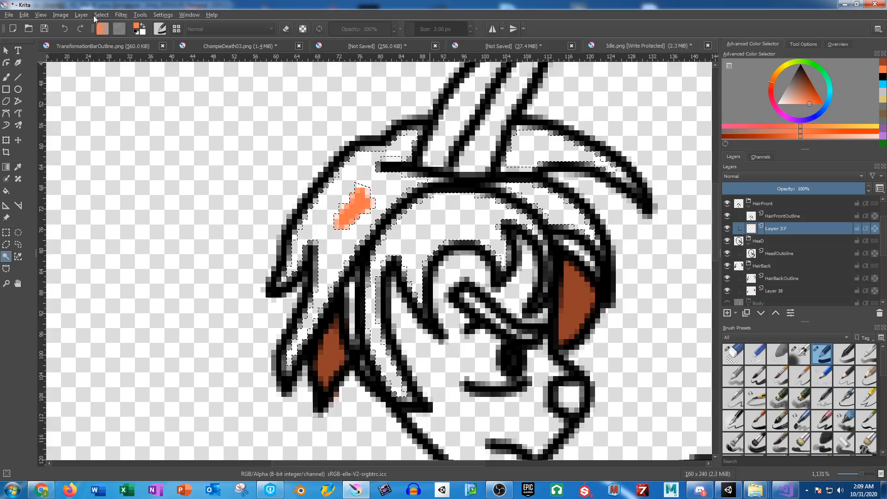
pyautogui.click(96, 16)
pyautogui.click(140, 191)
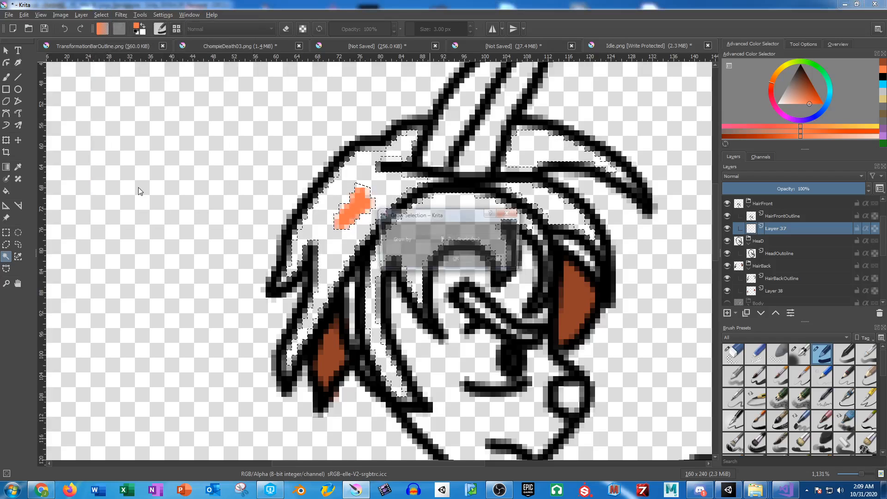
pyautogui.press('Return')
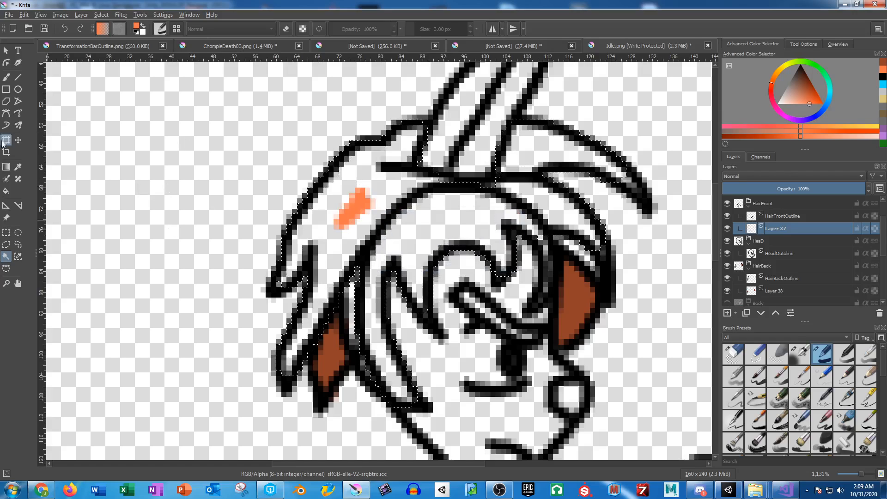
# Paint the selected front hair areas orange with a brush about 63 px wide
pyautogui.click(10, 79)
pyautogui.click(429, 29)
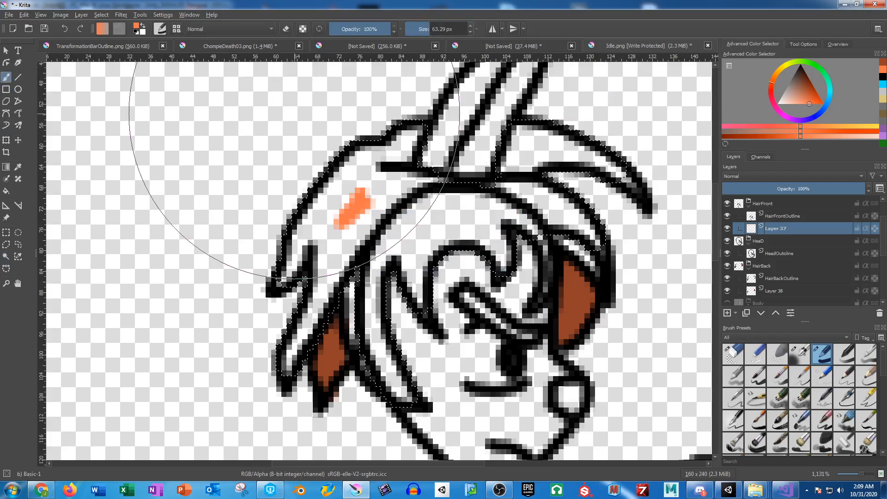
pyautogui.moveTo(292, 121)
pyautogui.mouseDown()
pyautogui.moveTo(503, 143)
pyautogui.moveTo(397, 296)
pyautogui.mouseUp()
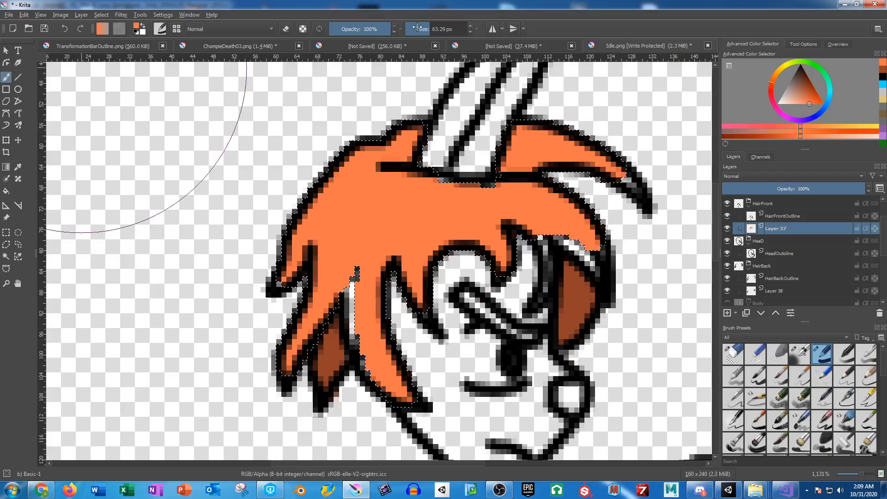
# Clear the selection and fill the remaining gaps along the front hair's strands with orange, using a 3 px brush
pyautogui.write('1')
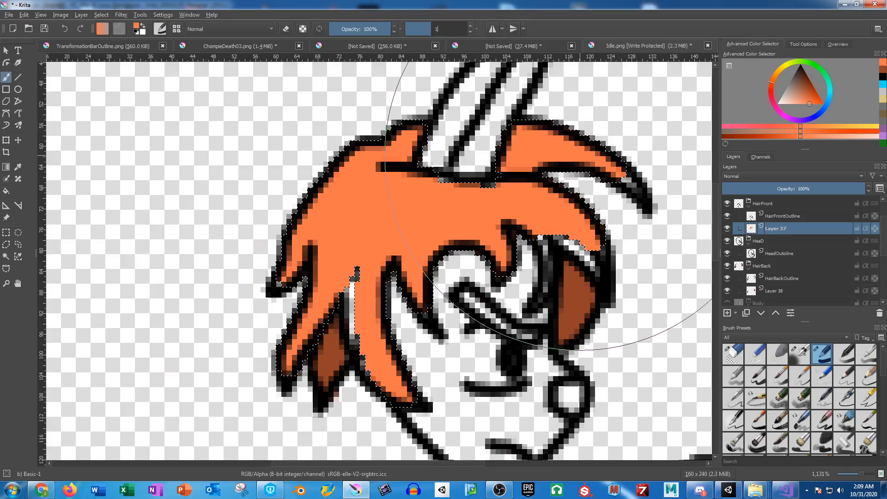
pyautogui.press('Return')
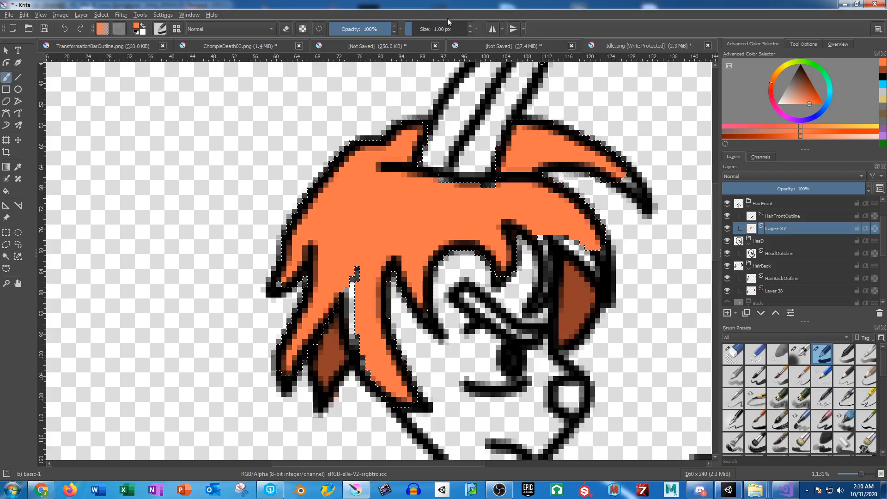
pyautogui.moveTo(442, 29); pyautogui.dragTo(444, 28)
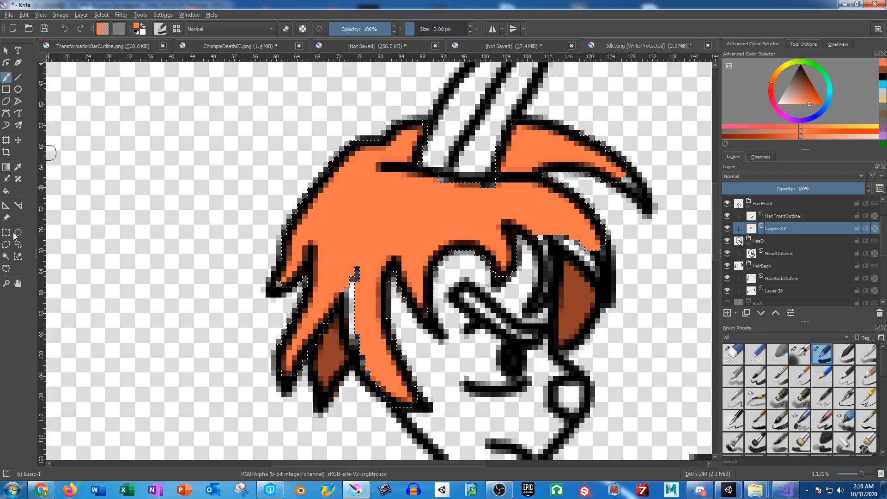
pyautogui.click(7, 232)
pyautogui.click(75, 124)
pyautogui.click(7, 75)
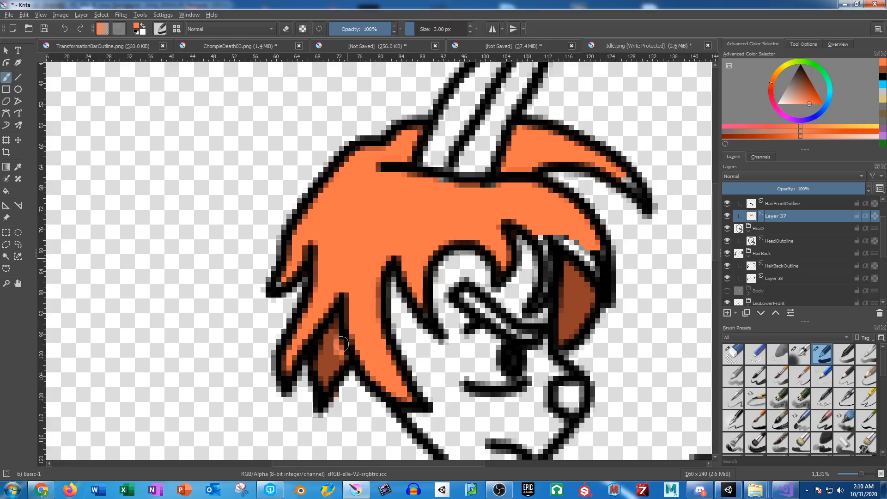
pyautogui.moveTo(341, 344)
pyautogui.mouseDown()
pyautogui.moveTo(361, 303)
pyautogui.moveTo(351, 280)
pyautogui.mouseUp()
pyautogui.moveTo(626, 180); pyautogui.dragTo(636, 190)
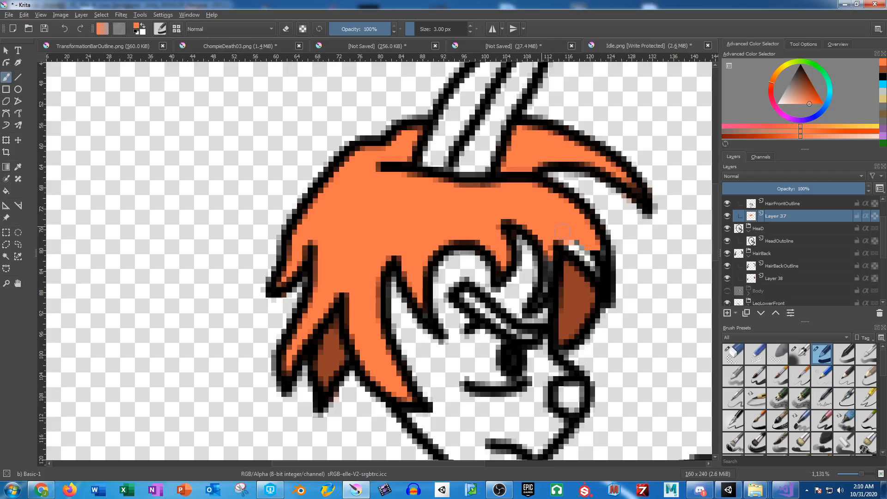
pyautogui.moveTo(562, 231); pyautogui.dragTo(591, 265)
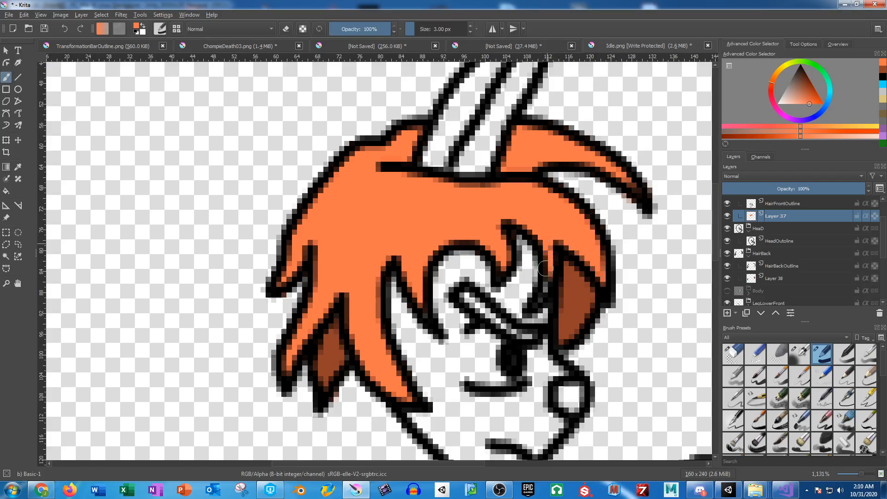
# Set the brush size to 1 px and colour the tip of the thin strand beside the eyebrow orange
pyautogui.click(447, 31)
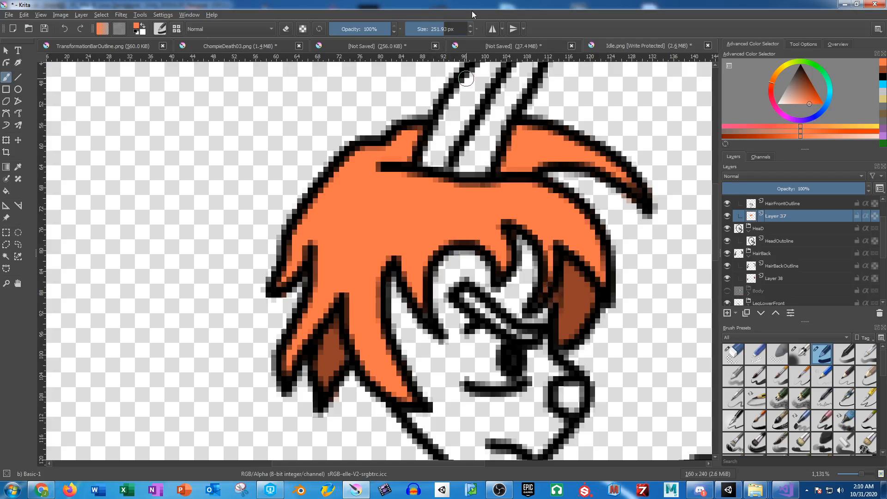
pyautogui.write('1')
pyautogui.press('Return')
pyautogui.scroll(4, 612, 278)
pyautogui.moveTo(536, 291)
pyautogui.mouseDown()
pyautogui.moveTo(643, 184)
pyautogui.moveTo(659, 154)
pyautogui.mouseUp()
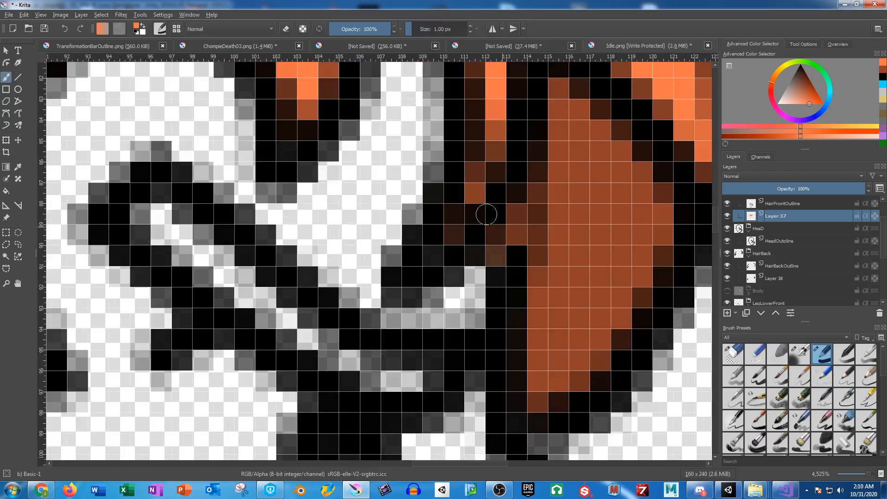
pyautogui.moveTo(438, 238); pyautogui.dragTo(446, 222)
# Erase the stray orange beneath the thin strand with Eraser Circle and return to the Basic-1 brush
pyautogui.click(732, 354)
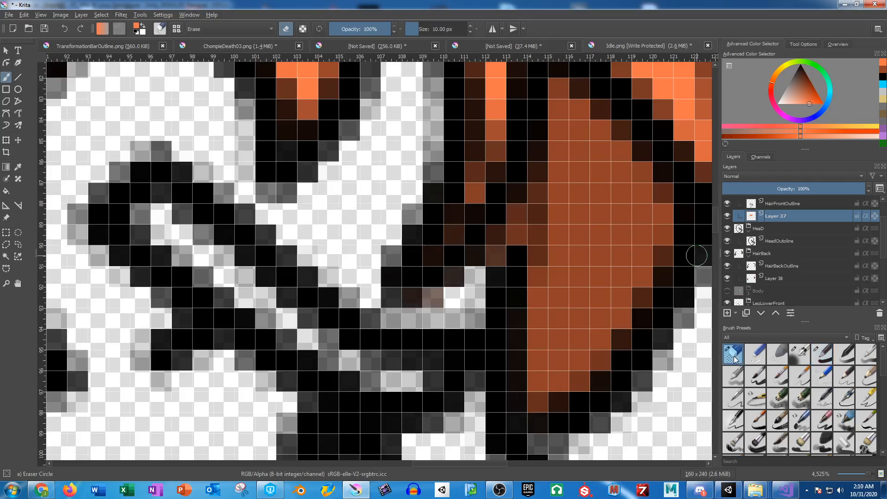
pyautogui.scroll(-4, 590, 244)
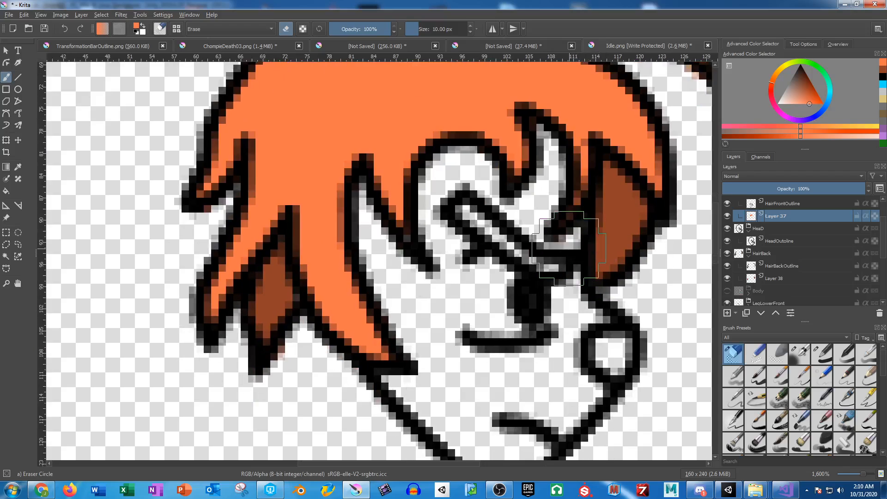
pyautogui.moveTo(568, 248); pyautogui.dragTo(566, 267)
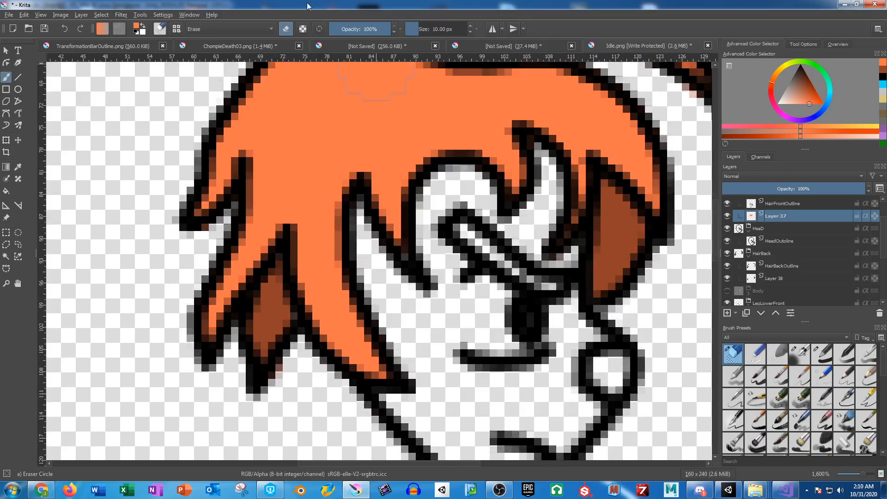
pyautogui.click(822, 353)
pyautogui.scroll(2, 407, 241)
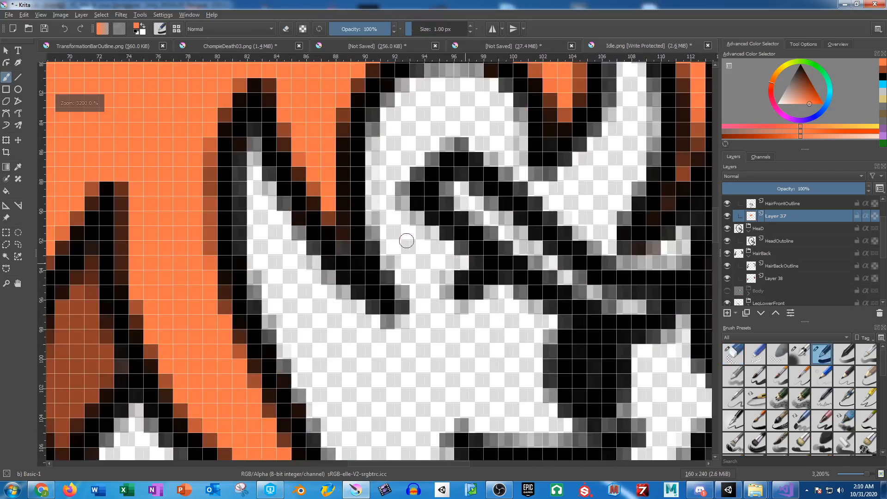
pyautogui.scroll(-5, 379, 228)
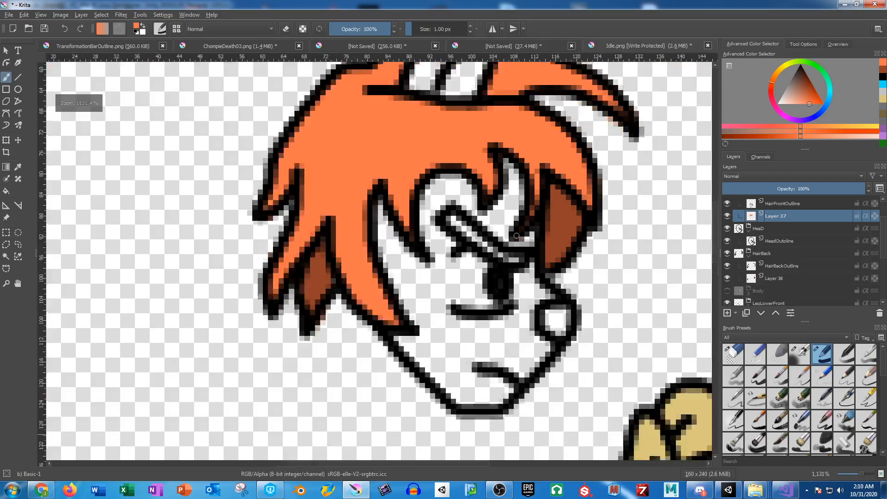
pyautogui.scroll(3, 467, 199)
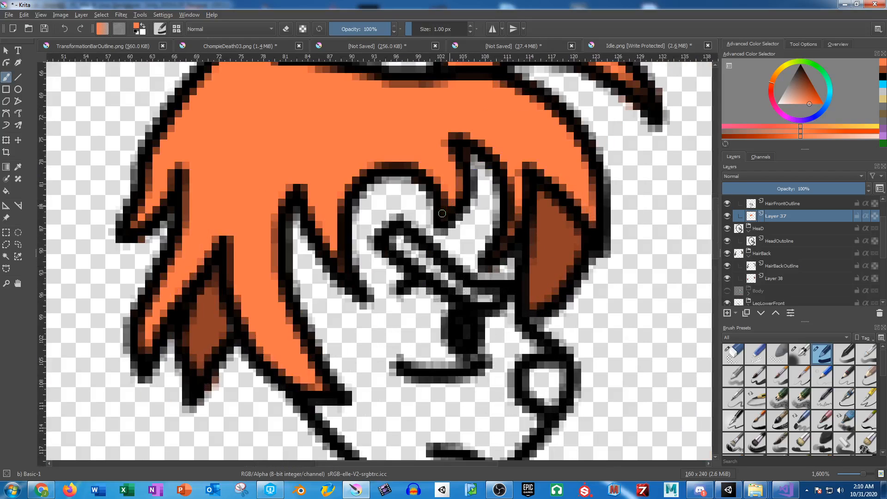
pyautogui.scroll(5, 524, 252)
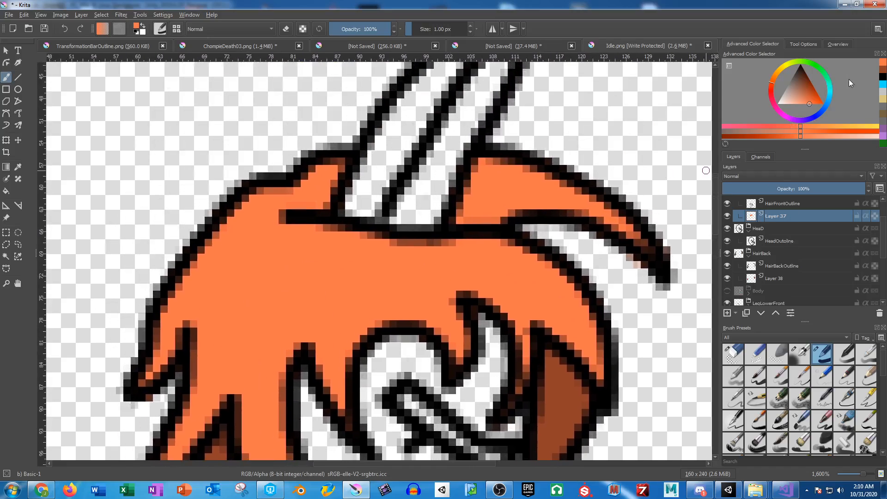
# Fill the light stripe of the horn above the front hair with tan up to its tip, using a 3 px brush
pyautogui.click(883, 98)
pyautogui.moveTo(423, 26); pyautogui.dragTo(429, 31)
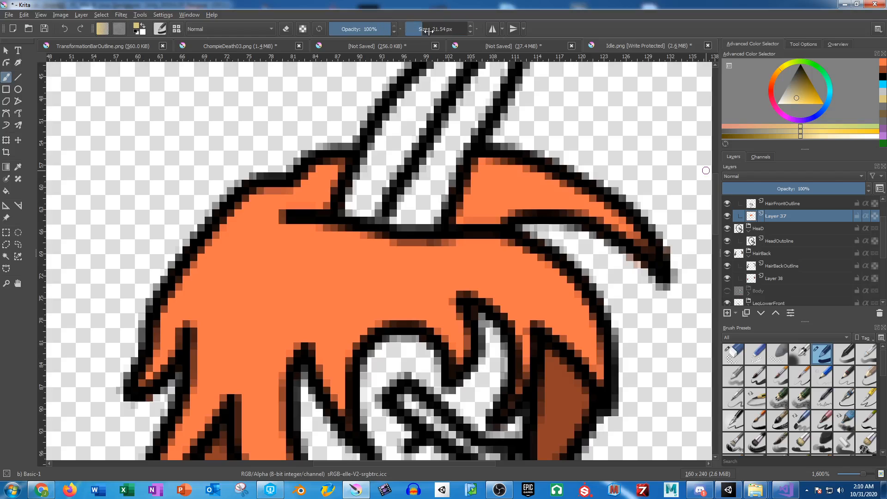
pyautogui.scroll(3, 363, 170)
pyautogui.moveTo(411, 165); pyautogui.dragTo(398, 251)
pyautogui.moveTo(405, 231)
pyautogui.mouseDown()
pyautogui.moveTo(416, 179)
pyautogui.moveTo(338, 278)
pyautogui.moveTo(324, 350)
pyautogui.moveTo(439, 192)
pyautogui.moveTo(420, 183)
pyautogui.moveTo(332, 312)
pyautogui.moveTo(411, 148)
pyautogui.moveTo(482, 125)
pyautogui.moveTo(467, 142)
pyautogui.mouseUp()
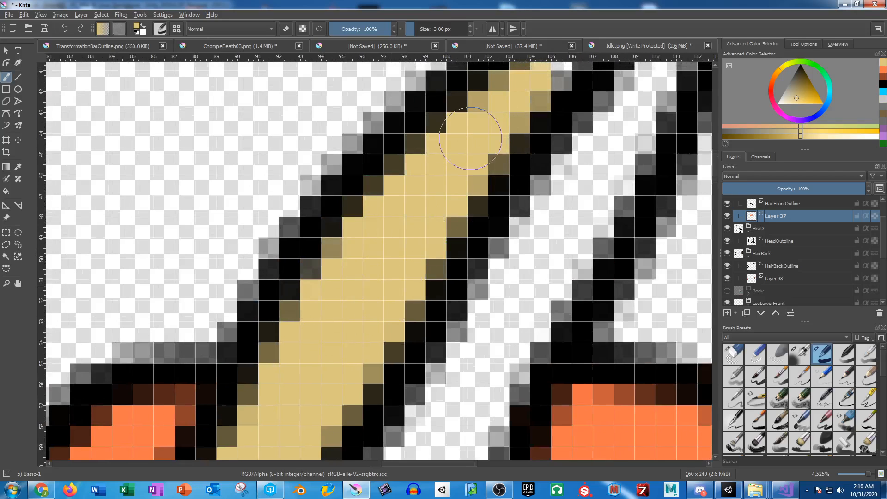
pyautogui.moveTo(508, 82); pyautogui.dragTo(344, 277)
pyautogui.moveTo(344, 277)
pyautogui.mouseDown()
pyautogui.moveTo(371, 236)
pyautogui.moveTo(354, 270)
pyautogui.moveTo(469, 172)
pyautogui.mouseUp()
pyautogui.scroll(-4, 501, 273)
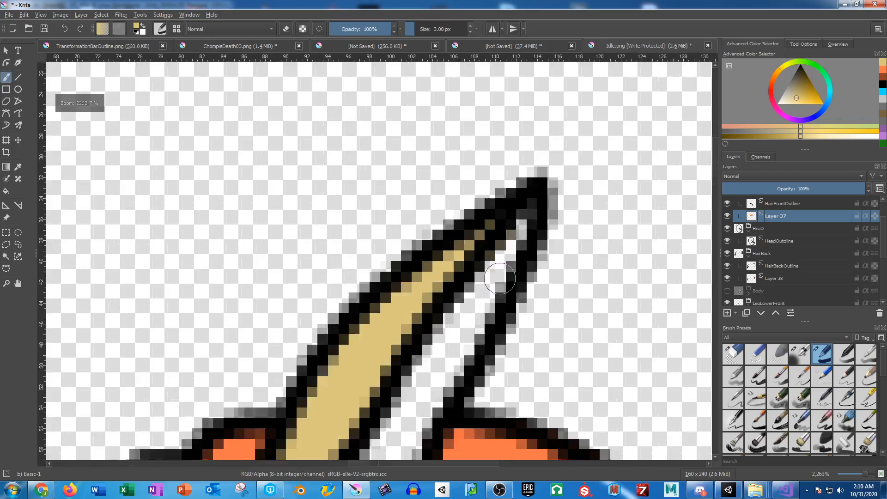
pyautogui.moveTo(524, 189)
pyautogui.mouseDown()
pyautogui.moveTo(548, 144)
pyautogui.moveTo(554, 88)
pyautogui.mouseUp()
pyautogui.moveTo(511, 402)
pyautogui.mouseDown()
pyautogui.moveTo(530, 262)
pyautogui.moveTo(491, 172)
pyautogui.mouseUp()
pyautogui.scroll(2, 491, 171)
pyautogui.moveTo(482, 222); pyautogui.dragTo(531, 125)
# Add a new paint layer to the Head group and place it directly beneath the HeadOutline layer
pyautogui.click(788, 242)
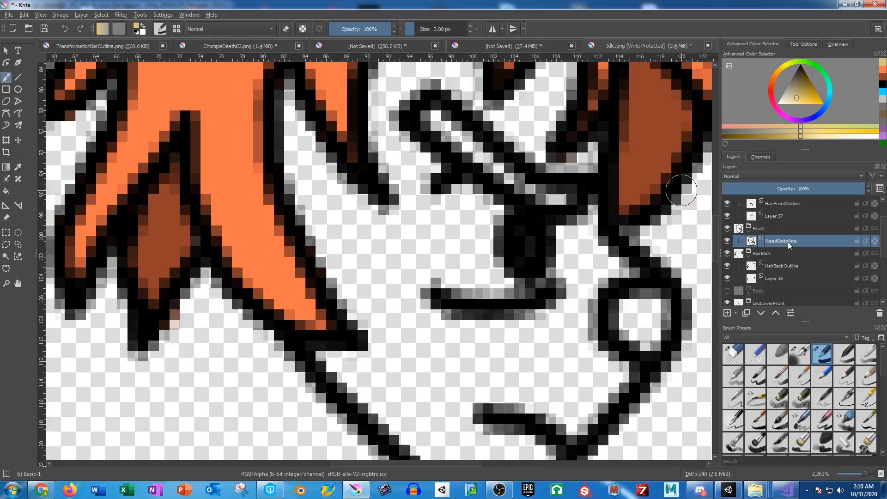
pyautogui.click(726, 313)
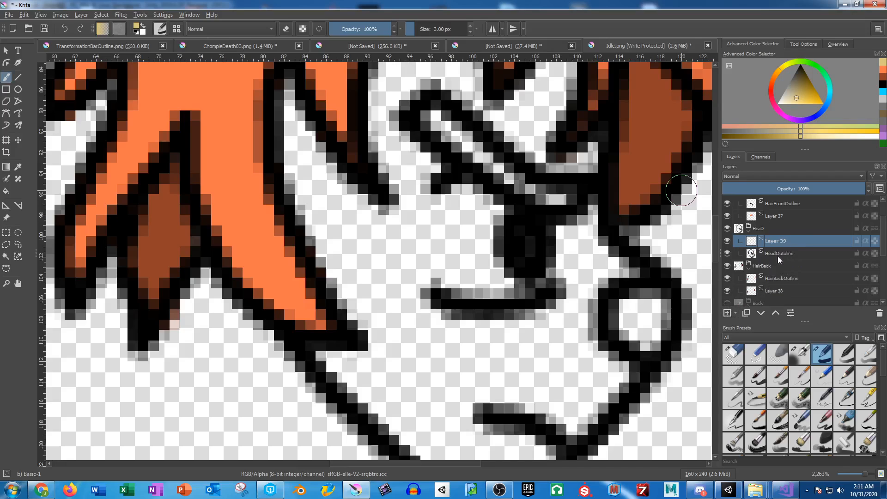
pyautogui.moveTo(779, 250)
pyautogui.mouseDown()
pyautogui.moveTo(778, 237)
pyautogui.moveTo(778, 254)
pyautogui.mouseUp()
pyautogui.click(778, 254)
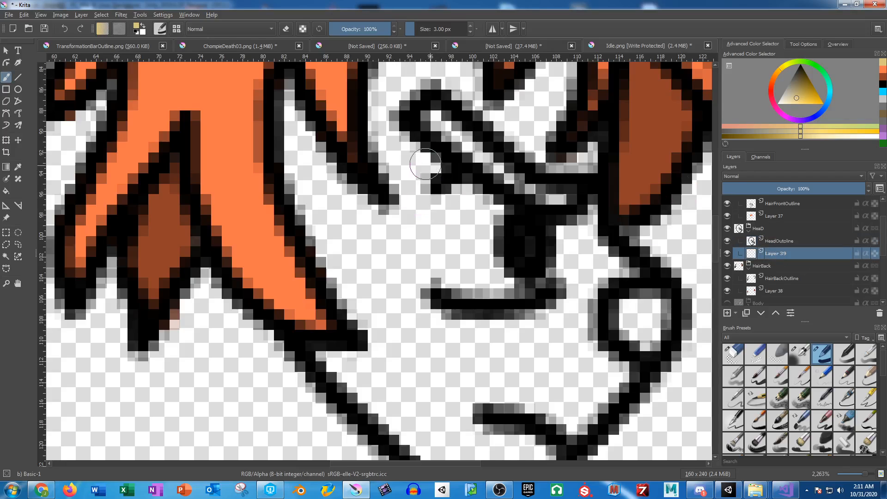
# Paint the face tan on Layer 39, hiding the HairFront group to cover the areas beneath the front hair
pyautogui.moveTo(425, 164)
pyautogui.mouseDown()
pyautogui.moveTo(402, 247)
pyautogui.moveTo(409, 310)
pyautogui.moveTo(509, 317)
pyautogui.moveTo(577, 268)
pyautogui.moveTo(572, 227)
pyautogui.moveTo(585, 208)
pyautogui.moveTo(597, 255)
pyautogui.moveTo(615, 266)
pyautogui.moveTo(565, 265)
pyautogui.moveTo(571, 340)
pyautogui.moveTo(600, 374)
pyautogui.moveTo(600, 395)
pyautogui.moveTo(554, 436)
pyautogui.moveTo(568, 388)
pyautogui.moveTo(530, 348)
pyautogui.moveTo(564, 394)
pyautogui.moveTo(537, 357)
pyautogui.moveTo(382, 311)
pyautogui.moveTo(336, 257)
pyautogui.moveTo(365, 358)
pyautogui.moveTo(322, 330)
pyautogui.moveTo(362, 372)
pyautogui.moveTo(426, 367)
pyautogui.moveTo(344, 252)
pyautogui.moveTo(298, 94)
pyautogui.moveTo(303, 230)
pyautogui.mouseUp()
pyautogui.moveTo(329, 184); pyautogui.dragTo(351, 233)
pyautogui.scroll(1, 749, 216)
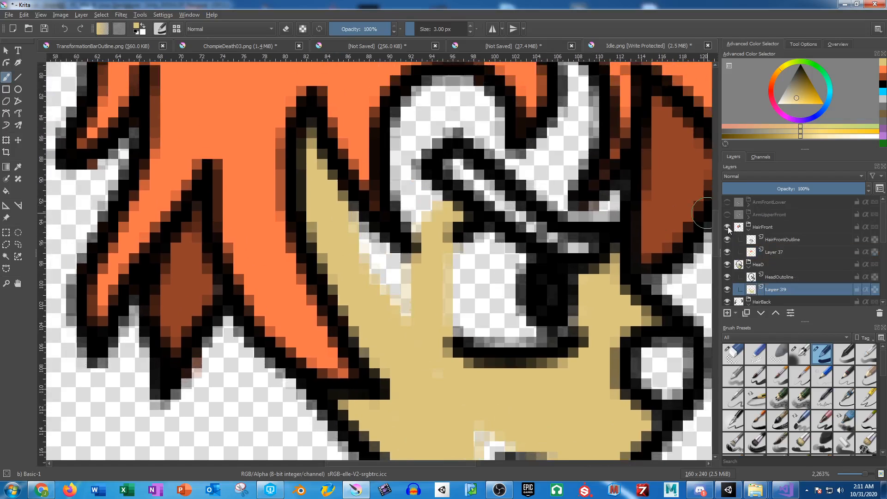
pyautogui.click(727, 226)
pyautogui.moveTo(350, 357)
pyautogui.mouseDown()
pyautogui.moveTo(317, 359)
pyautogui.moveTo(298, 331)
pyautogui.moveTo(278, 261)
pyautogui.moveTo(266, 130)
pyautogui.moveTo(271, 253)
pyautogui.moveTo(303, 94)
pyautogui.moveTo(294, 134)
pyautogui.mouseUp()
pyautogui.moveTo(302, 131)
pyautogui.mouseDown()
pyautogui.moveTo(305, 154)
pyautogui.moveTo(297, 280)
pyautogui.moveTo(269, 240)
pyautogui.moveTo(270, 208)
pyautogui.moveTo(290, 168)
pyautogui.moveTo(365, 107)
pyautogui.moveTo(458, 103)
pyautogui.moveTo(511, 115)
pyautogui.moveTo(575, 167)
pyautogui.moveTo(592, 223)
pyautogui.moveTo(587, 322)
pyautogui.moveTo(576, 337)
pyautogui.moveTo(509, 305)
pyautogui.moveTo(478, 274)
pyautogui.moveTo(430, 256)
pyautogui.moveTo(390, 306)
pyautogui.moveTo(412, 328)
pyautogui.moveTo(392, 398)
pyautogui.moveTo(393, 442)
pyautogui.moveTo(334, 408)
pyautogui.moveTo(302, 443)
pyautogui.moveTo(294, 318)
pyautogui.moveTo(324, 164)
pyautogui.moveTo(391, 123)
pyautogui.moveTo(479, 127)
pyautogui.moveTo(535, 163)
pyautogui.moveTo(568, 216)
pyautogui.moveTo(570, 288)
pyautogui.moveTo(544, 298)
pyautogui.moveTo(501, 255)
pyautogui.moveTo(442, 234)
pyautogui.moveTo(394, 252)
pyautogui.moveTo(374, 312)
pyautogui.moveTo(373, 414)
pyautogui.moveTo(332, 351)
pyautogui.moveTo(332, 263)
pyautogui.moveTo(362, 170)
pyautogui.moveTo(409, 144)
pyautogui.moveTo(469, 152)
pyautogui.moveTo(523, 213)
pyautogui.moveTo(553, 272)
pyautogui.moveTo(537, 212)
pyautogui.moveTo(500, 164)
pyautogui.moveTo(511, 190)
pyautogui.moveTo(513, 248)
pyautogui.moveTo(490, 211)
pyautogui.moveTo(356, 203)
pyautogui.moveTo(364, 174)
pyautogui.moveTo(467, 174)
pyautogui.moveTo(497, 194)
pyautogui.moveTo(394, 215)
pyautogui.moveTo(351, 301)
pyautogui.moveTo(356, 374)
pyautogui.moveTo(356, 222)
pyautogui.moveTo(371, 211)
pyautogui.mouseUp()
pyautogui.moveTo(449, 318); pyautogui.dragTo(350, 114)
pyautogui.moveTo(395, 243)
pyautogui.mouseDown()
pyautogui.moveTo(396, 212)
pyautogui.moveTo(355, 106)
pyautogui.mouseUp()
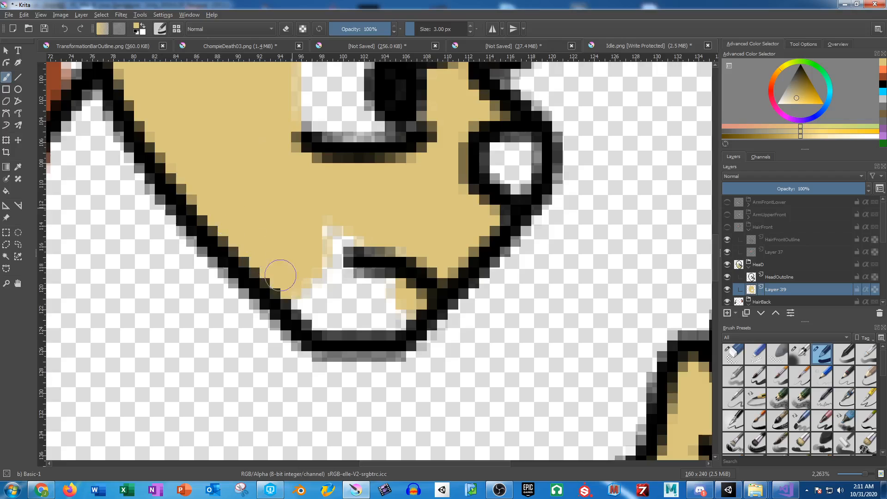
# Fill the remaining gaps around the mouth, chin, jaw edge and nose with tan
pyautogui.moveTo(284, 275)
pyautogui.mouseDown()
pyautogui.moveTo(326, 314)
pyautogui.moveTo(377, 312)
pyautogui.moveTo(409, 290)
pyautogui.moveTo(375, 266)
pyautogui.moveTo(326, 274)
pyautogui.moveTo(383, 287)
pyautogui.moveTo(367, 235)
pyautogui.moveTo(315, 223)
pyautogui.moveTo(373, 277)
pyautogui.mouseUp()
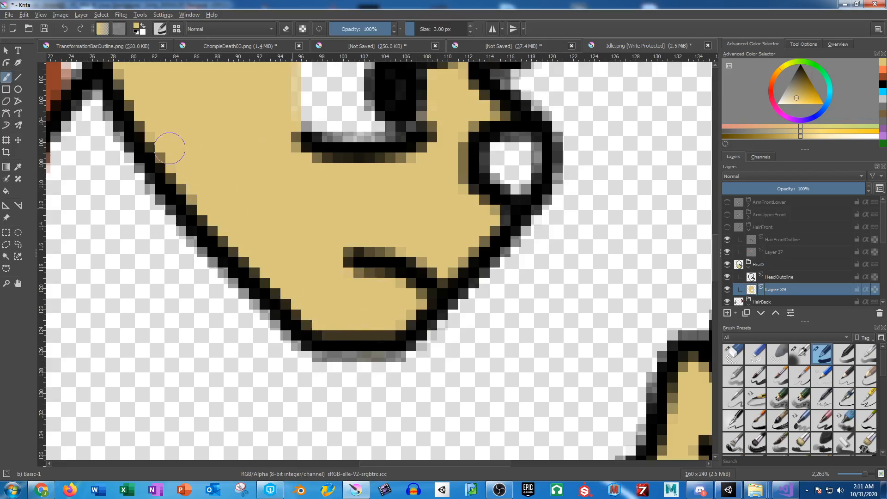
pyautogui.moveTo(181, 132); pyautogui.dragTo(210, 178)
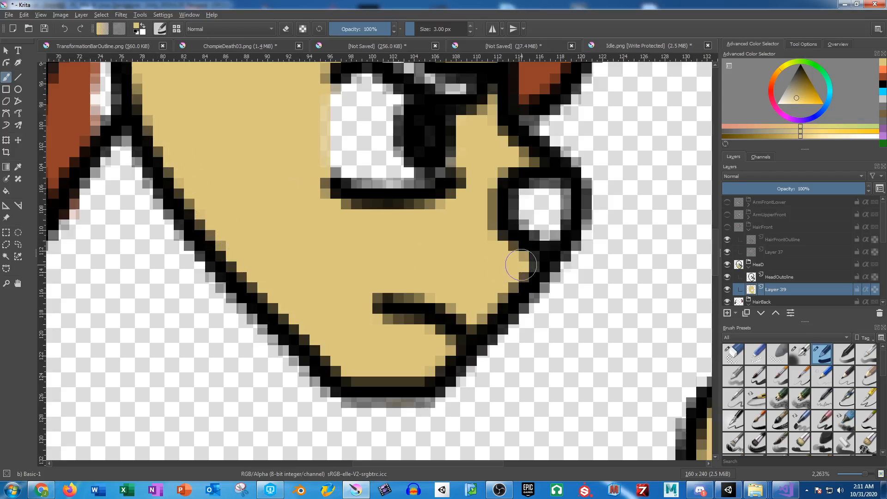
pyautogui.moveTo(520, 265); pyautogui.dragTo(527, 264)
pyautogui.moveTo(435, 224); pyautogui.dragTo(408, 294)
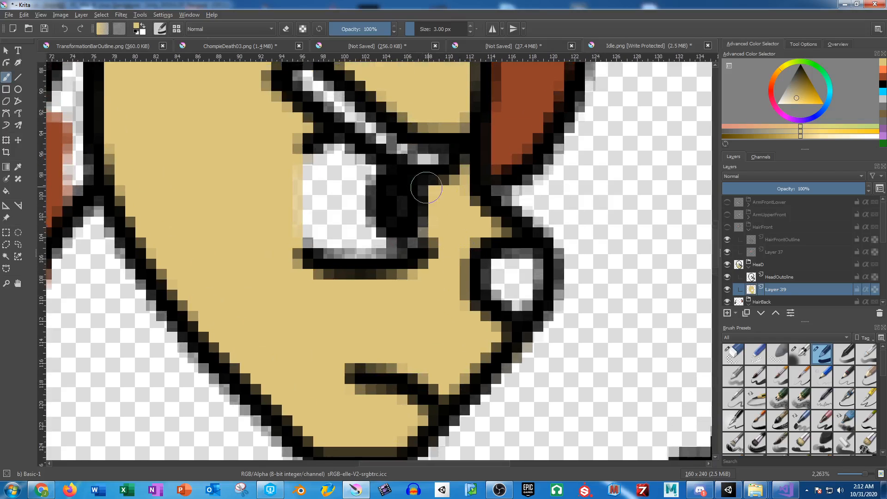
# Show the Layer 1 reference artwork and sample the dark tan from the character's nose
pyautogui.scroll(-5, 787, 241)
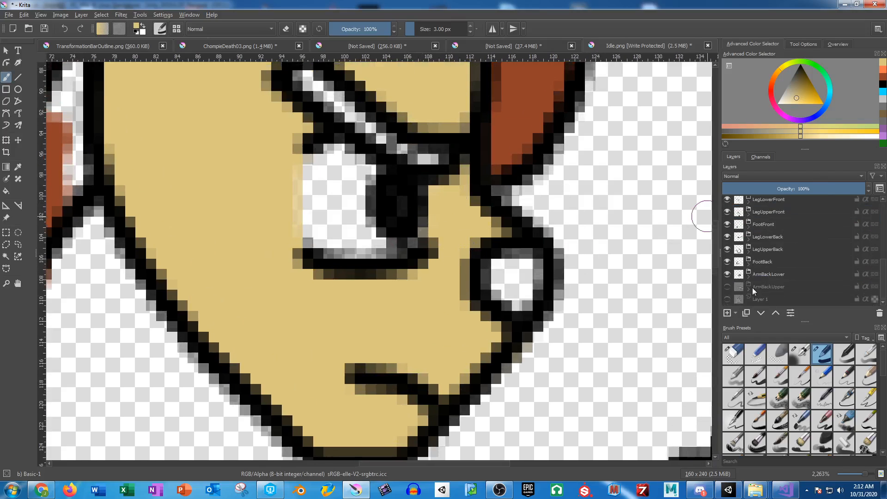
pyautogui.click(728, 299)
pyautogui.click(760, 298)
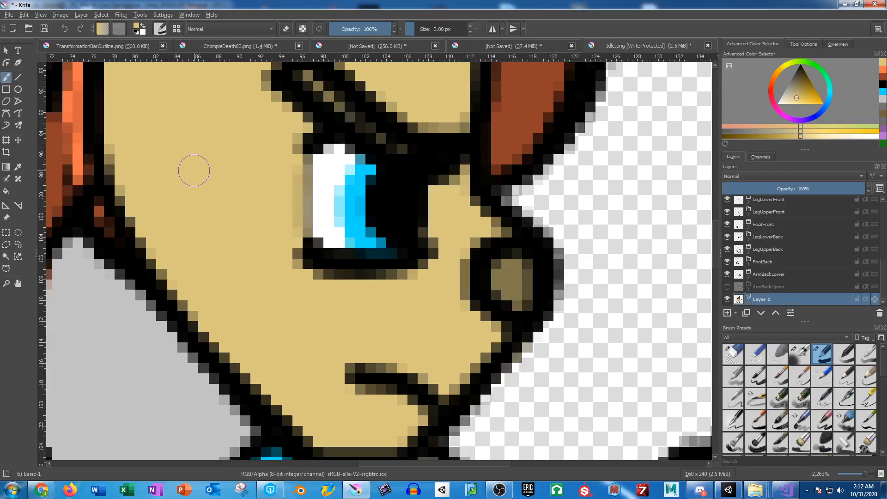
pyautogui.click(21, 167)
pyautogui.click(518, 275)
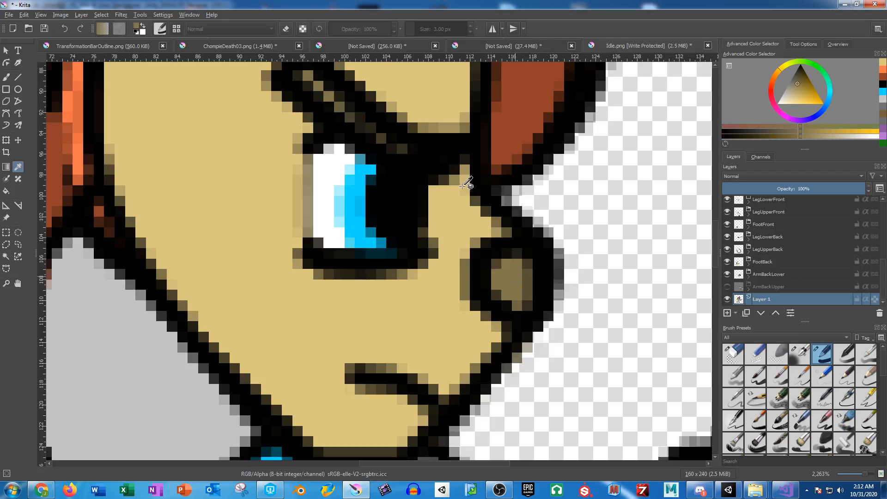
pyautogui.scroll(10, 463, 185)
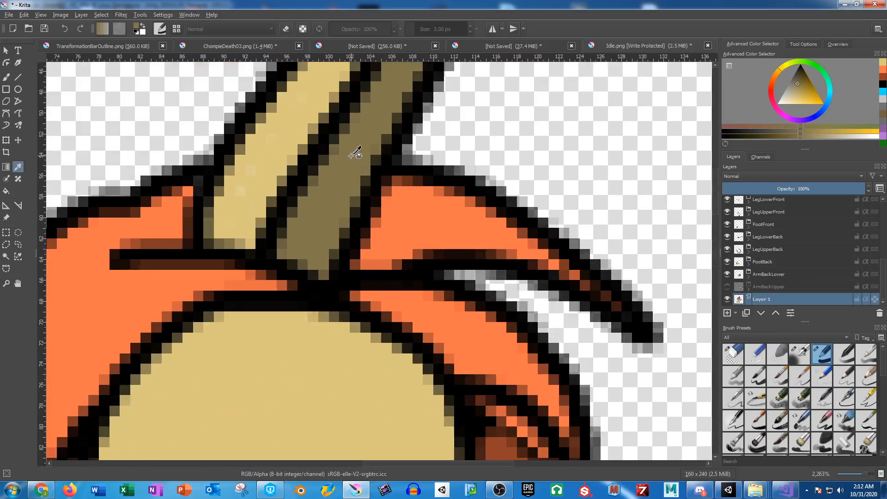
# Hide Layer 1, show the HairFront group and fill the horn's shaded stripe with dark tan on Layer 37
pyautogui.click(728, 300)
pyautogui.scroll(5, 785, 252)
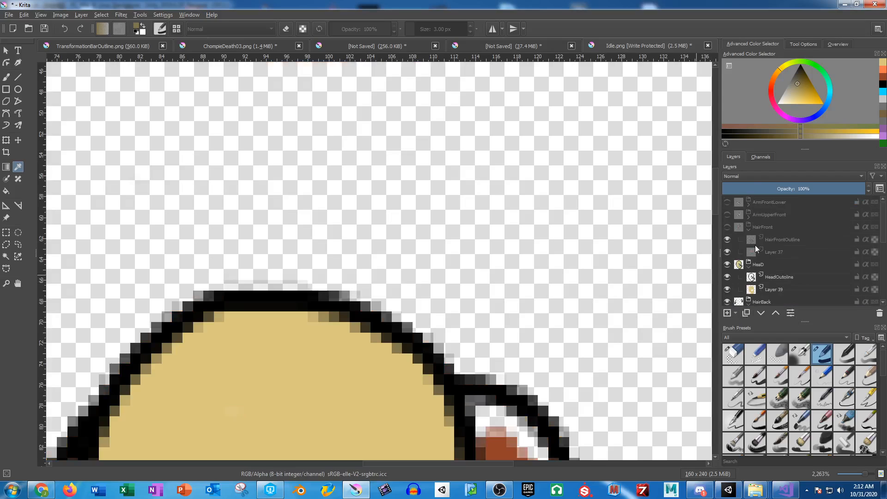
pyautogui.click(726, 227)
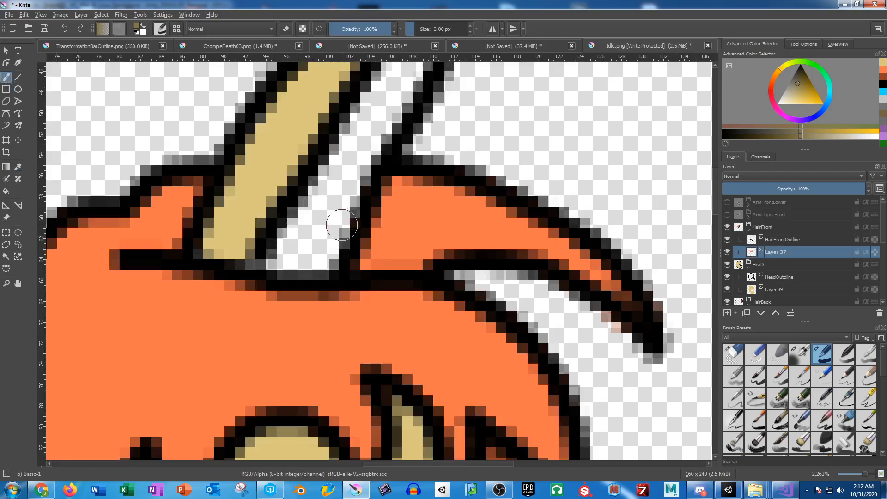
pyautogui.moveTo(333, 215)
pyautogui.mouseDown()
pyautogui.moveTo(307, 237)
pyautogui.moveTo(306, 212)
pyautogui.moveTo(271, 258)
pyautogui.moveTo(319, 254)
pyautogui.moveTo(361, 146)
pyautogui.moveTo(323, 201)
pyautogui.moveTo(334, 160)
pyautogui.moveTo(375, 118)
pyautogui.mouseUp()
pyautogui.moveTo(350, 146)
pyautogui.mouseDown()
pyautogui.moveTo(312, 221)
pyautogui.moveTo(393, 87)
pyautogui.moveTo(376, 139)
pyautogui.moveTo(339, 188)
pyautogui.mouseUp()
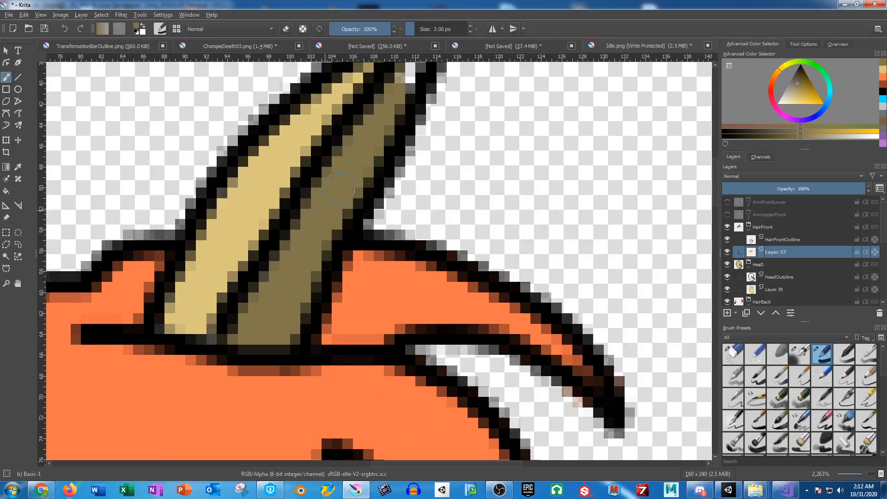
pyautogui.moveTo(380, 91)
pyautogui.mouseDown()
pyautogui.moveTo(354, 171)
pyautogui.moveTo(394, 119)
pyautogui.mouseUp()
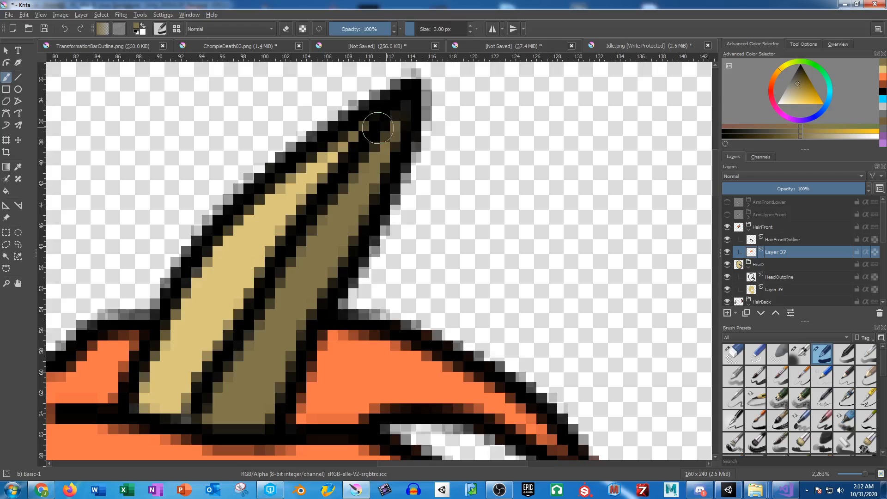
# Sample the light tan again and touch up the edges of the horn's light stripe down to its base
pyautogui.click(795, 98)
pyautogui.moveTo(247, 229); pyautogui.dragTo(323, 199)
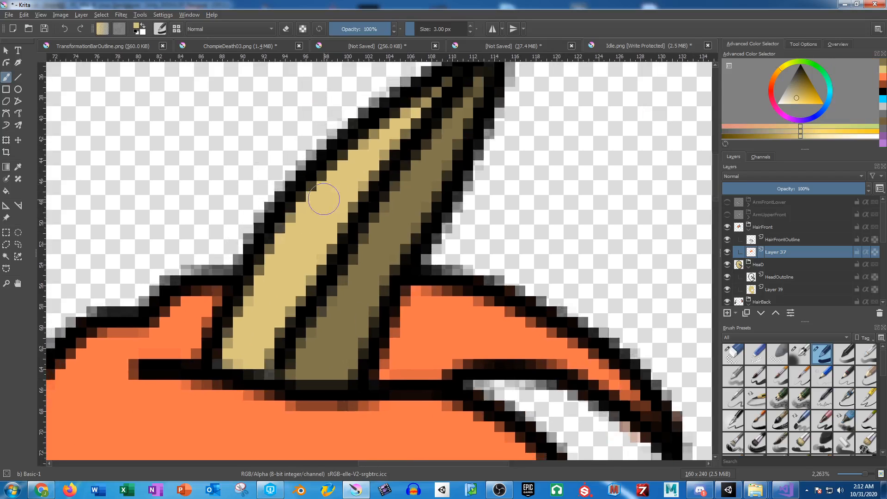
pyautogui.moveTo(287, 228); pyautogui.dragTo(259, 279)
pyautogui.moveTo(230, 355)
pyautogui.mouseDown()
pyautogui.moveTo(259, 360)
pyautogui.moveTo(264, 323)
pyautogui.mouseUp()
pyautogui.moveTo(404, 400); pyautogui.dragTo(442, 207)
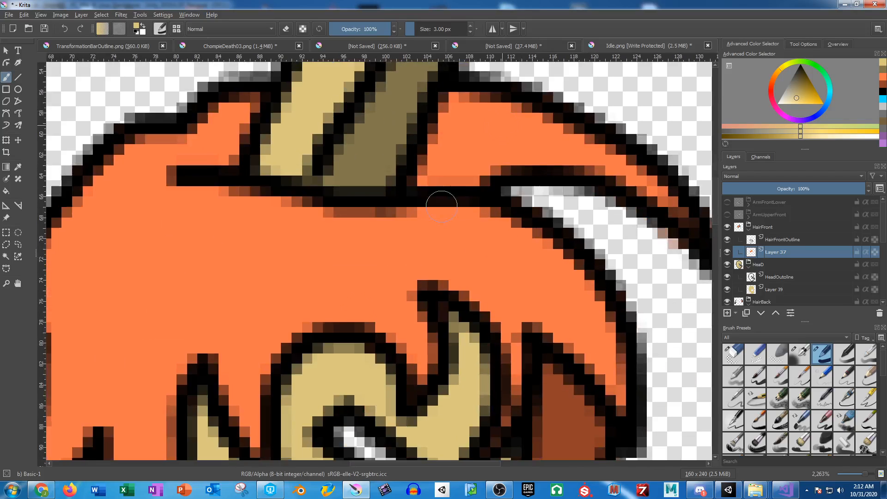
pyautogui.moveTo(348, 374)
pyautogui.mouseDown()
pyautogui.moveTo(360, 222)
pyautogui.moveTo(376, 209)
pyautogui.mouseUp()
pyautogui.moveTo(286, 355); pyautogui.dragTo(371, 280)
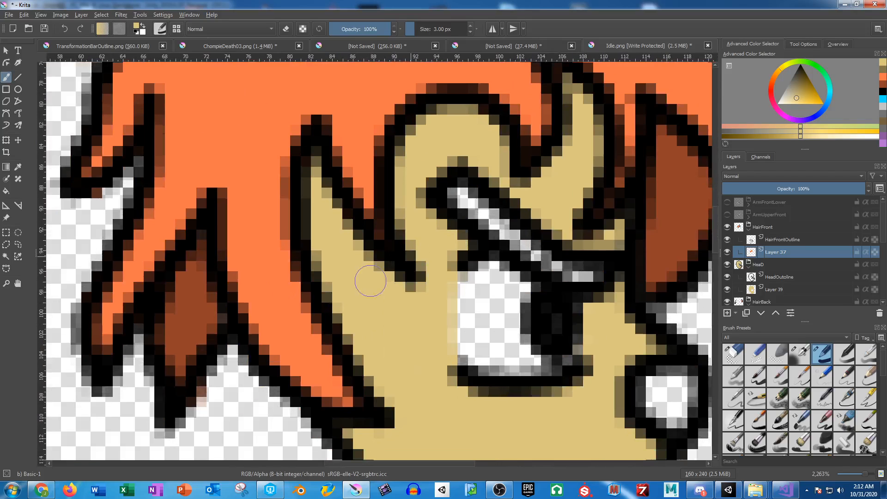
# Fill the eyebrow and the nose with dark tan on Layer 39
pyautogui.click(882, 70)
pyautogui.click(779, 291)
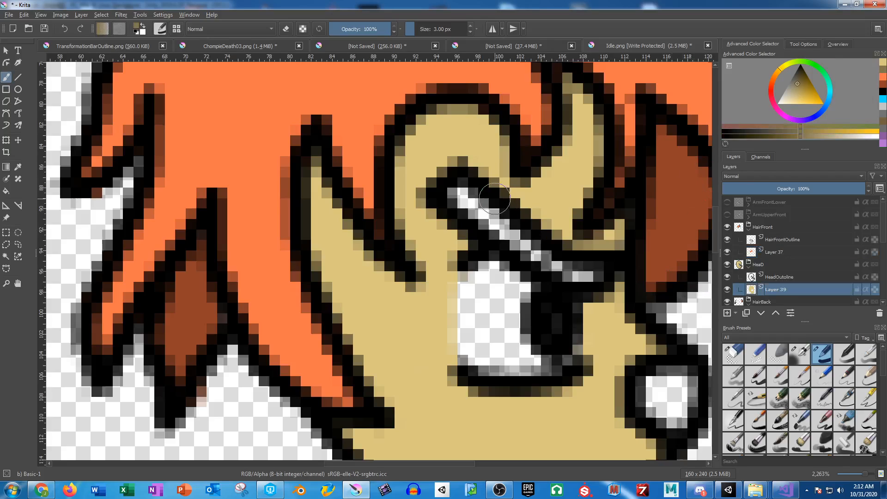
pyautogui.moveTo(448, 187); pyautogui.dragTo(586, 271)
pyautogui.moveTo(625, 295); pyautogui.dragTo(500, 107)
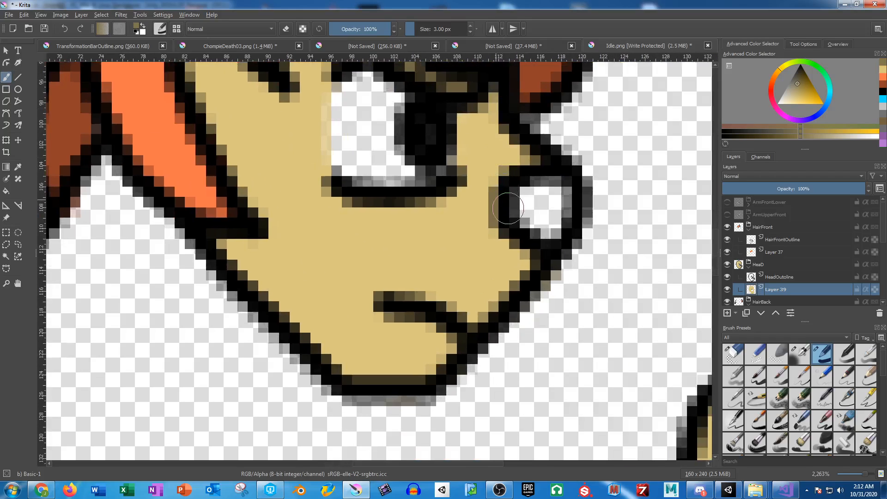
pyautogui.moveTo(507, 206)
pyautogui.mouseDown()
pyautogui.moveTo(539, 255)
pyautogui.moveTo(538, 241)
pyautogui.moveTo(554, 244)
pyautogui.moveTo(553, 276)
pyautogui.moveTo(534, 263)
pyautogui.moveTo(531, 244)
pyautogui.mouseUp()
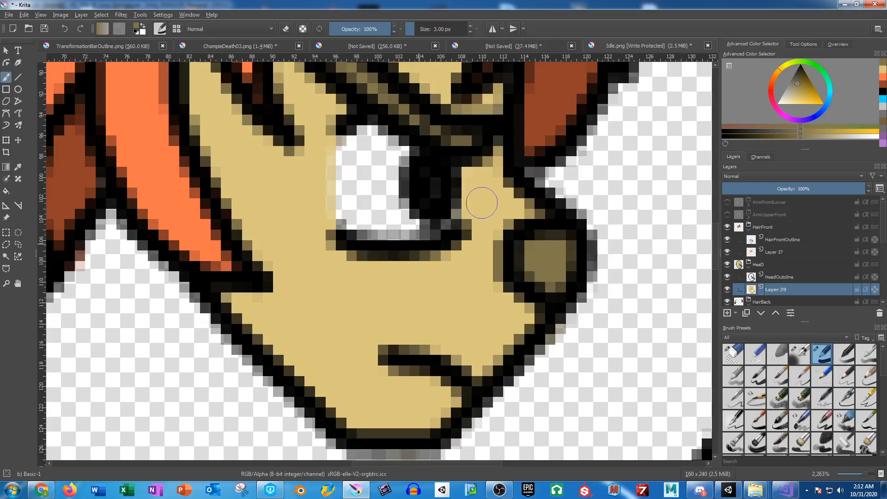
# Set Layer 39's opacity to 58%, show the Layer 1 reference and paint the dark tan shadow around and below the eye
pyautogui.moveTo(820, 187); pyautogui.dragTo(804, 188)
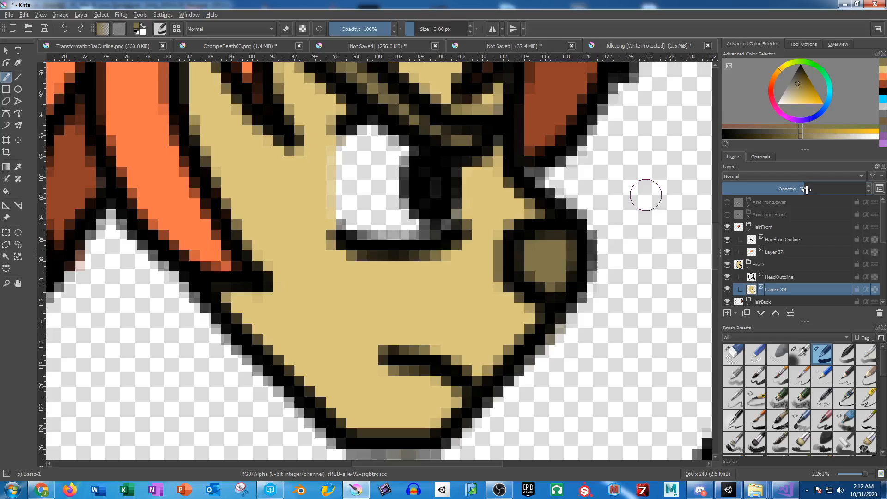
pyautogui.scroll(-5, 826, 259)
pyautogui.scroll(-1, 827, 258)
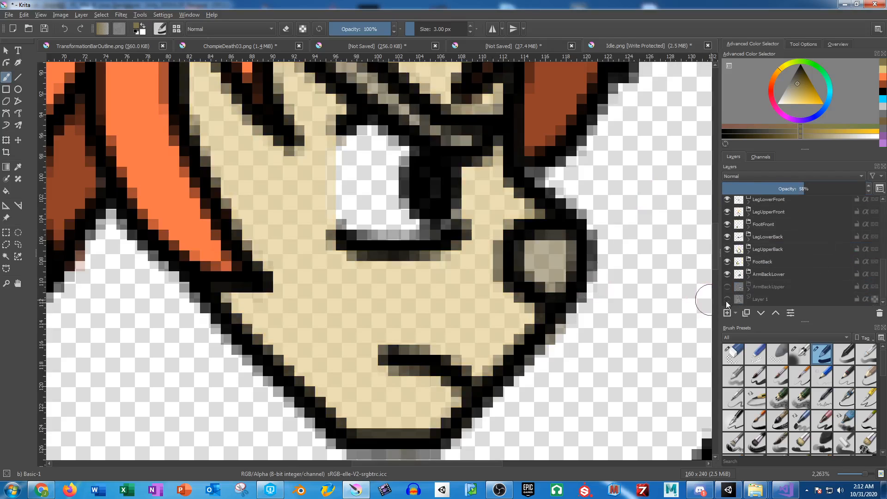
pyautogui.click(727, 299)
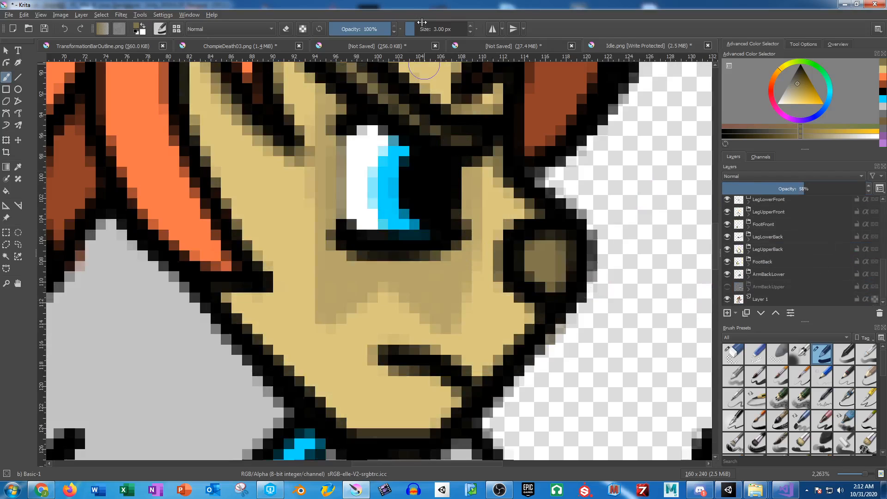
pyautogui.scroll(5, 822, 240)
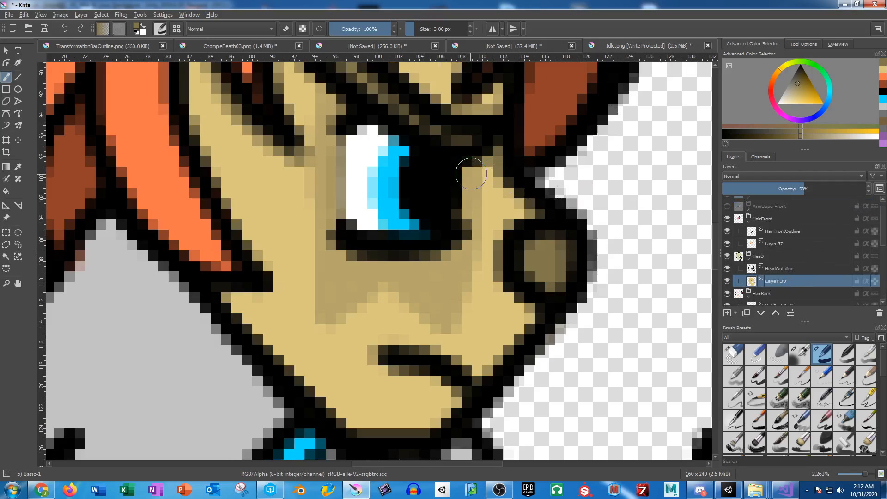
pyautogui.moveTo(470, 173)
pyautogui.mouseDown()
pyautogui.moveTo(433, 302)
pyautogui.moveTo(408, 272)
pyautogui.moveTo(383, 266)
pyautogui.moveTo(337, 297)
pyautogui.moveTo(334, 89)
pyautogui.moveTo(372, 118)
pyautogui.mouseUp()
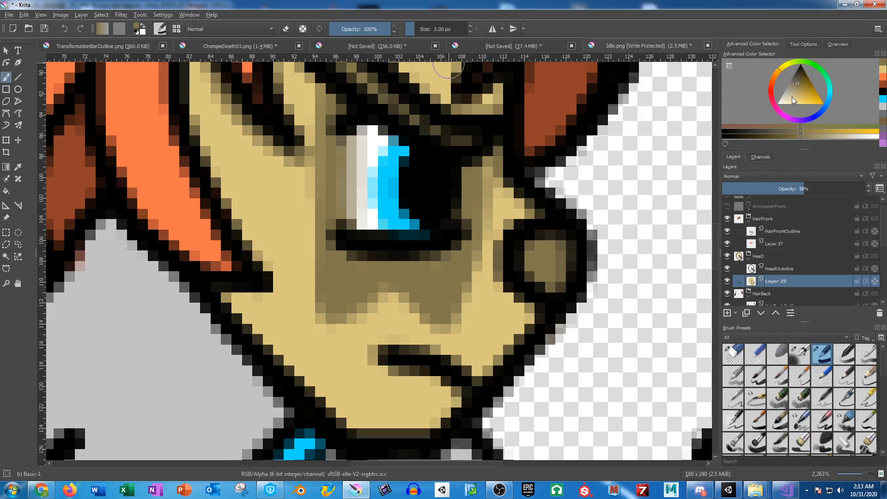
# Paint the eyeball white and its iris bright blue on Layer 39, following the reference
pyautogui.click(778, 102)
pyautogui.moveTo(401, 159)
pyautogui.mouseDown()
pyautogui.moveTo(360, 143)
pyautogui.moveTo(354, 151)
pyautogui.moveTo(366, 208)
pyautogui.moveTo(393, 219)
pyautogui.moveTo(431, 192)
pyautogui.moveTo(405, 154)
pyautogui.moveTo(373, 139)
pyautogui.moveTo(377, 214)
pyautogui.moveTo(362, 188)
pyautogui.moveTo(360, 216)
pyautogui.moveTo(358, 142)
pyautogui.mouseUp()
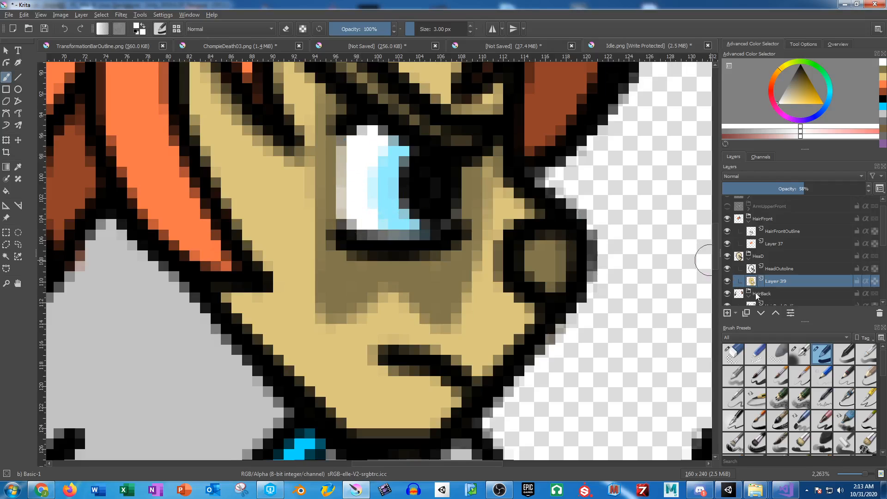
pyautogui.click(882, 106)
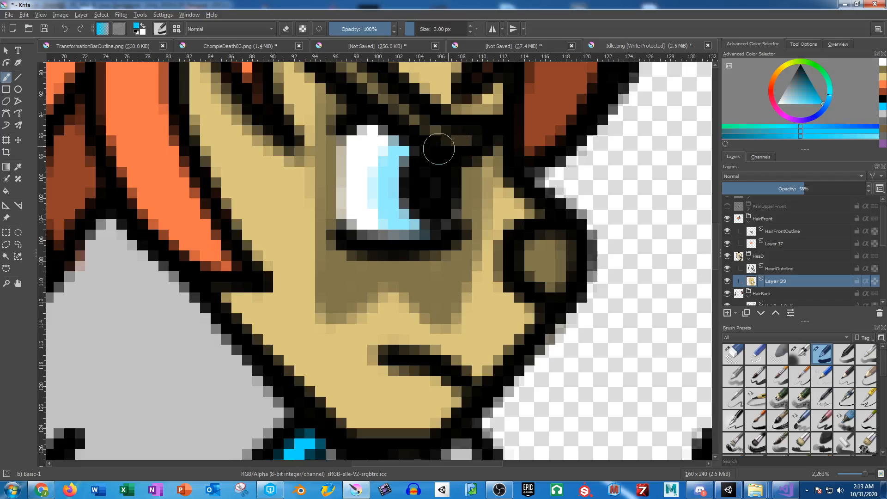
pyautogui.moveTo(409, 149)
pyautogui.mouseDown()
pyautogui.moveTo(393, 159)
pyautogui.moveTo(388, 192)
pyautogui.moveTo(418, 234)
pyautogui.mouseUp()
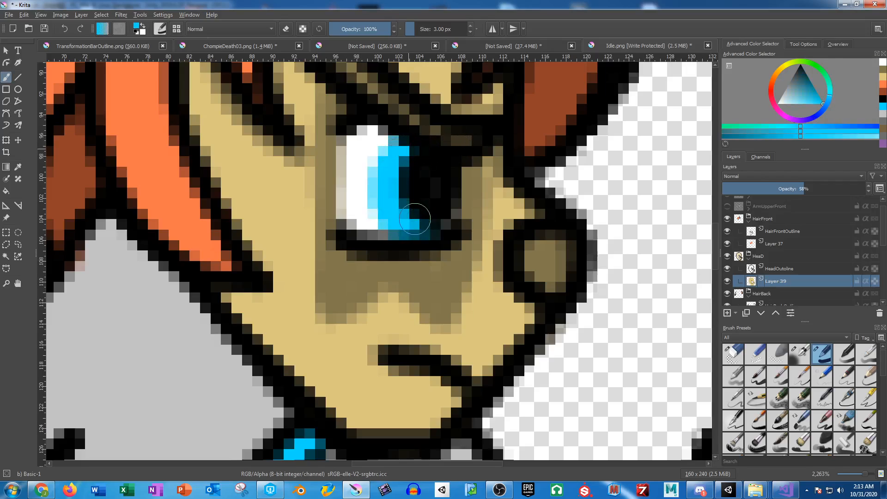
# Hide the Layer 1 reference and raise Layer 39's opacity back up
pyautogui.scroll(-5, 775, 265)
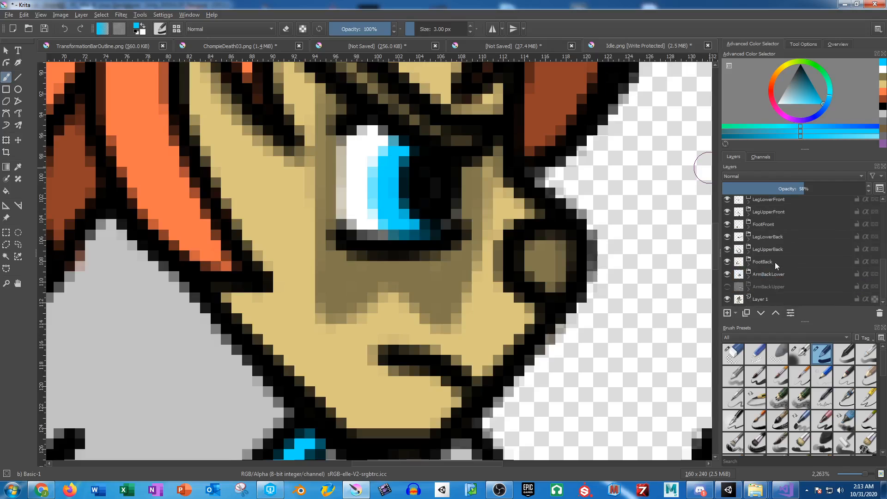
pyautogui.click(727, 299)
pyautogui.moveTo(821, 189); pyautogui.dragTo(876, 190)
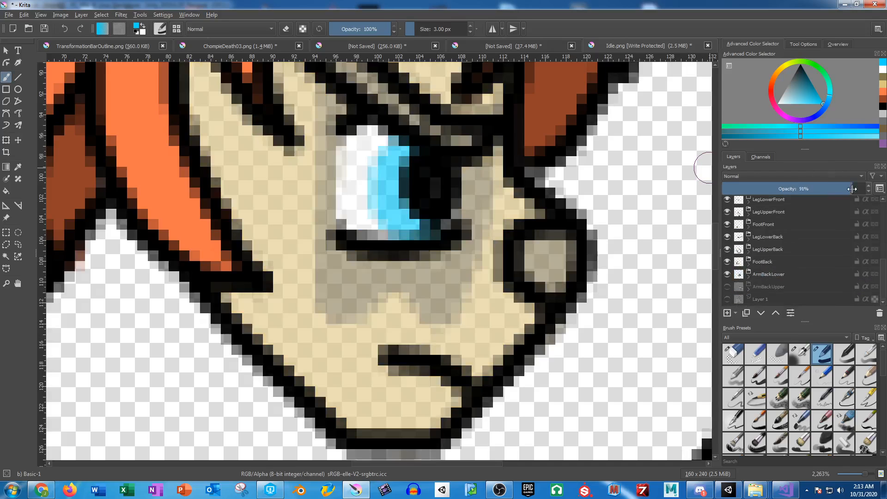
# Set the brush size to 1 px for touching up the shadow below the eye on Layer 39
pyautogui.press('-')
pyautogui.press('-')
pyautogui.press('-')
pyautogui.press('-')
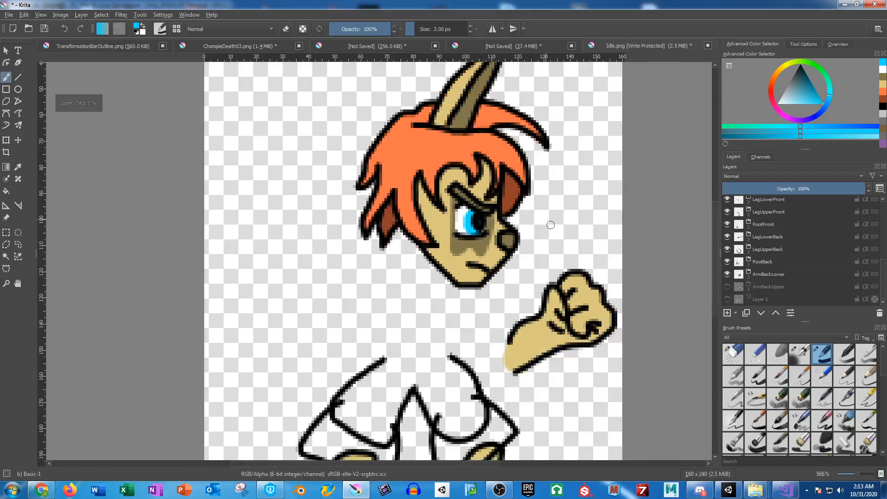
pyautogui.press('-')
pyautogui.press('-')
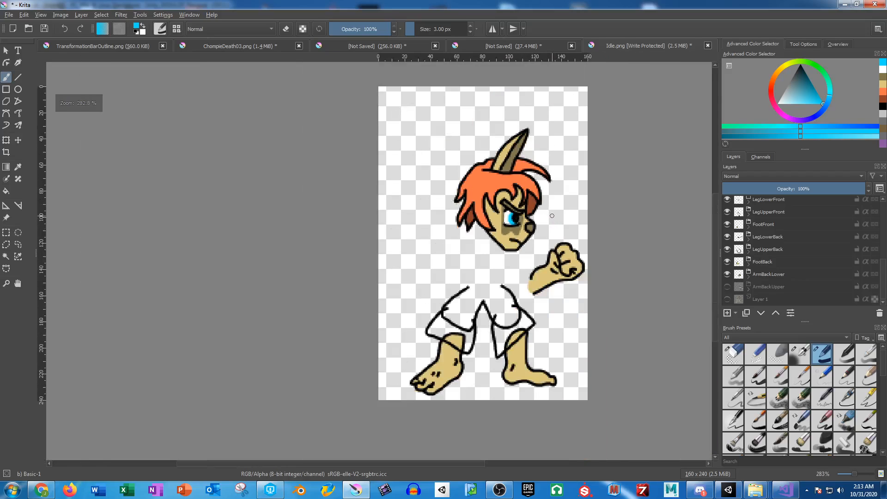
pyautogui.scroll(2, 775, 251)
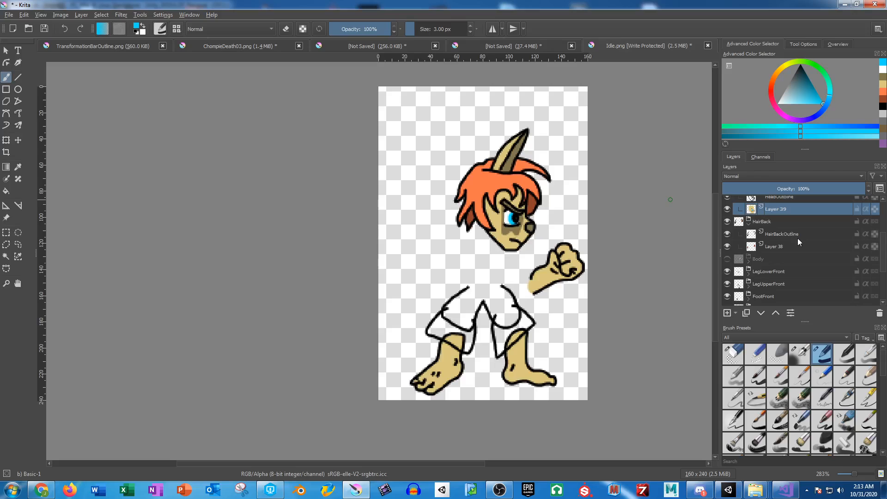
pyautogui.scroll(8, 488, 180)
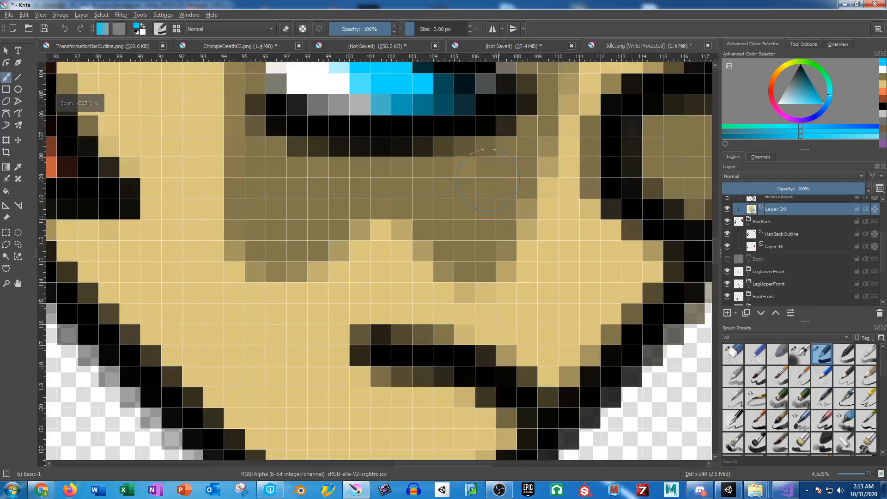
pyautogui.click(433, 28)
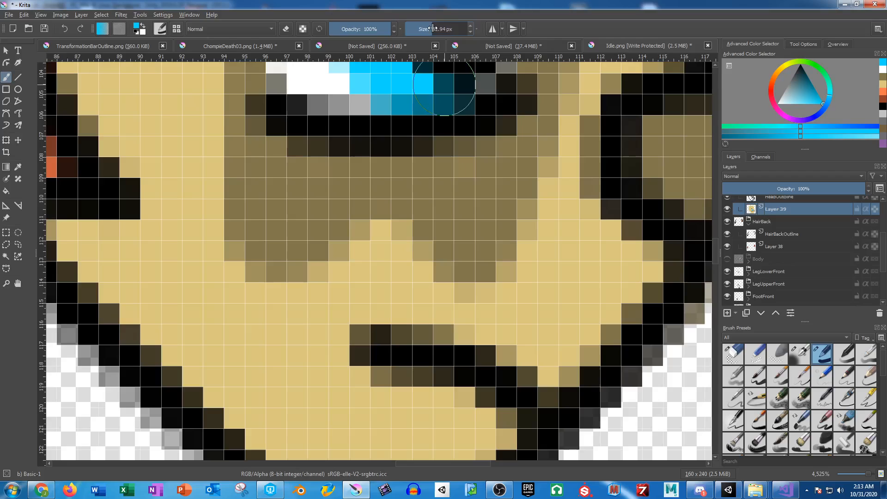
pyautogui.moveTo(432, 28); pyautogui.dragTo(406, 28)
pyautogui.click(884, 71)
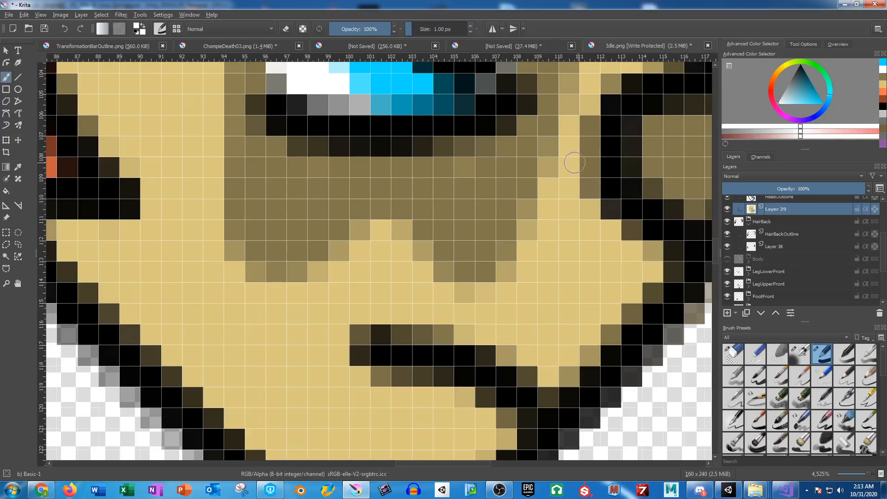
pyautogui.moveTo(466, 191); pyautogui.dragTo(451, 156)
pyautogui.hotkey('ctrl', 'z')
# Paint light tan along the edges of the under-eye shadow on Layer 39, trimming it into narrower, pointed shapes
pyautogui.click(884, 83)
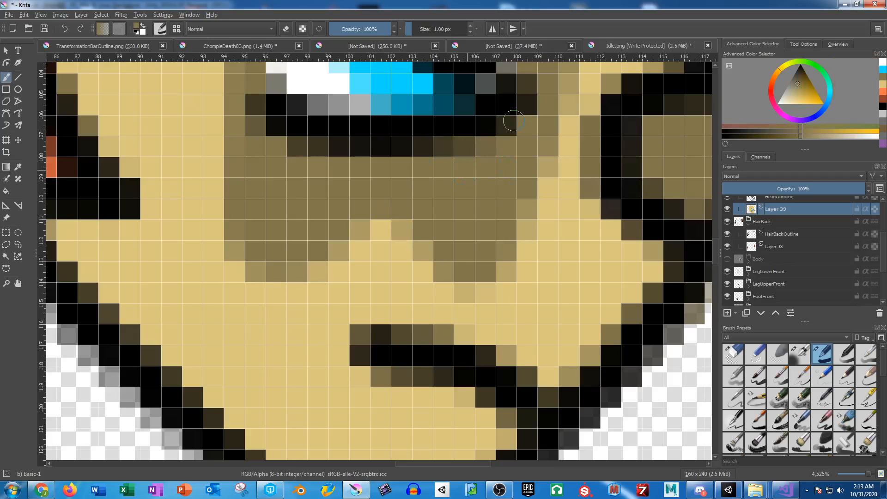
pyautogui.click(883, 84)
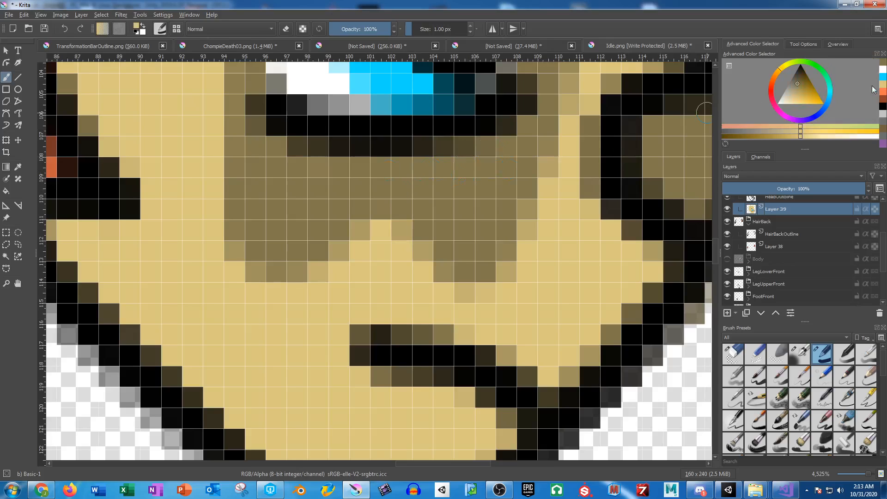
pyautogui.moveTo(494, 295)
pyautogui.mouseDown()
pyautogui.moveTo(397, 240)
pyautogui.moveTo(370, 200)
pyautogui.moveTo(267, 293)
pyautogui.mouseUp()
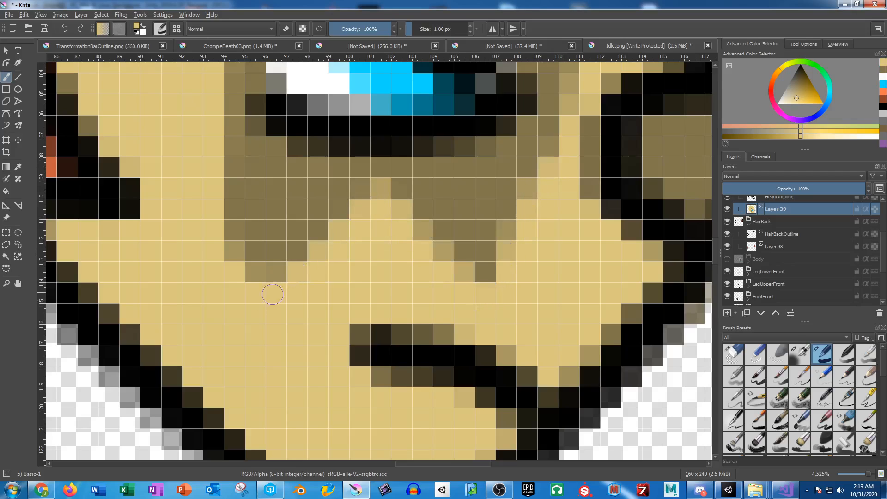
pyautogui.moveTo(208, 189); pyautogui.dragTo(236, 296)
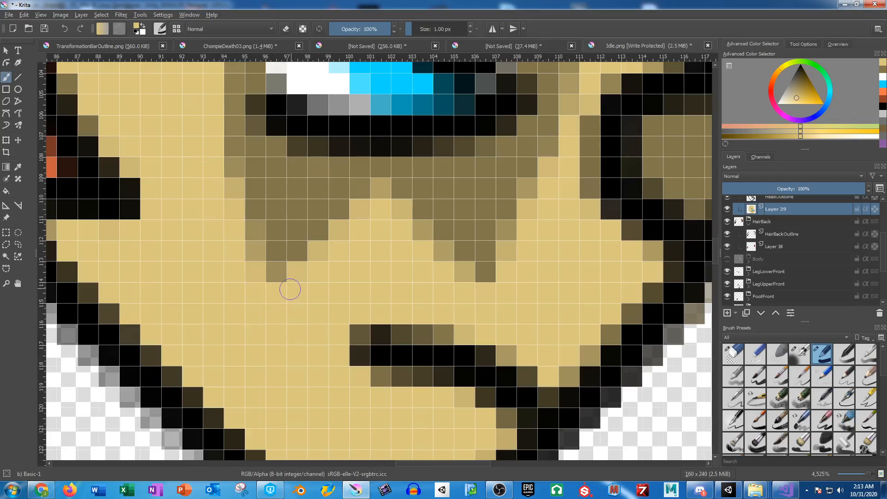
pyautogui.scroll(-10, 297, 292)
pyautogui.moveTo(443, 298); pyautogui.dragTo(480, 256)
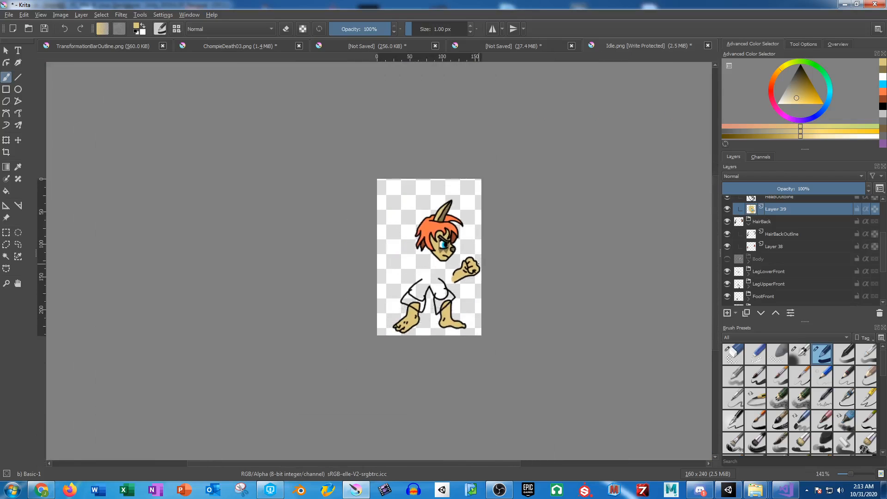
pyautogui.scroll(4, 461, 282)
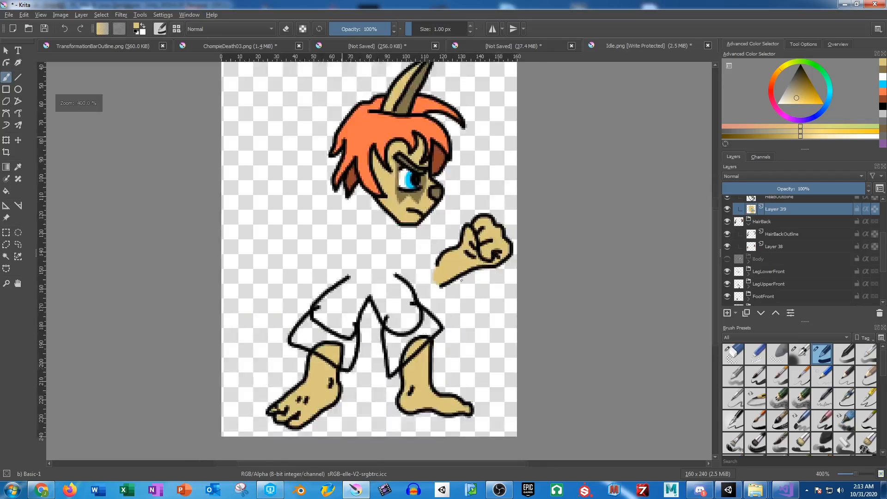
# Show the Body group, then expand the LegLowerFront group and select its LegLowerFrontOutline layer
pyautogui.click(727, 258)
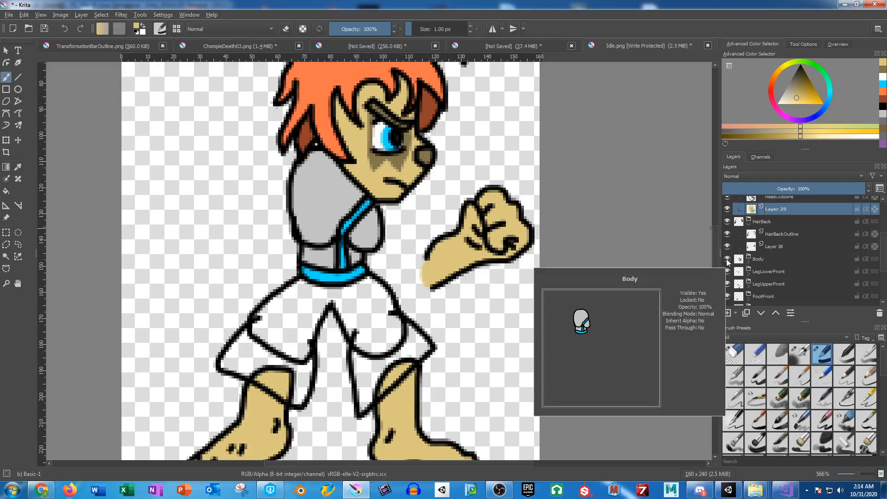
pyautogui.click(748, 272)
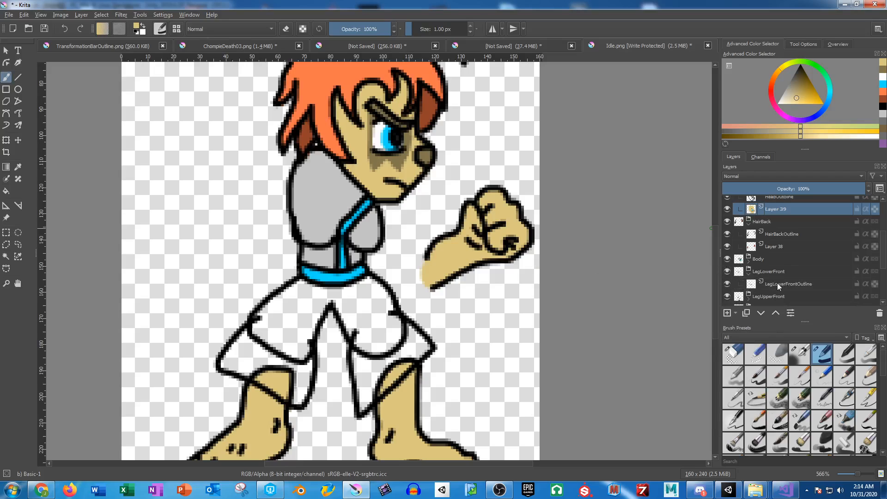
pyautogui.click(778, 283)
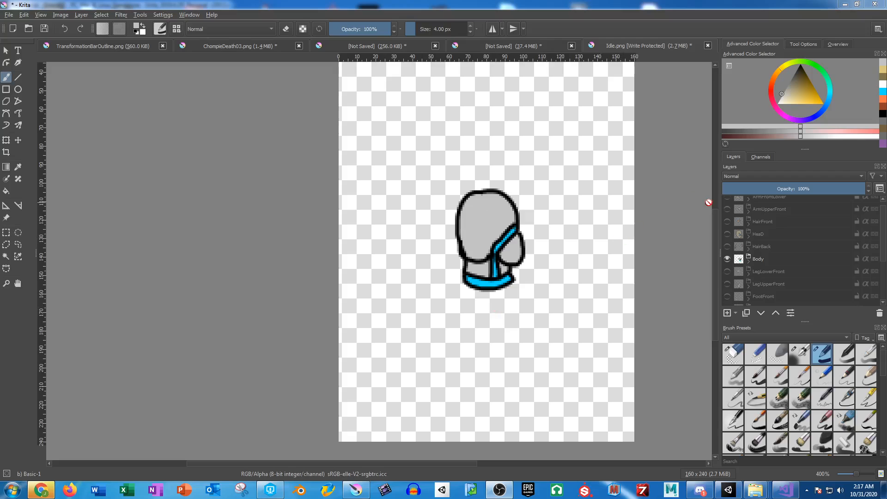
# Show the HeaD, HairFront, HairBack, ArmUpperFront and ArmFrontLower groups together with the body
pyautogui.click(727, 234)
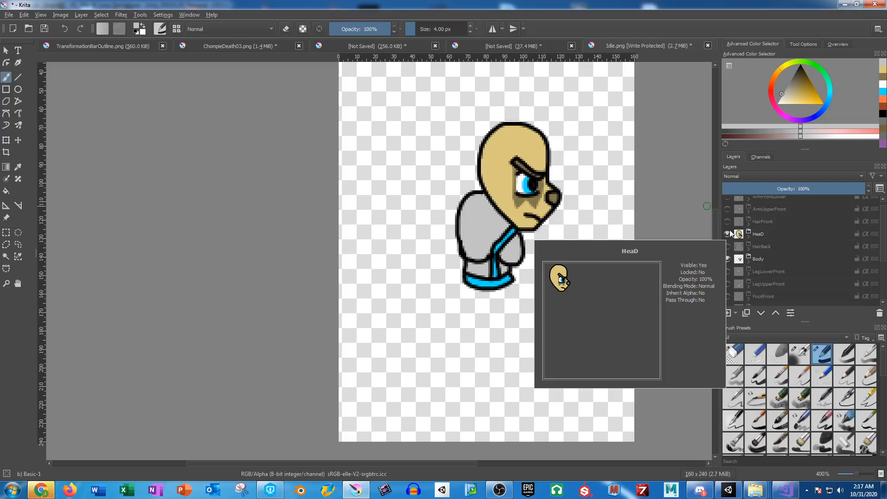
pyautogui.click(727, 222)
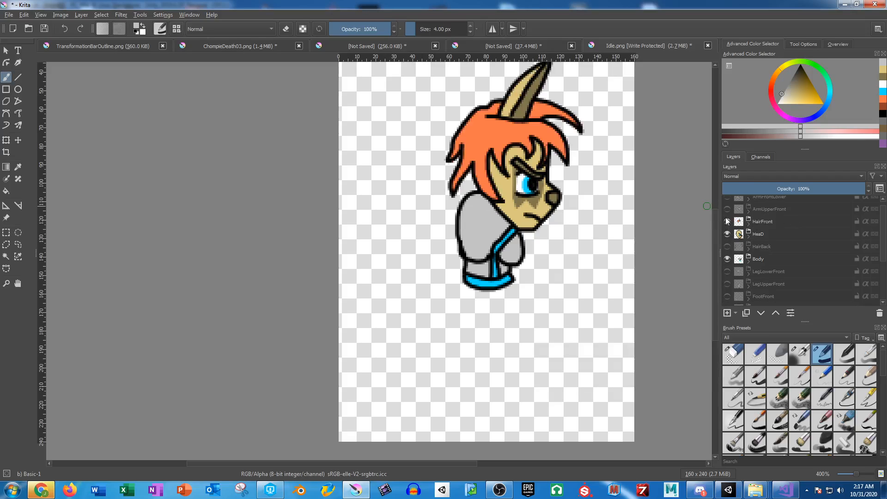
pyautogui.click(727, 247)
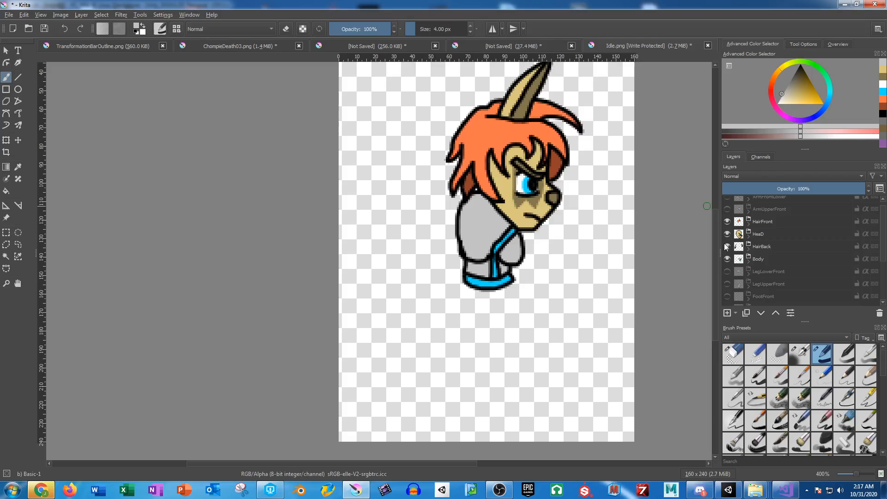
pyautogui.click(727, 209)
pyautogui.click(727, 198)
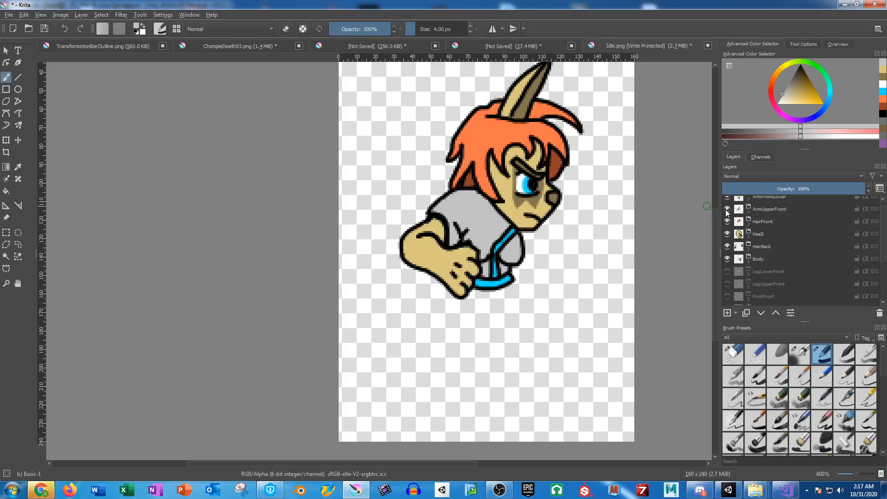
# Show the back leg's groups: FootBack, LegLowerBack and LegUpperBack
pyautogui.scroll(-2, 730, 273)
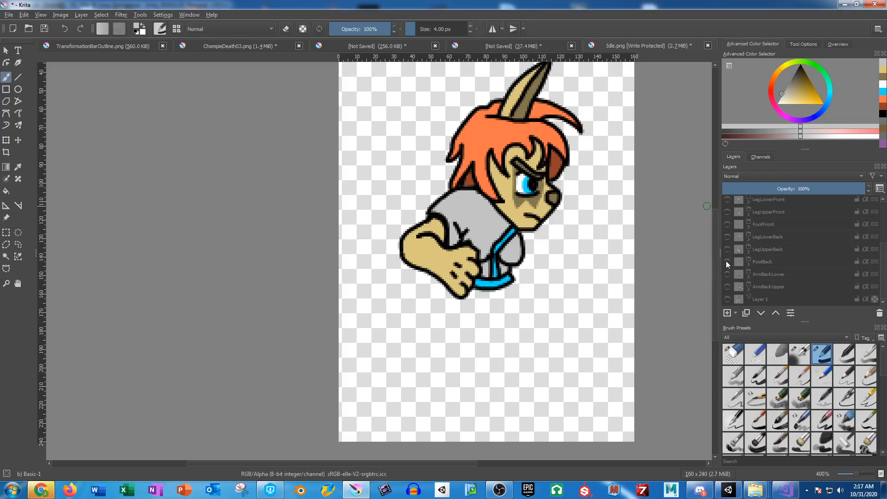
pyautogui.click(727, 261)
pyautogui.click(727, 236)
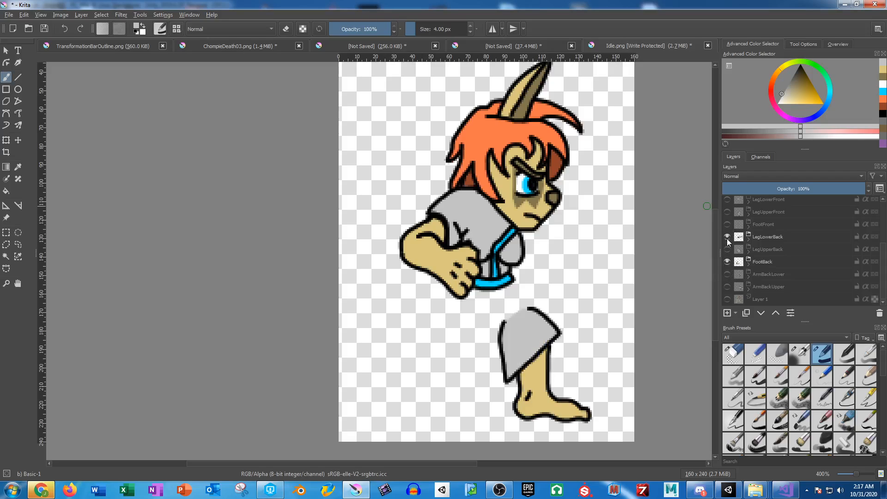
pyautogui.click(727, 237)
pyautogui.click(726, 249)
pyautogui.click(727, 237)
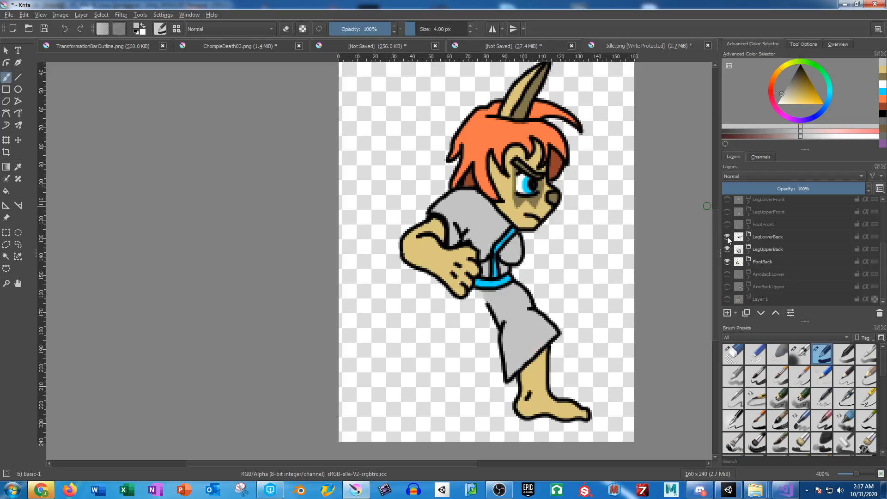
# Show the FootFront, LegUpperFront and LegLowerFront groups and the ArmBackLower and ArmBackUpper groups
pyautogui.click(727, 225)
pyautogui.click(727, 211)
pyautogui.click(726, 199)
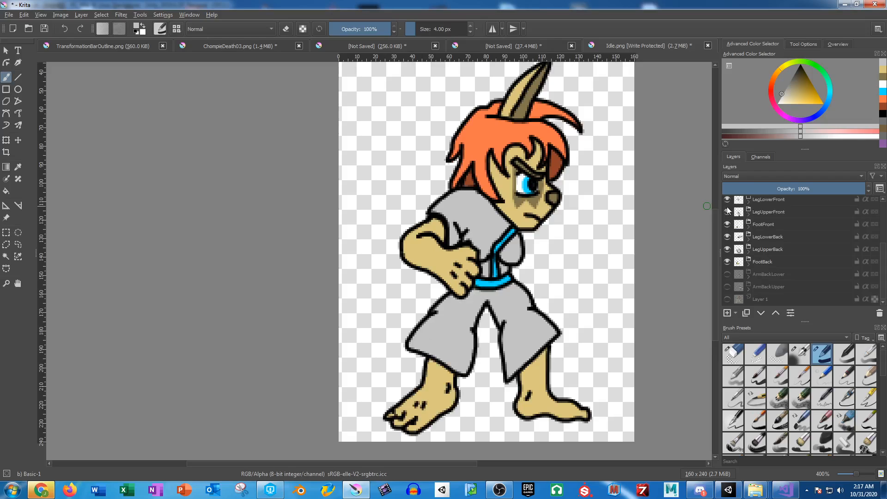
pyautogui.click(727, 274)
pyautogui.click(727, 286)
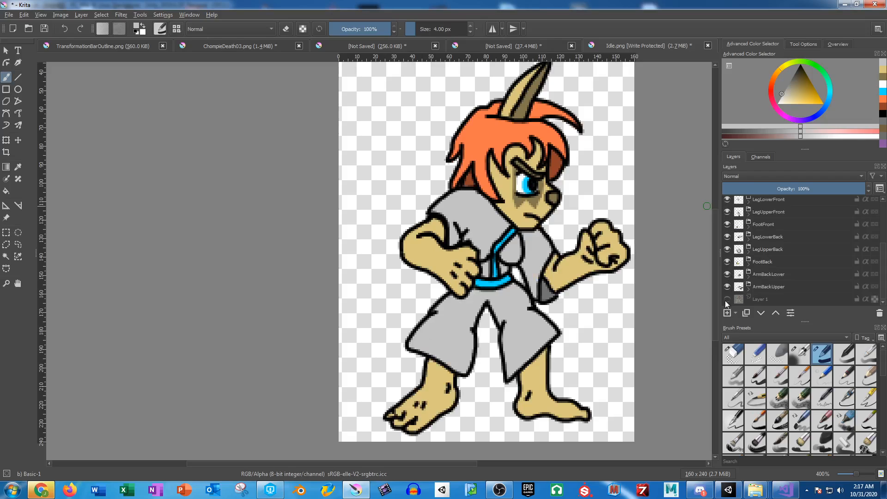
# Show the Layer 1 reference and move it to the top of the layer stack
pyautogui.click(727, 299)
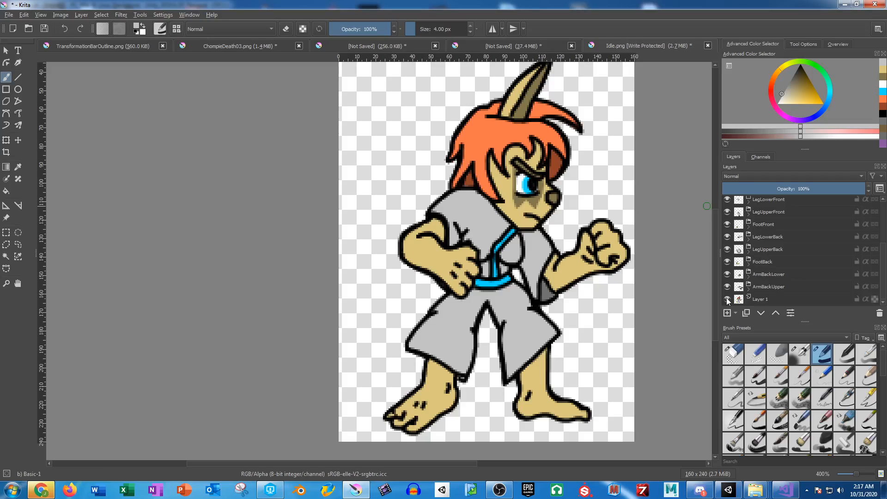
pyautogui.click(727, 300)
pyautogui.click(727, 299)
pyautogui.click(764, 298)
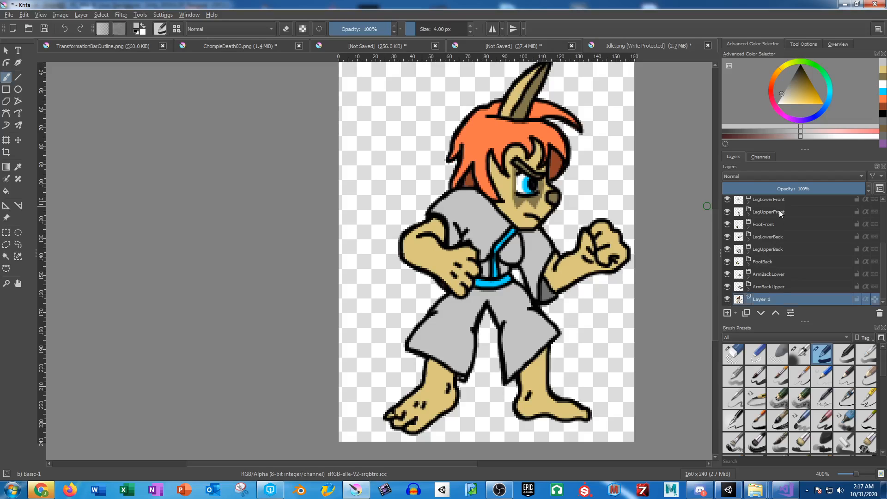
pyautogui.moveTo(779, 211); pyautogui.dragTo(775, 196)
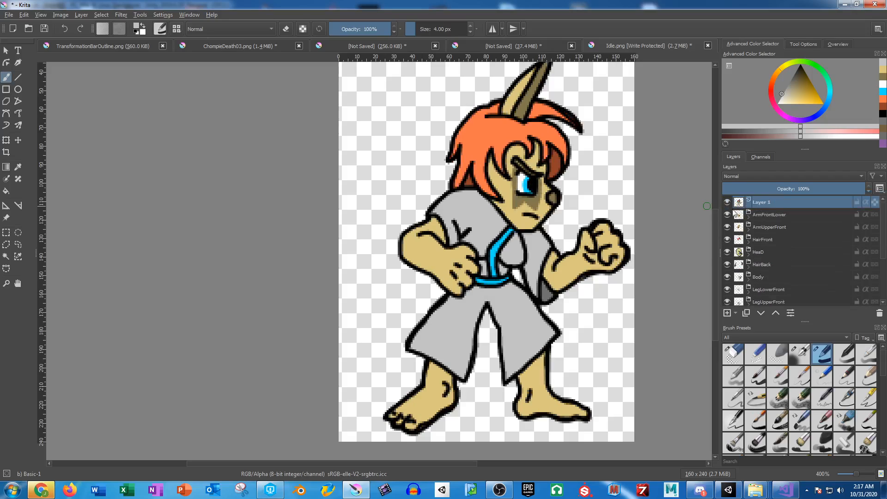
# Compare the redrawn character with the original by repeatedly toggling the visibility of Layer 1, leaving it hidden
pyautogui.click(726, 202)
pyautogui.click(726, 202)
pyautogui.click(726, 201)
pyautogui.click(726, 201)
pyautogui.click(726, 202)
pyautogui.click(727, 202)
pyautogui.click(726, 201)
pyautogui.click(727, 202)
pyautogui.click(726, 202)
pyautogui.click(727, 202)
pyautogui.click(727, 202)
pyautogui.click(726, 202)
pyautogui.click(726, 202)
pyautogui.click(727, 202)
pyautogui.click(727, 202)
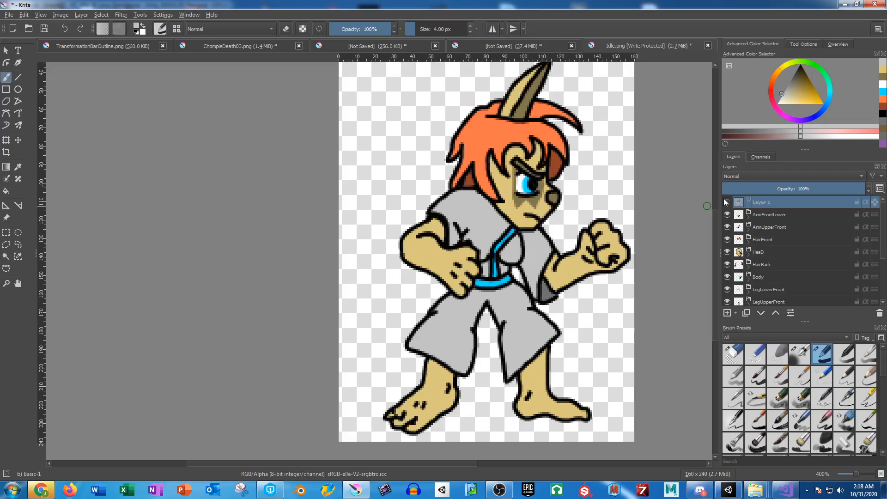
pyautogui.click(727, 202)
pyautogui.click(727, 202)
pyautogui.click(726, 202)
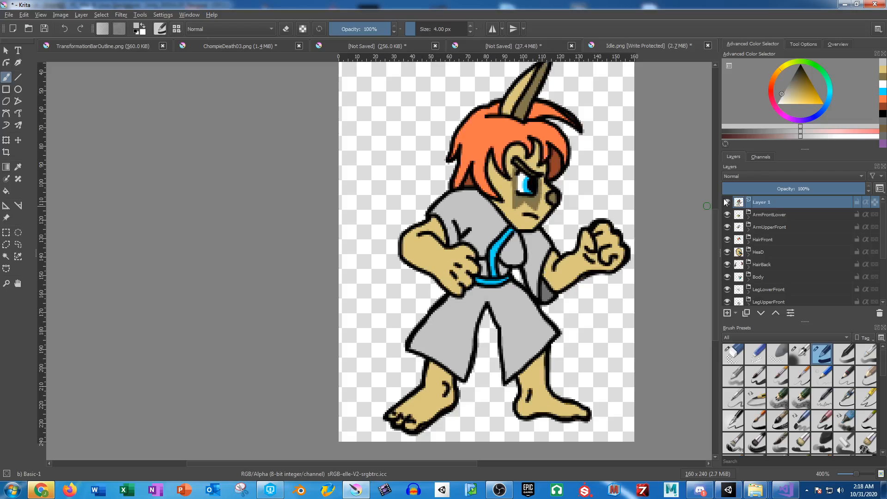
pyautogui.click(726, 202)
pyautogui.click(726, 201)
pyautogui.click(727, 202)
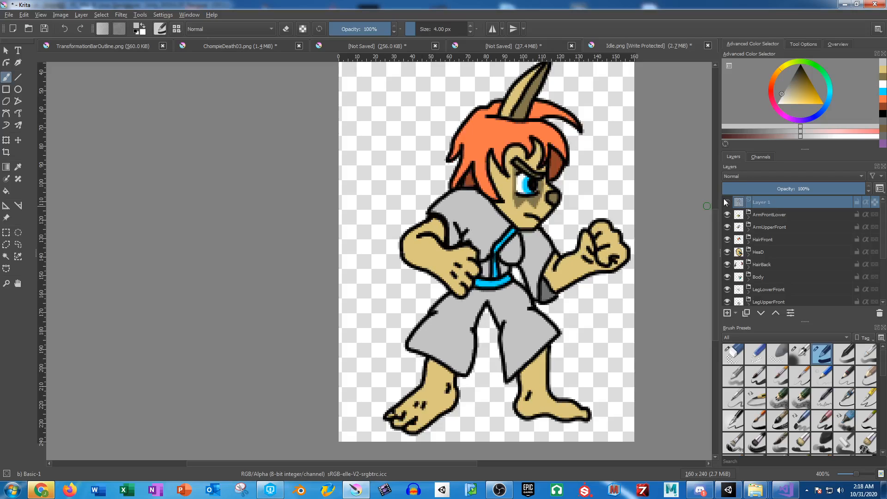
pyautogui.click(726, 202)
pyautogui.click(726, 202)
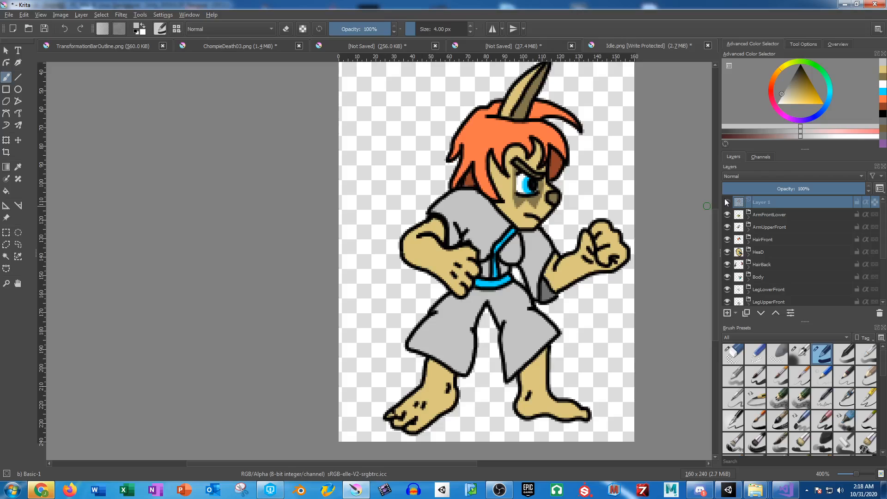